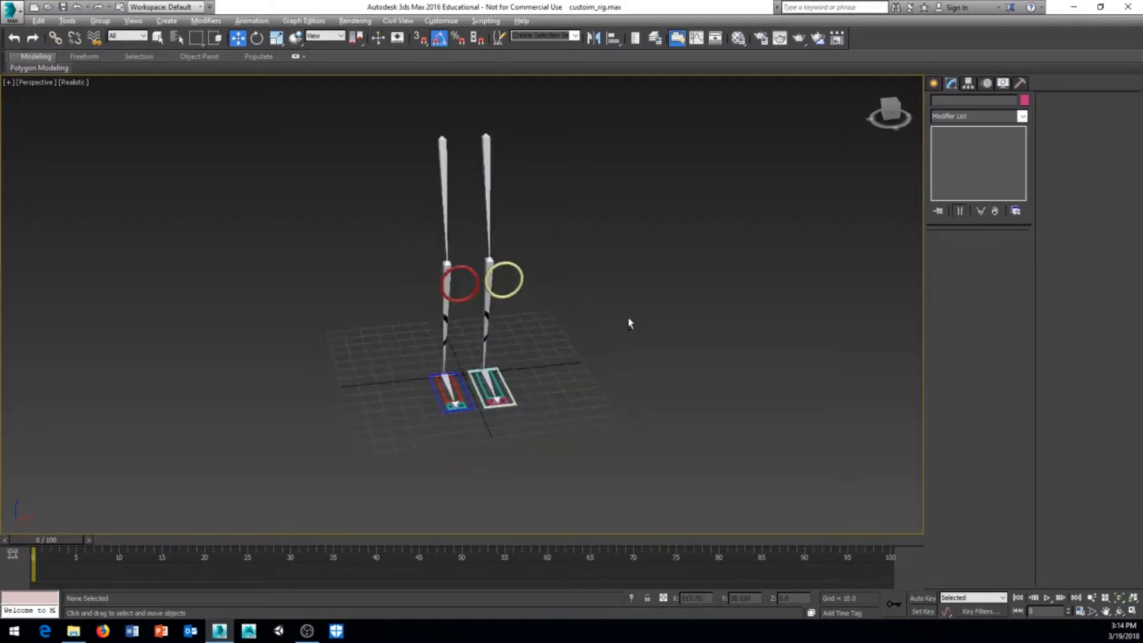
- Inspect the left and right leg rigs, checking the upper leg bone of each
scroll(536, 360, "up", 4)
middle_click_drag(537, 366, 500, 360, "alt")
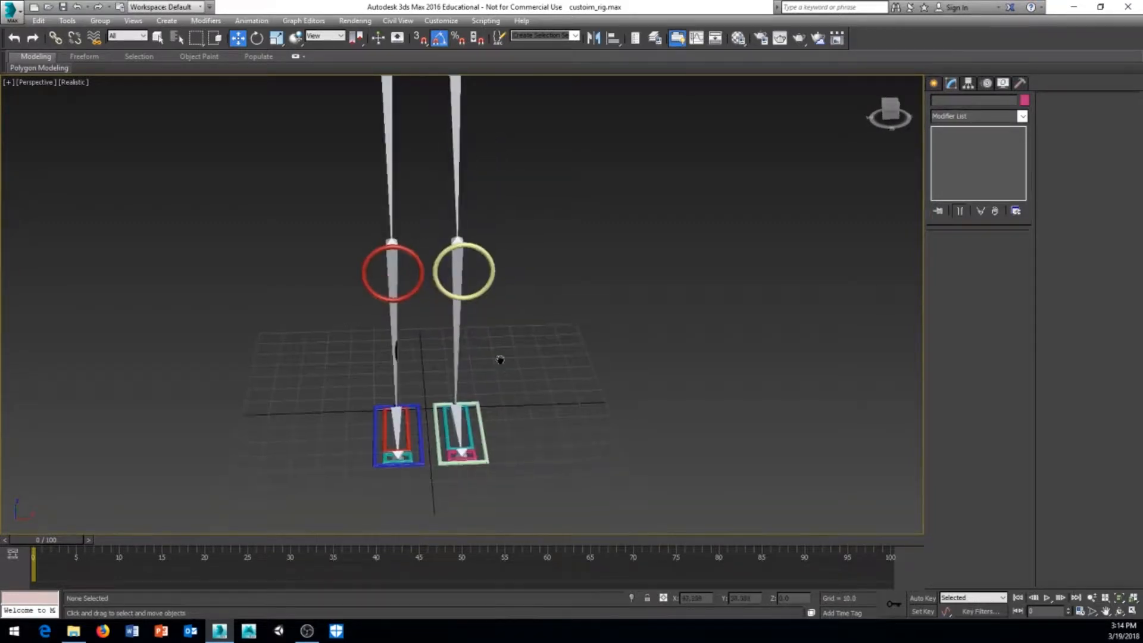
scroll(511, 321, "down", 3)
left_click_drag(541, 130, 483, 394)
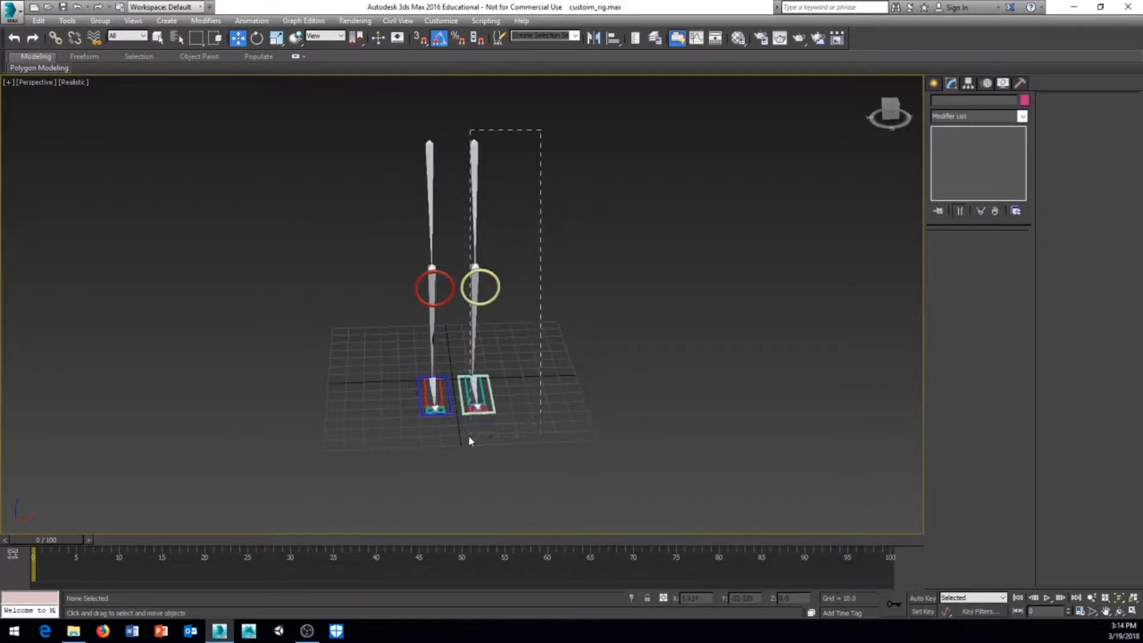
left_click_drag(470, 440, 465, 441)
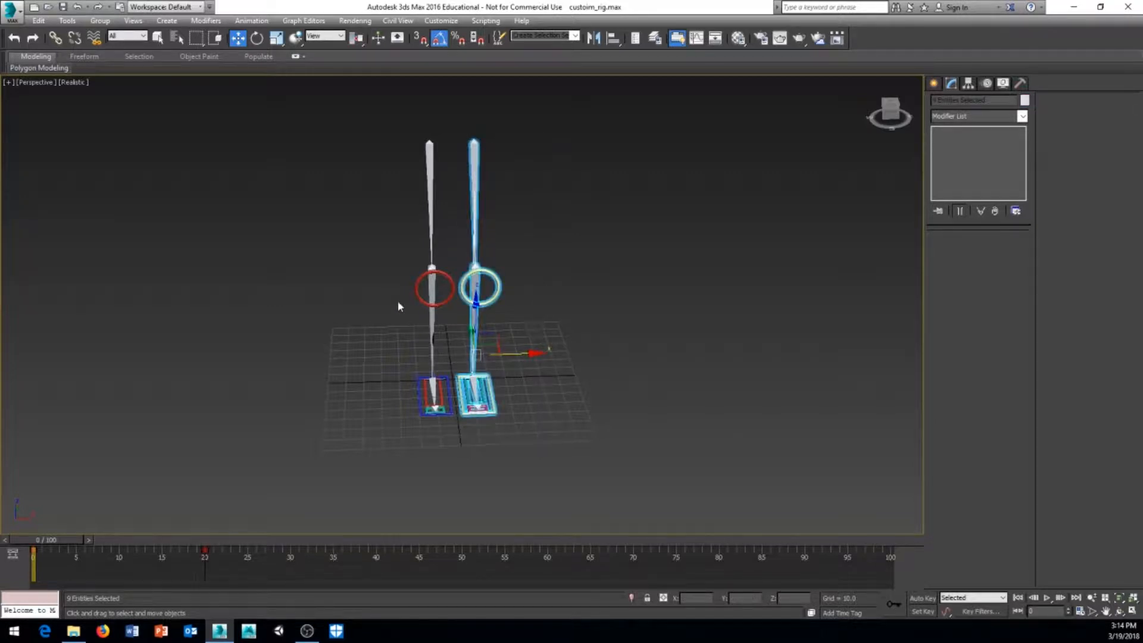
left_click(371, 402)
middle_click_drag(345, 265, 339, 307)
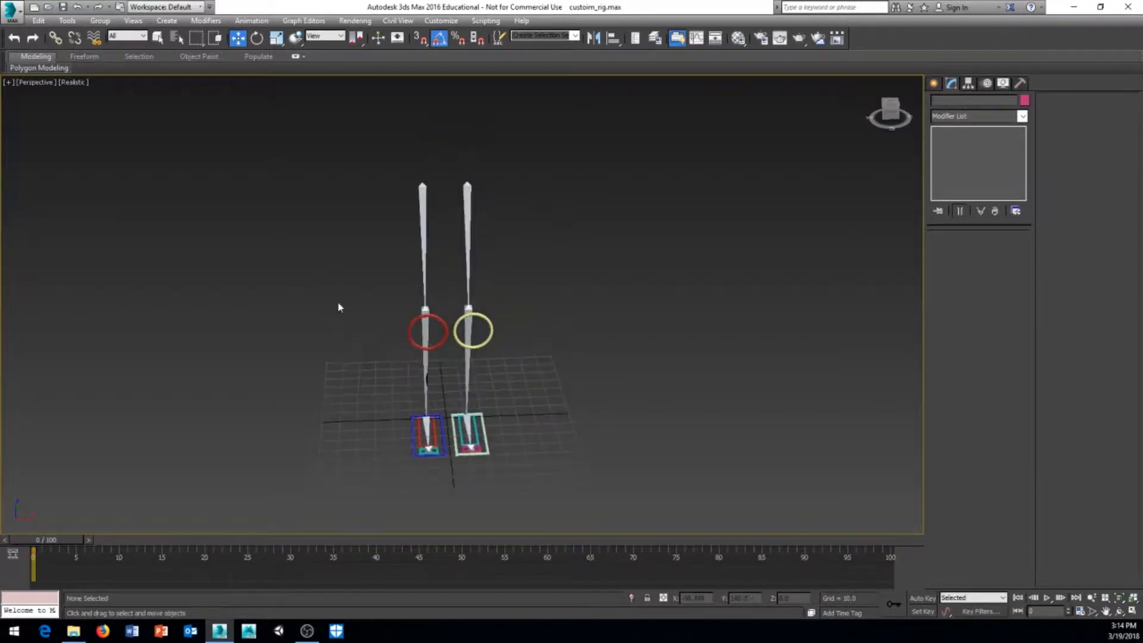
middle_click_drag(535, 339, 538, 324)
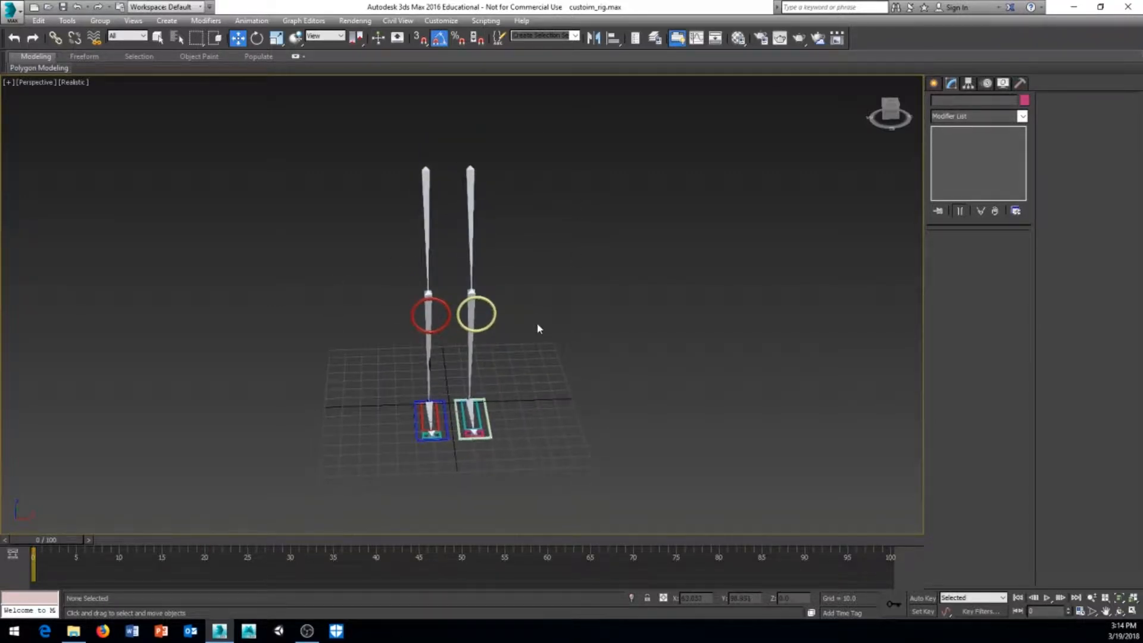
left_click(470, 225)
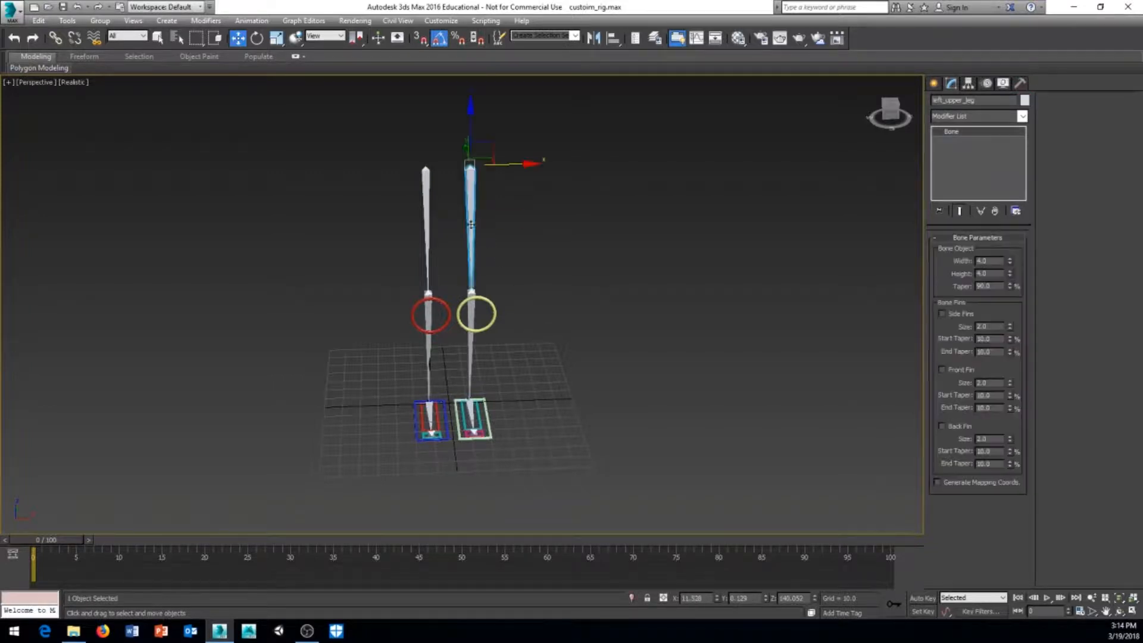
left_click(590, 216)
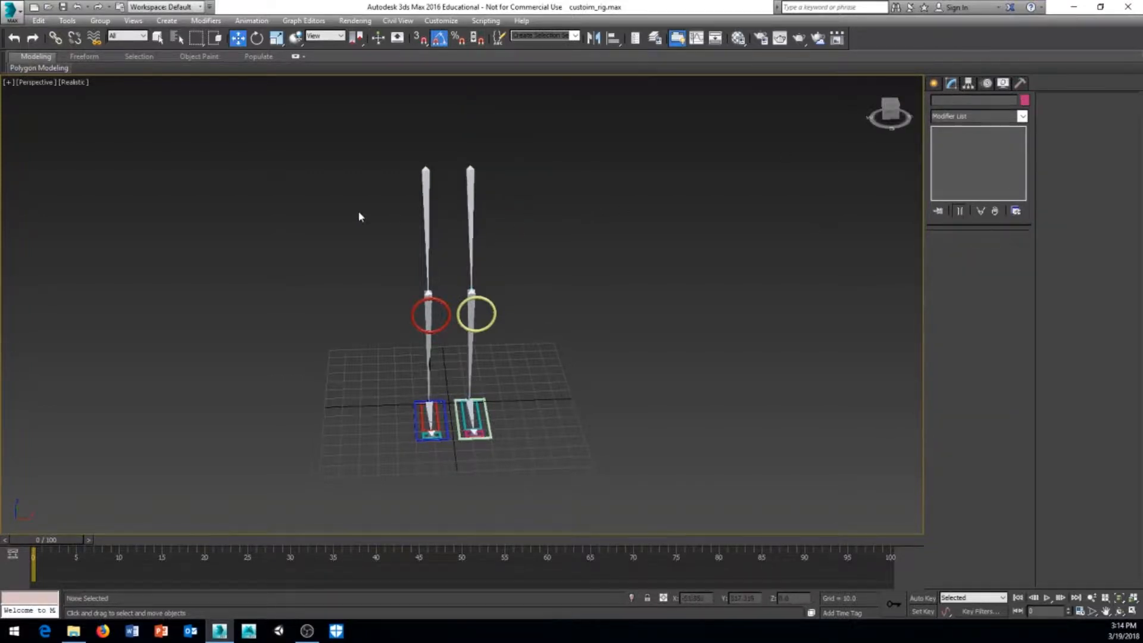
left_click(424, 215)
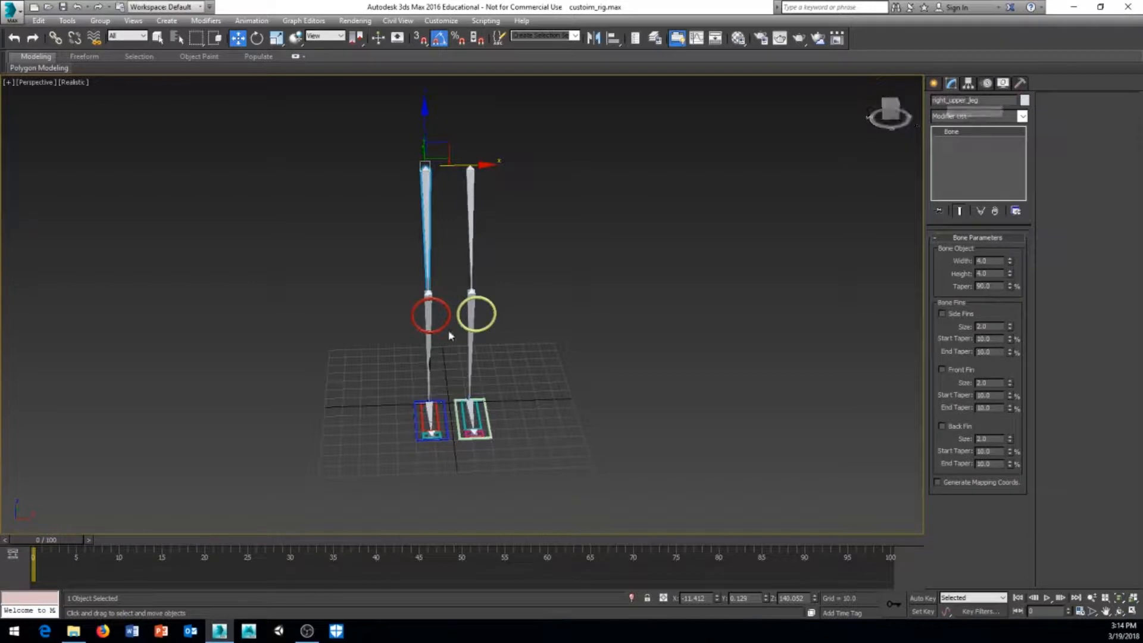
middle_click_drag(449, 334, 436, 349)
scroll(491, 373, "up", 1)
middle_click_drag(491, 373, 478, 320, "alt")
middle_click_drag(489, 271, 479, 281)
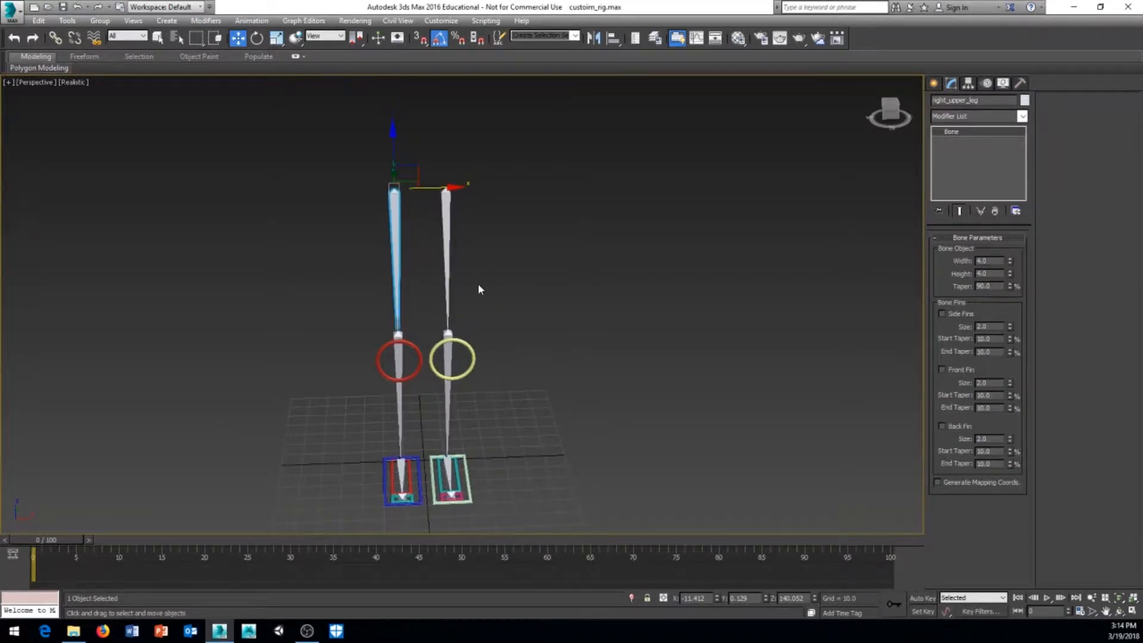
scroll(470, 276, "up", 3)
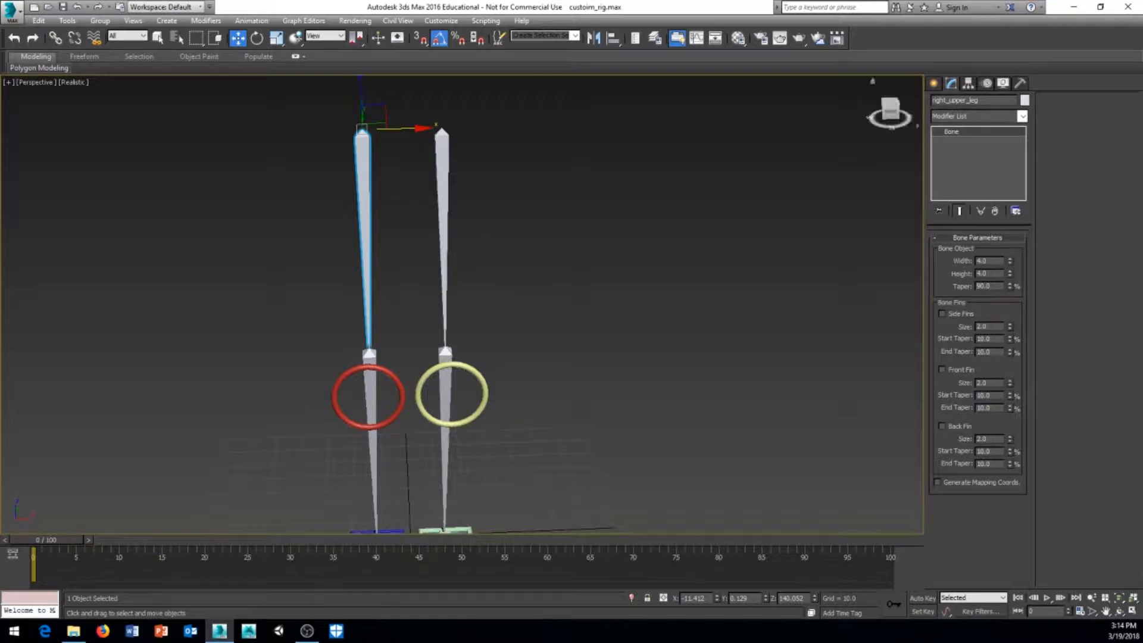
middle_click_drag(588, 236, 604, 187)
scroll(604, 188, "down", 2)
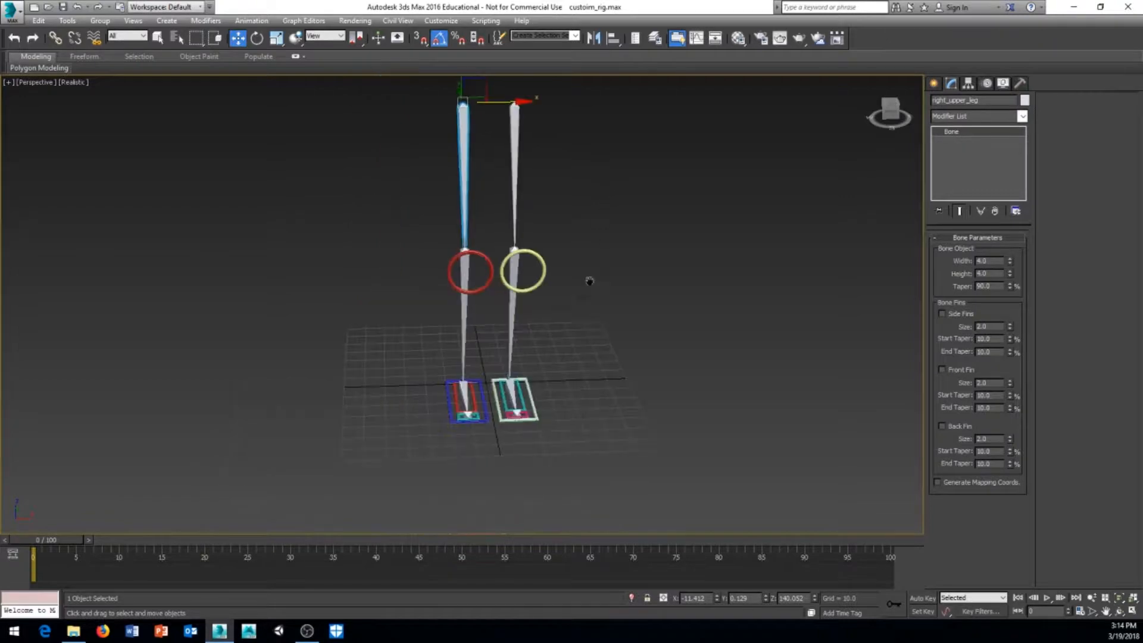
middle_click_drag(589, 280, 490, 274)
middle_click_drag(511, 226, 464, 375)
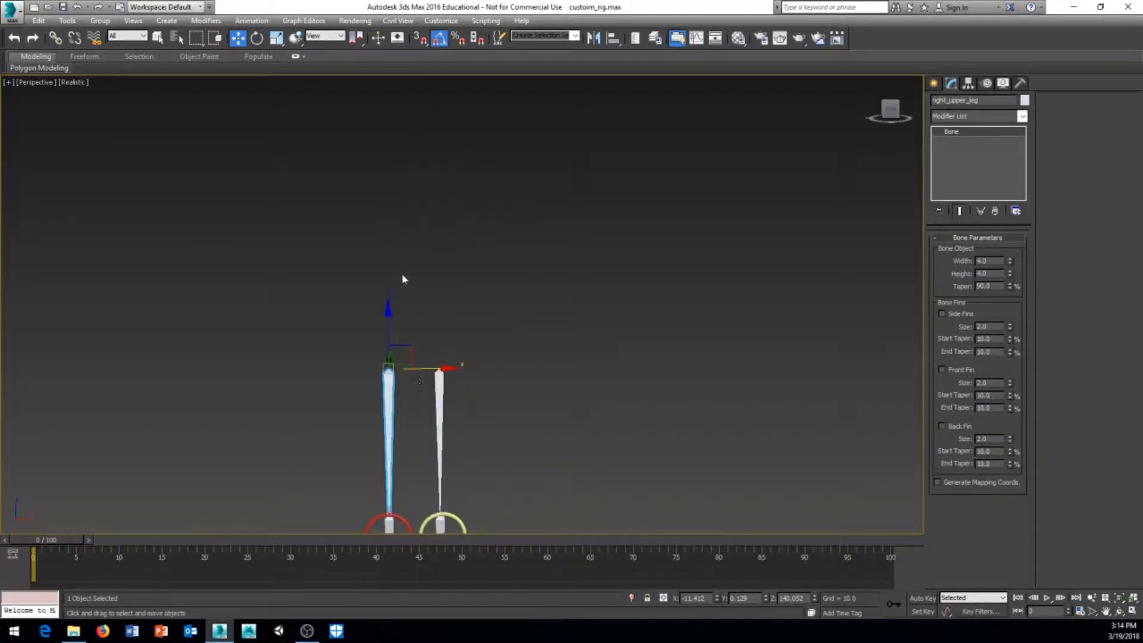
middle_click_drag(552, 385, 554, 362)
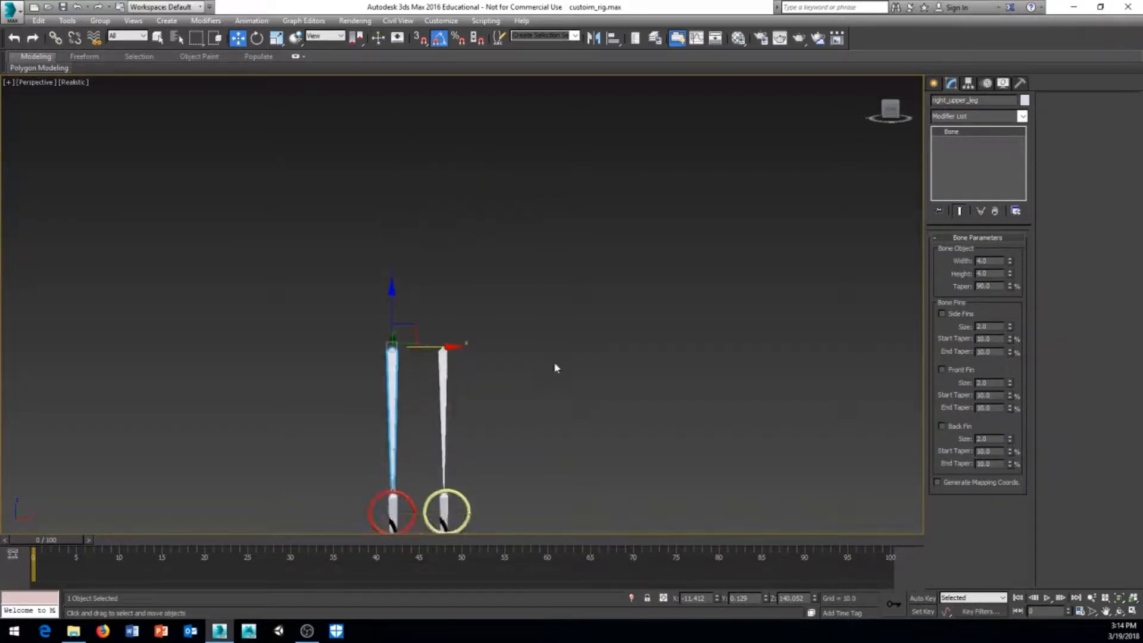
- In the Front view, start a vertical bone chain midway between the upper leg tops, with a short base bone and a longer bone above
key("f")
middle_click_drag(505, 181, 505, 312)
scroll(506, 316, "up", 3)
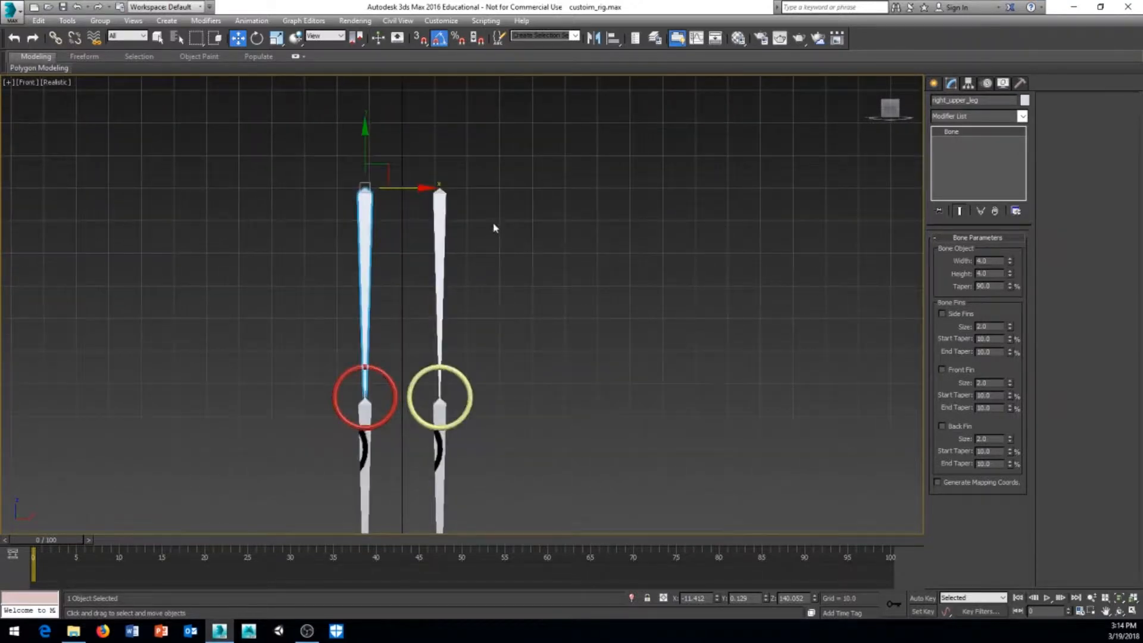
middle_click_drag(493, 227, 535, 291)
left_click(935, 84)
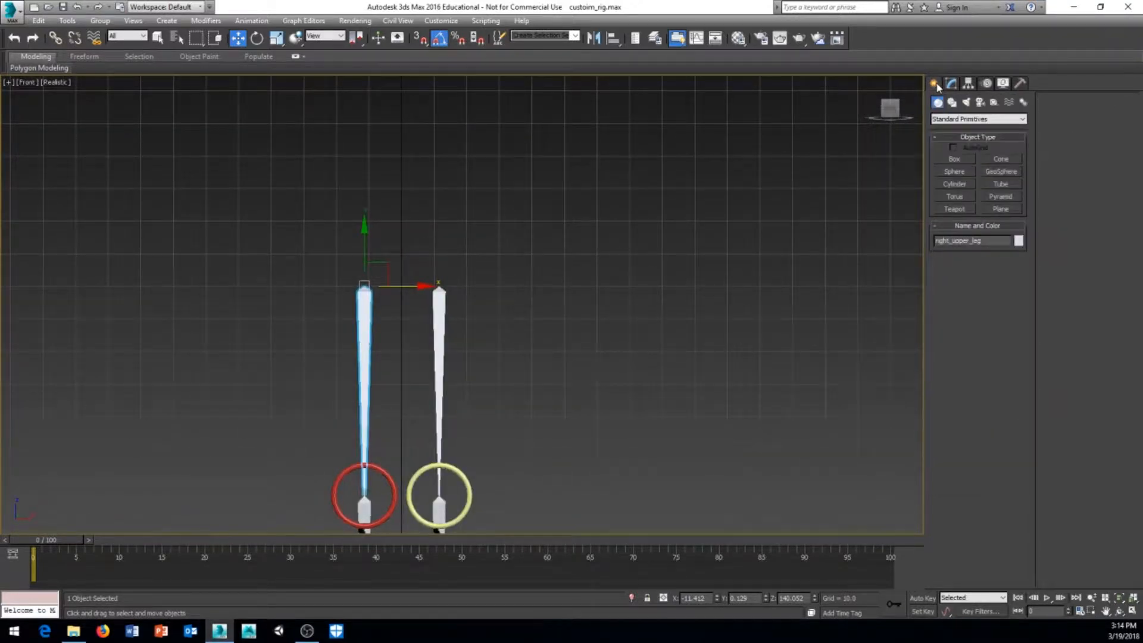
left_click(1023, 103)
left_click(951, 158)
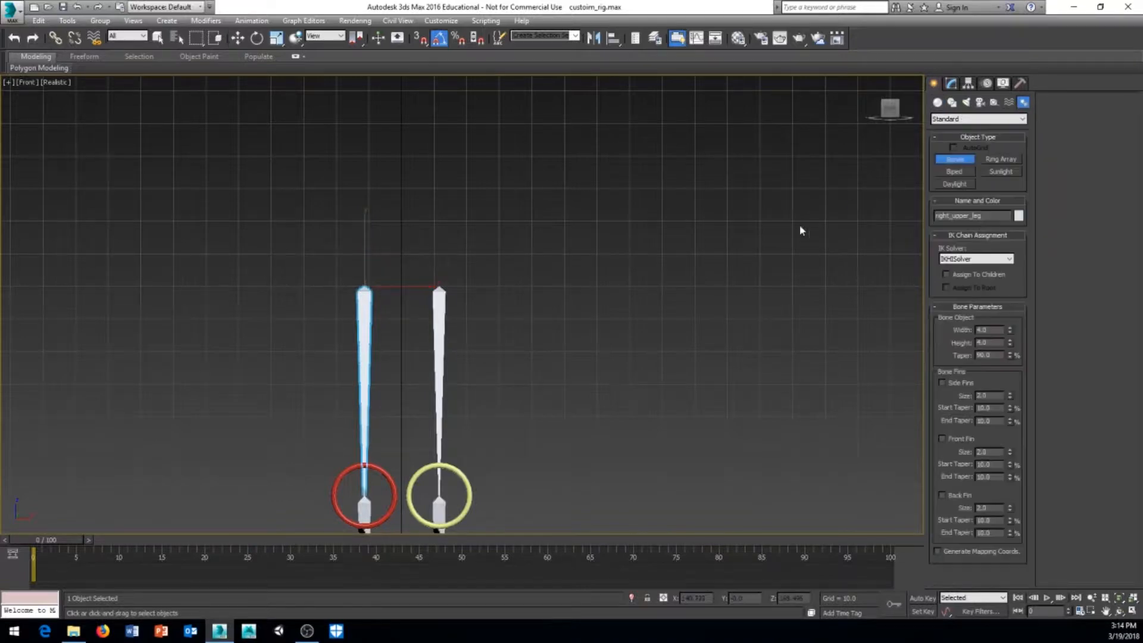
scroll(294, 299, "up", 5)
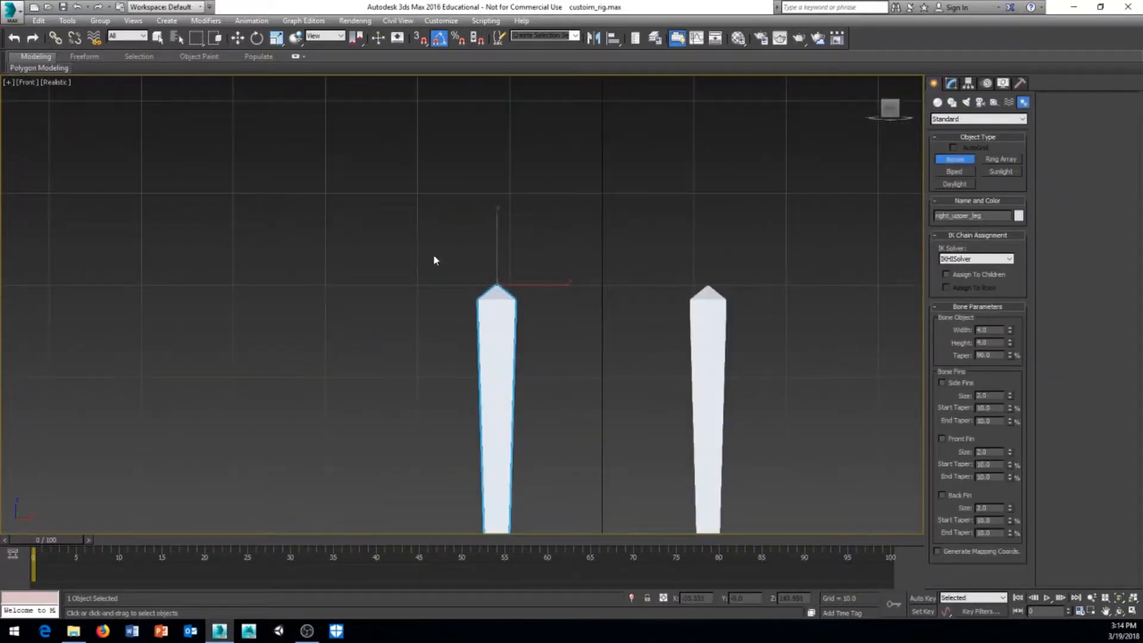
middle_click_drag(434, 257, 211, 246)
scroll(218, 279, "up", 2)
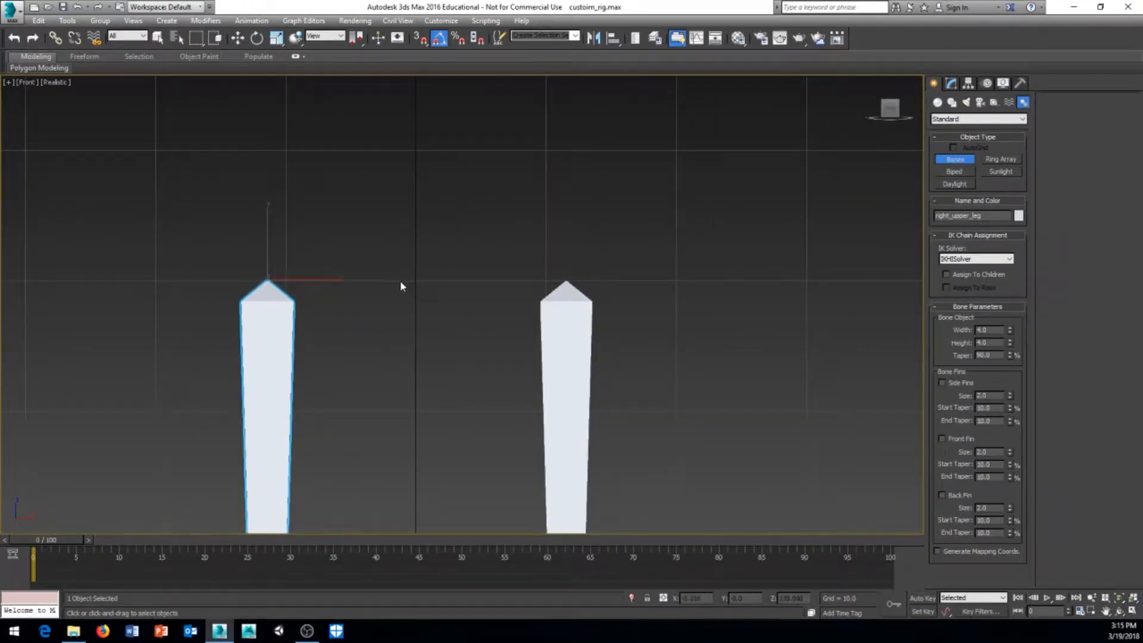
scroll(430, 260, "down", 6)
middle_click_drag(430, 272, 408, 351)
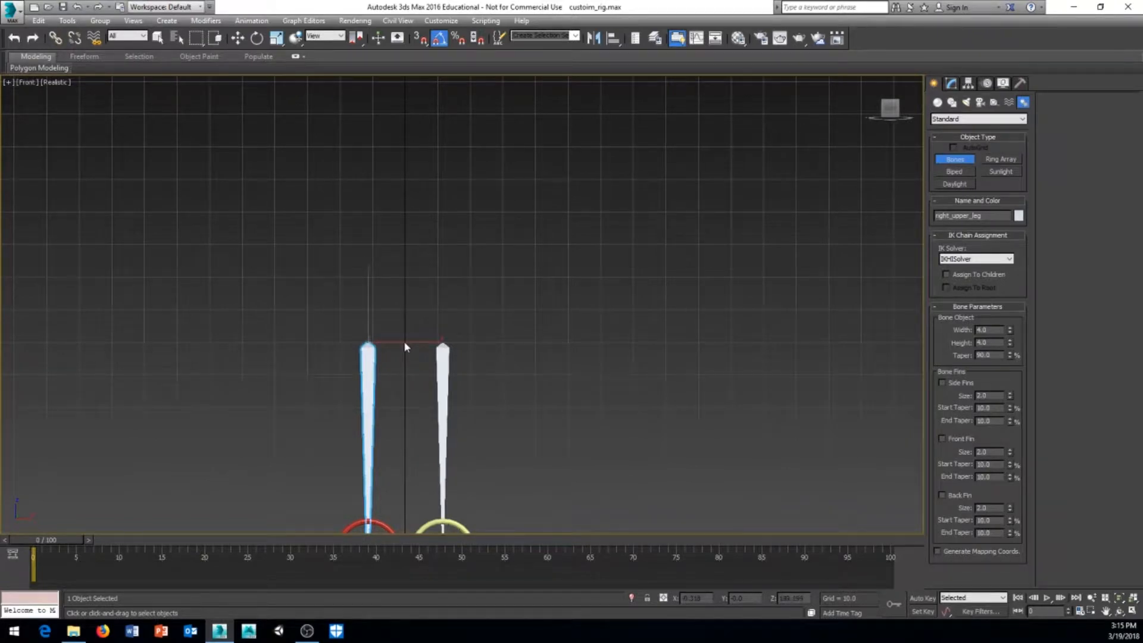
left_click(403, 340)
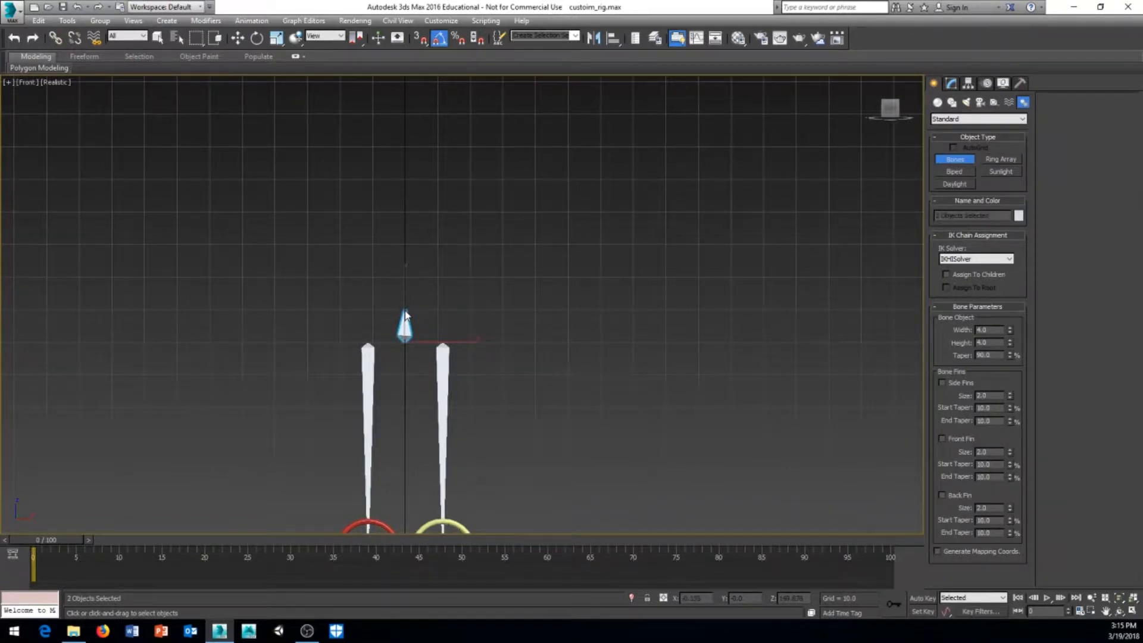
left_click(405, 309)
left_click(405, 241)
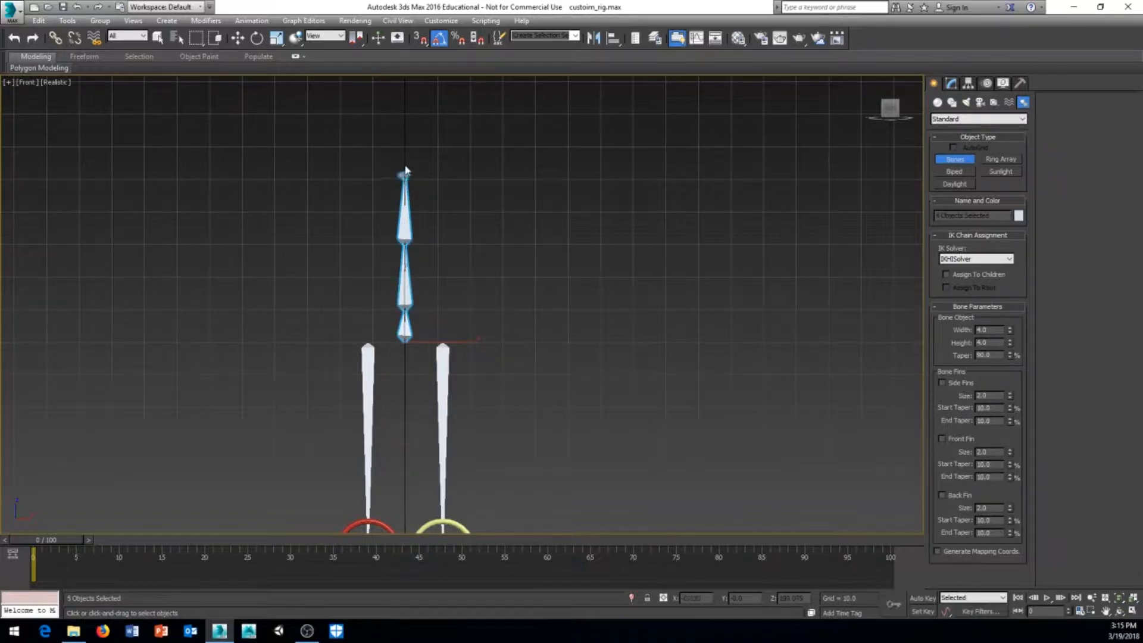
- Extend the chain straight up with two longer bones, a short bone and a longer top bone, and end it with a nub bone
left_click(405, 174)
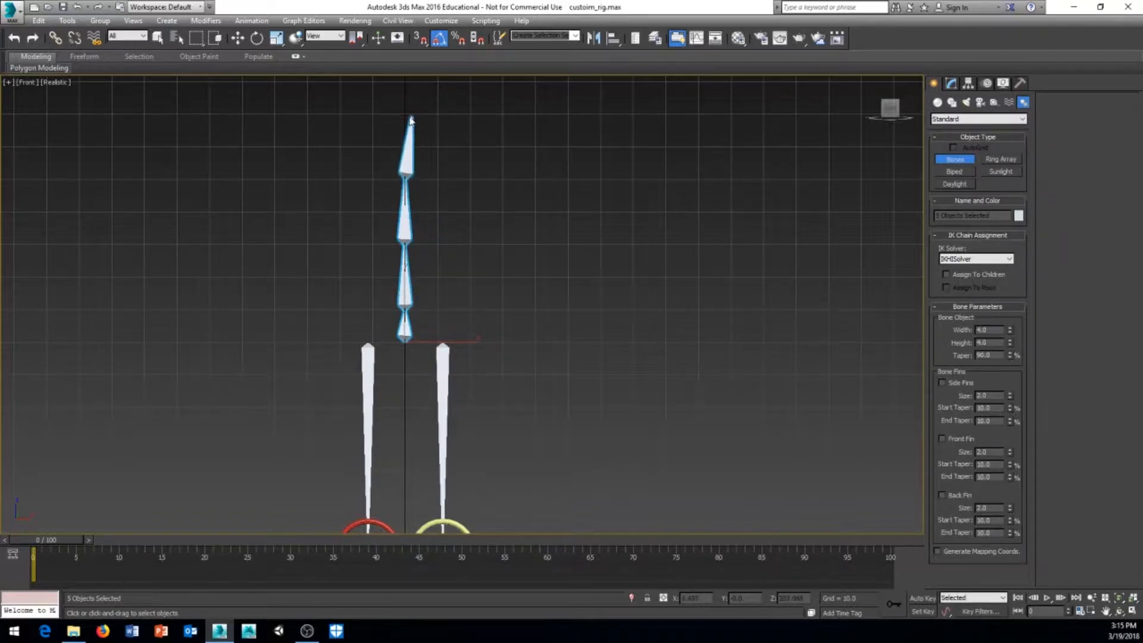
left_click(405, 117)
middle_click_drag(405, 117, 391, 202)
left_click(394, 182)
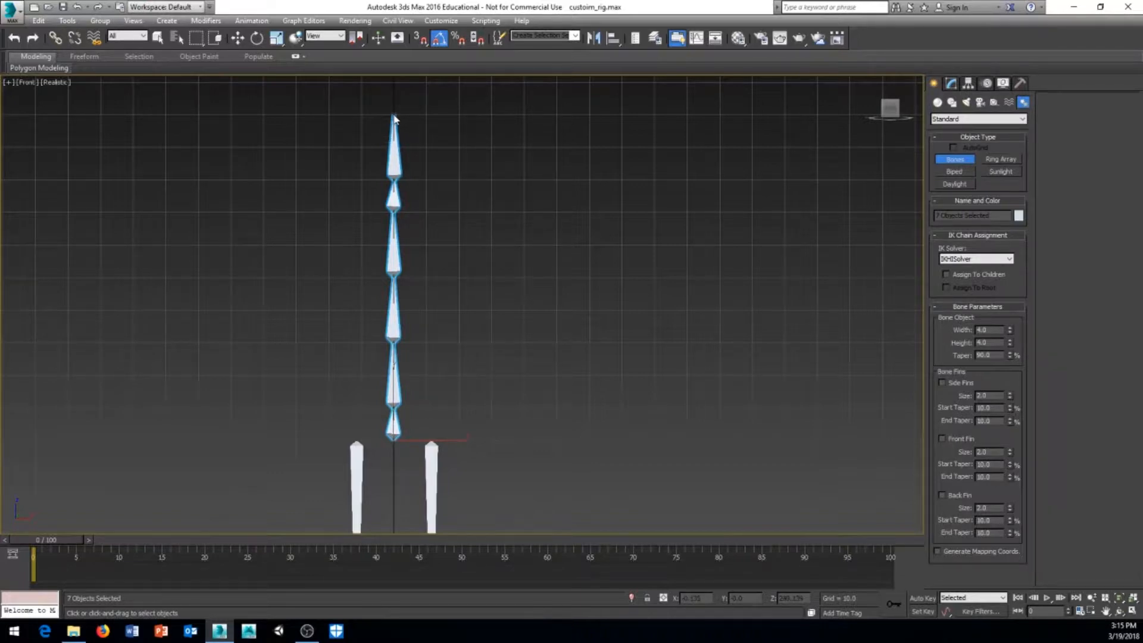
left_click(394, 117)
right_click(443, 133)
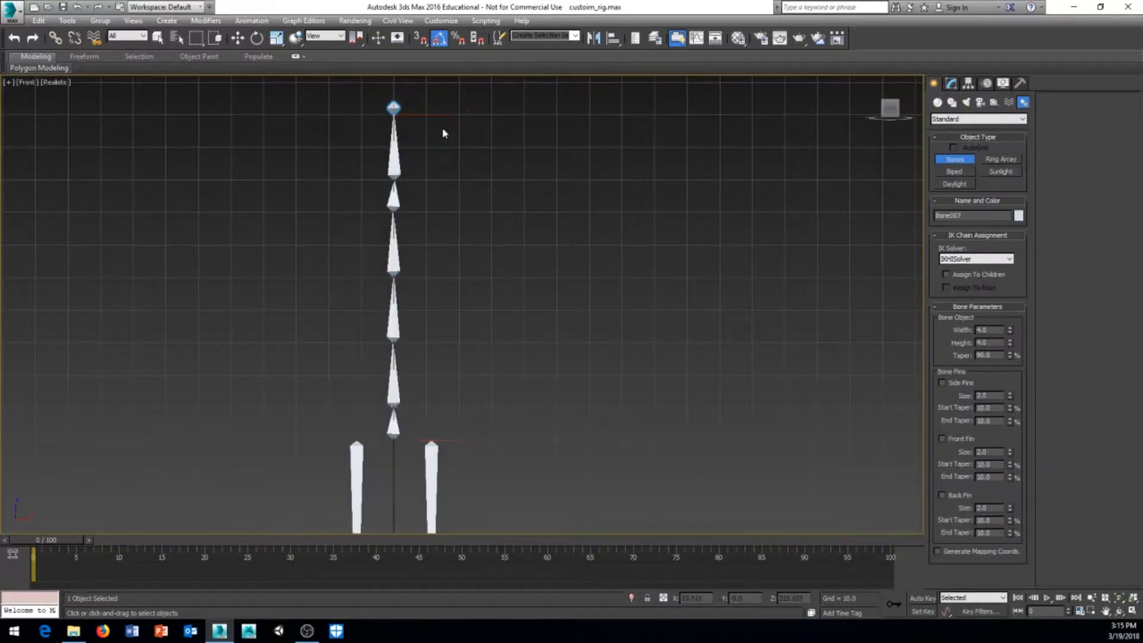
- Examine how straight the bones and joints of the new central chain are aligned
scroll(437, 257, "up", 5)
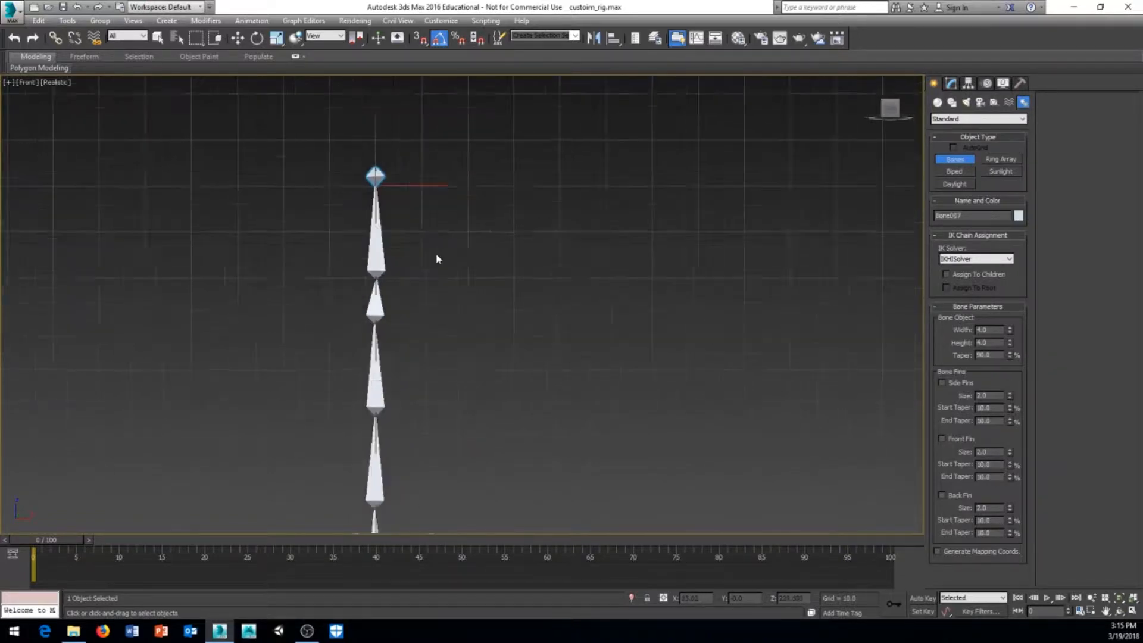
left_click(411, 209)
scroll(438, 250, "down", 5)
middle_click_drag(489, 342, 449, 194)
scroll(430, 284, "up", 5)
middle_click_drag(302, 261, 356, 435)
scroll(356, 435, "up", 5)
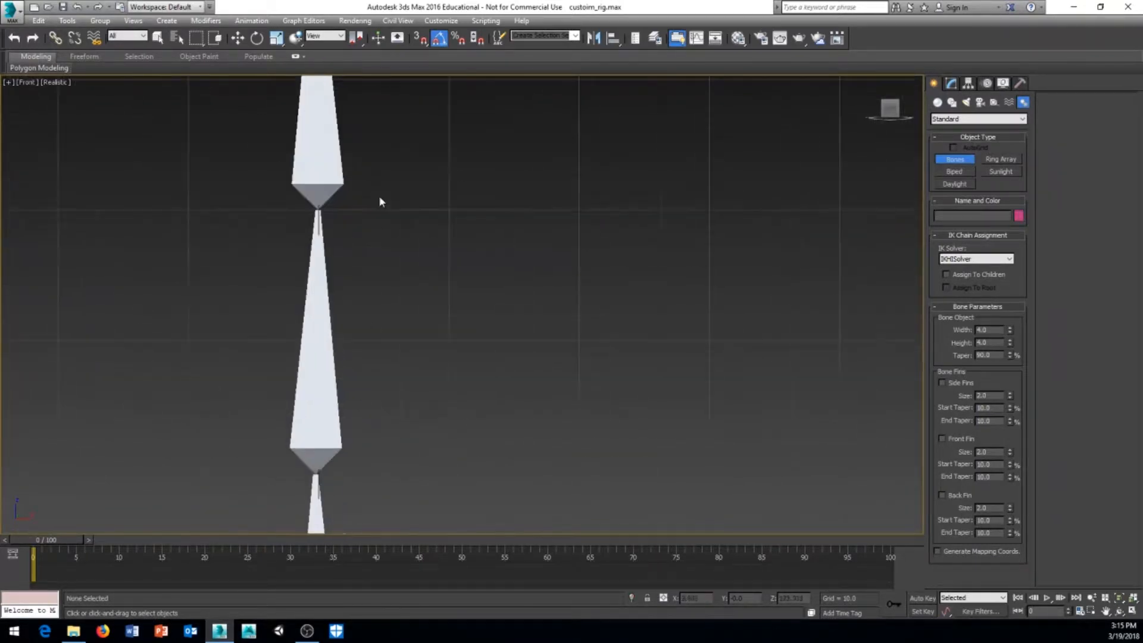
middle_click_drag(375, 125, 397, 321)
middle_click_drag(362, 92, 351, 283)
middle_click_drag(448, 282, 468, 246)
scroll(468, 247, "down", 3)
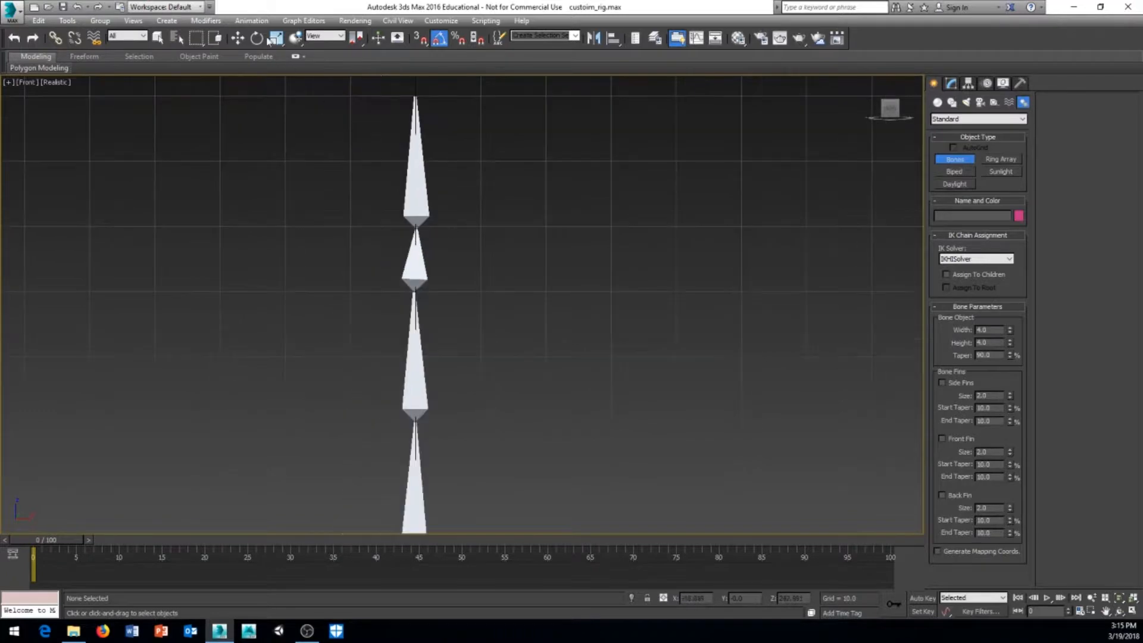
- Nudge the base joint of the short bone near the chain's top sideways in Bone Edit Mode, and close Bone Tools
left_click(252, 21)
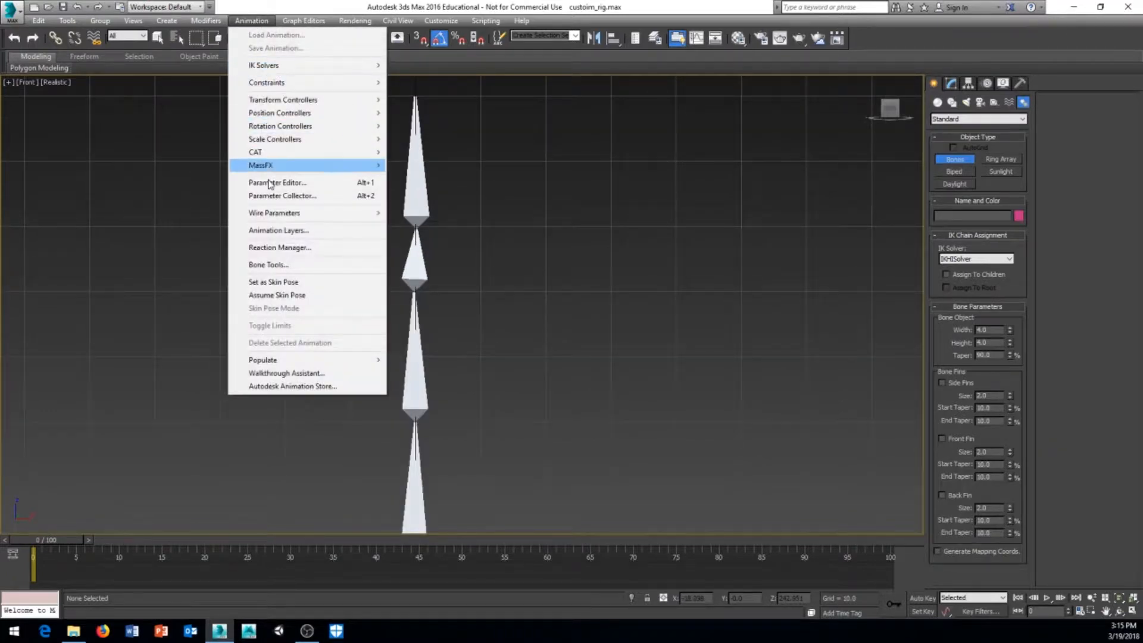
left_click(269, 264)
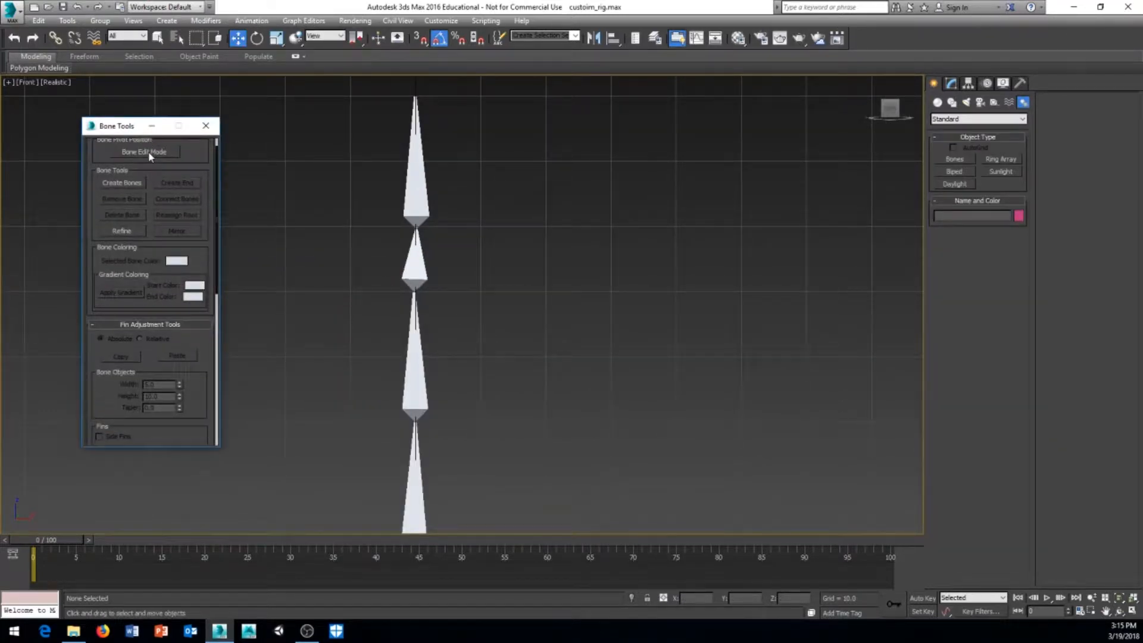
left_click(149, 154)
middle_click_drag(574, 349, 559, 316)
right_click(457, 241)
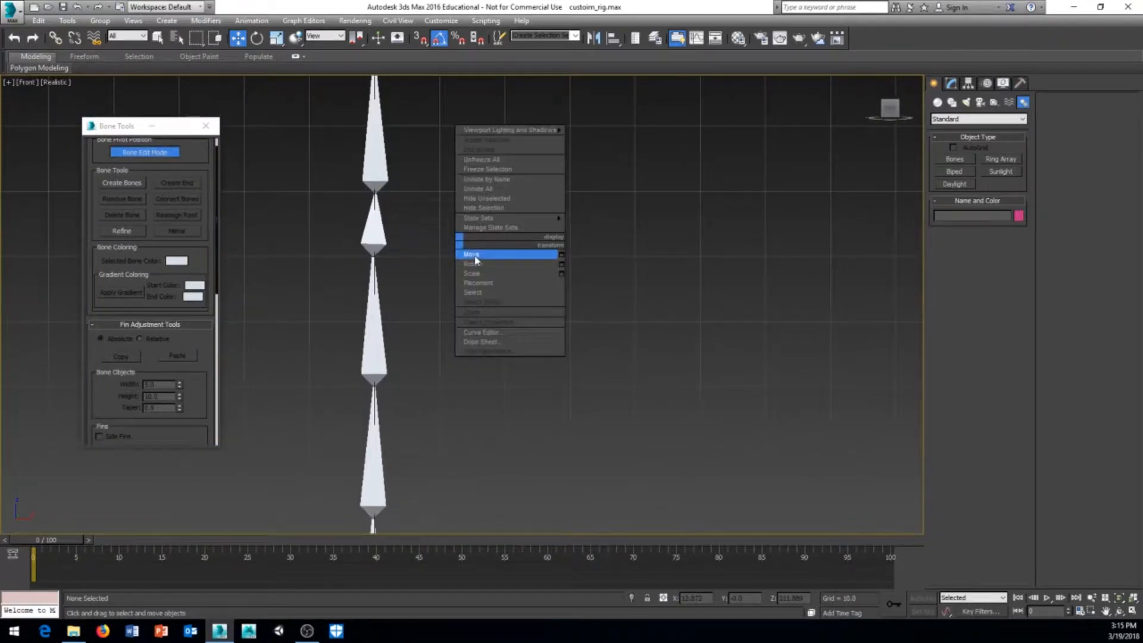
left_click(475, 258)
left_click(375, 240)
mouse_move(409, 257)
left_mouse_down()
mouse_move(450, 262)
mouse_move(359, 272)
mouse_move(406, 273)
left_mouse_up()
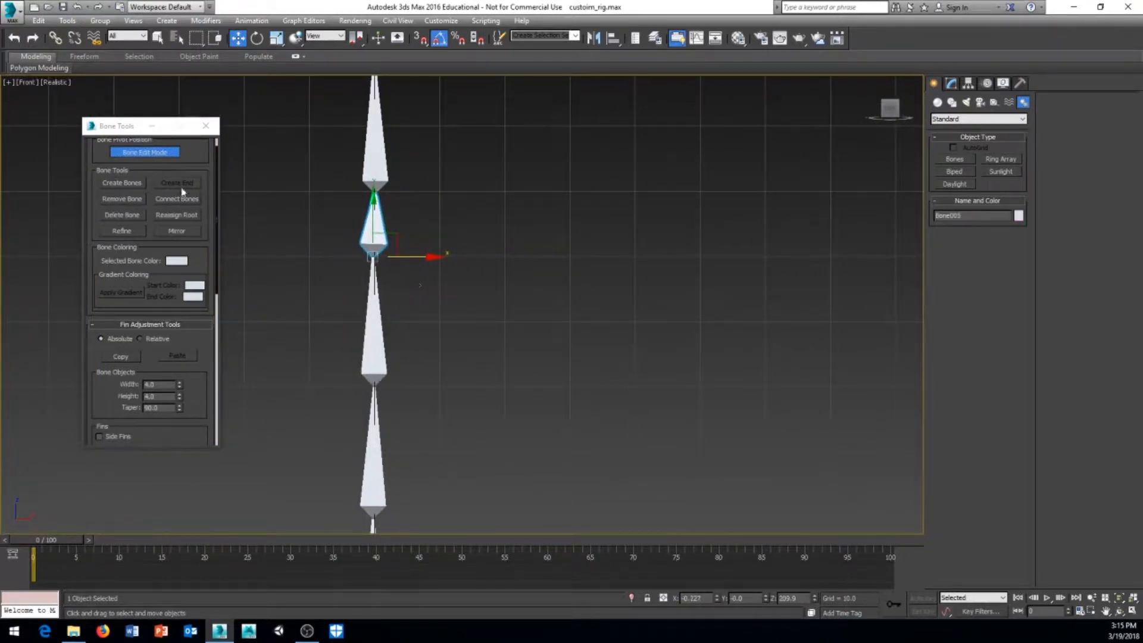
left_click(164, 153)
left_click(206, 125)
- Open the Rotate Transform Type-In, switch the reference coordinate system to World, and enter -90 as the selected bone's absolute Y rotation
scroll(262, 247, "down", 5)
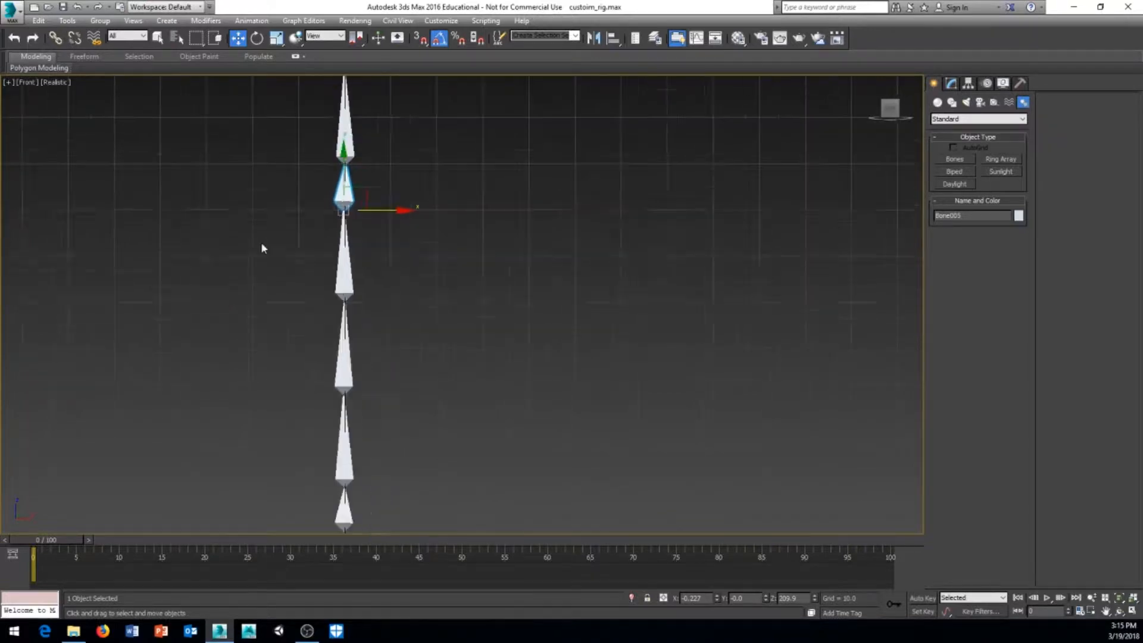
scroll(372, 357, "up", 4)
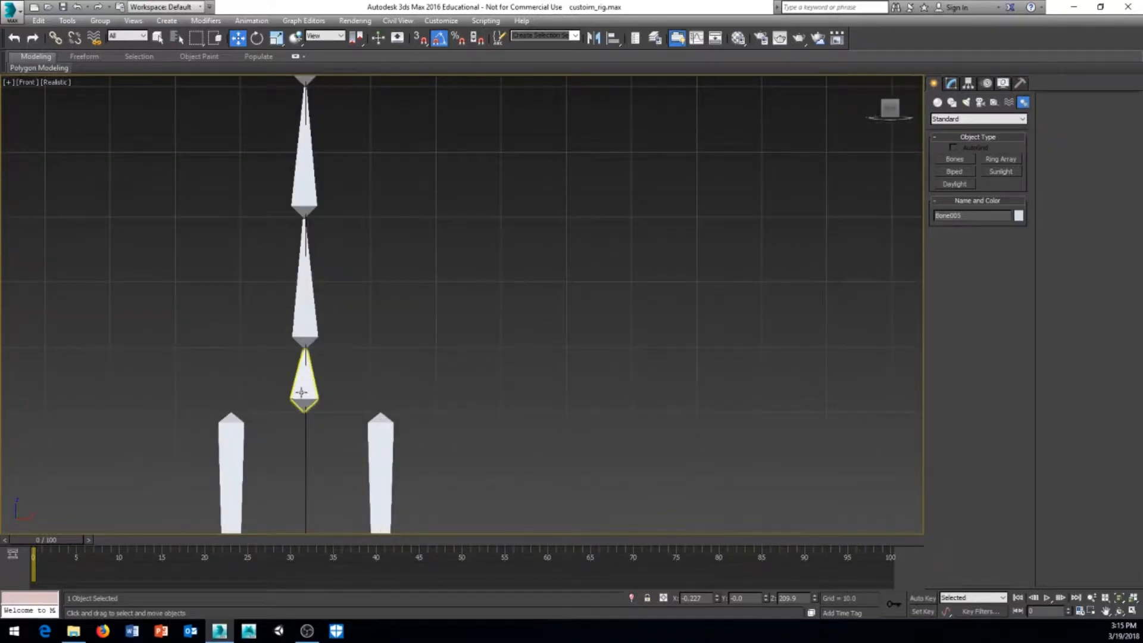
right_click(347, 390)
left_click(310, 396)
right_click(257, 40)
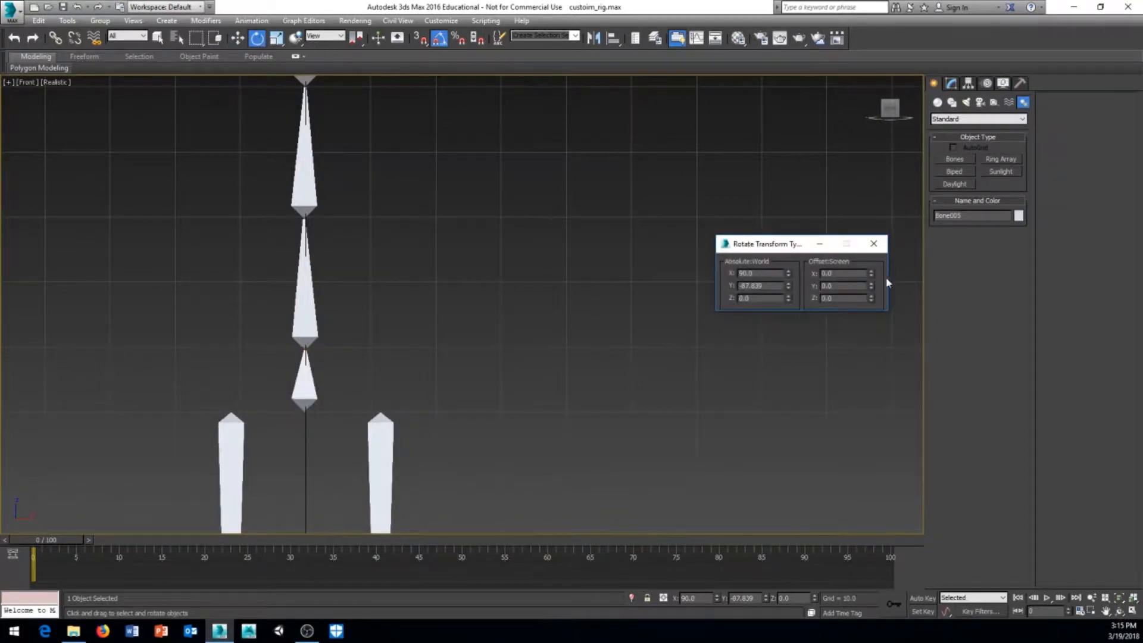
left_click_drag(794, 243, 727, 239)
left_click(326, 36)
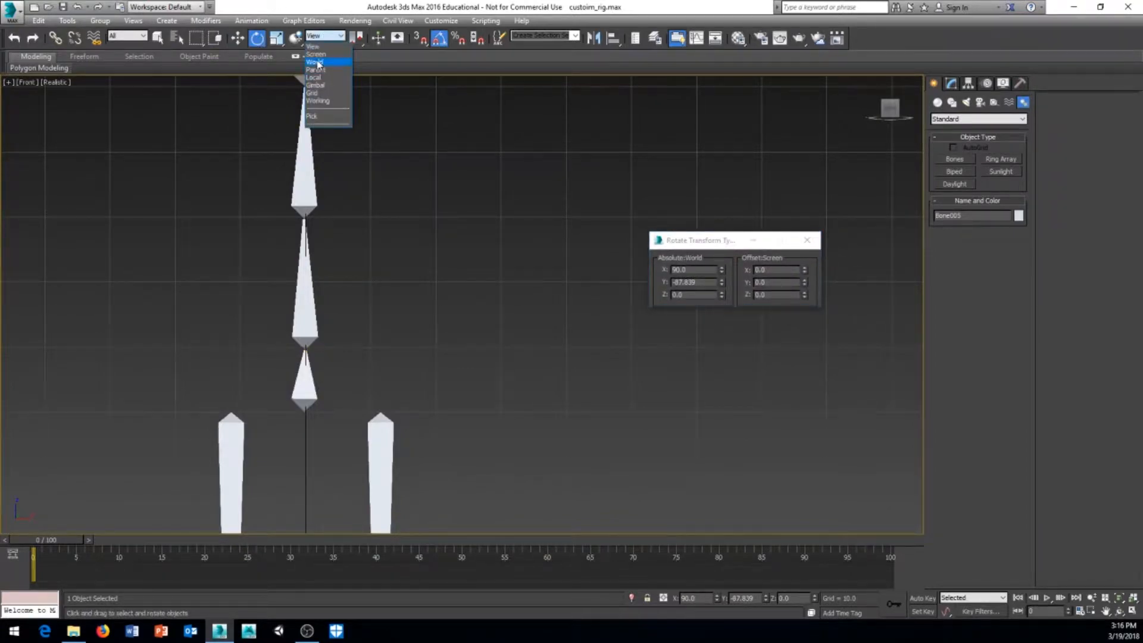
left_click(318, 62)
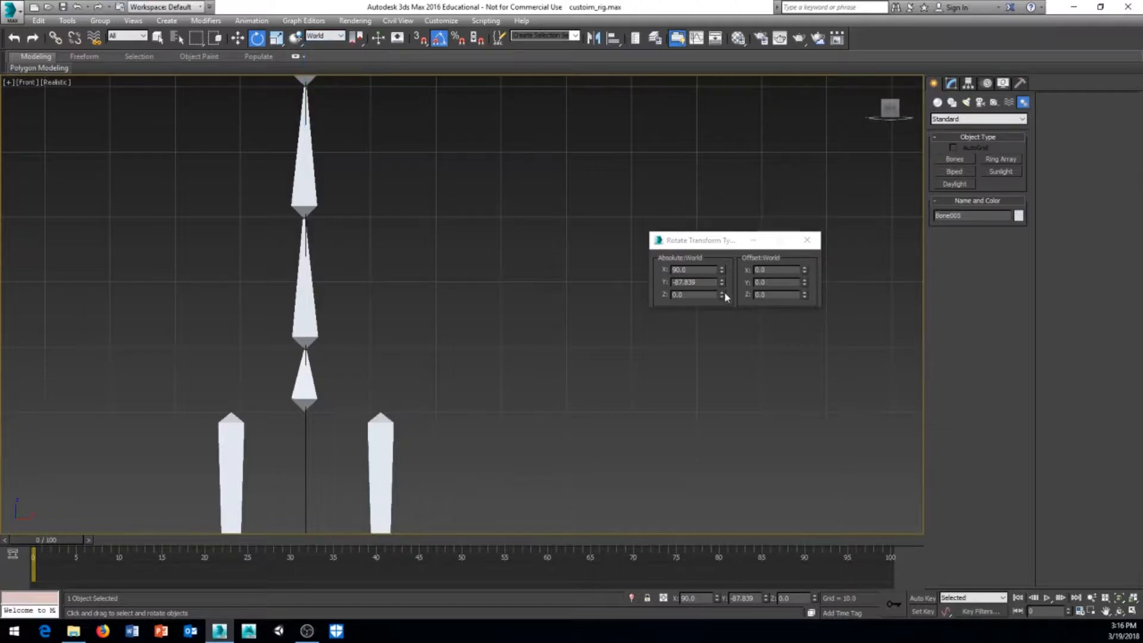
double_click(673, 283)
type("-90")
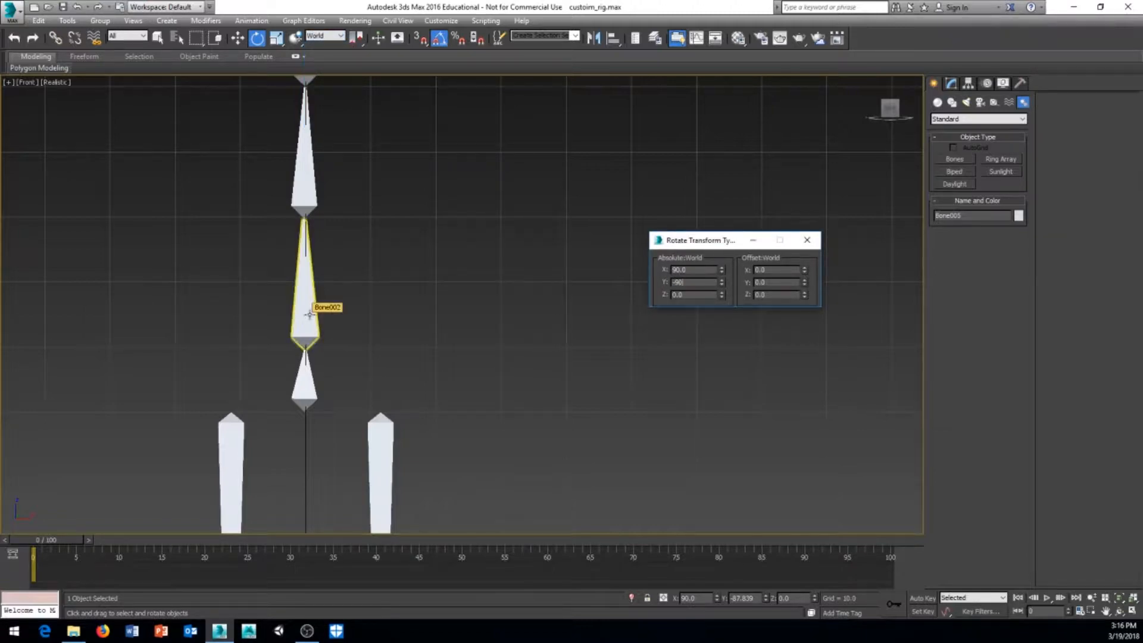
- Set the absolute Y rotation of the long bone directly above the short base bone to -90
left_click(307, 312)
double_click(702, 284)
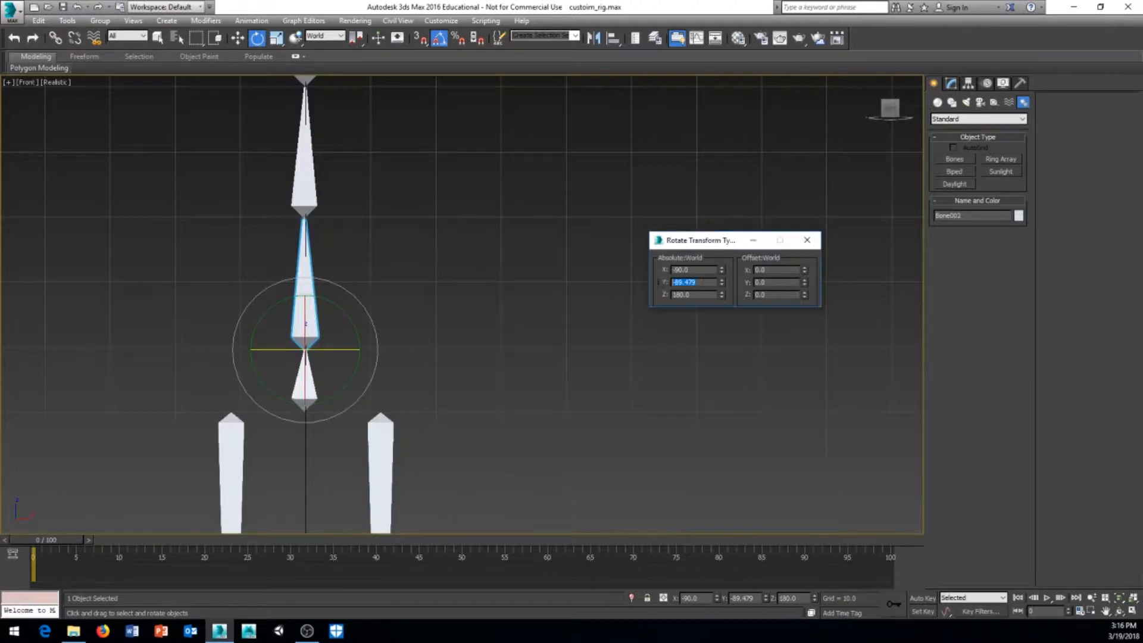
type("-90")
key("Return")
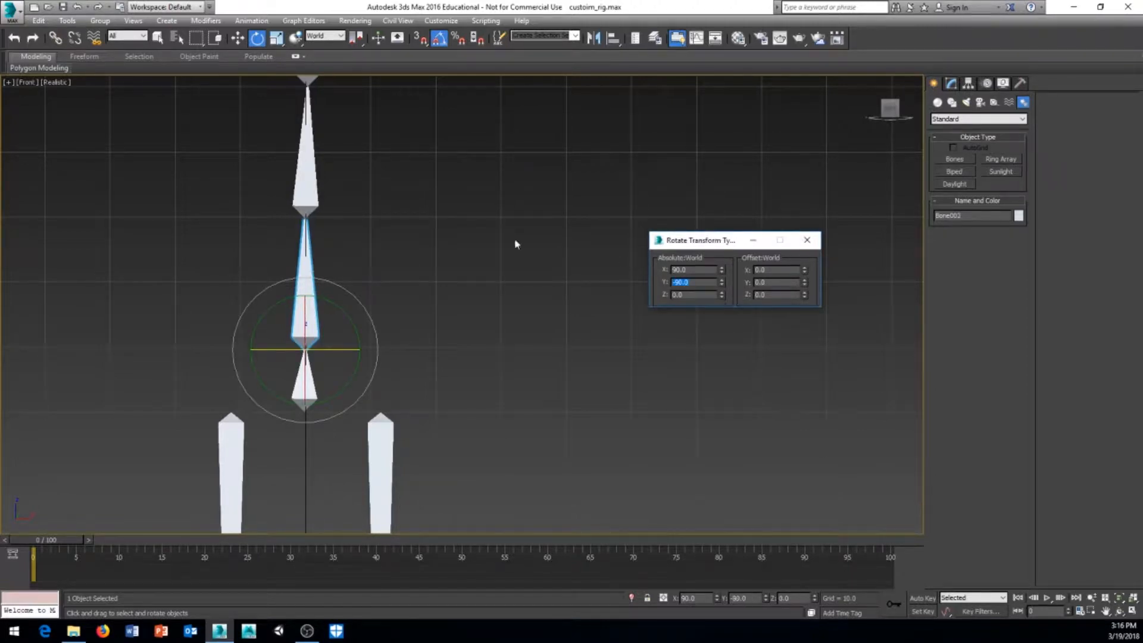
- Set the absolute Y rotation of the second long bone above the base to -90
left_click(294, 196)
scroll(385, 197, "up", 5)
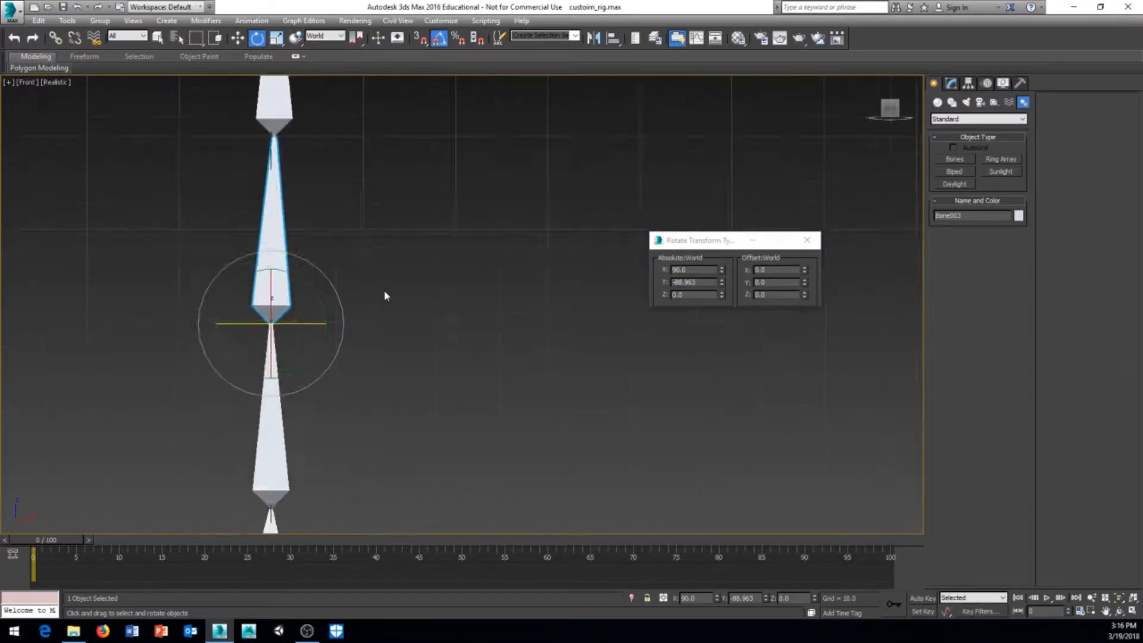
middle_click_drag(382, 305, 391, 302)
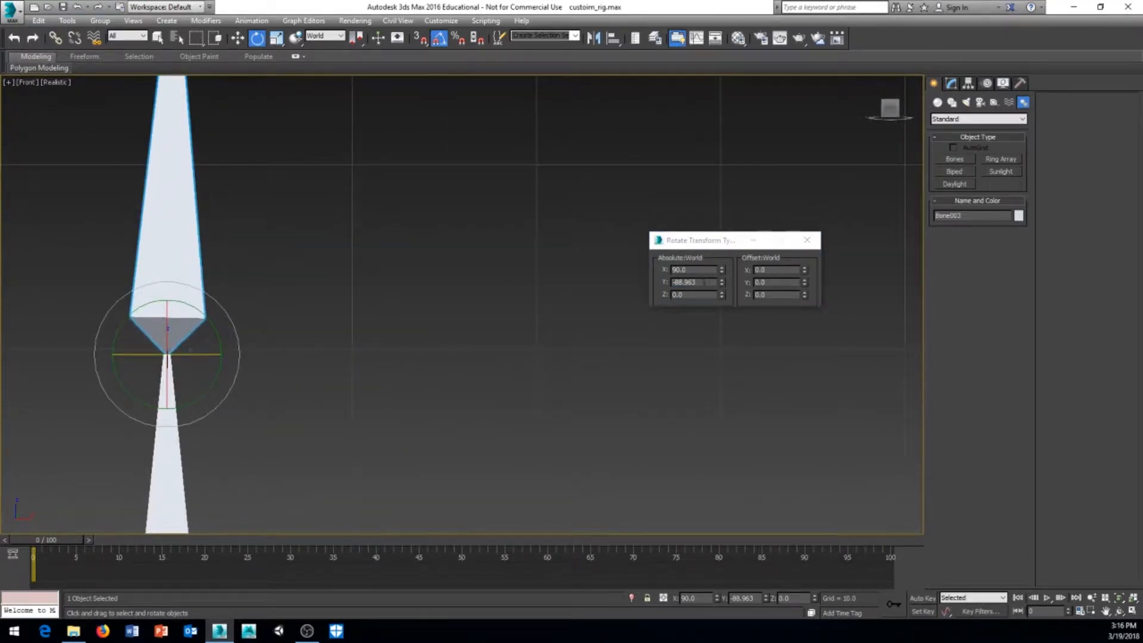
left_click_drag(704, 282, 598, 284)
type("-90")
key("Return")
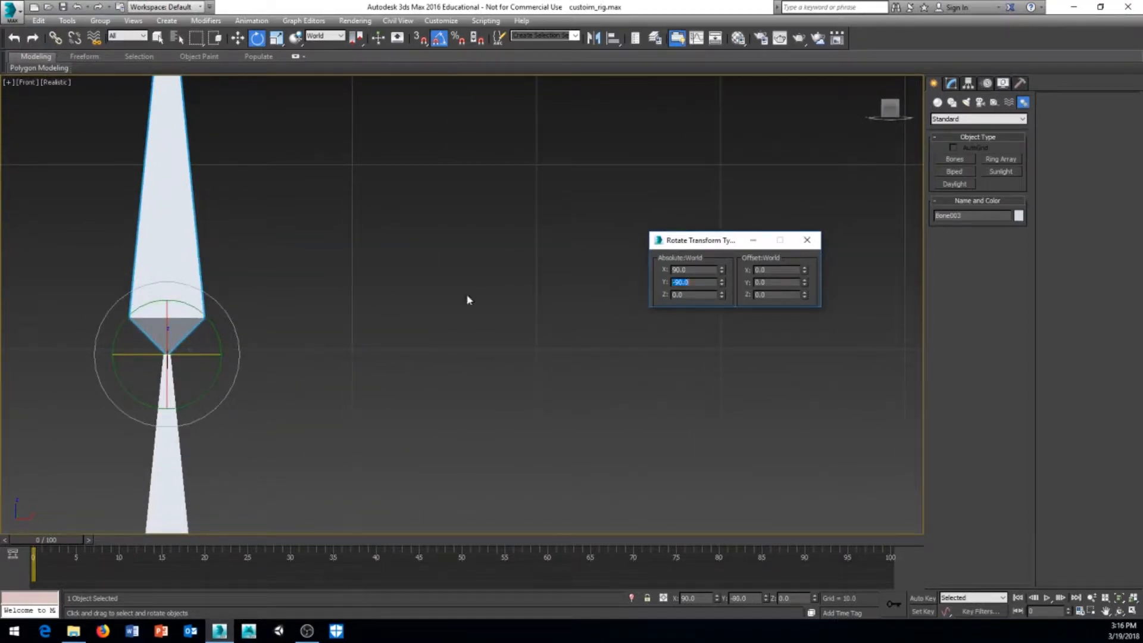
- Set the absolute Y rotation of the third long bone above the base to -90
middle_click_drag(342, 331, 355, 469)
middle_click_drag(277, 184, 300, 343)
left_click(226, 230)
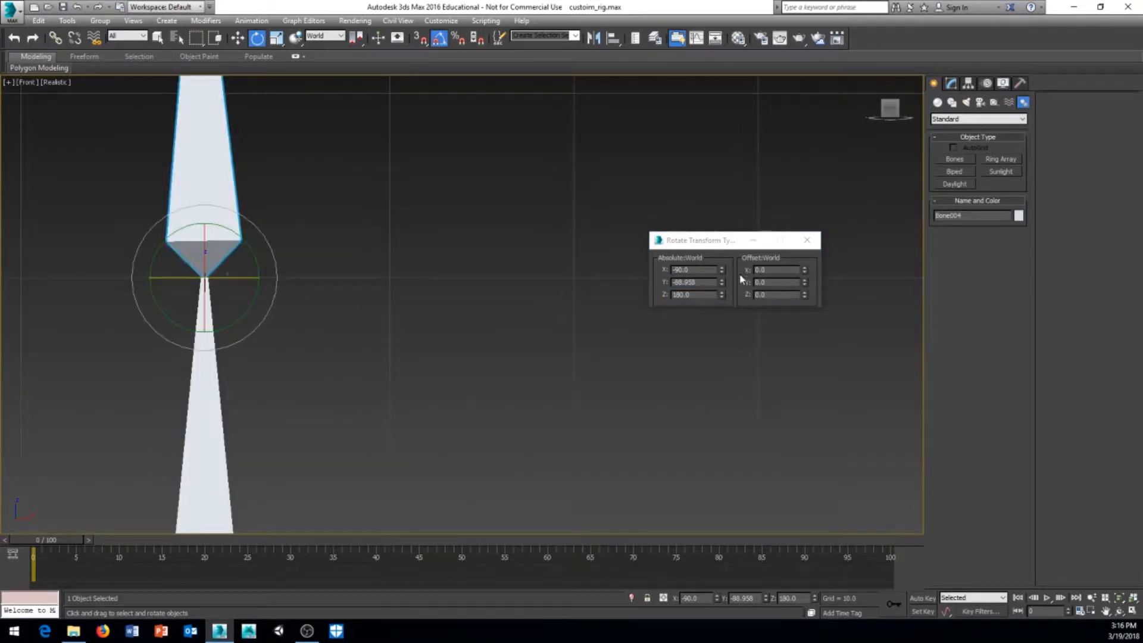
left_click_drag(702, 283, 650, 286)
type("-90")
key("Return")
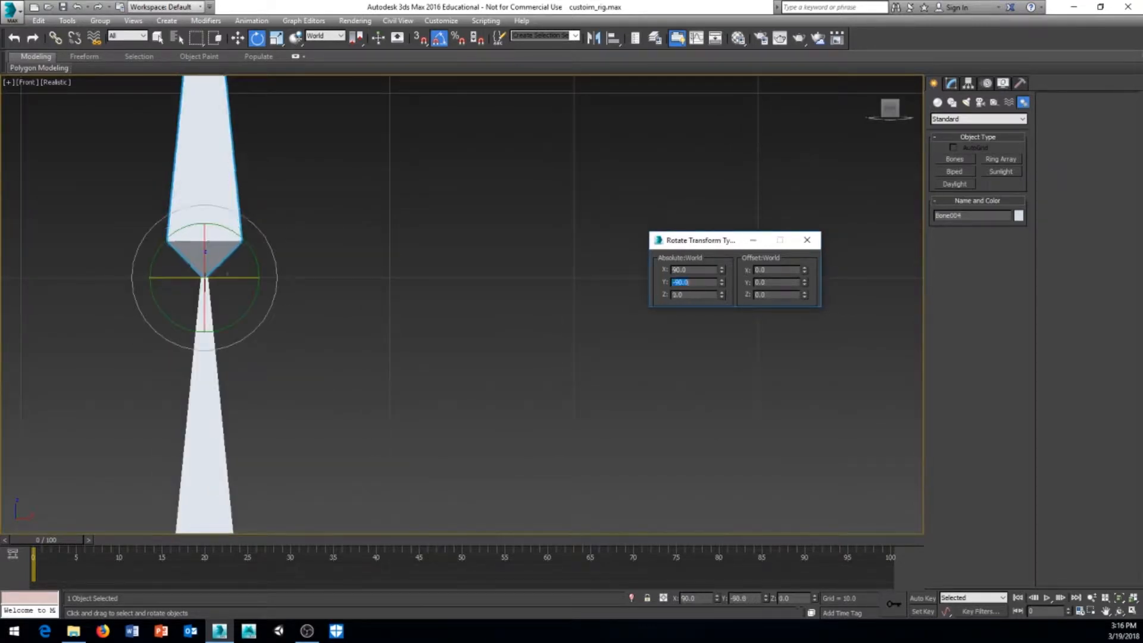
- Straighten the short bone near the chain's top by setting its absolute Y rotation to -90
middle_click_drag(287, 209, 303, 400)
middle_click_drag(285, 250, 337, 454)
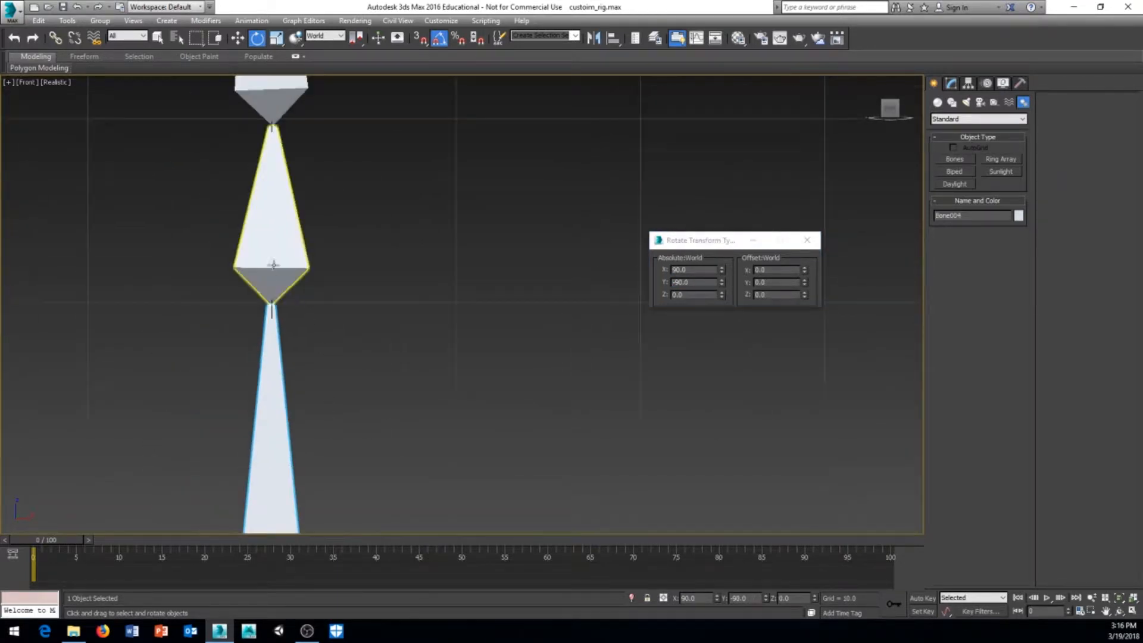
left_click(272, 265)
left_click_drag(702, 282, 689, 284)
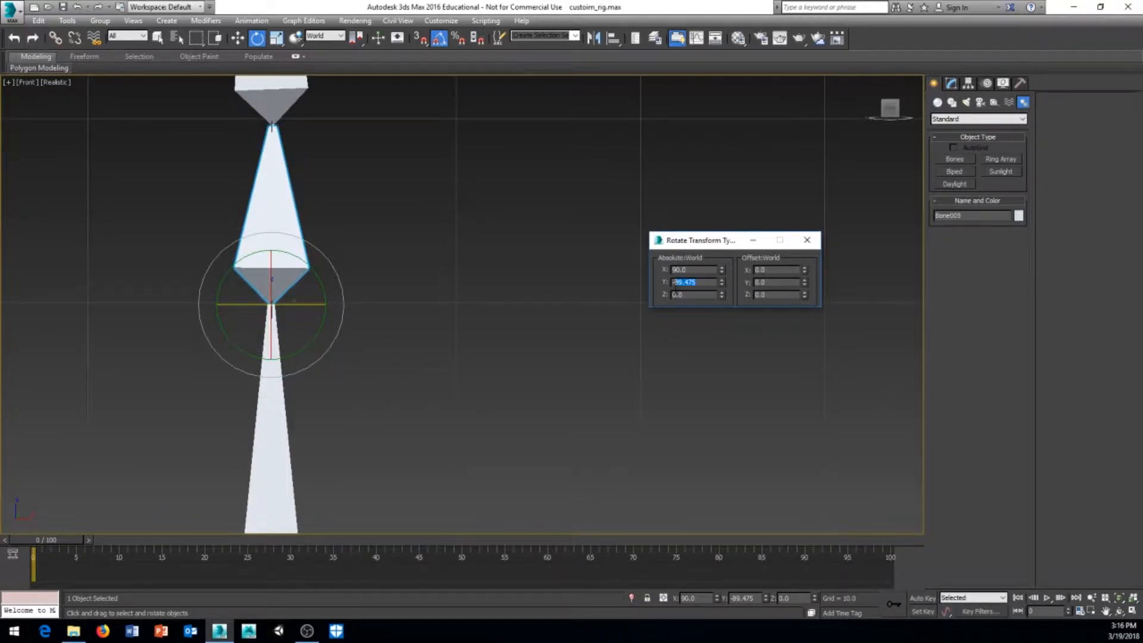
type("-90")
key("Return")
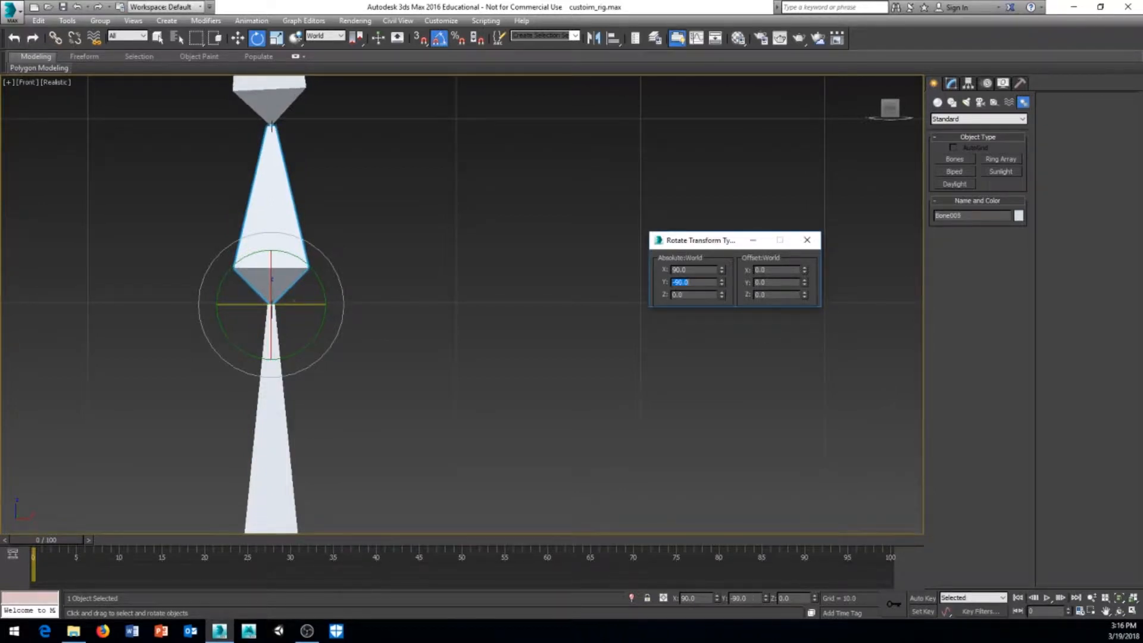
- Set the absolute Y rotation of the long top bone to -90
middle_click_drag(323, 239, 323, 472)
left_click(278, 320)
middle_click_drag(372, 322, 377, 374)
scroll(378, 374, "down", 2)
double_click(704, 282)
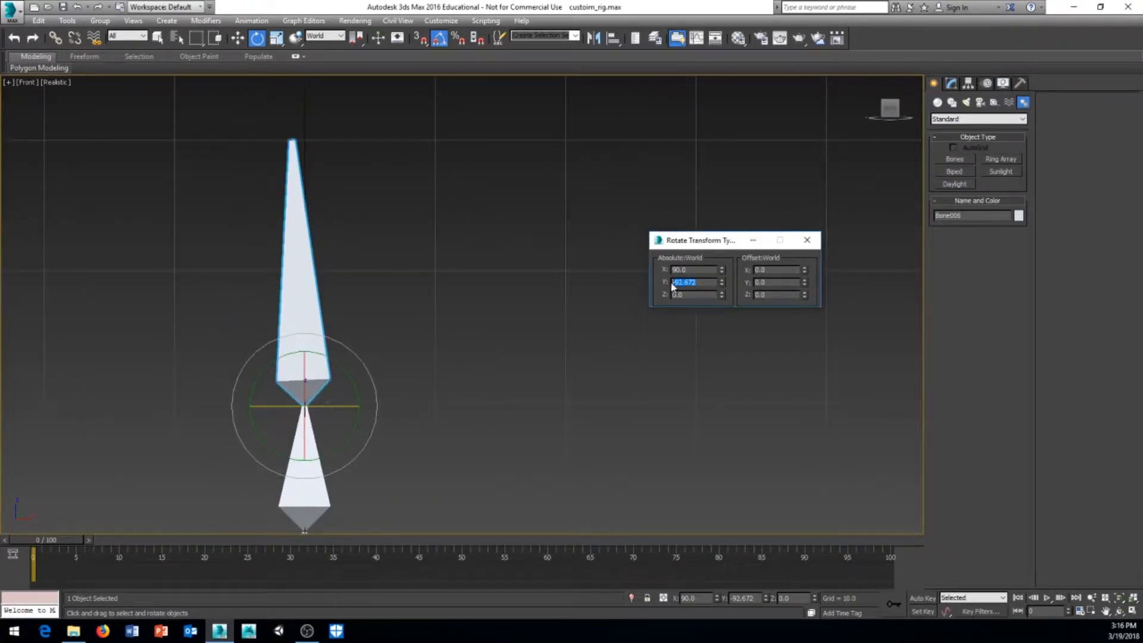
type("-90")
key("Return")
- In the Left view, rotate the lowest long spine bone so the chain above it leans backward about 10 degrees
middle_click_drag(418, 440, 426, 235)
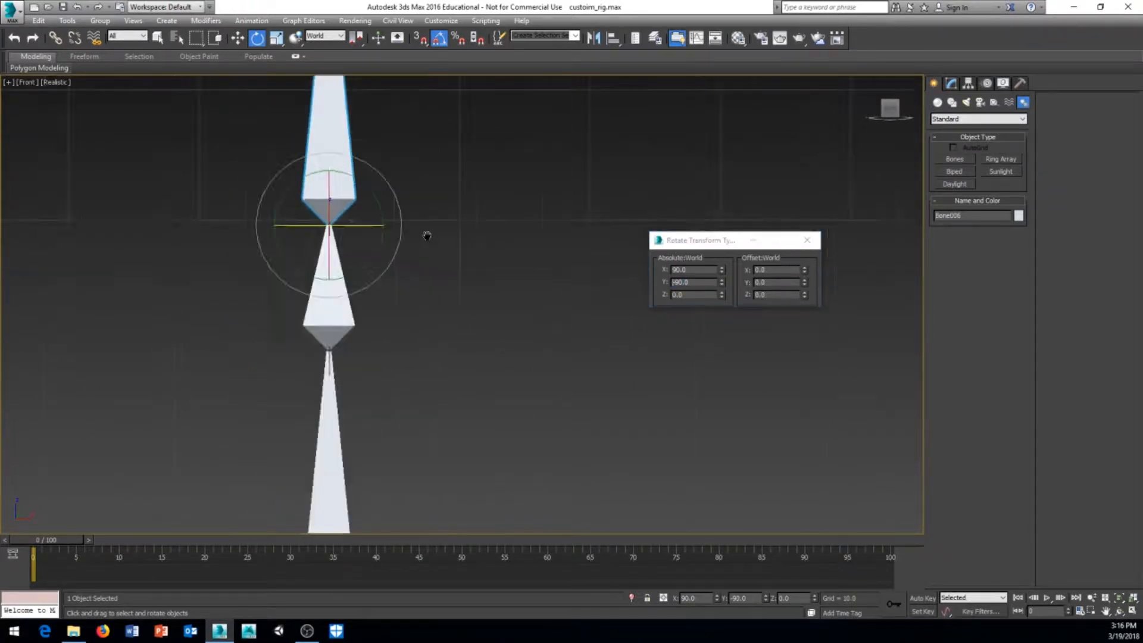
scroll(421, 274, "down", 3)
scroll(367, 231, "down", 2)
middle_click_drag(421, 321, 359, 260)
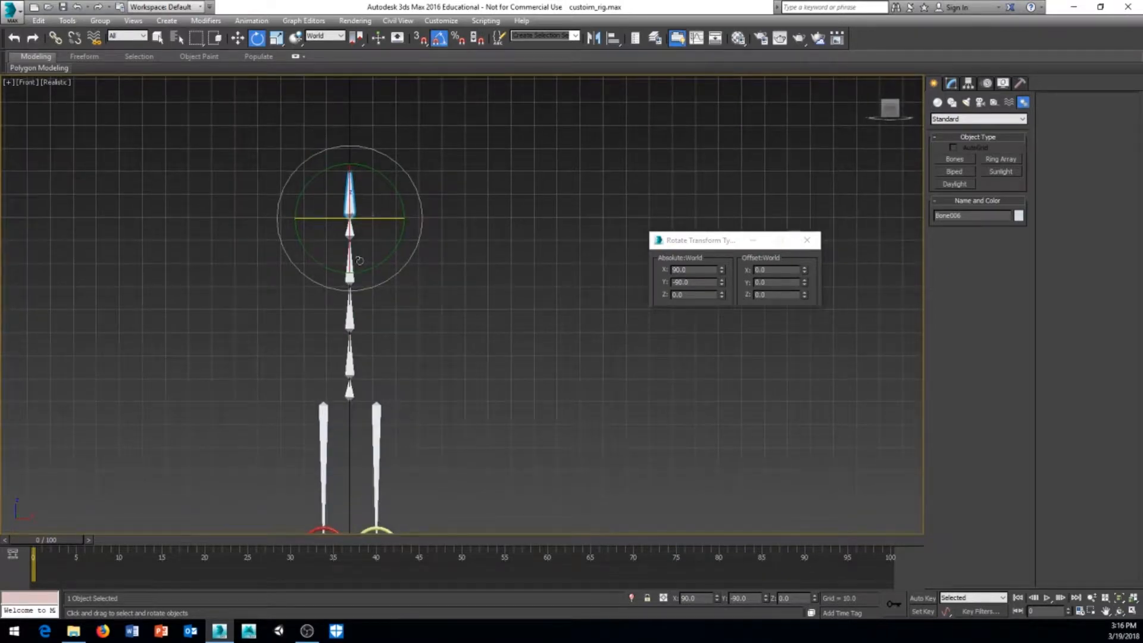
key("l")
middle_click_drag(460, 91, 419, 222)
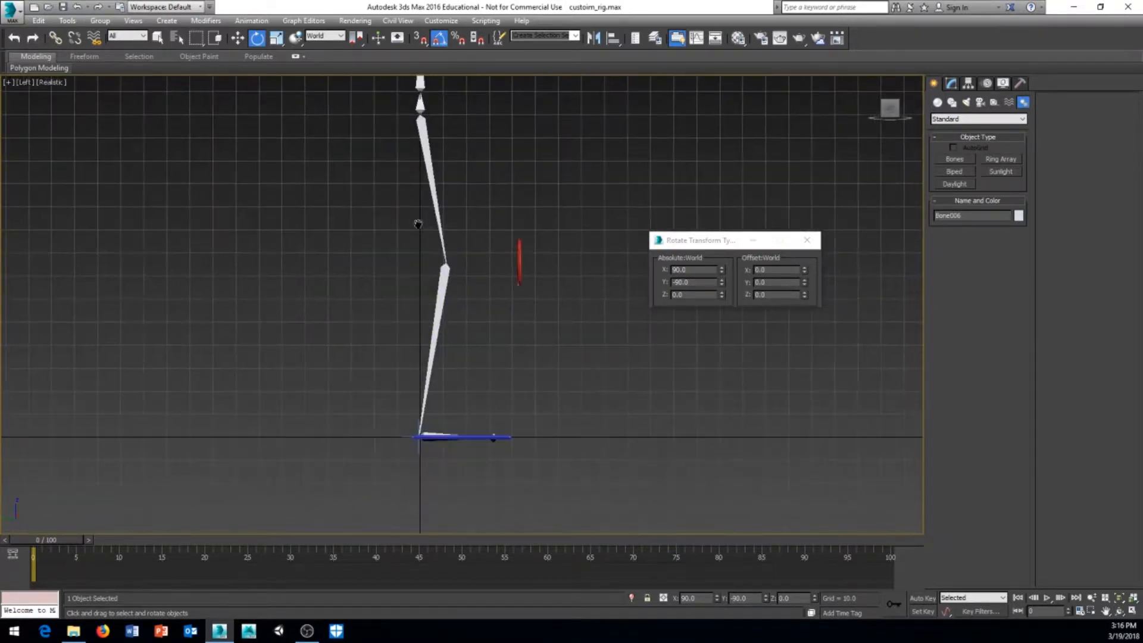
middle_click_drag(425, 99, 408, 319)
scroll(408, 311, "up", 5)
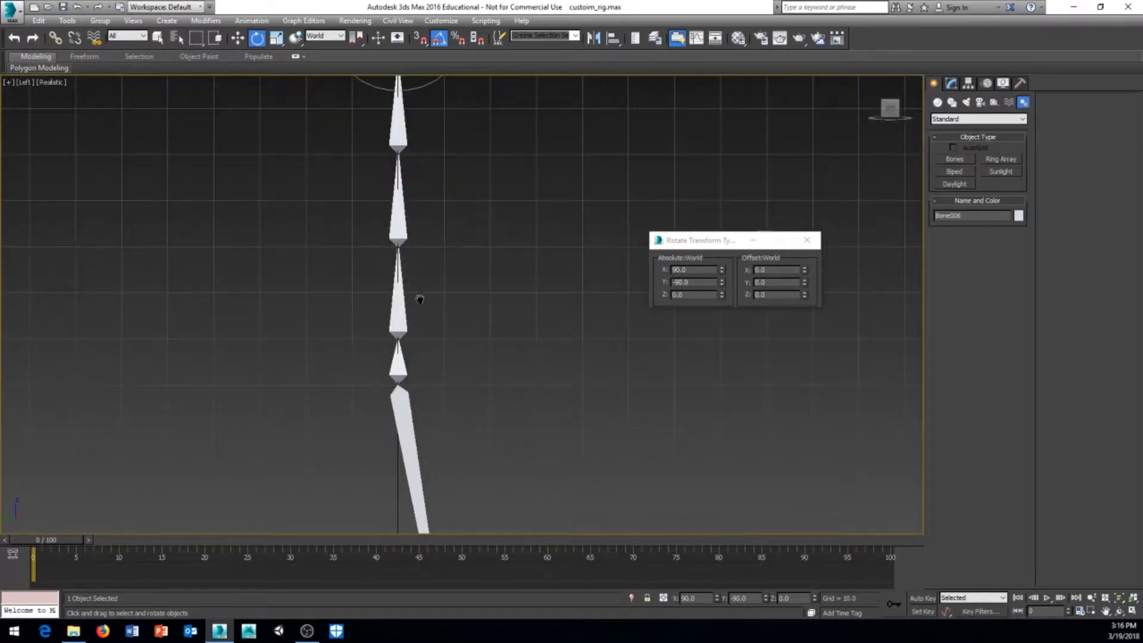
left_click(390, 328)
left_click_drag(426, 313, 418, 322)
- Turn off angle snapping and rotate the second long spine bone forward to nearly vertical
left_click(440, 38)
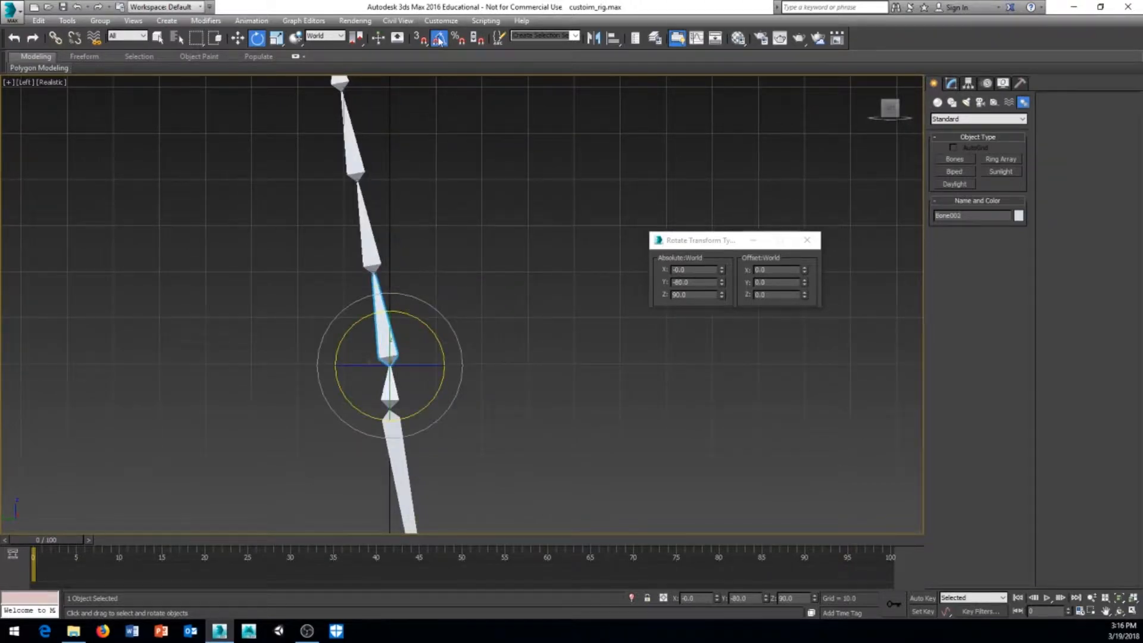
left_click(374, 250)
middle_click_drag(449, 237, 404, 285)
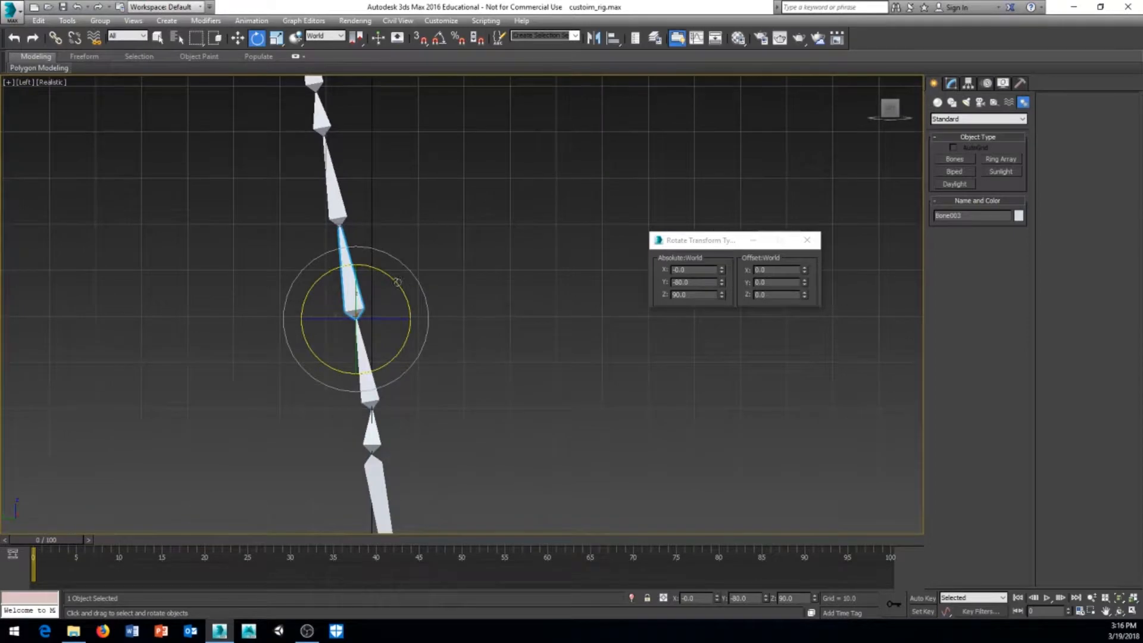
left_click_drag(397, 281, 402, 291)
- Tilt the third long spine bone slightly forward, and rotate the short neck bone back about 7 degrees to nearly vertical
middle_click_drag(406, 227, 402, 287)
left_click(348, 255)
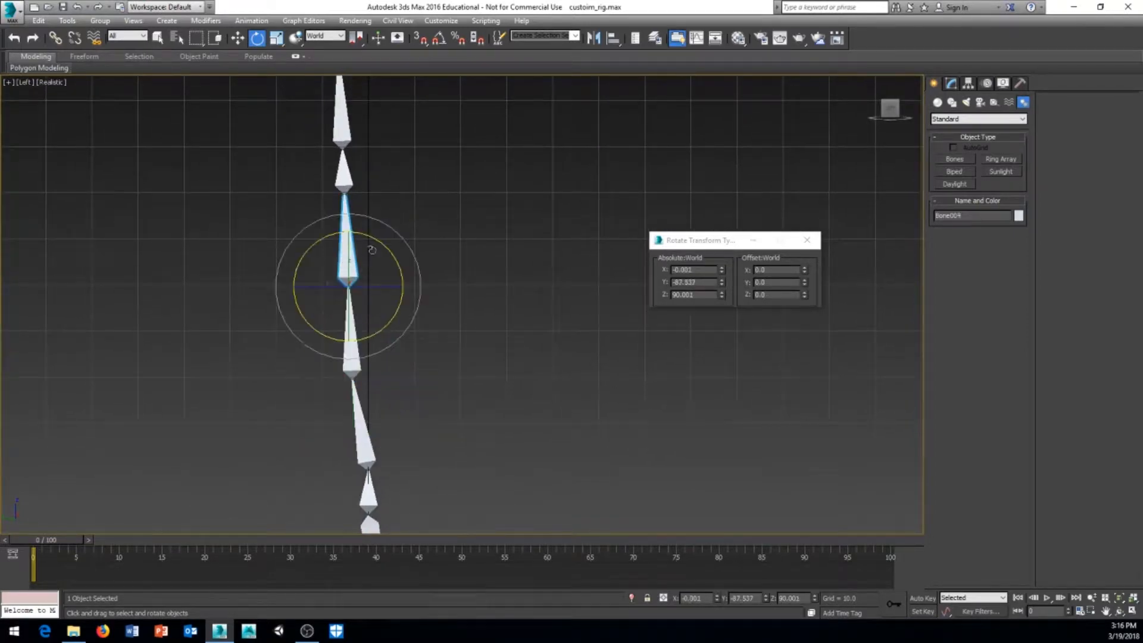
left_click_drag(381, 245, 388, 251)
left_click(365, 186)
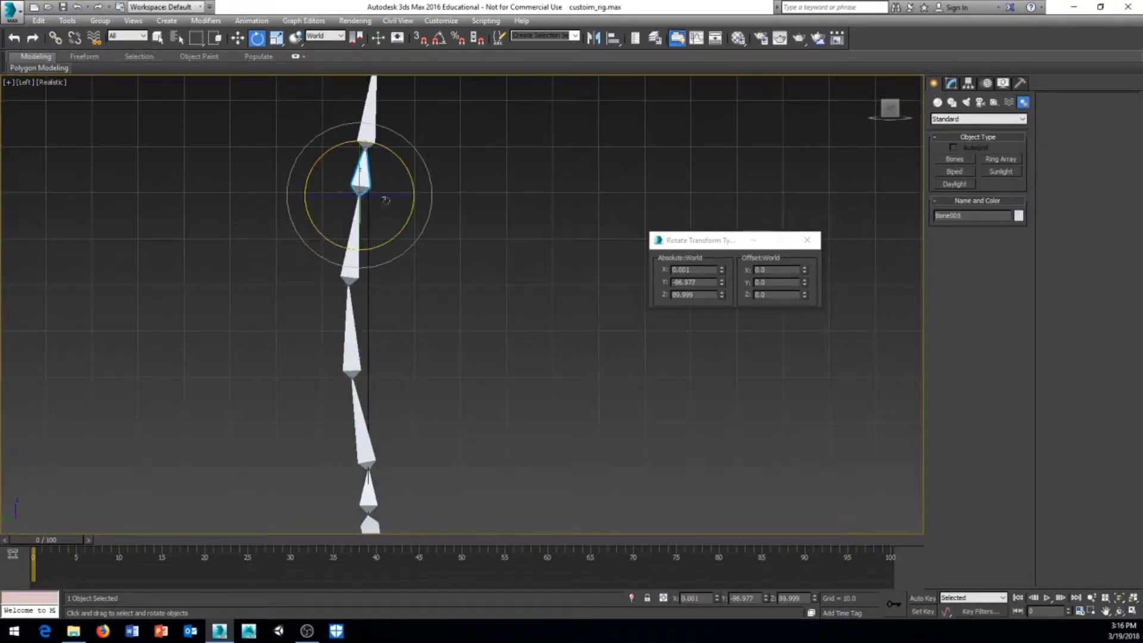
middle_click_drag(399, 158, 399, 209)
left_click_drag(401, 202, 396, 195)
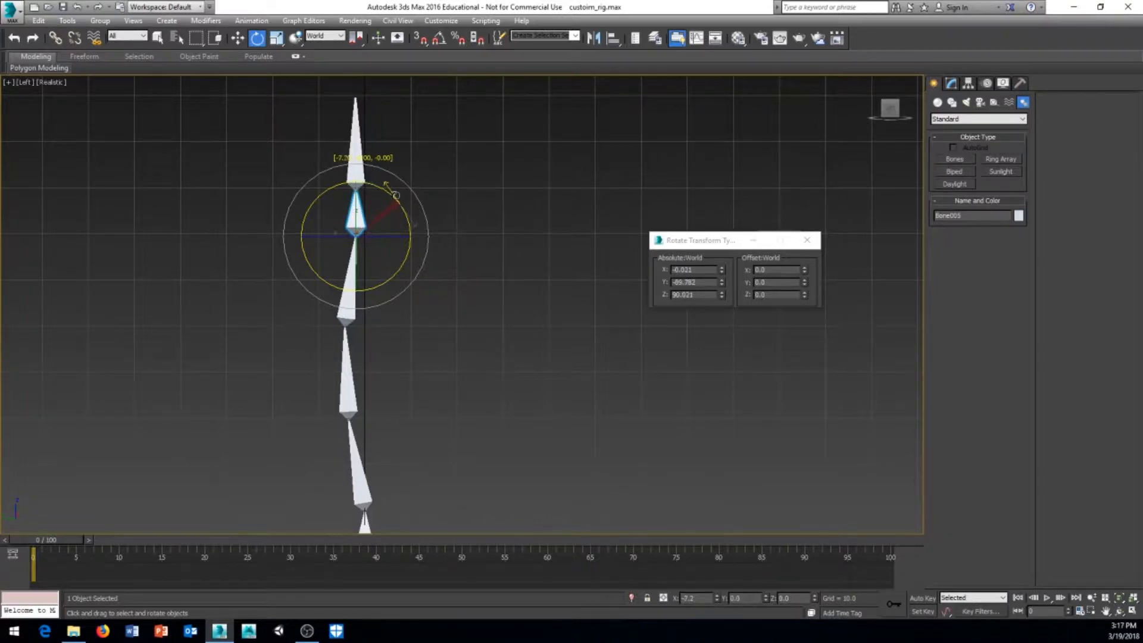
- Close the Rotate Transform Type-In and examine the curved spine chain from several angles in the Perspective view
scroll(418, 167, "down", 3)
middle_click_drag(514, 308, 453, 308)
scroll(473, 265, "down", 3)
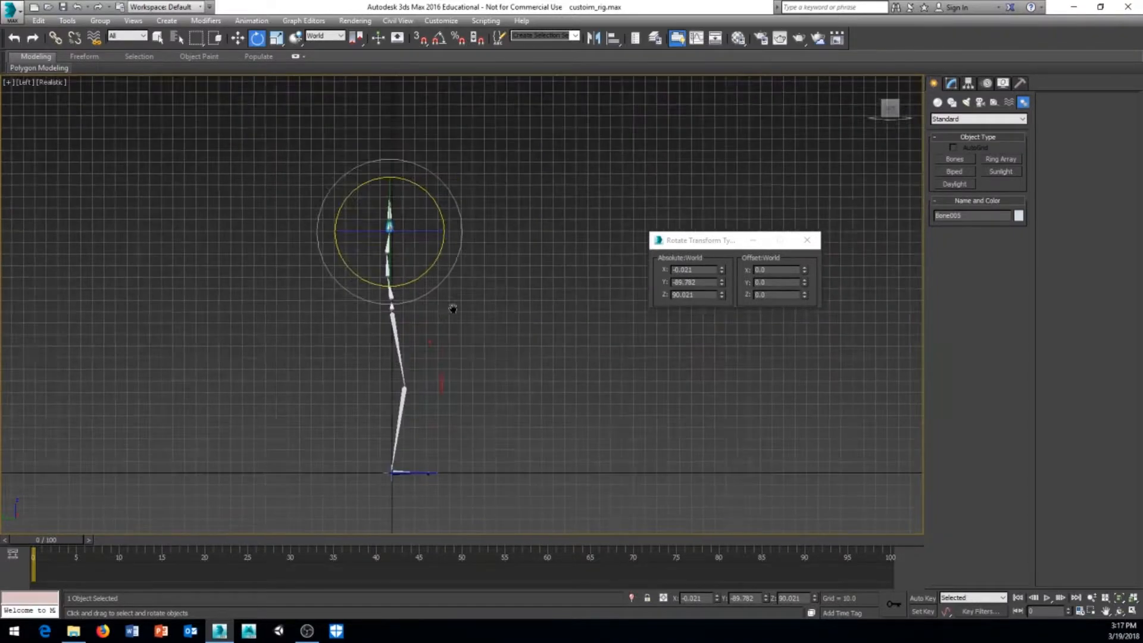
left_click(807, 240)
key("p")
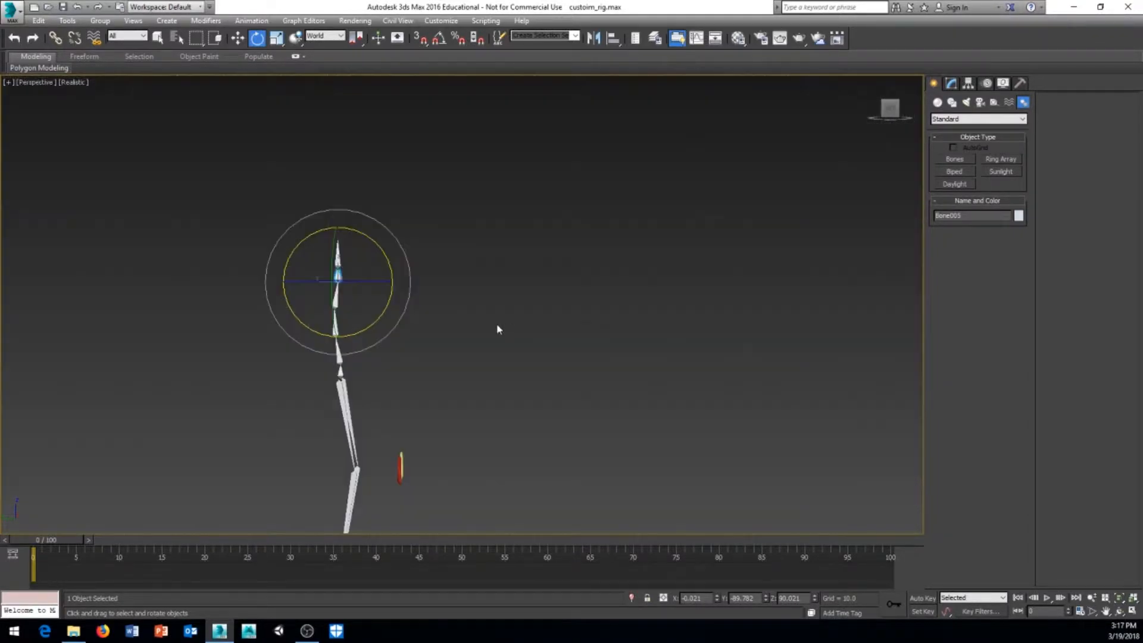
middle_click_drag(490, 331, 369, 375, "alt")
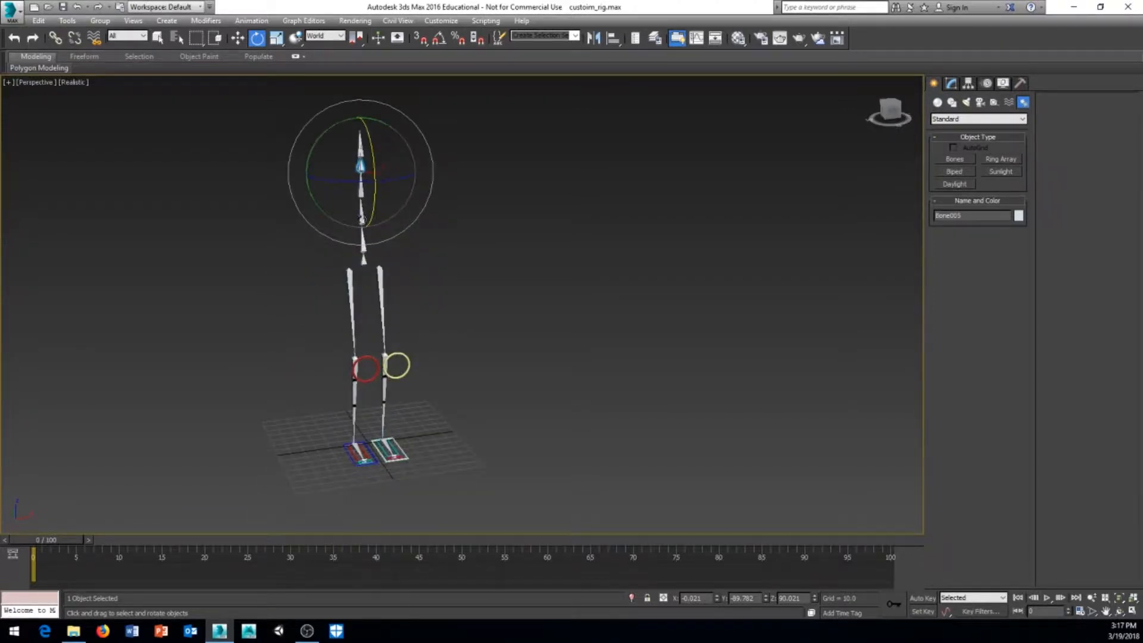
middle_click_drag(467, 249, 387, 331, "alt")
middle_click_drag(494, 330, 428, 287, "alt")
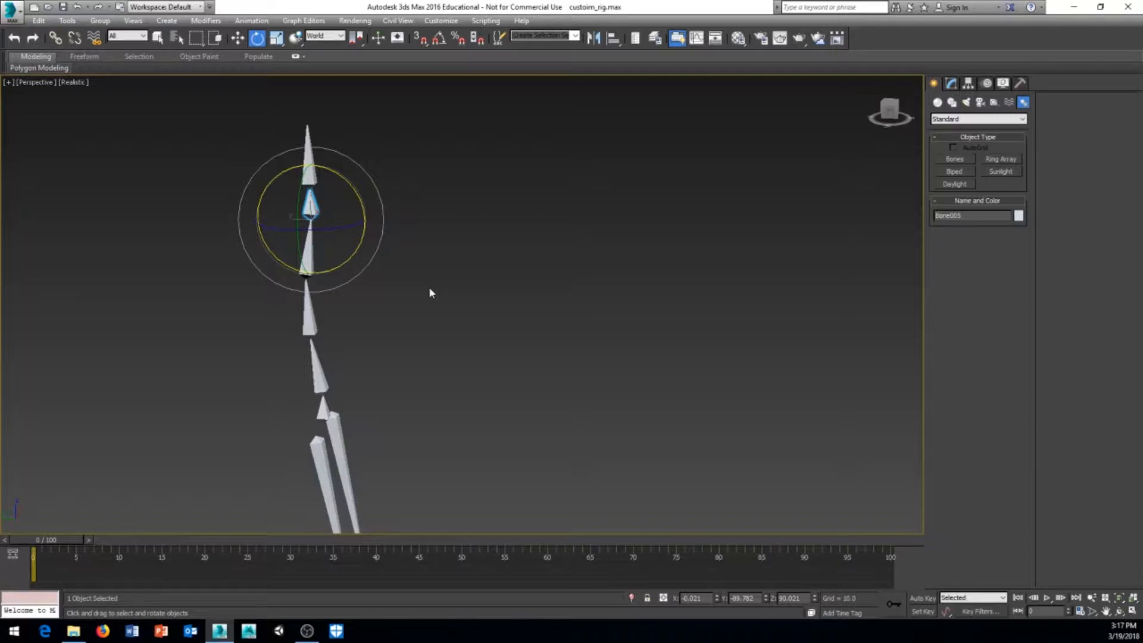
middle_click_drag(380, 329, 421, 299)
scroll(422, 299, "up", 4)
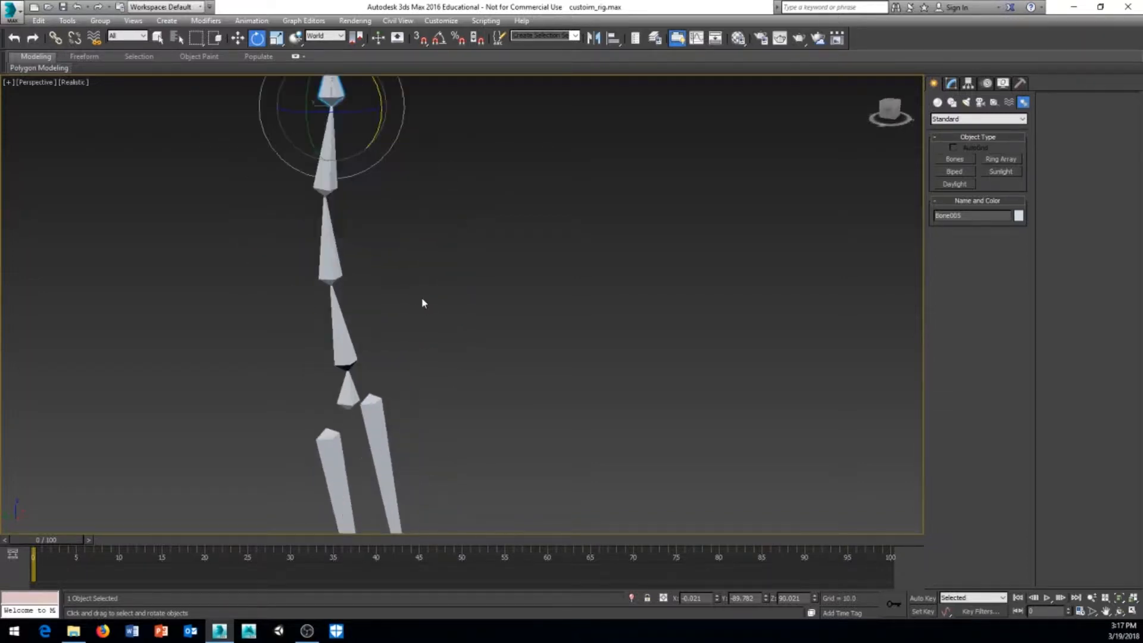
- Rename the short base bone of the central chain to pelvis
left_click(430, 380)
left_click(302, 451)
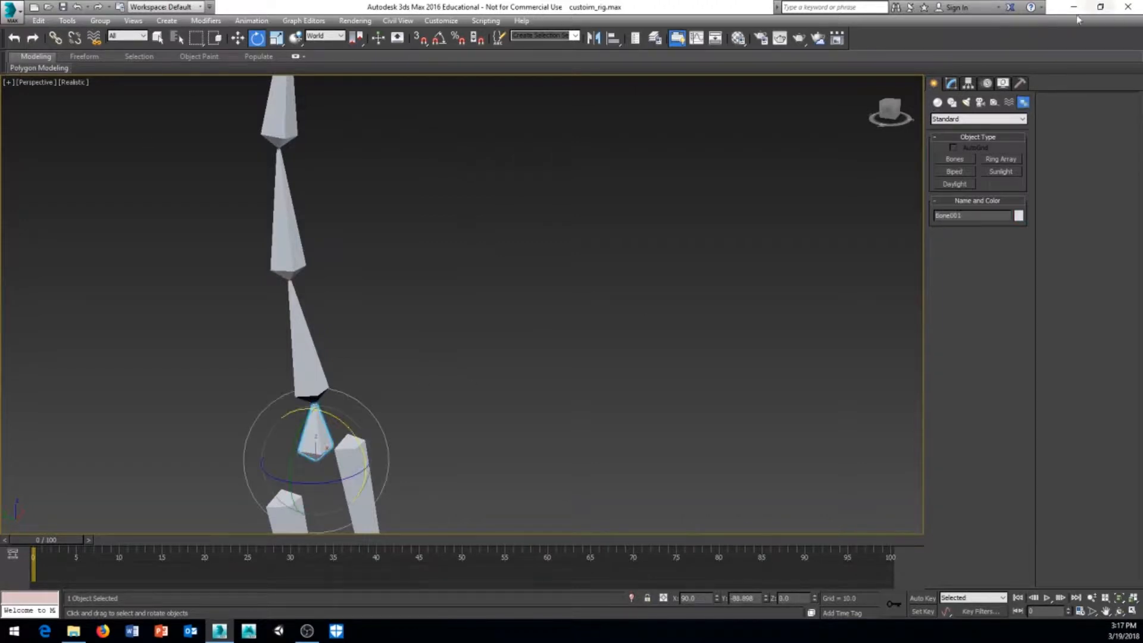
left_click(951, 82)
left_click(972, 100)
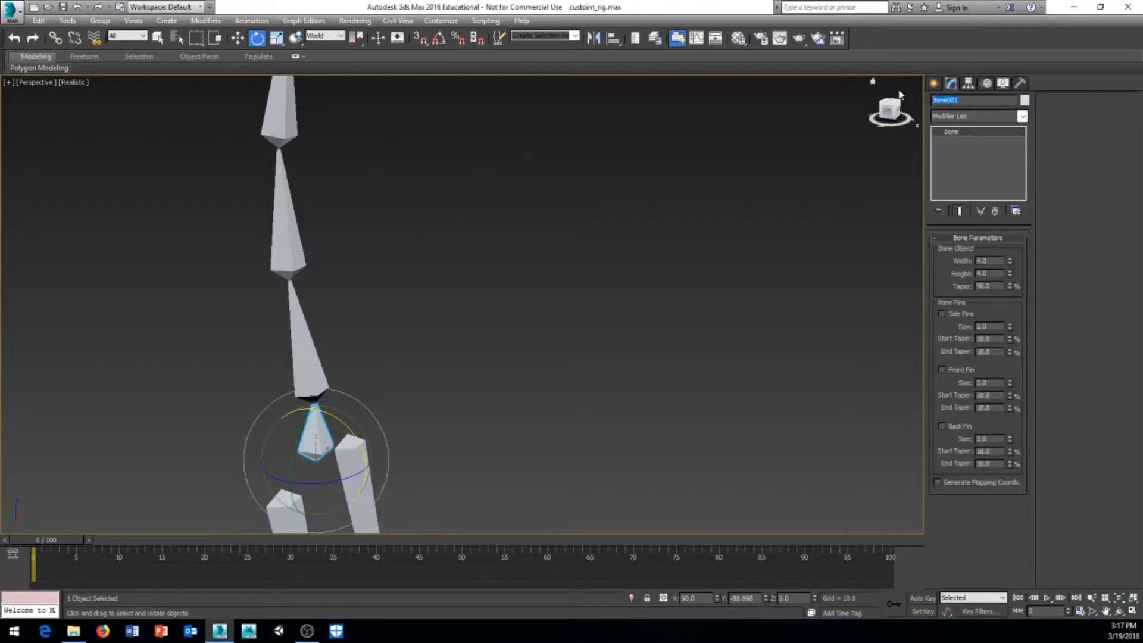
type("pelvis")
- Rename the two lowest long spine bones above the pelvis to spine01 and spine02, from bottom to top
left_click(306, 363)
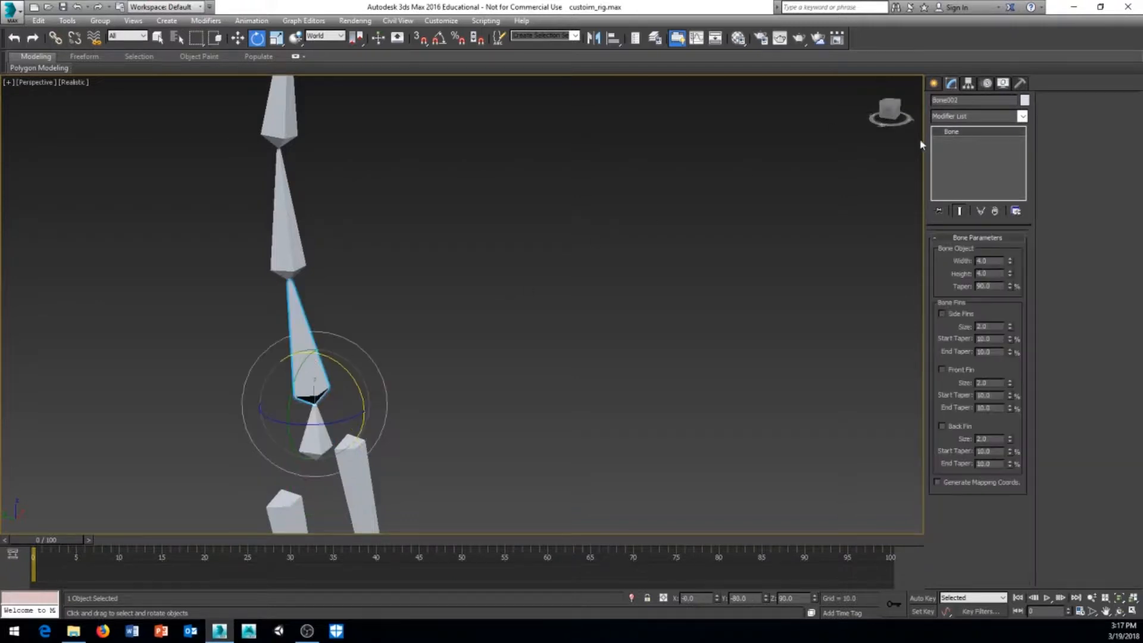
left_click(952, 100)
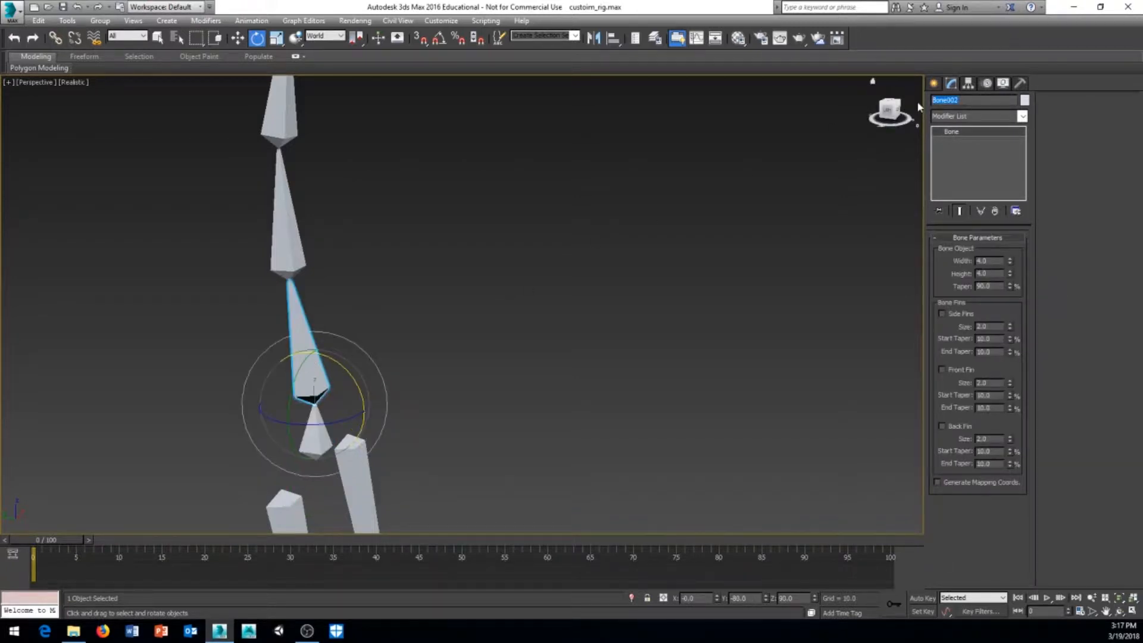
type("sp")
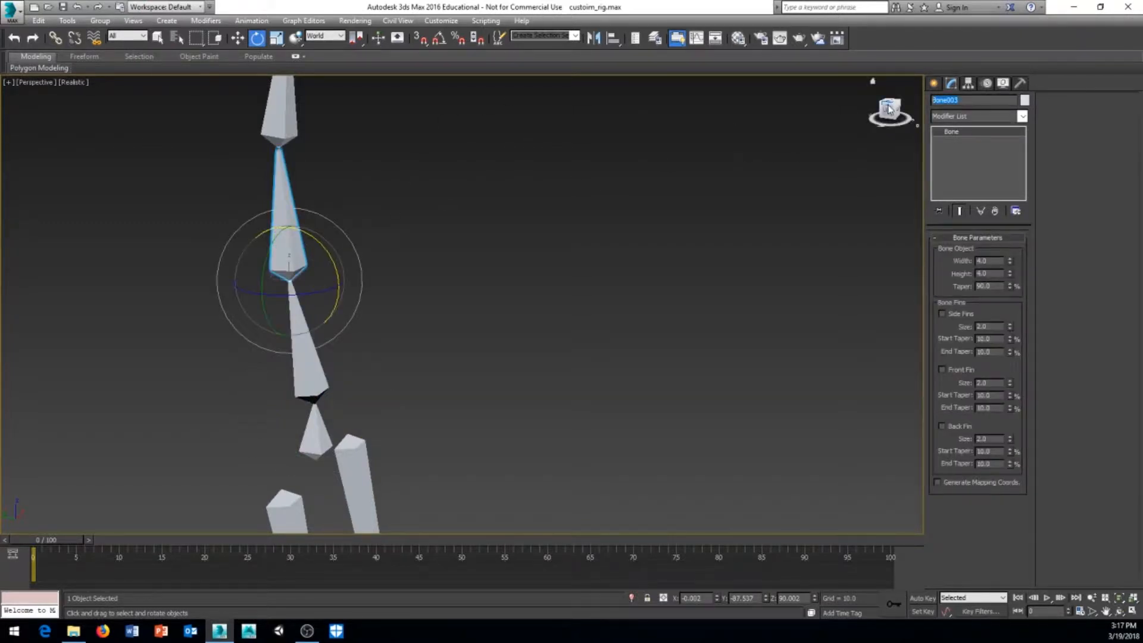
type("spine02")
- Rename the third long spine bone, directly below the short neck bone, to chest
middle_click_drag(391, 184, 378, 415)
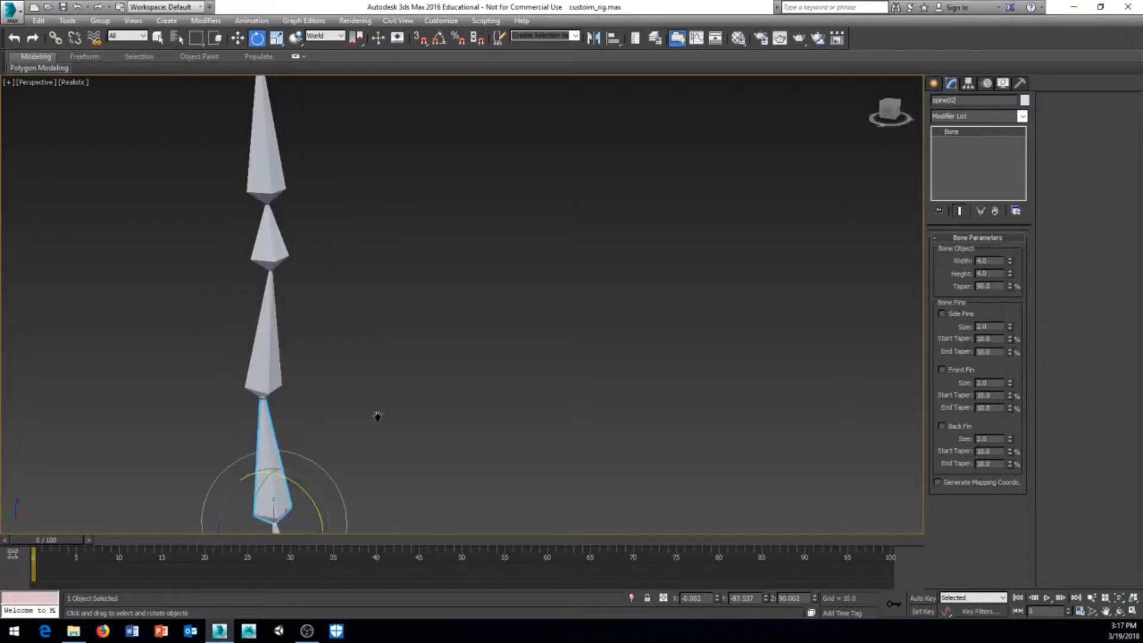
left_click(264, 334)
left_click(975, 102)
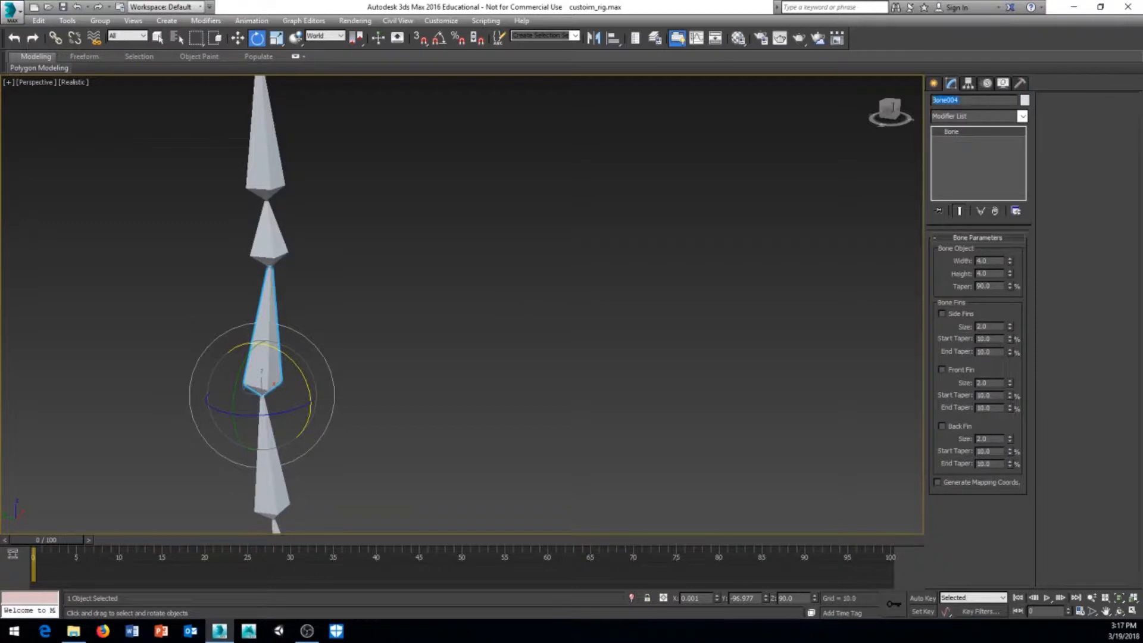
type("chest")
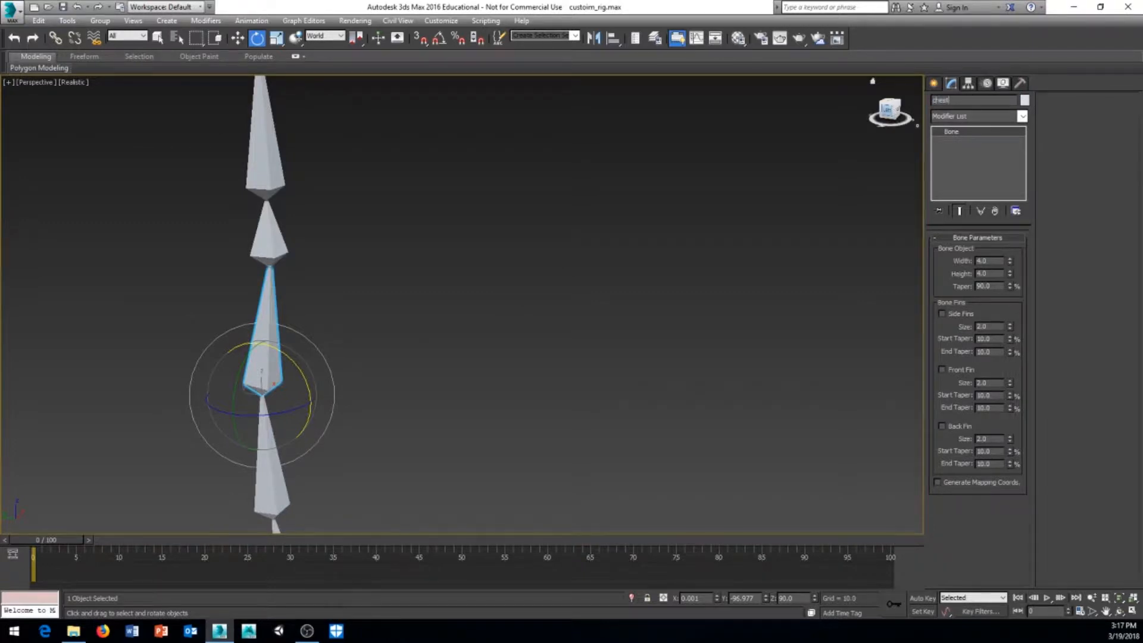
- Rename the short bone above the chest to neck and the topmost bone of the chain to head
left_click(269, 235)
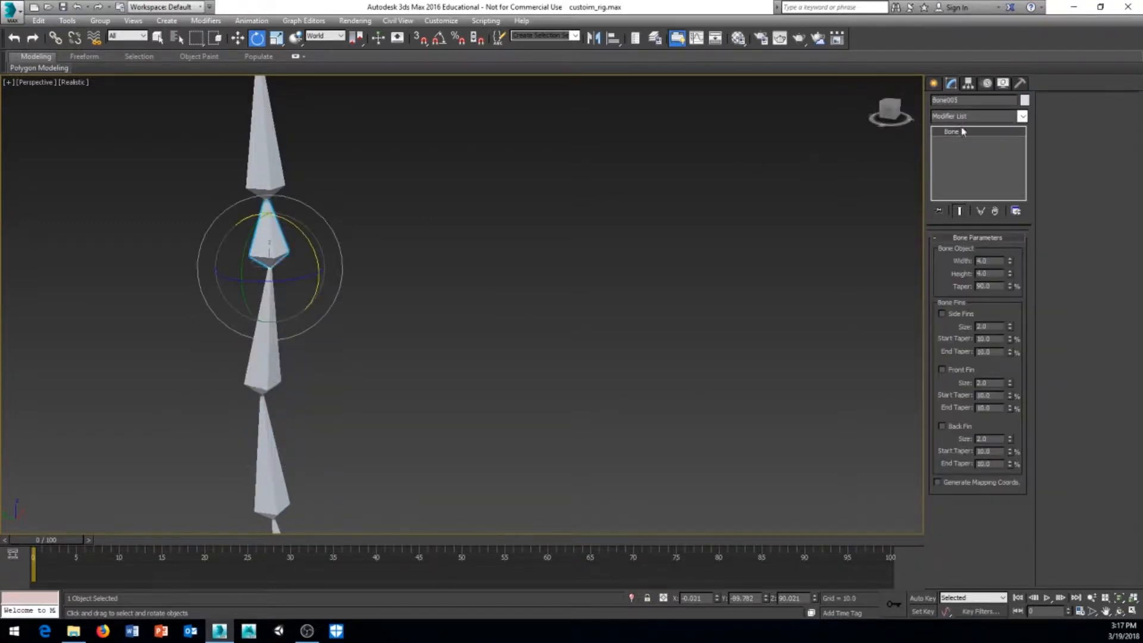
left_click(974, 100)
type("neck")
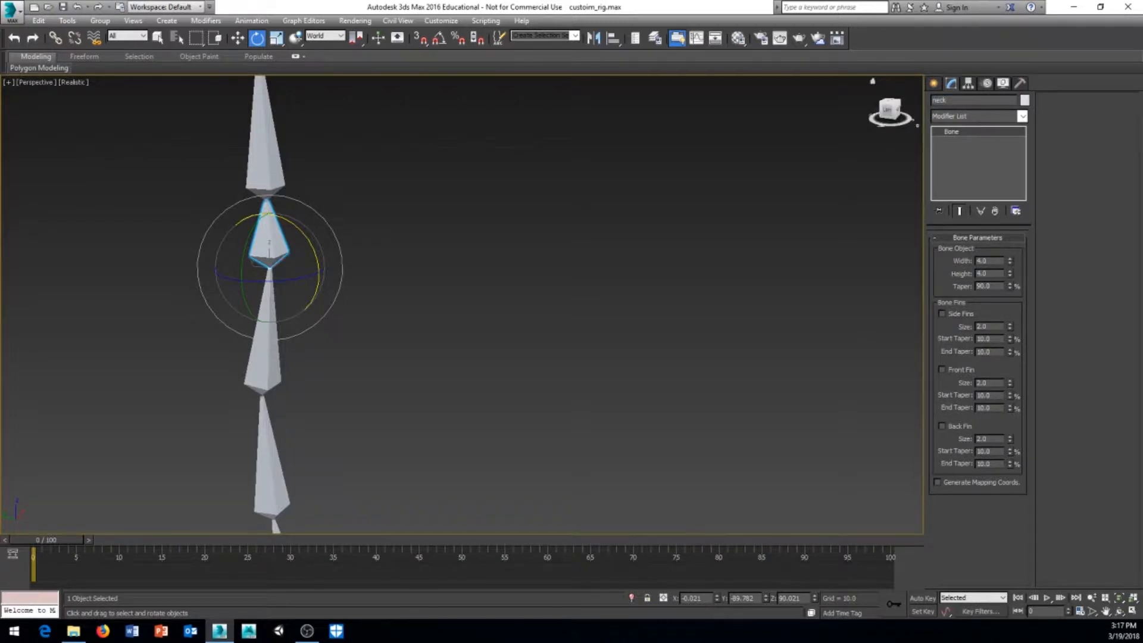
left_click(252, 149)
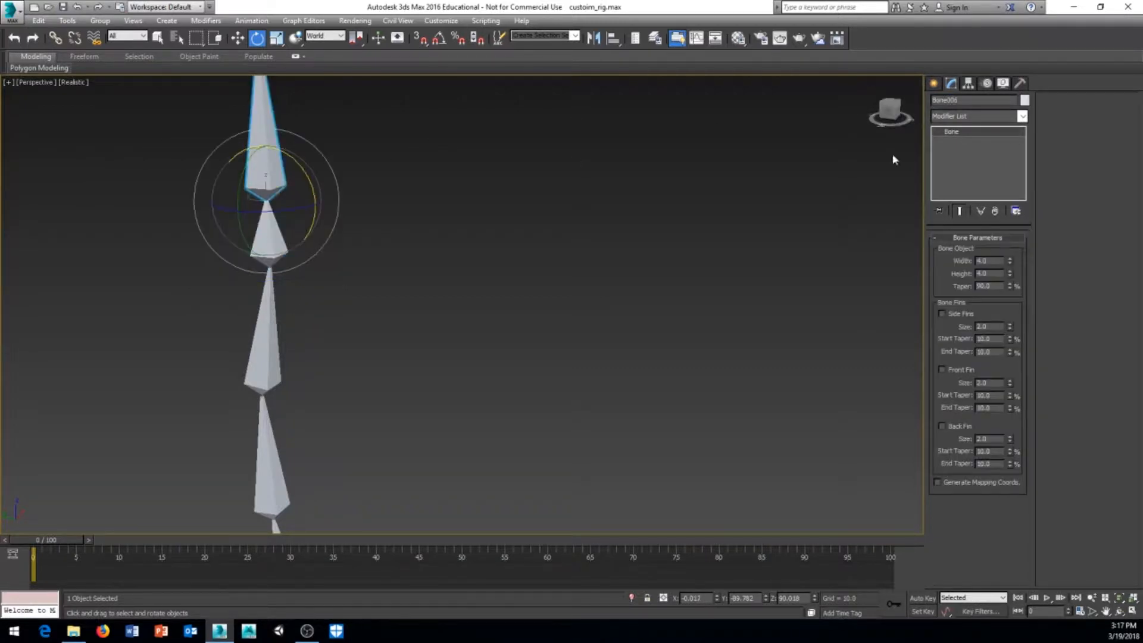
left_click_drag(948, 100, 914, 114)
type("head")
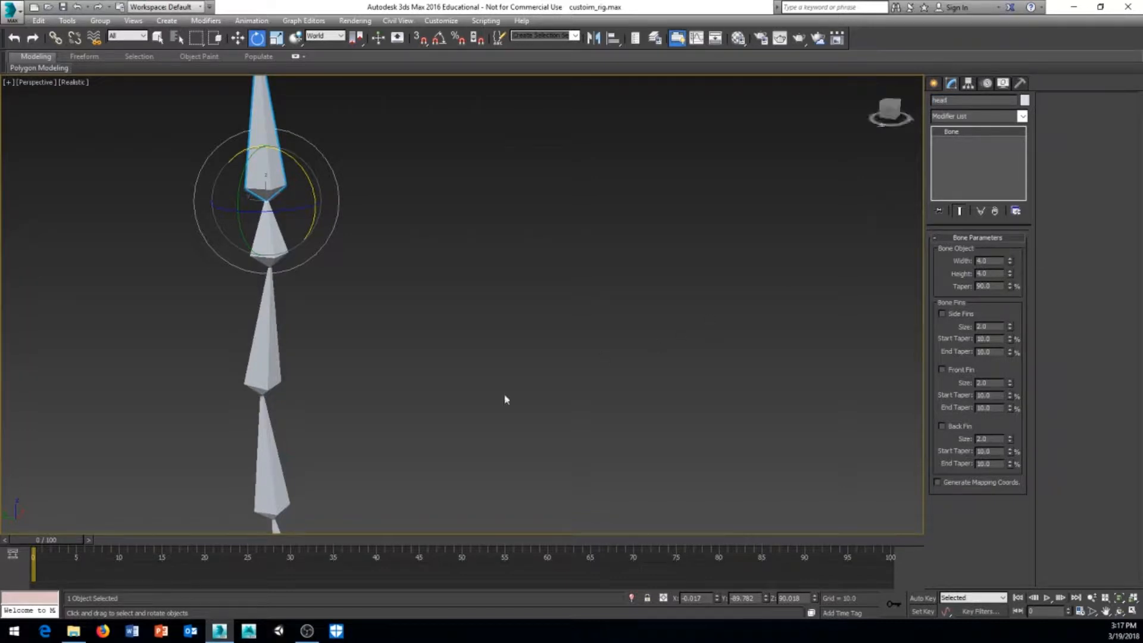
- Examine the unlinked pelvis and upper legs, and open the Scene Explorer beside the rig to review the bone hierarchy
scroll(485, 360, "down", 5)
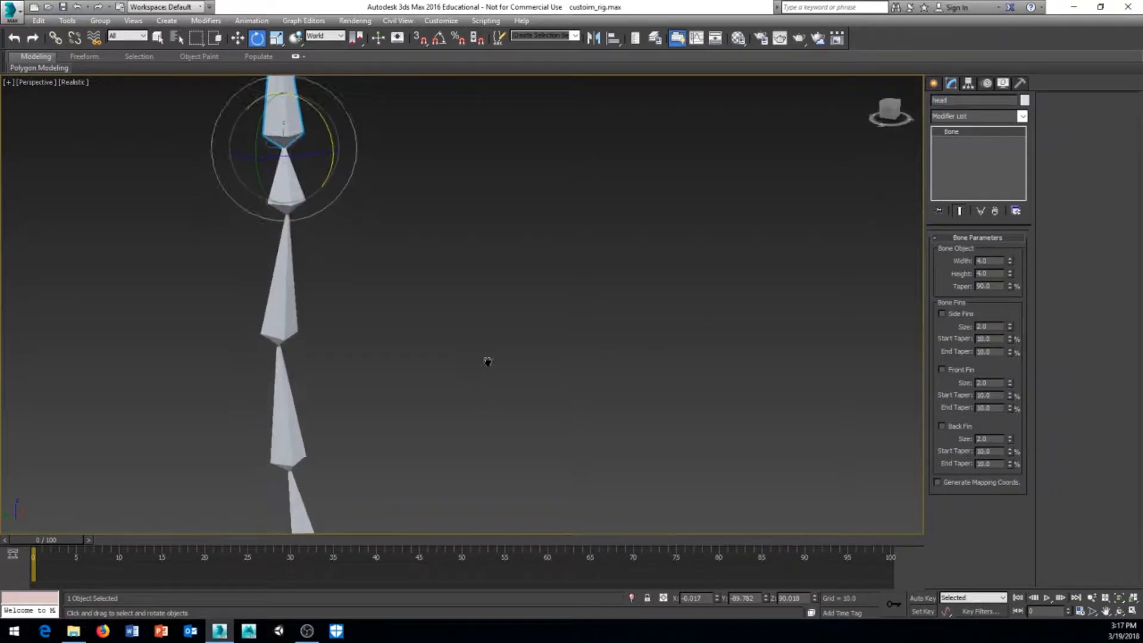
middle_click_drag(488, 365, 437, 288)
scroll(437, 288, "down", 2)
middle_click_drag(485, 346, 431, 328)
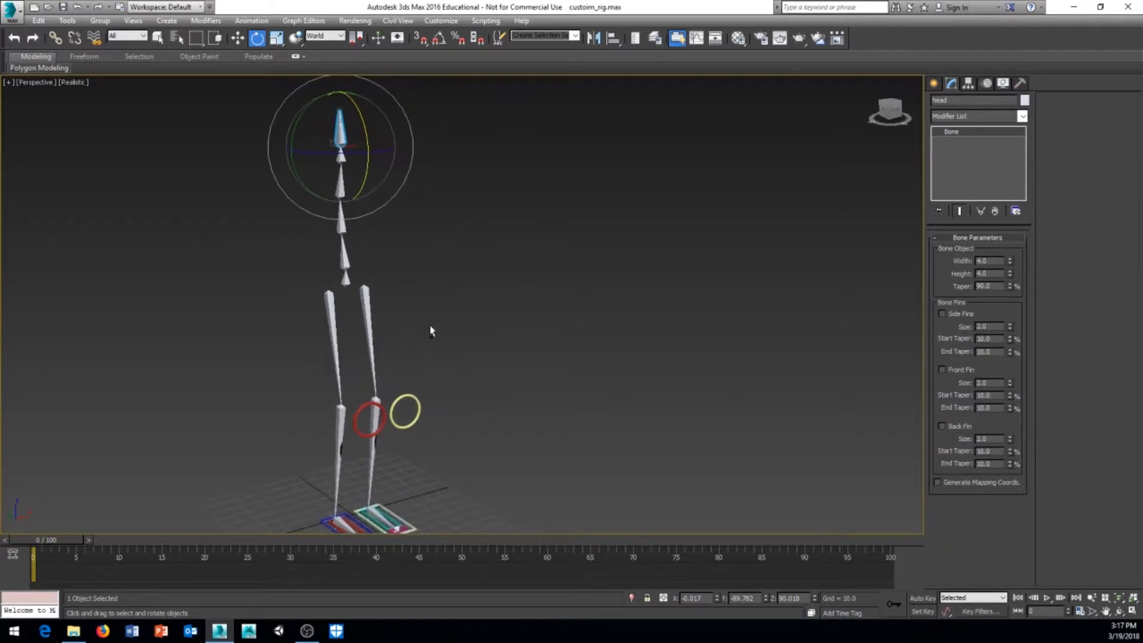
scroll(432, 329, "up", 2)
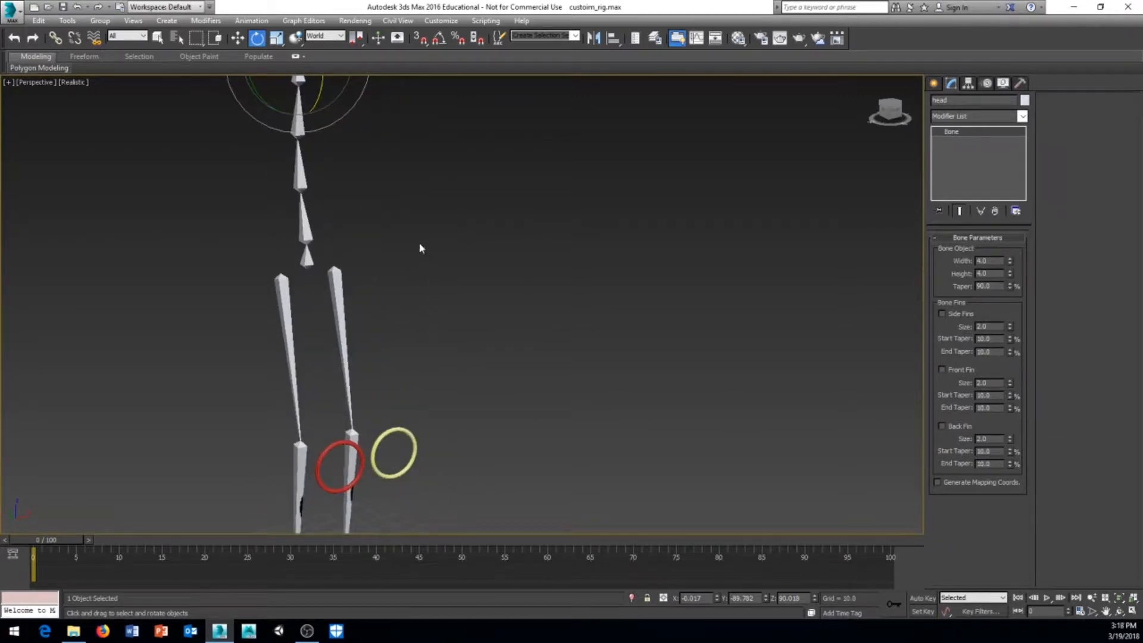
middle_click_drag(384, 269, 360, 318)
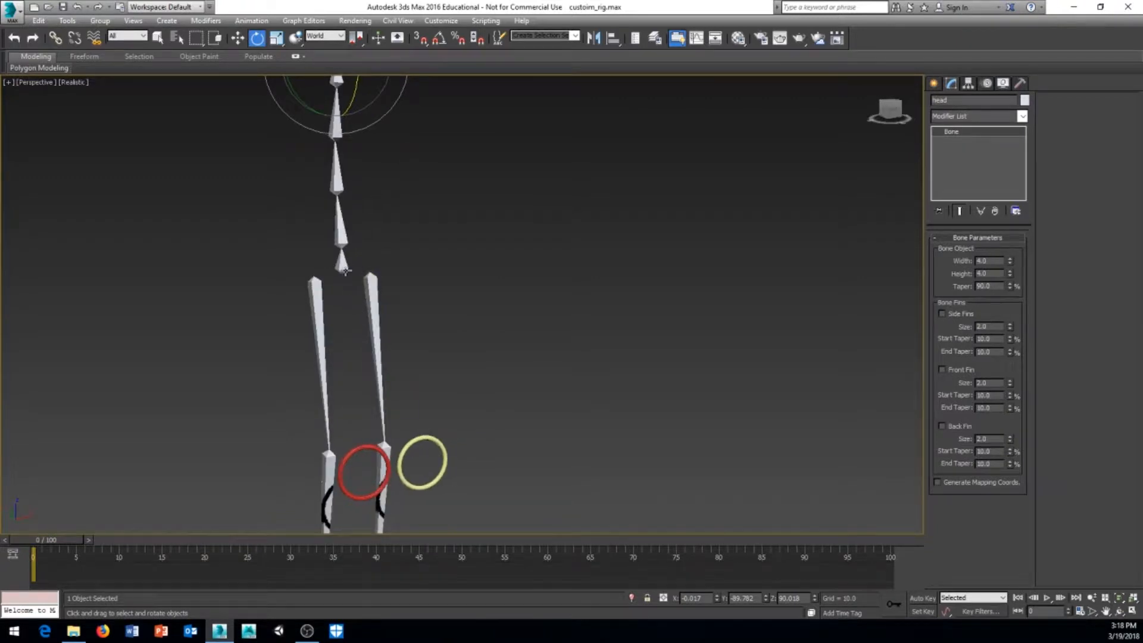
middle_click_drag(352, 273, 330, 287, "alt")
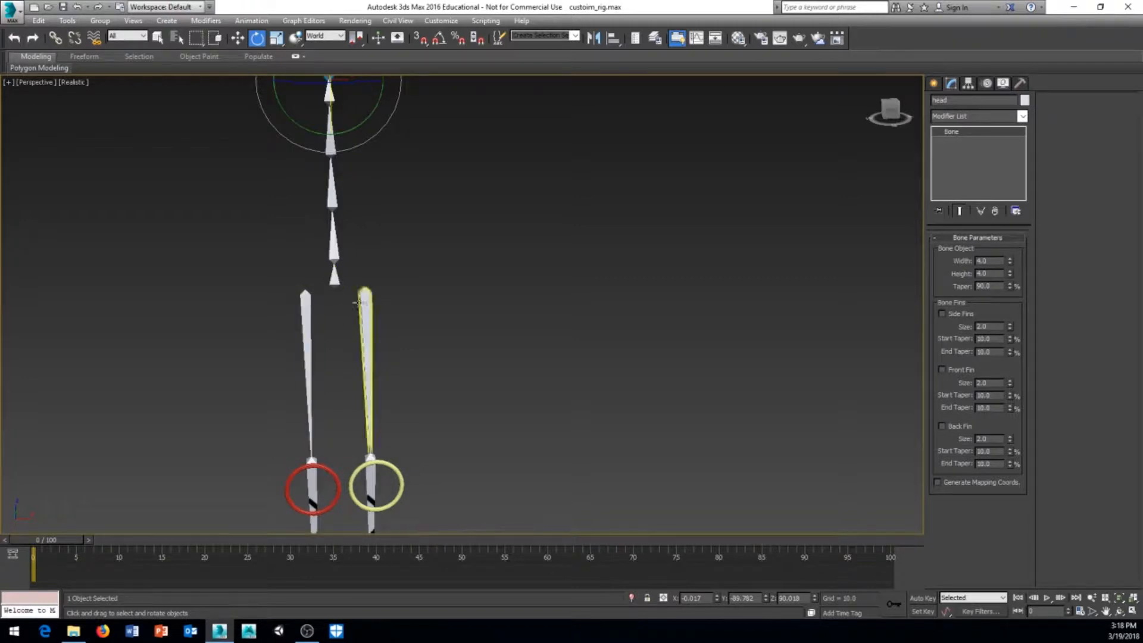
left_click(635, 38)
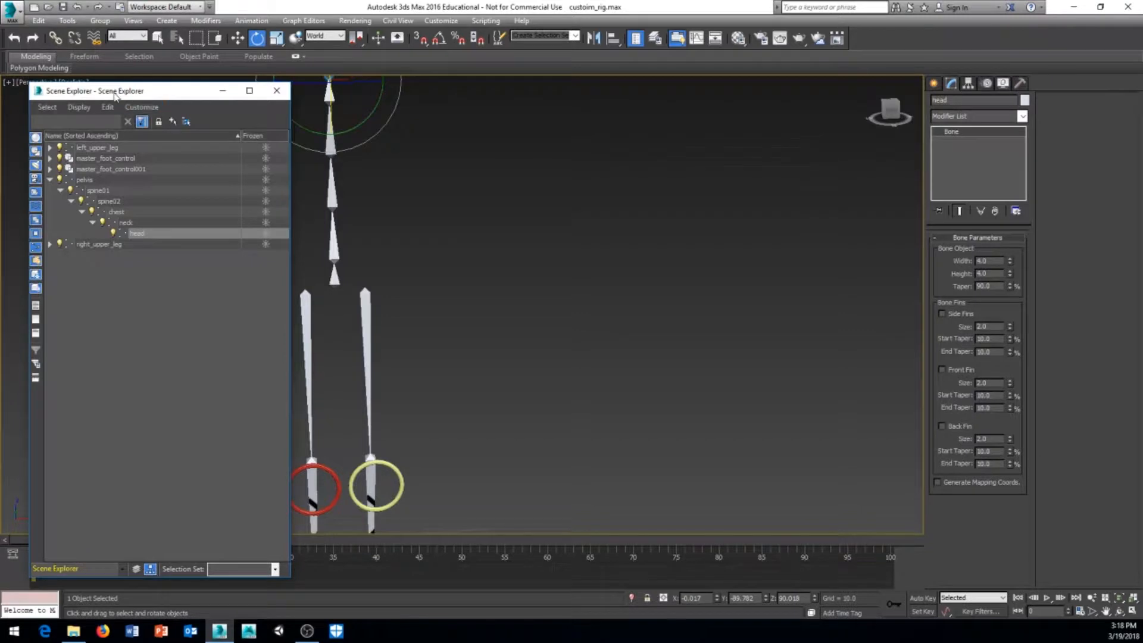
left_click_drag(114, 95, 637, 94)
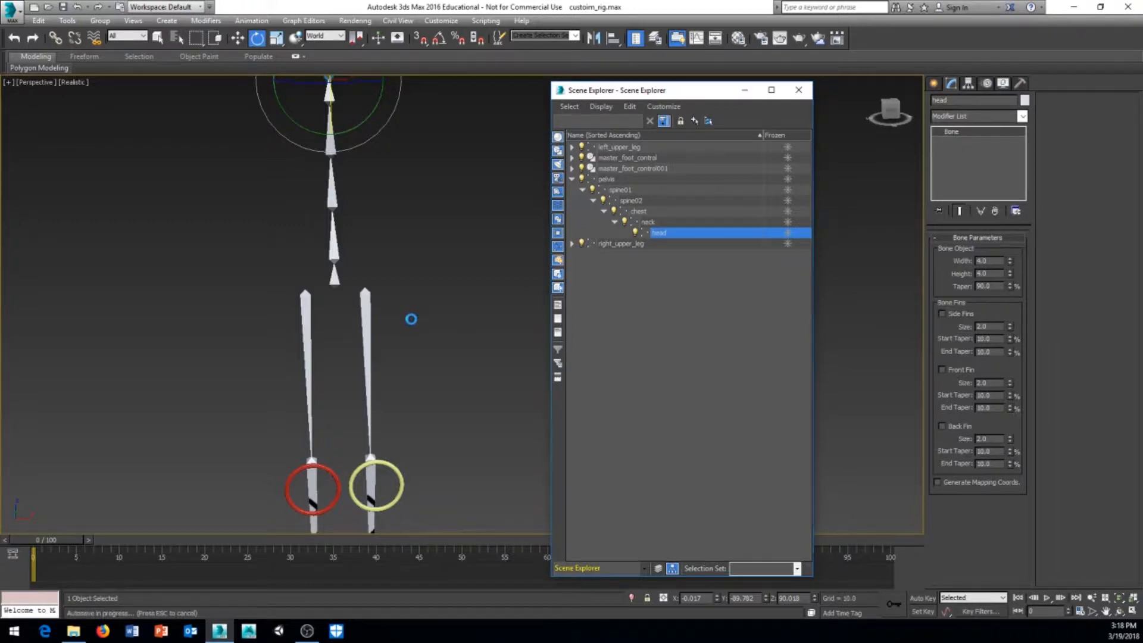
- Select both upper leg bones and parent left_upper_leg and right_upper_leg to the pelvis in the Scene Explorer
left_click_drag(417, 313, 271, 351)
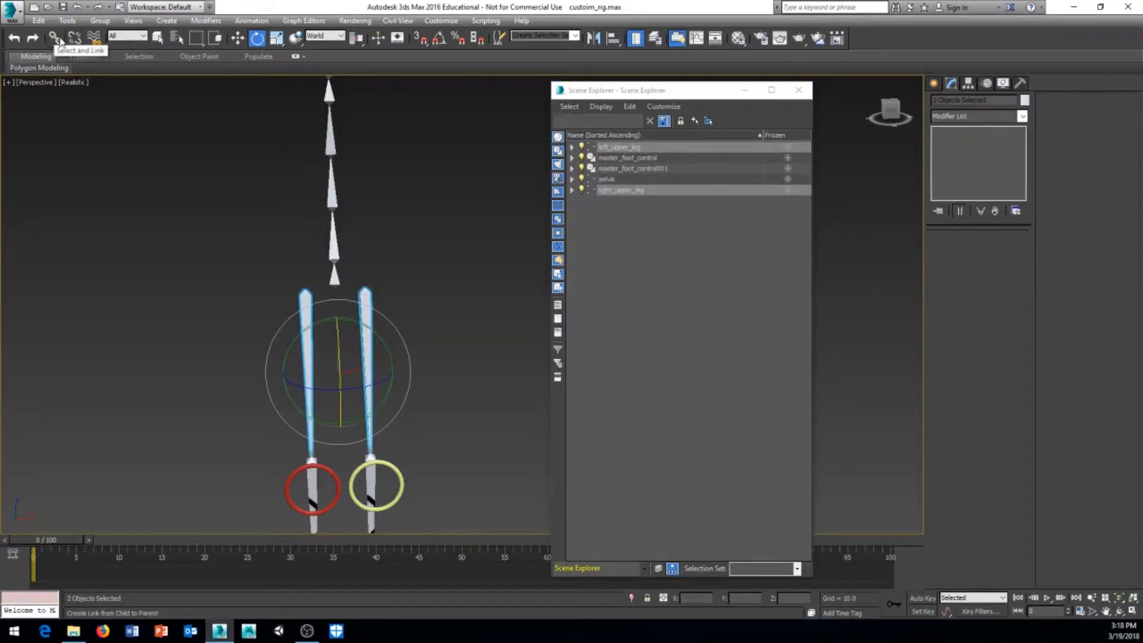
left_click_drag(628, 91, 632, 112)
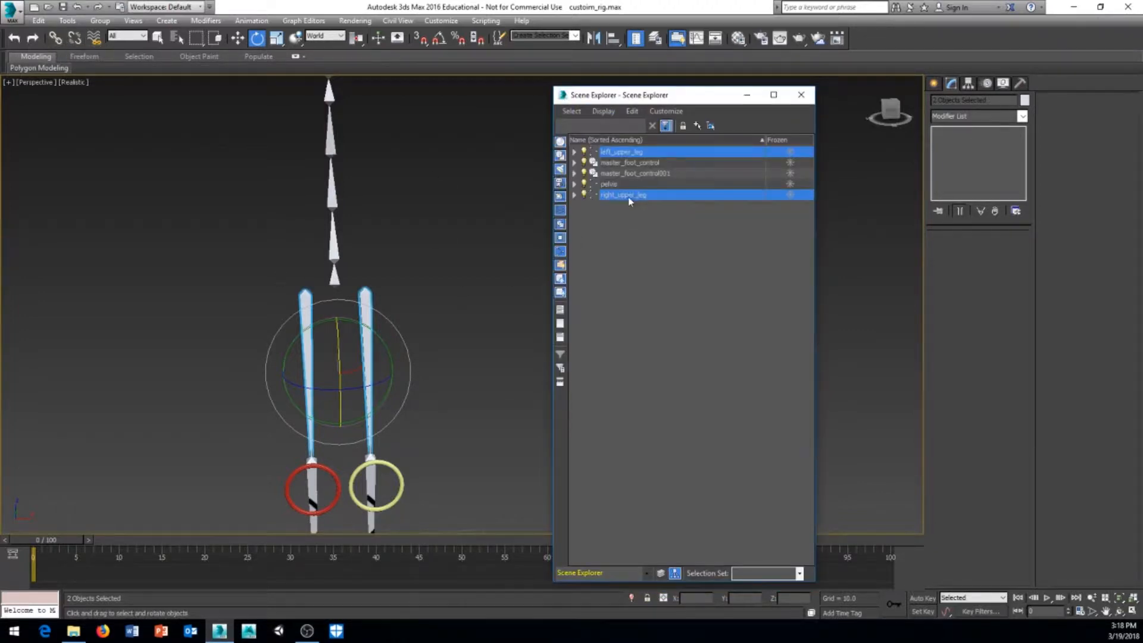
mouse_move(621, 198)
left_mouse_down()
mouse_move(629, 213)
mouse_move(614, 186)
left_mouse_up()
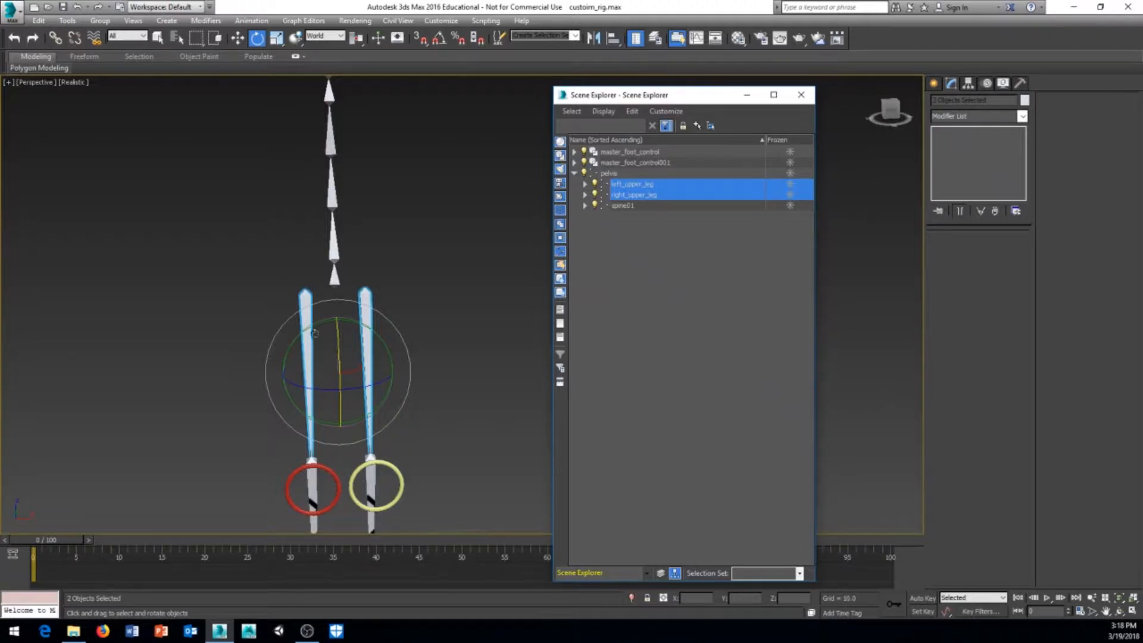
- Test the new leg links by moving the pelvis bone downward, and undo the move
middle_click_drag(315, 333, 321, 320)
left_click(369, 264)
left_click(340, 266)
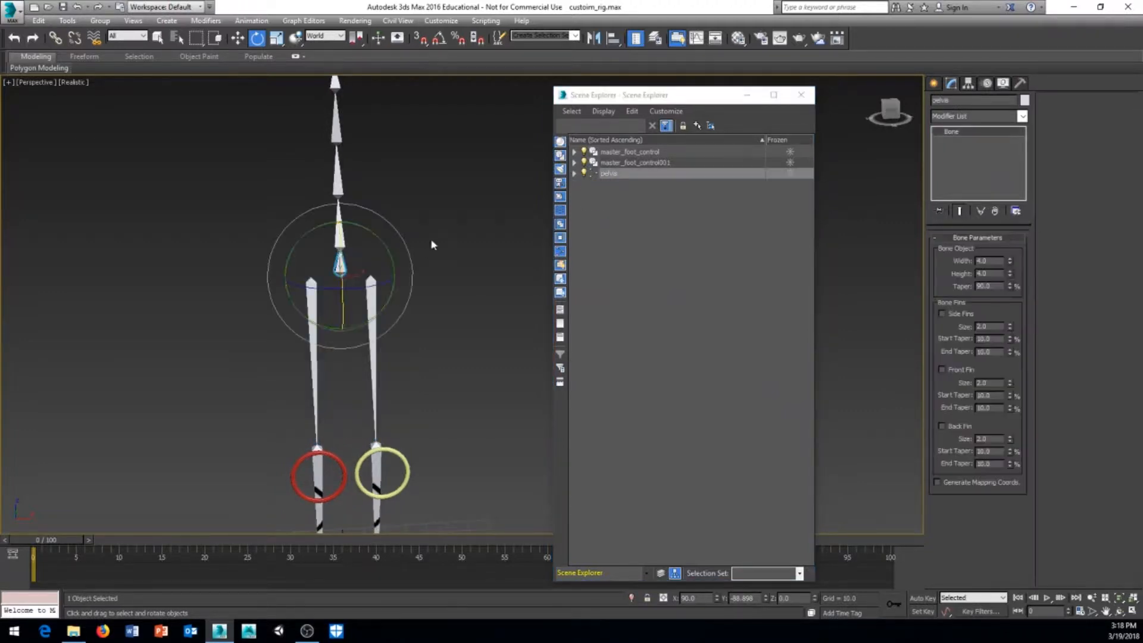
right_click(444, 241)
left_click(466, 248)
middle_click_drag(369, 280, 304, 267, "alt")
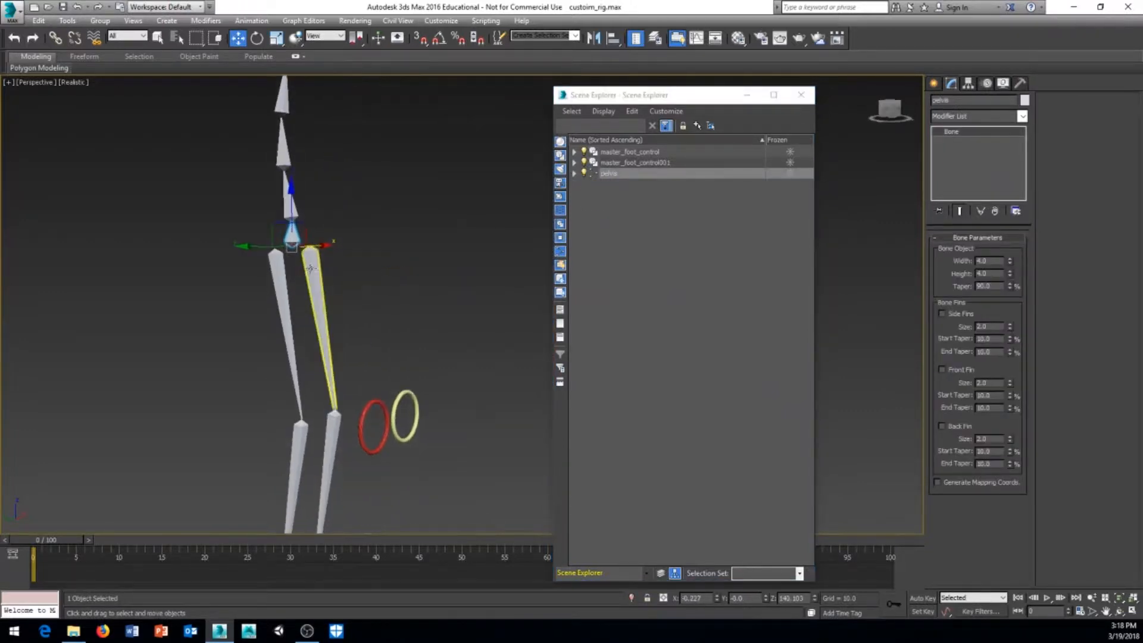
scroll(300, 239, "down", 2)
mouse_move(292, 188)
left_mouse_down()
mouse_move(292, 223)
mouse_move(282, 178)
mouse_move(285, 200)
left_mouse_up()
key("ctrl+z")
- Inspect the linked pelvis and legs from another angle, and close the Scene Explorer
middle_click_drag(351, 207, 358, 298)
mouse_move(398, 338)
middle_mouse_down("alt")
mouse_move(359, 347)
mouse_move(408, 351)
middle_mouse_up("alt")
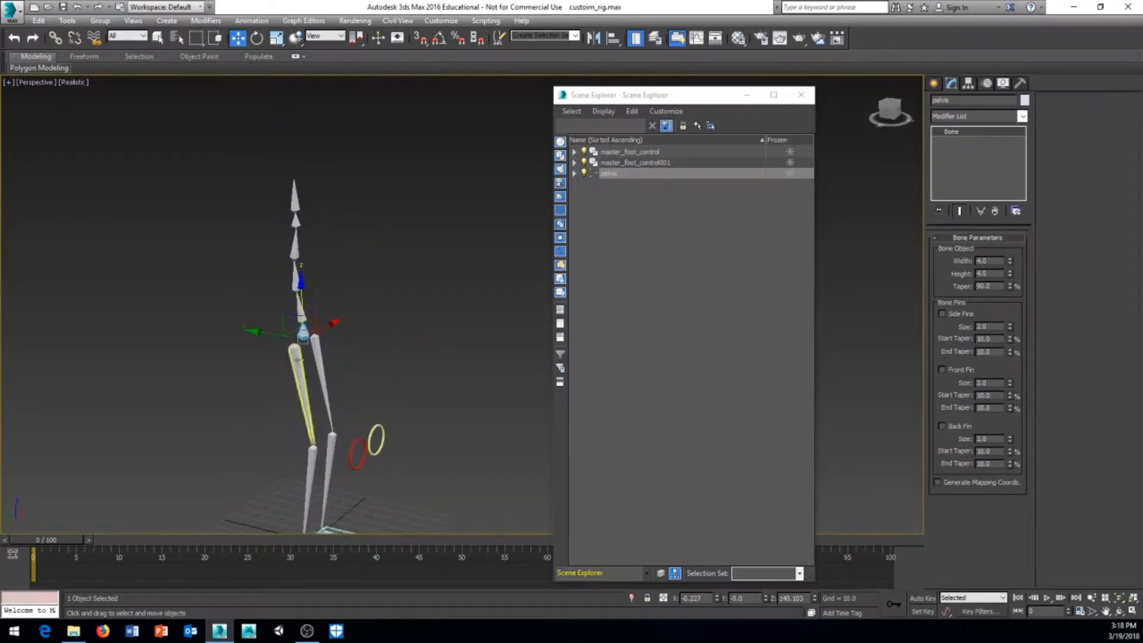
middle_click_drag(395, 305, 373, 302)
left_click(803, 96)
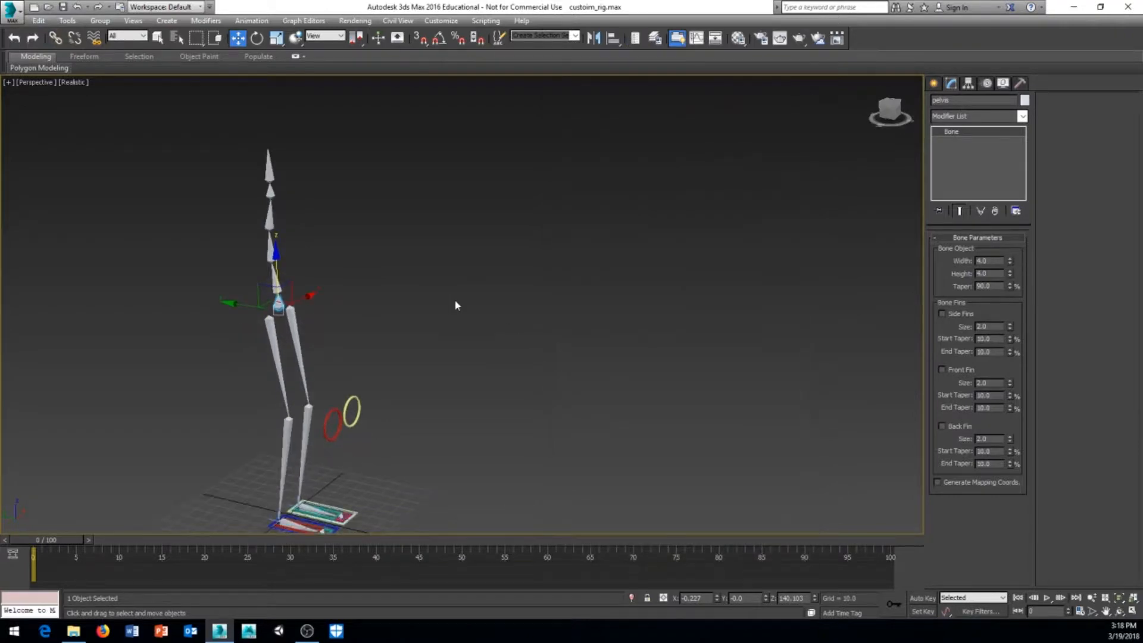
- Draw a circle spline with a radius of about 36 in the Top view, centred on the pelvis between the feet
key("t")
middle_click_drag(522, 304, 436, 311)
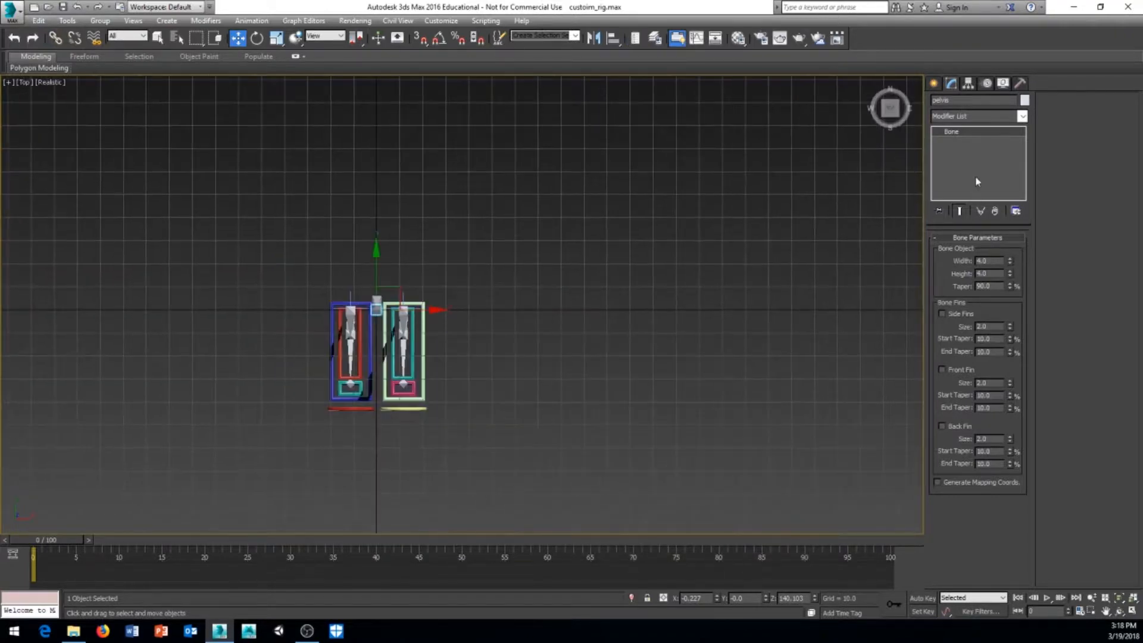
left_click(934, 83)
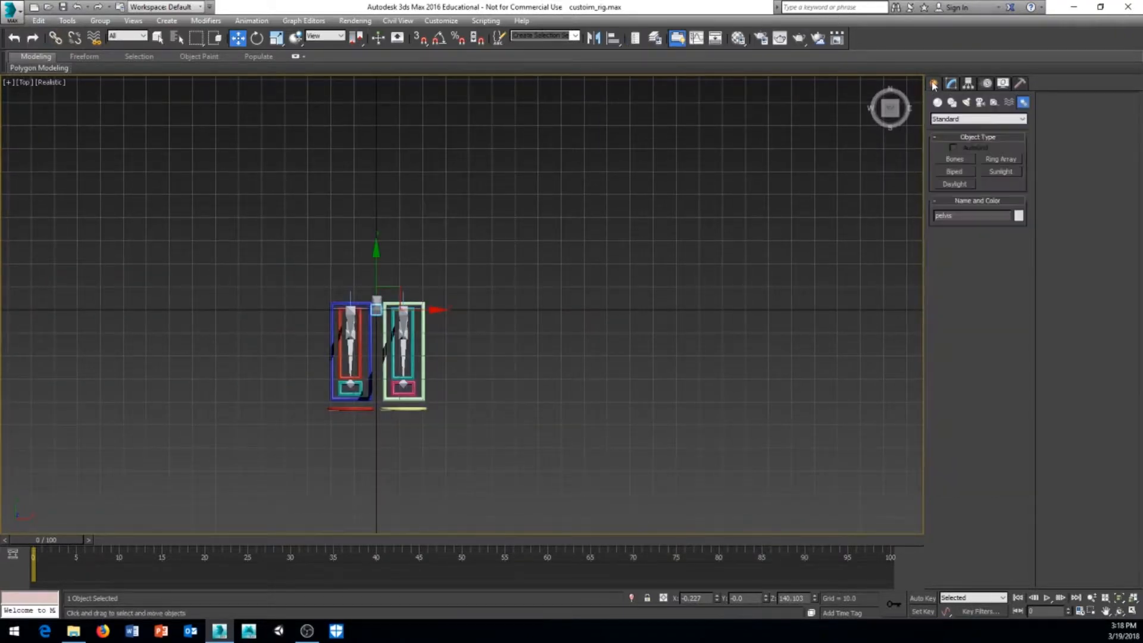
left_click(951, 102)
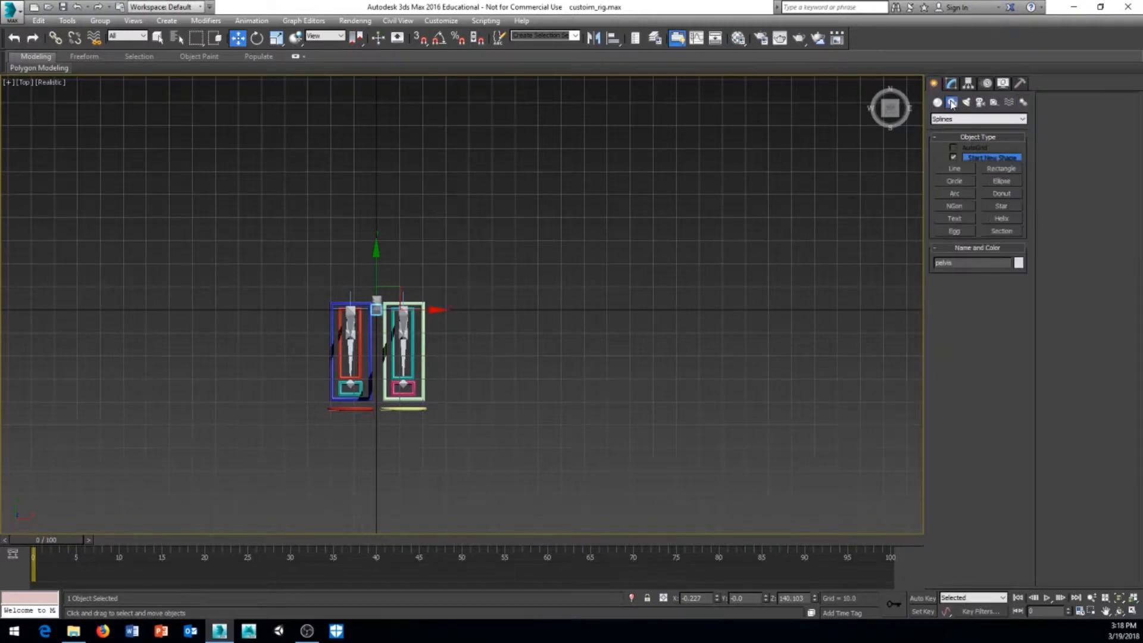
left_click(973, 182)
left_click_drag(381, 306, 444, 249)
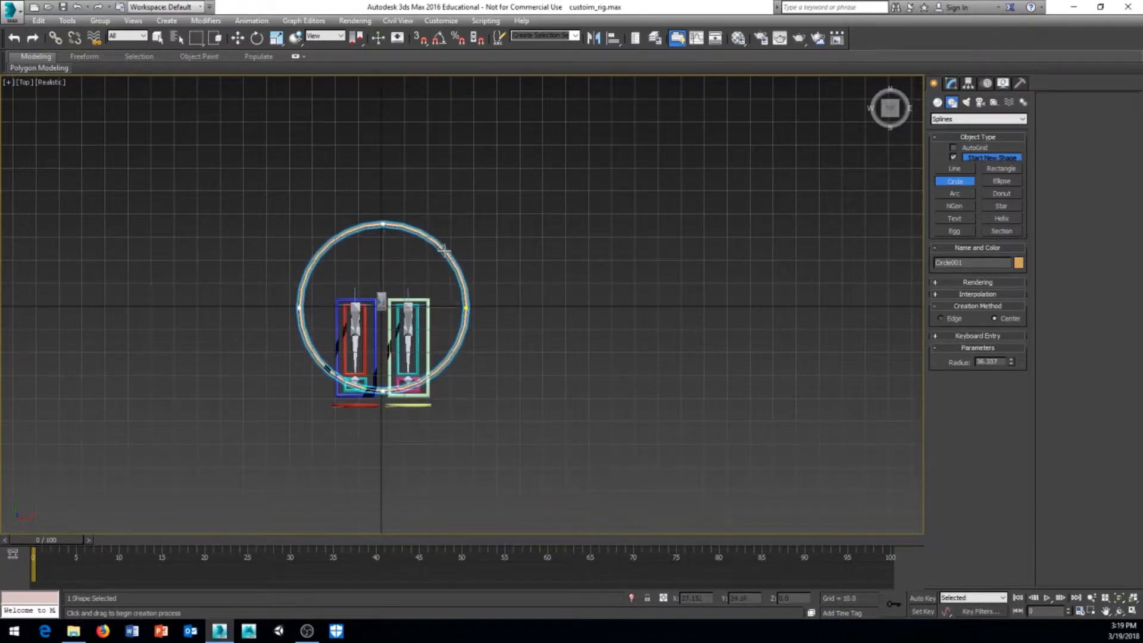
right_click(577, 291)
- Align the circle to the pelvis bone in X, Y and Z position, pivot point to pivot point, in the Perspective view
middle_click_drag(589, 281, 410, 286)
key("p")
scroll(478, 316, "down", 3)
middle_click_drag(400, 424, 400, 432, "alt")
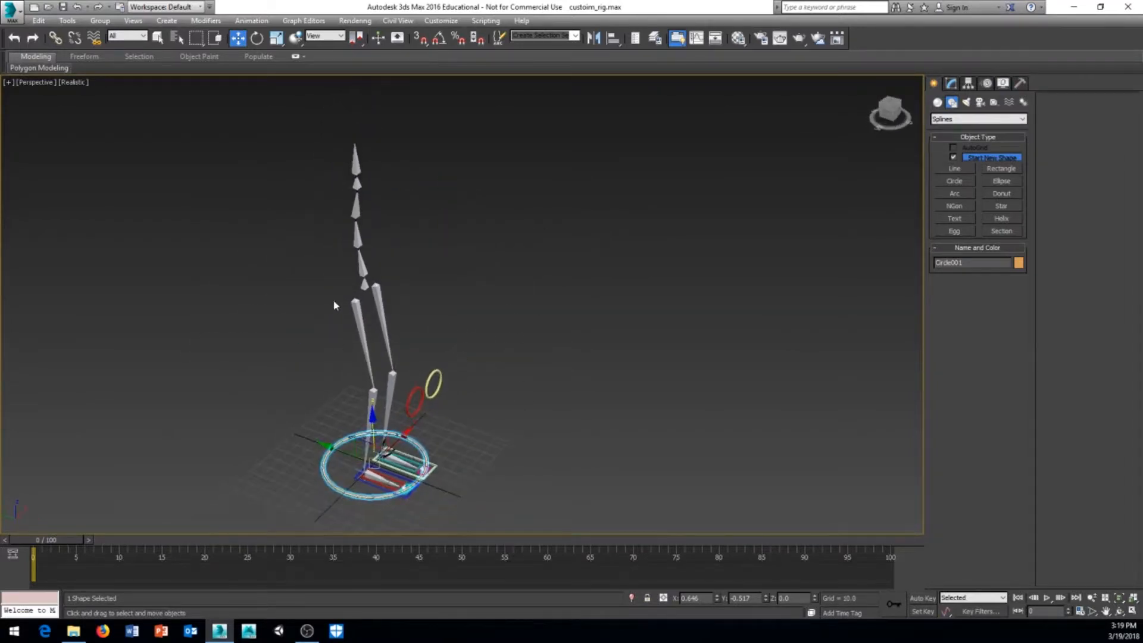
left_click(614, 39)
left_click(366, 288)
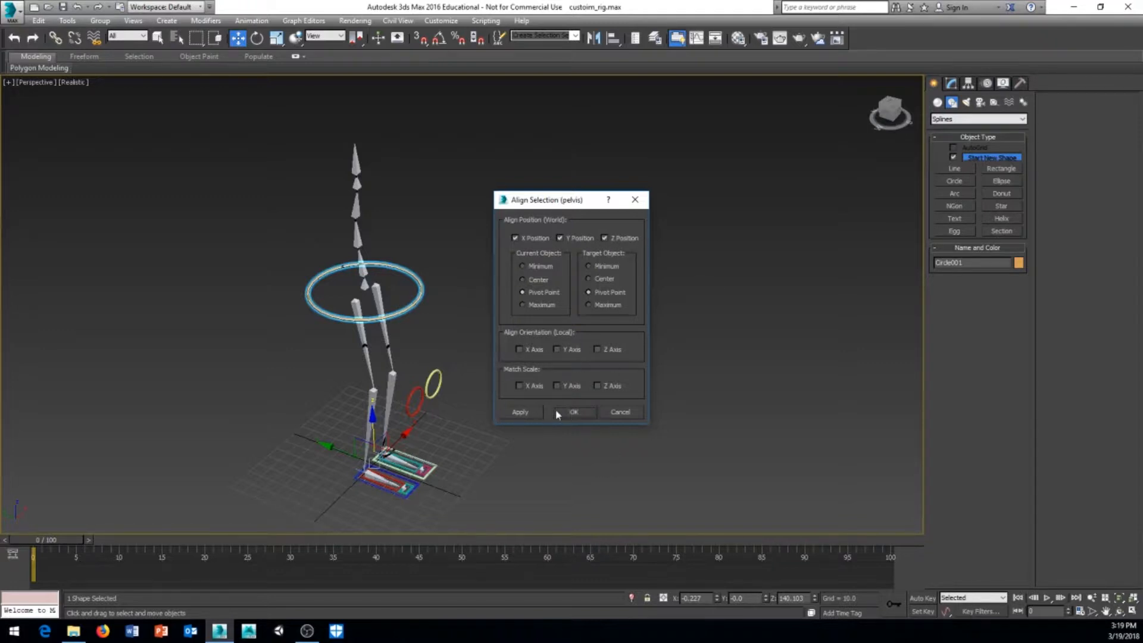
left_click(573, 411)
- Rename the circle around the pelvis to pelvis_control
scroll(429, 362, "up", 3)
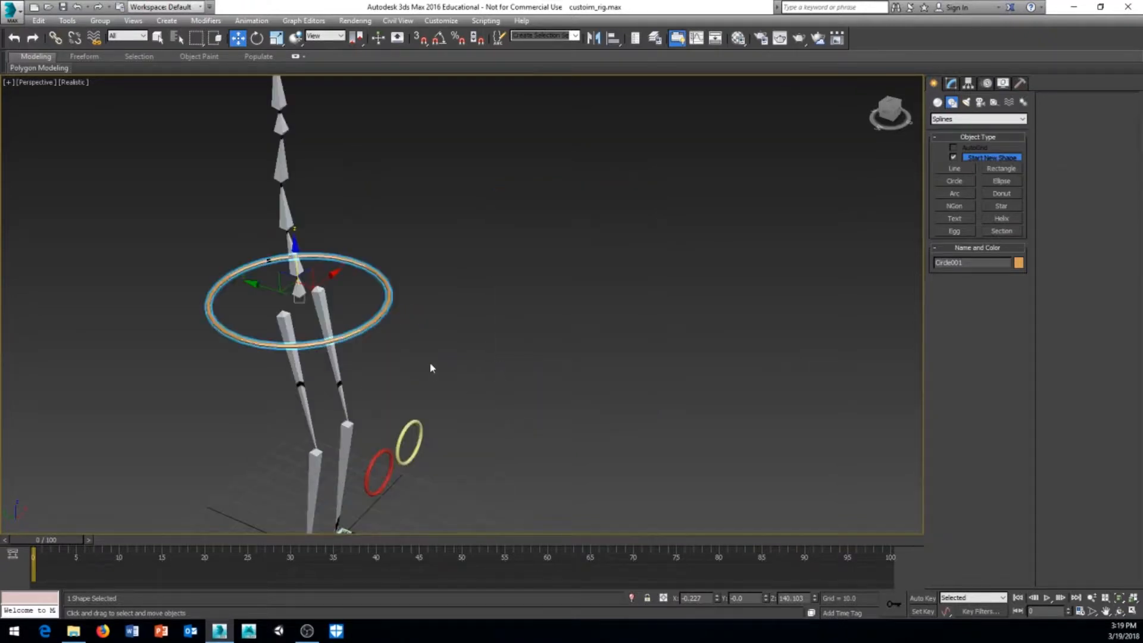
left_click(953, 85)
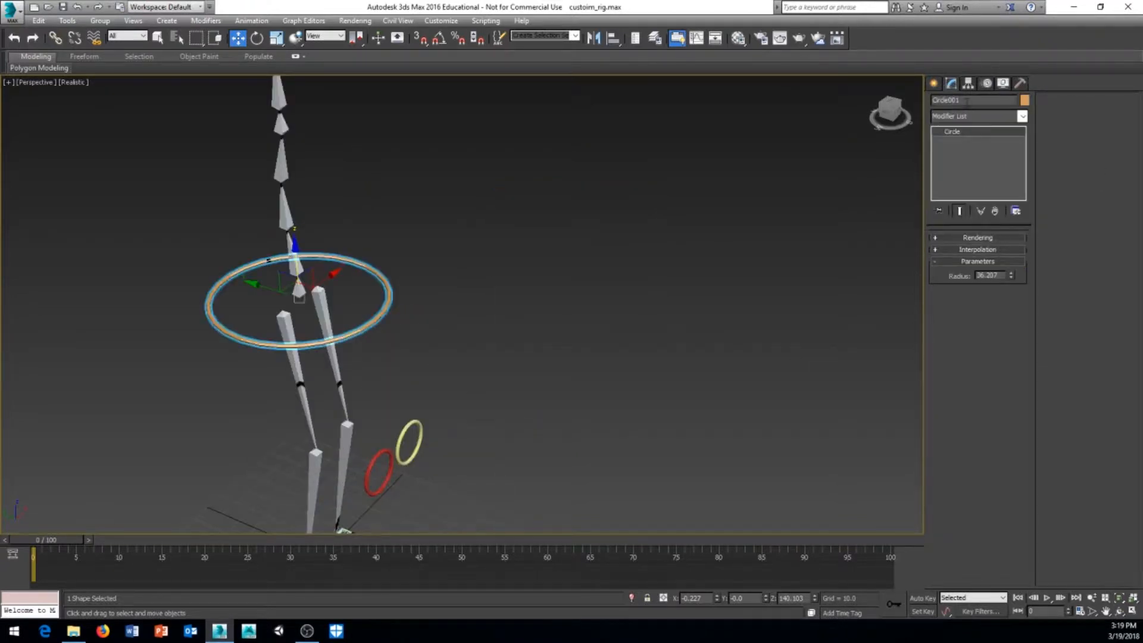
left_click(966, 101)
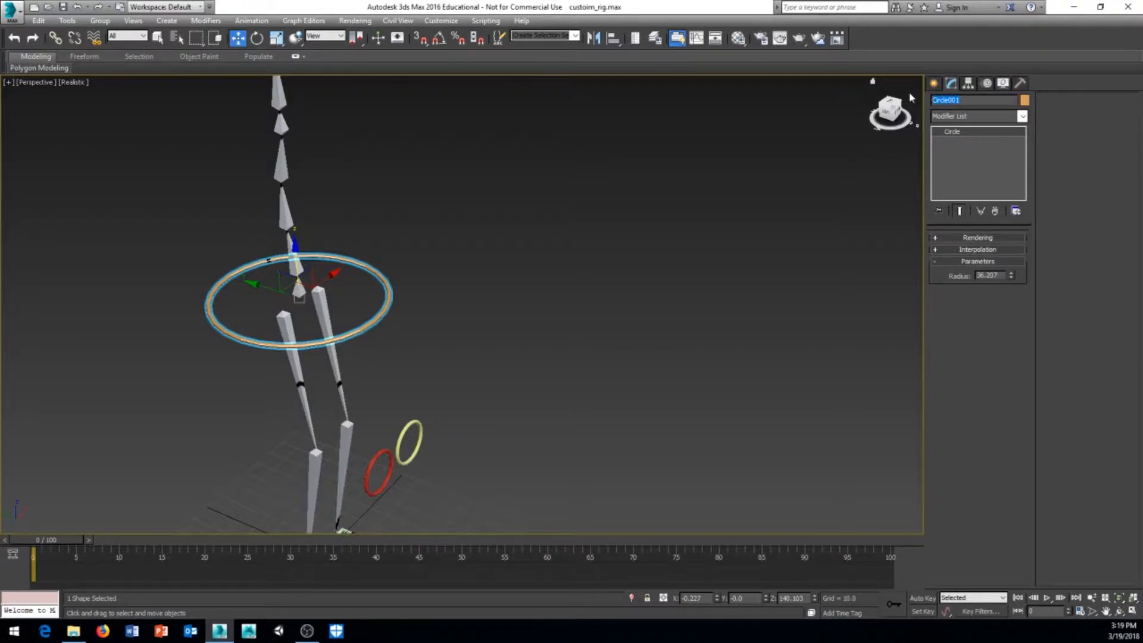
type("pelvis_control")
middle_click_drag(433, 392, 562, 434)
scroll(530, 365, "up", 5)
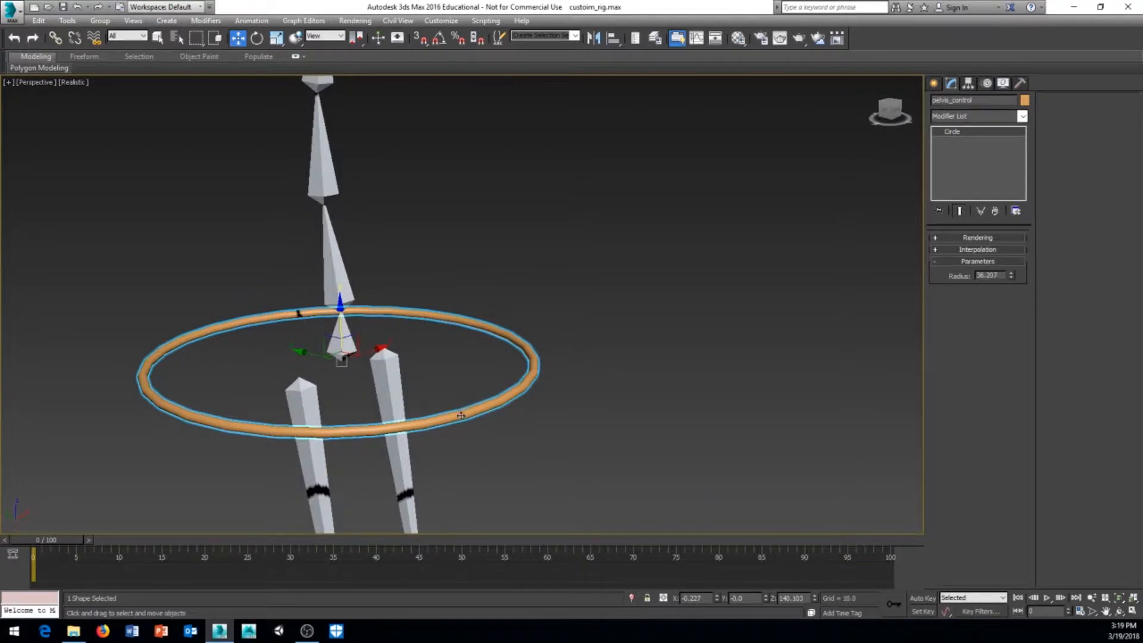
scroll(497, 404, "down", 5)
middle_click_drag(635, 350, 489, 350)
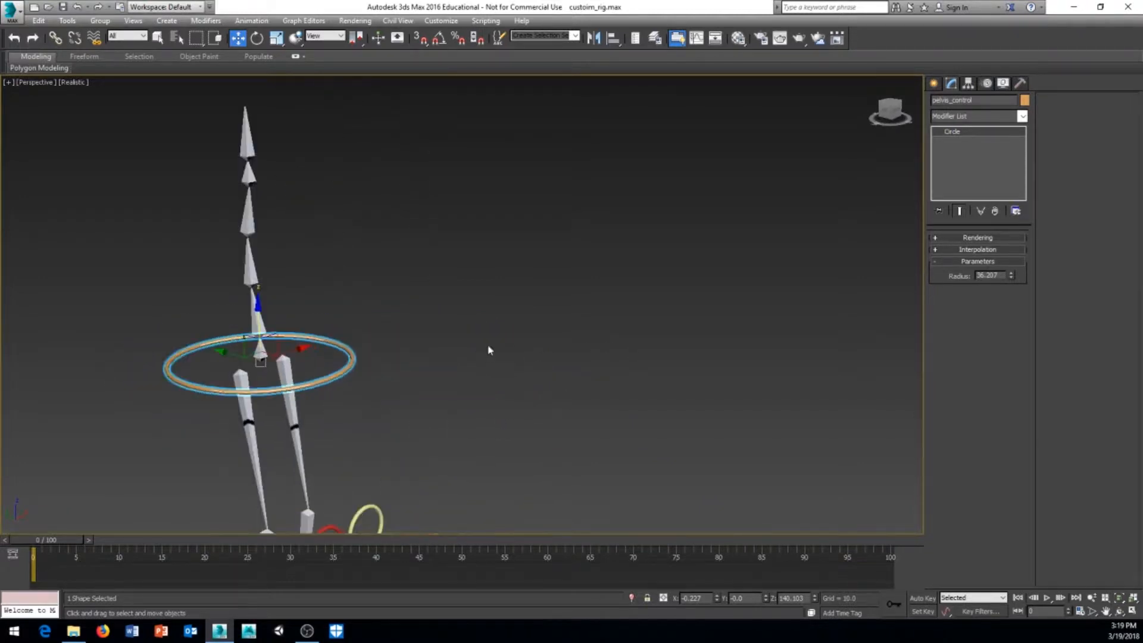
- Open the Scene Explorer and examine how both knee controls and pelvis_control sit in the rig and its hierarchy
left_click(635, 38)
left_click_drag(610, 95, 620, 111)
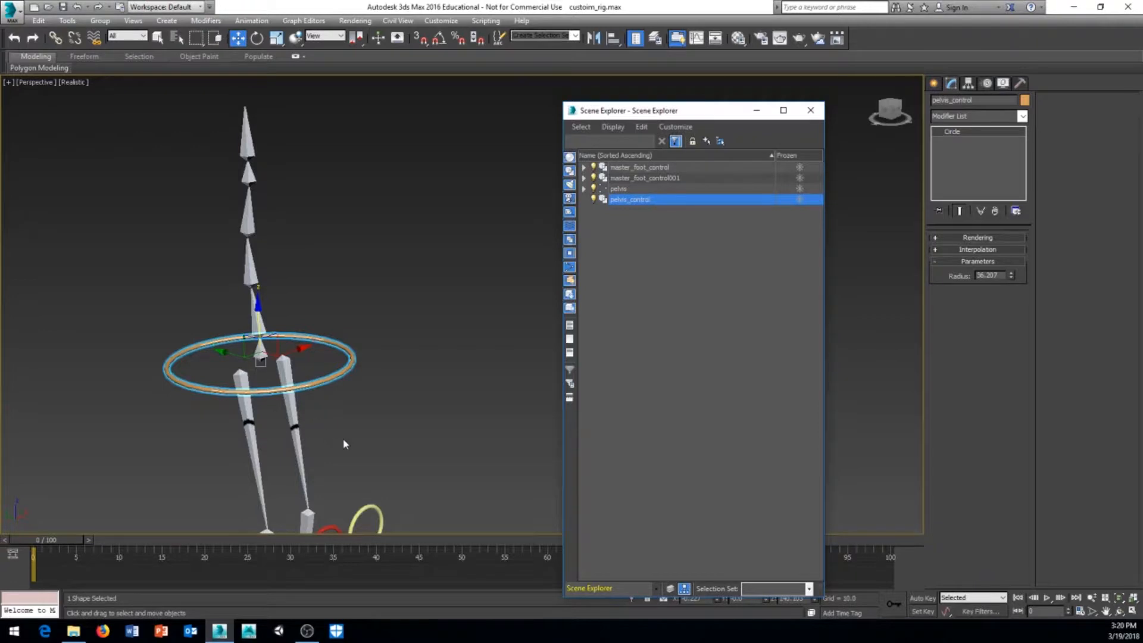
middle_click_drag(343, 444, 331, 352)
scroll(332, 349, "down", 2)
left_click_drag(325, 300, 323, 305)
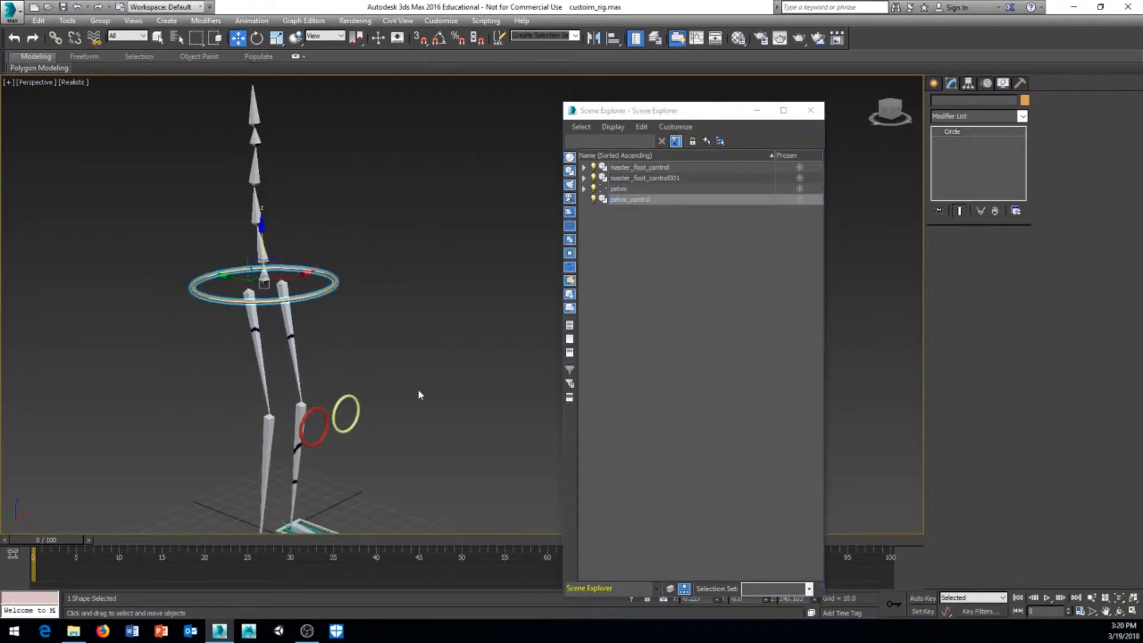
middle_click_drag(416, 423, 419, 347, "alt")
left_click_drag(395, 354, 323, 420)
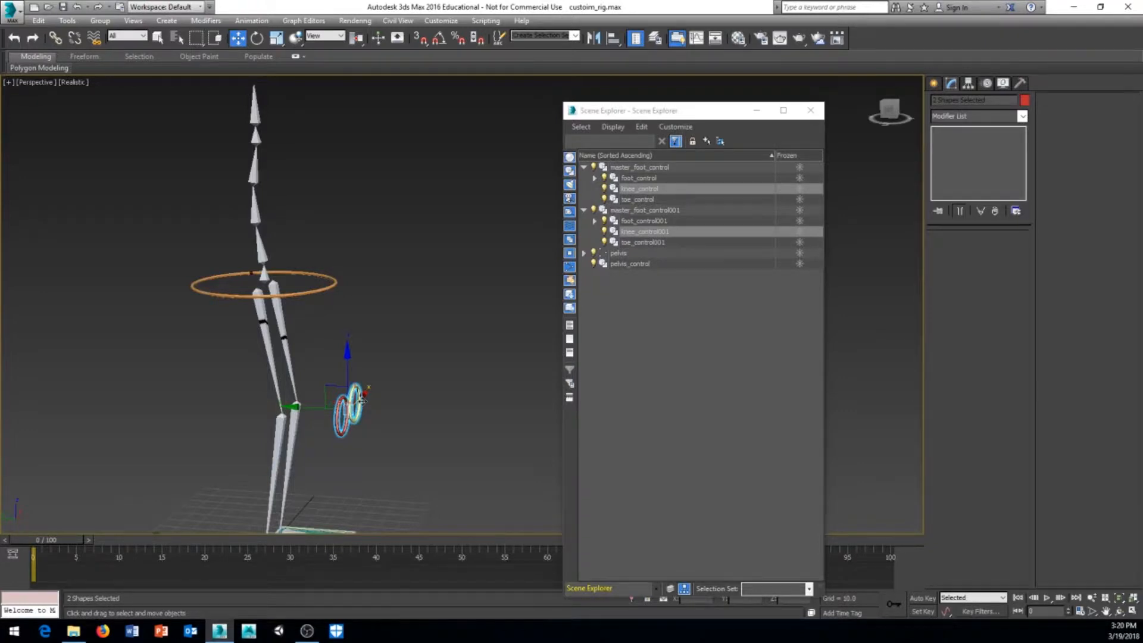
left_click_drag(386, 362, 324, 442)
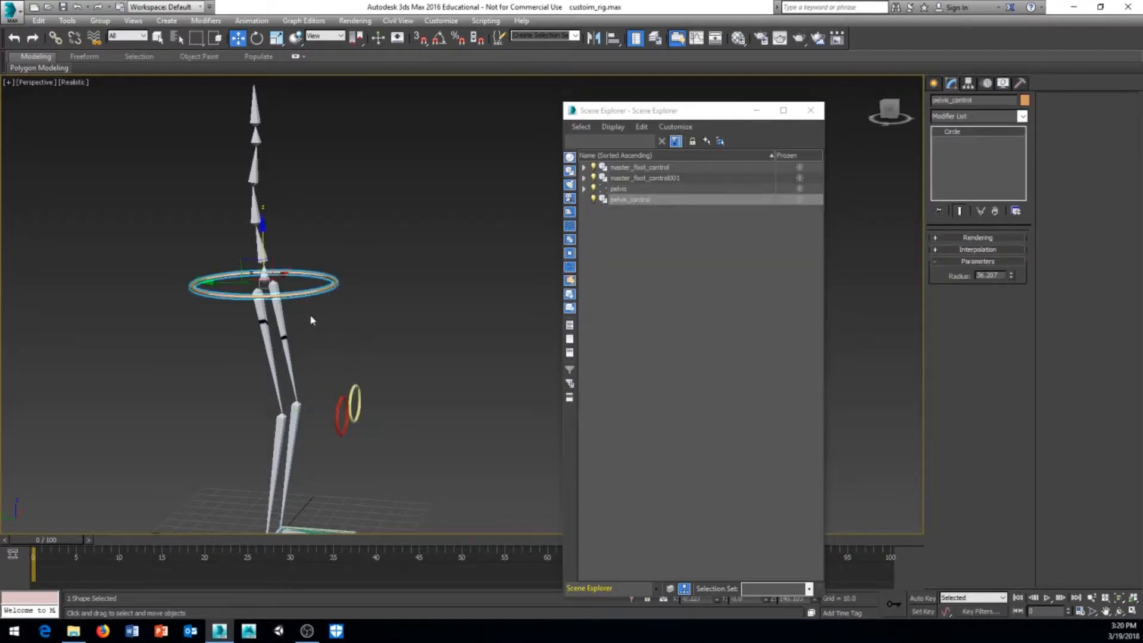
left_click_drag(416, 365, 339, 452)
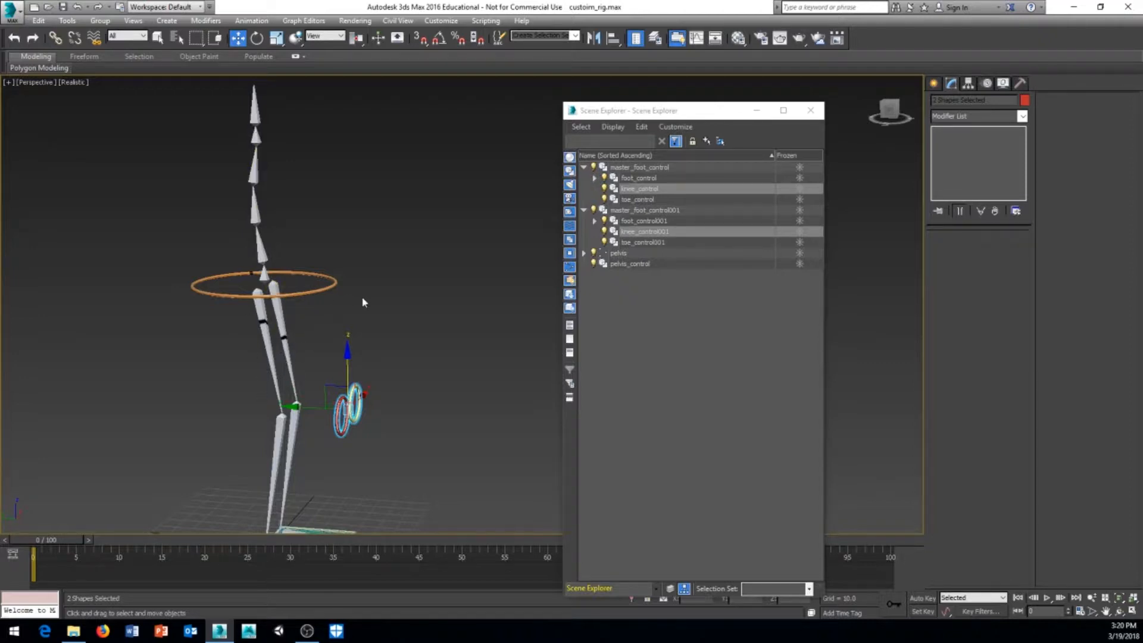
middle_click_drag(362, 296, 361, 333, "alt")
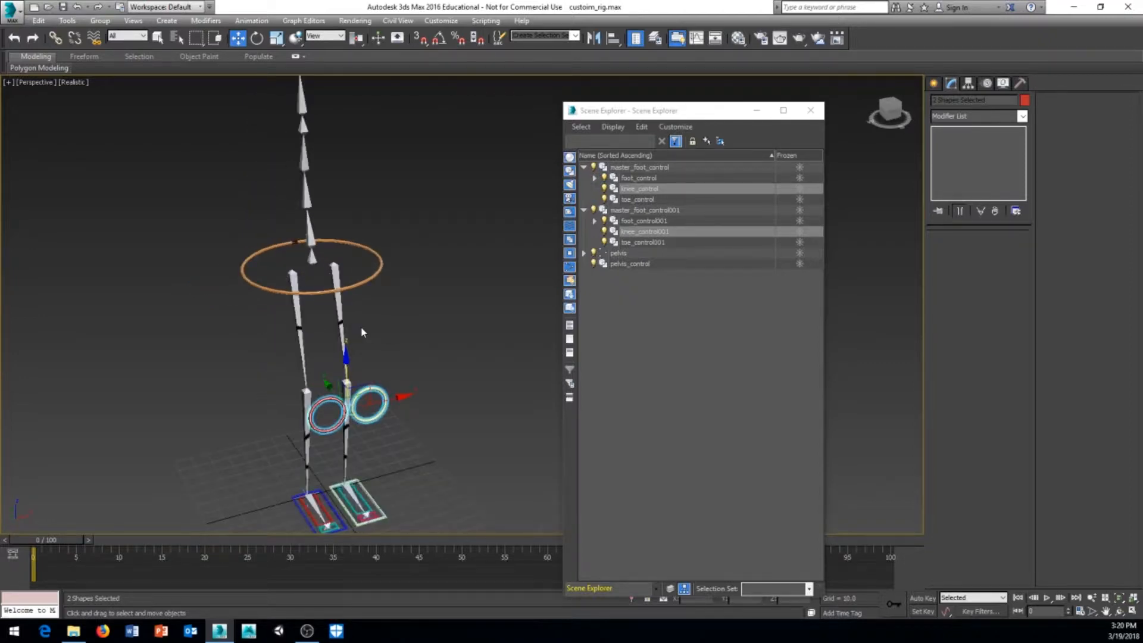
middle_click_drag(447, 366, 355, 329, "alt")
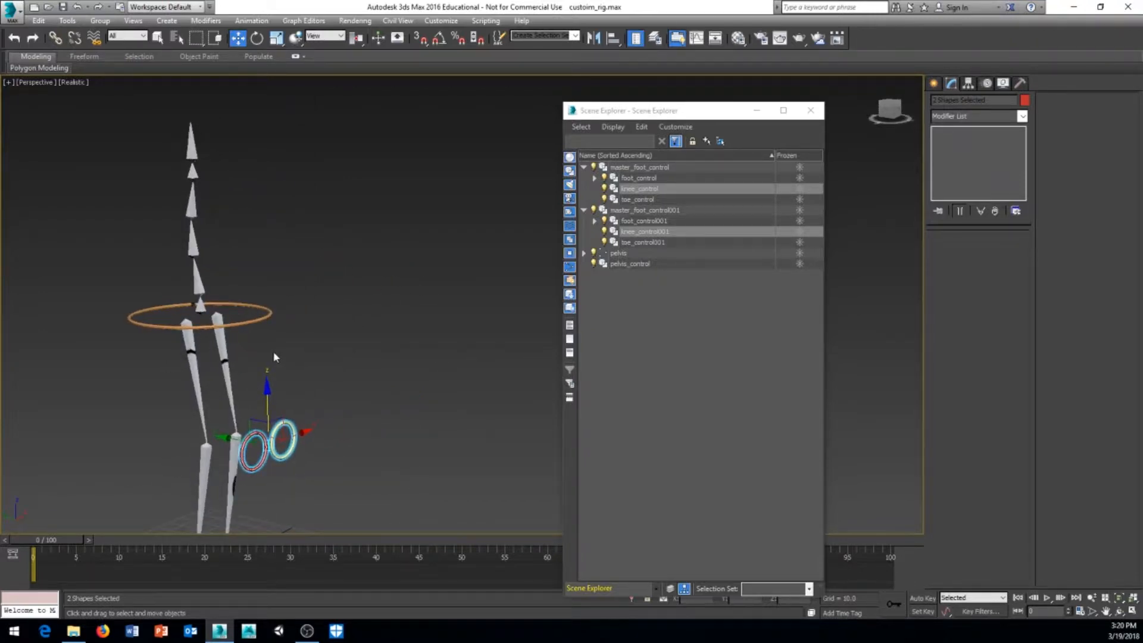
- Examine the upper leg bones, the pelvis bone and pelvis_control from several angles, selecting each in turn
left_click_drag(247, 356, 170, 390)
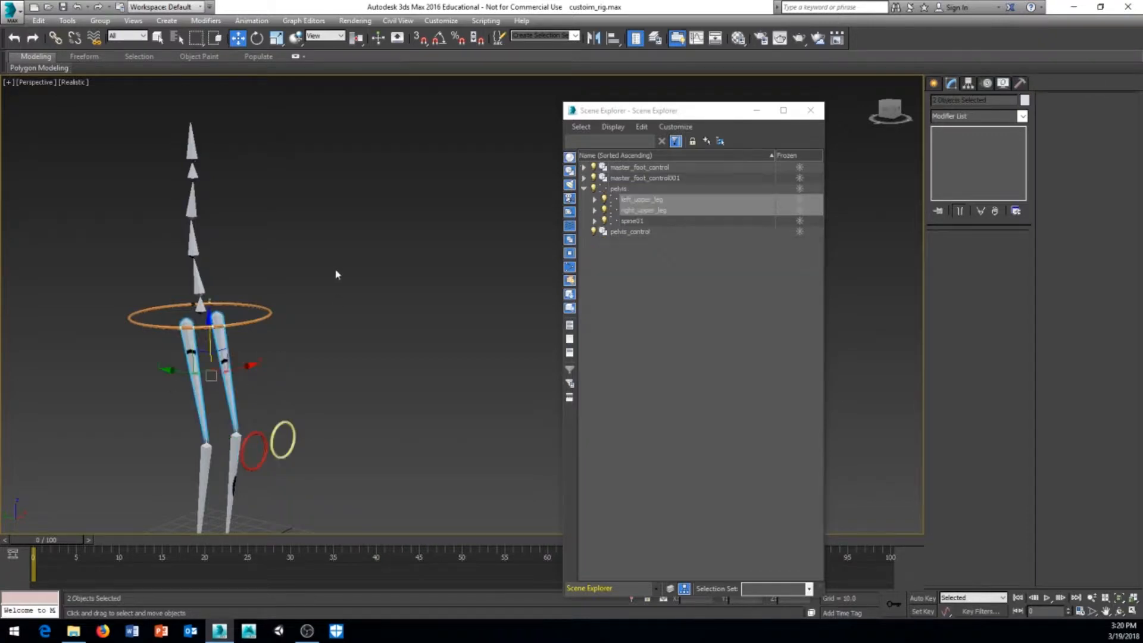
left_click_drag(329, 266, 240, 341)
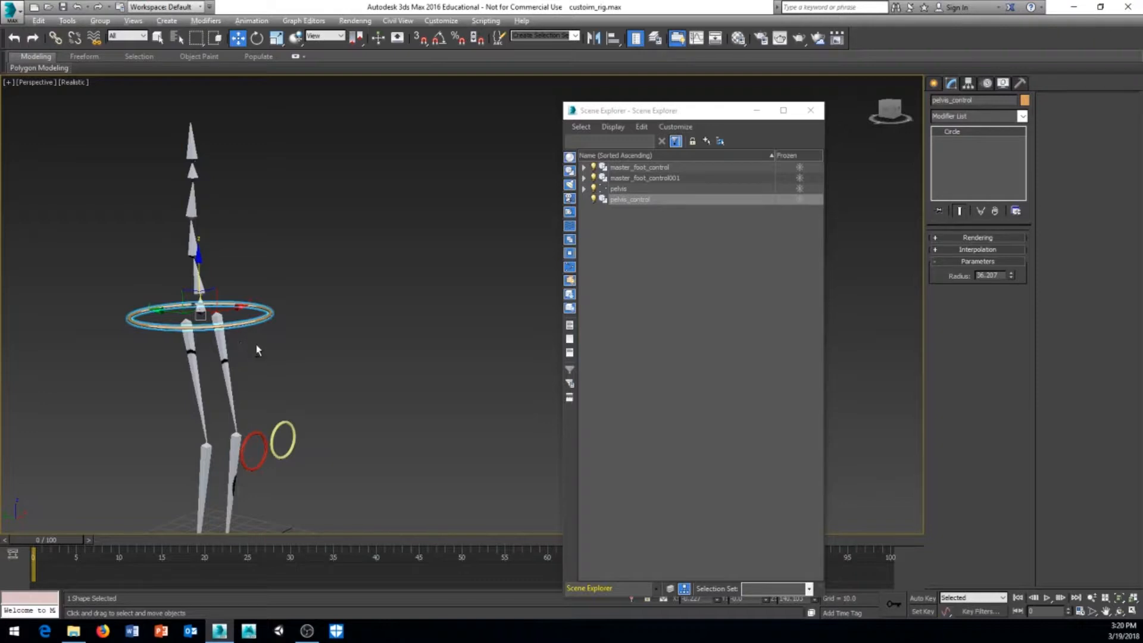
middle_click_drag(256, 350, 214, 344, "alt")
scroll(214, 344, "up", 4)
left_click(439, 262)
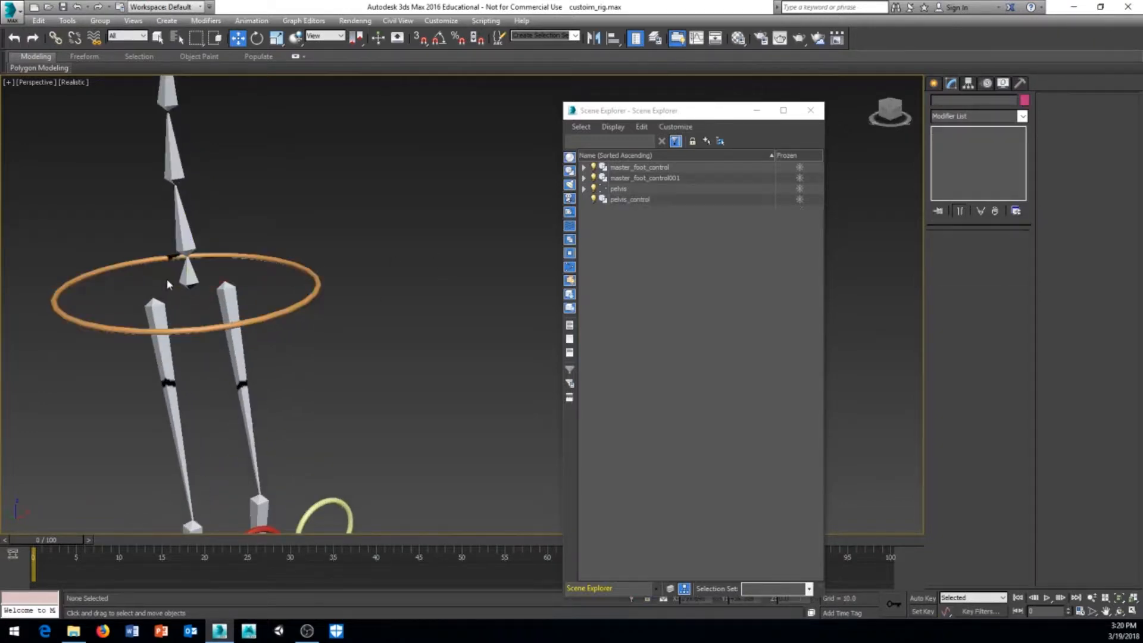
left_click(186, 274)
middle_click_drag(288, 275, 355, 317)
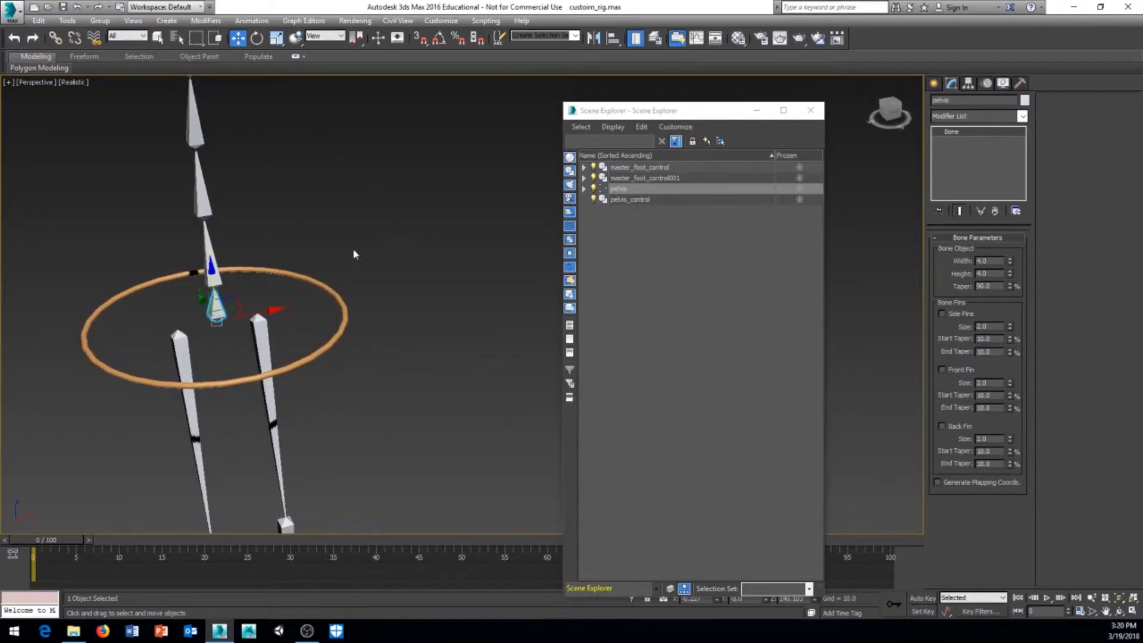
middle_click_drag(354, 255, 382, 248)
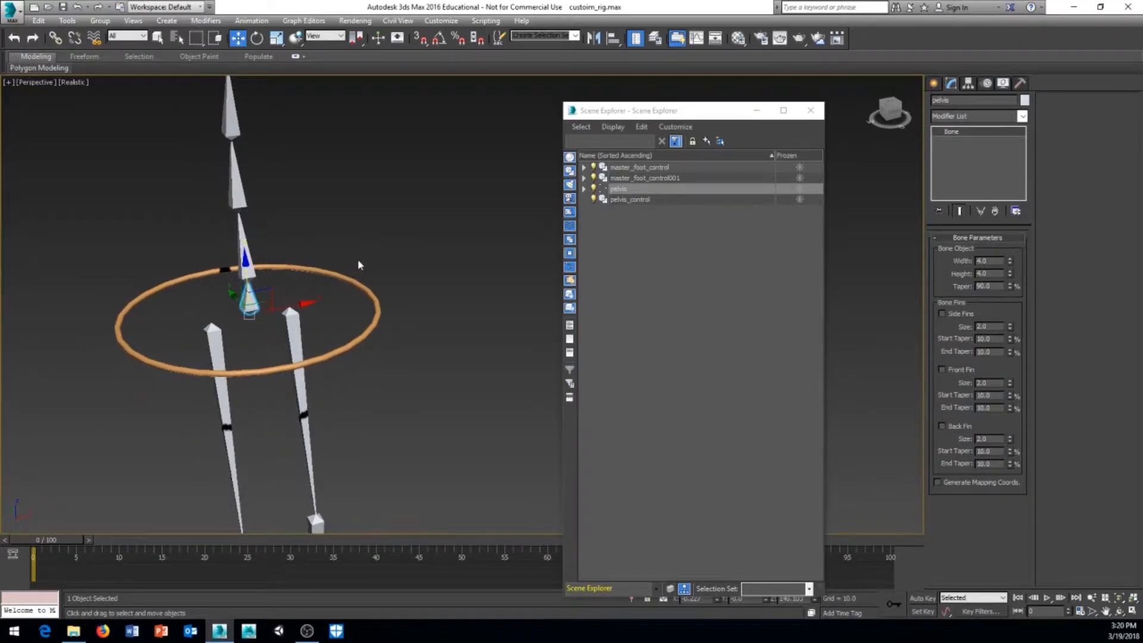
middle_click_drag(304, 314, 268, 311, "alt")
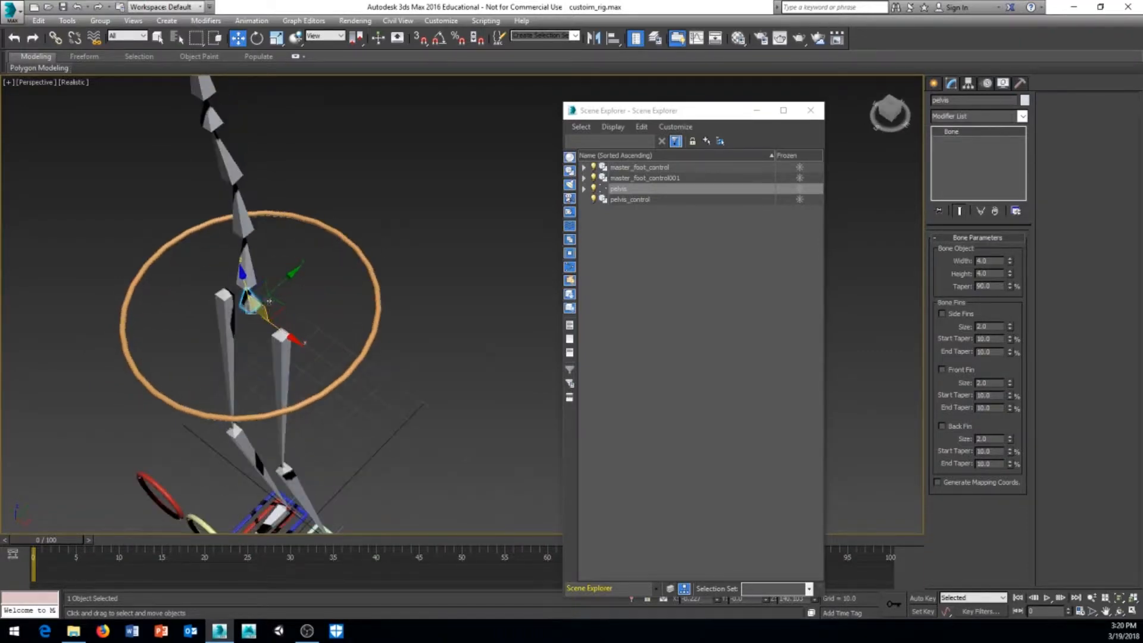
middle_click_drag(308, 302, 312, 294, "alt")
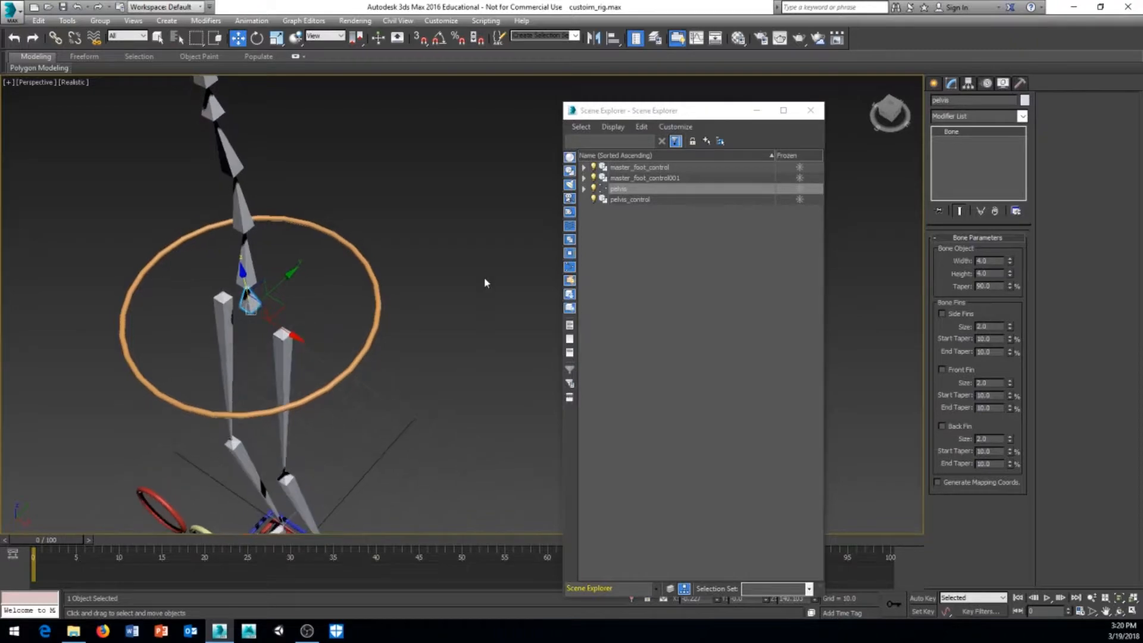
left_click_drag(321, 335, 322, 333)
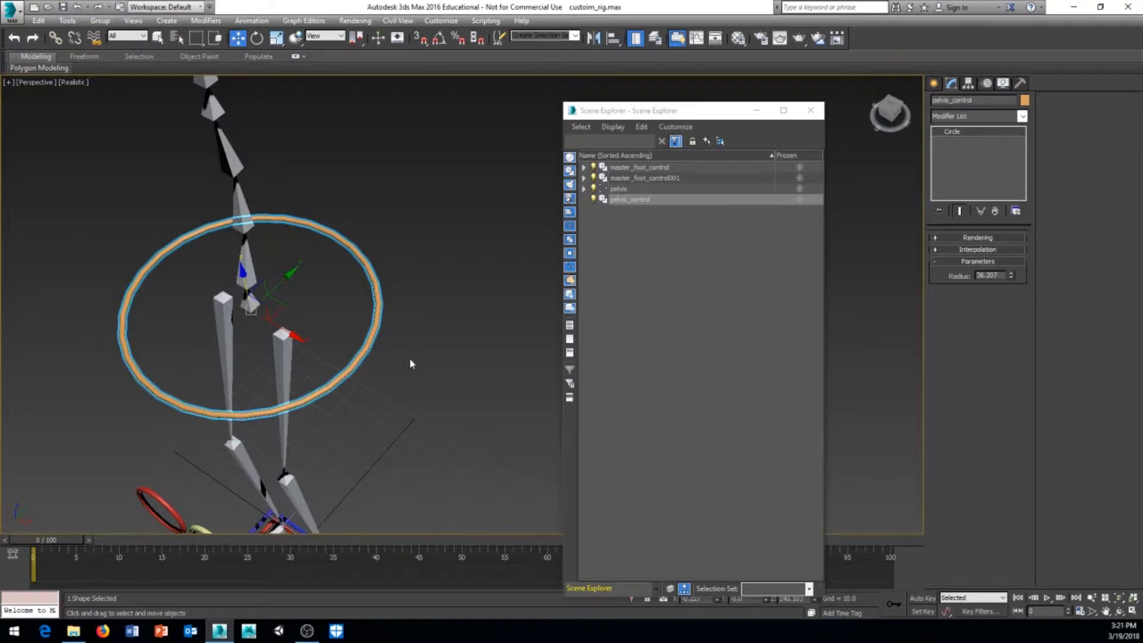
middle_click_drag(296, 317, 313, 306, "alt")
left_click(441, 214)
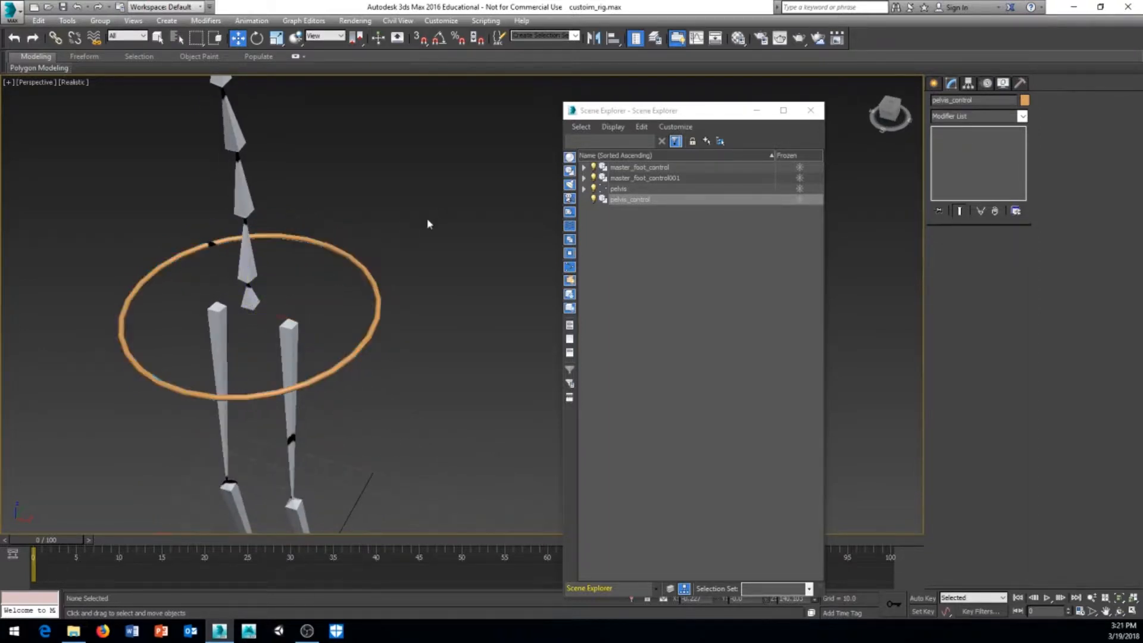
- Add a Position Constraint to the pelvis bone with pelvis_control as its target
left_click(251, 299)
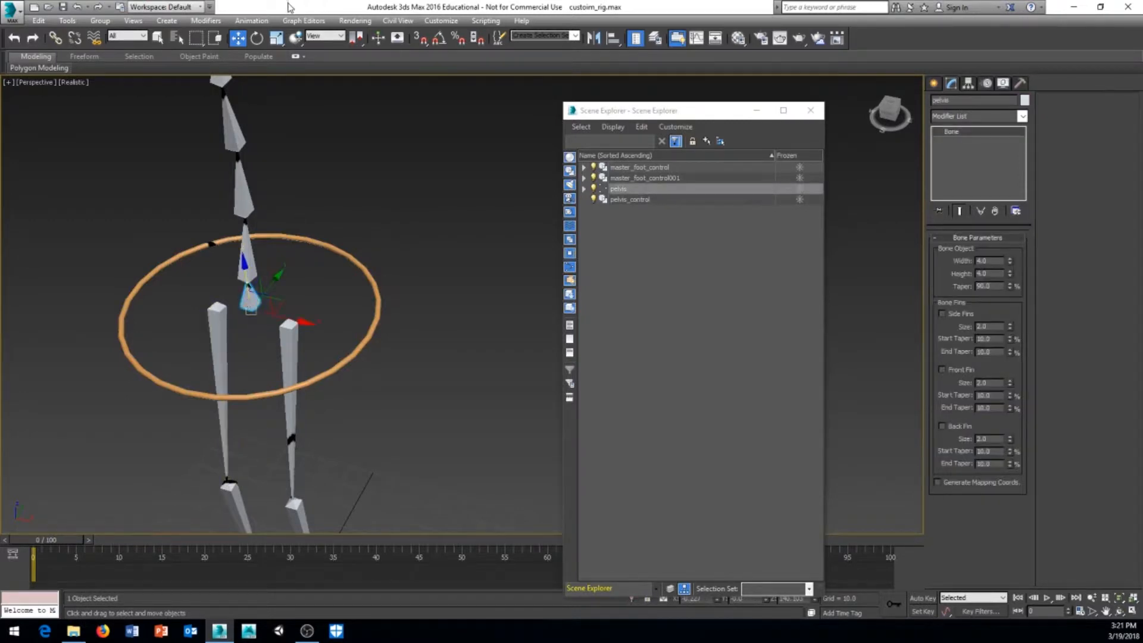
left_click(261, 22)
mouse_move(267, 83)
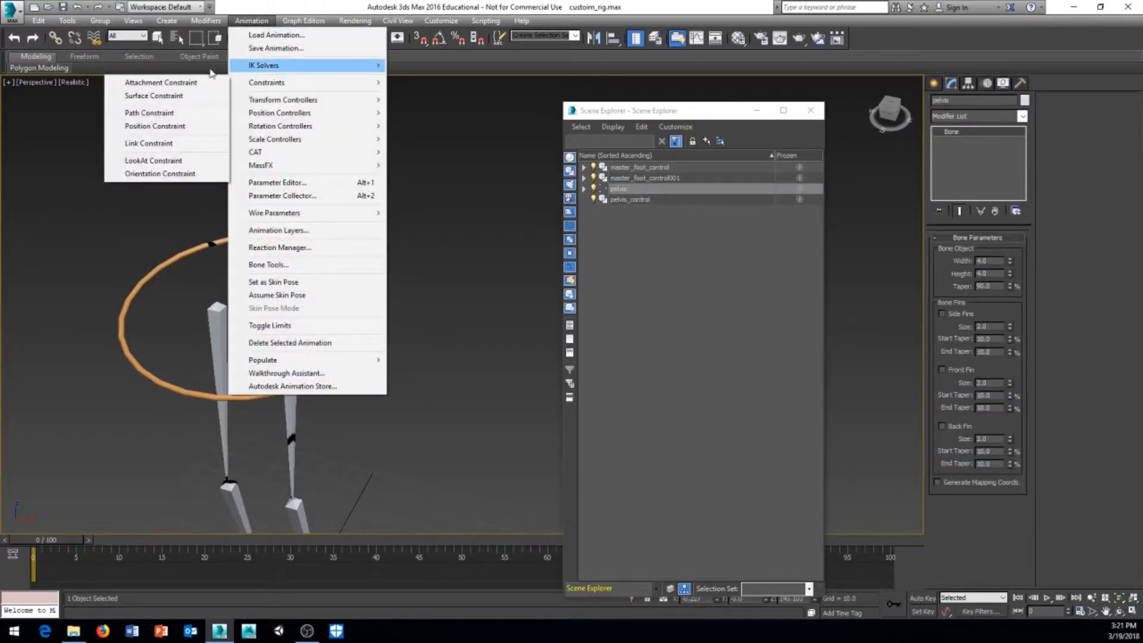
left_click(149, 127)
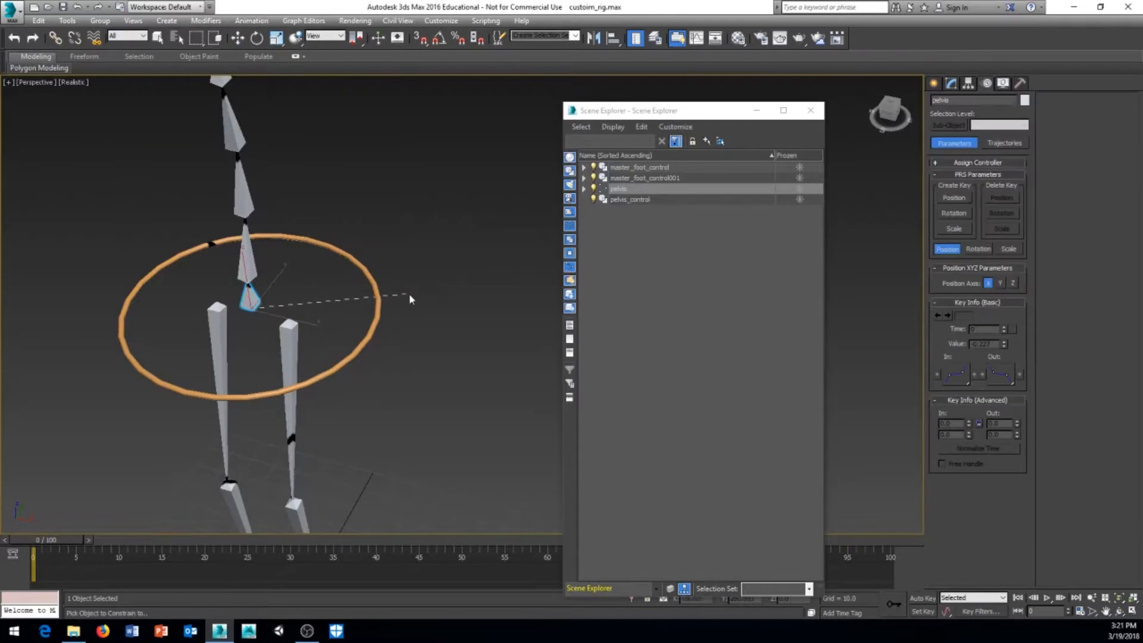
left_click(379, 299)
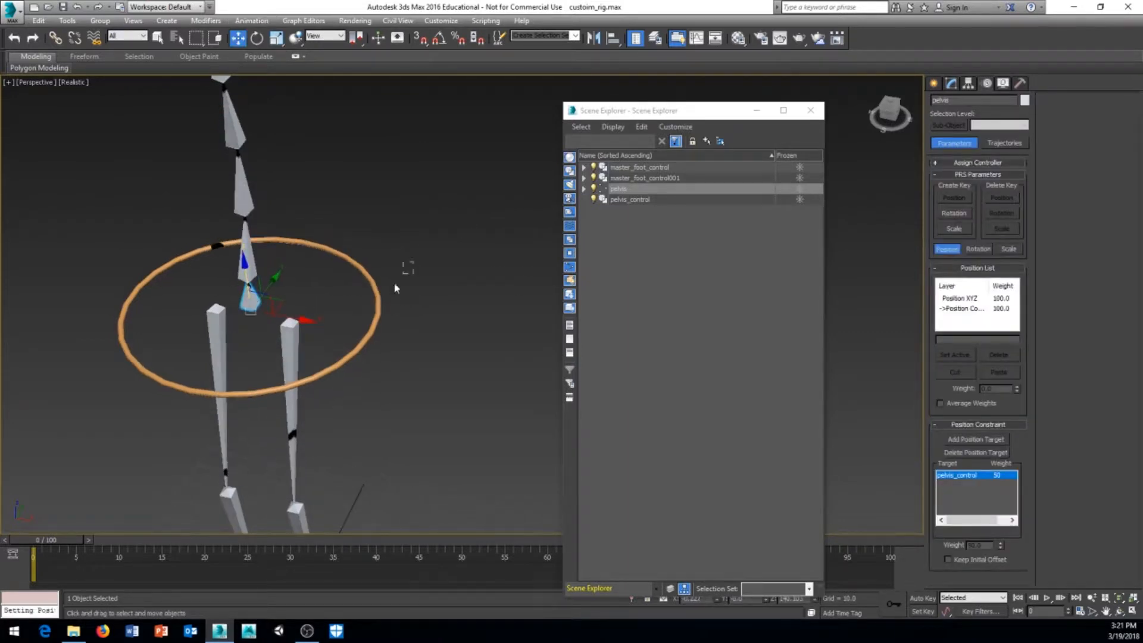
- Test the pelvis position constraint by moving pelvis_control, and undo the move
left_click(385, 305)
middle_click_drag(386, 308, 426, 326, "alt")
left_click_drag(305, 300, 281, 302)
middle_click_drag(284, 304, 382, 244, "alt")
scroll(382, 244, "down", 5)
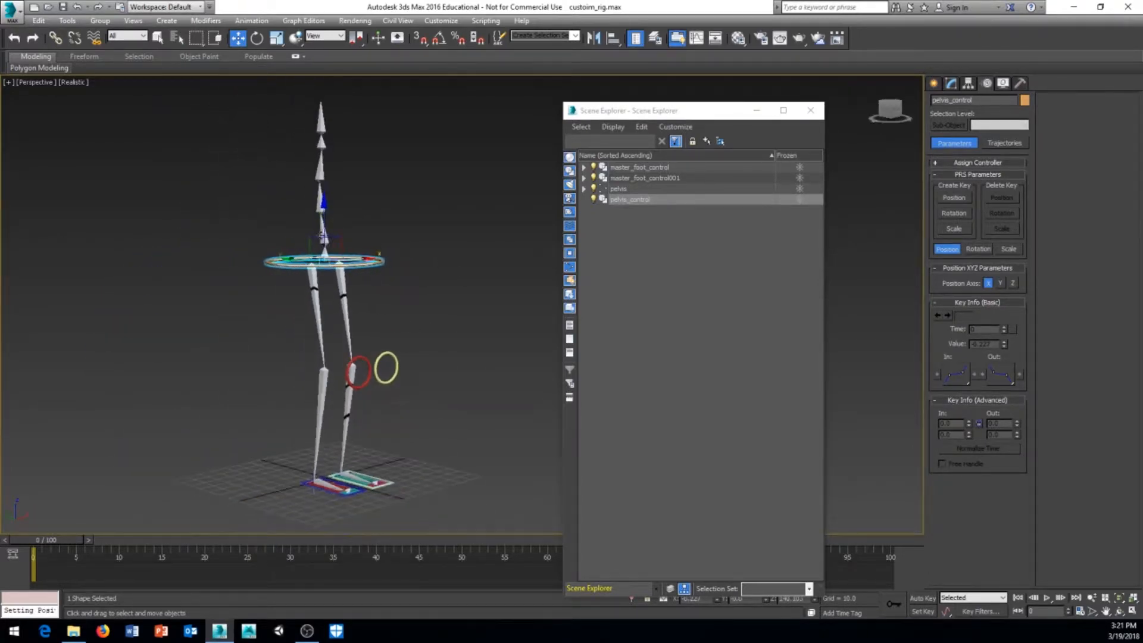
mouse_move(324, 209)
left_mouse_down()
mouse_move(331, 245)
mouse_move(336, 215)
left_mouse_up()
key("ctrl+z")
middle_click_drag(431, 253, 389, 299)
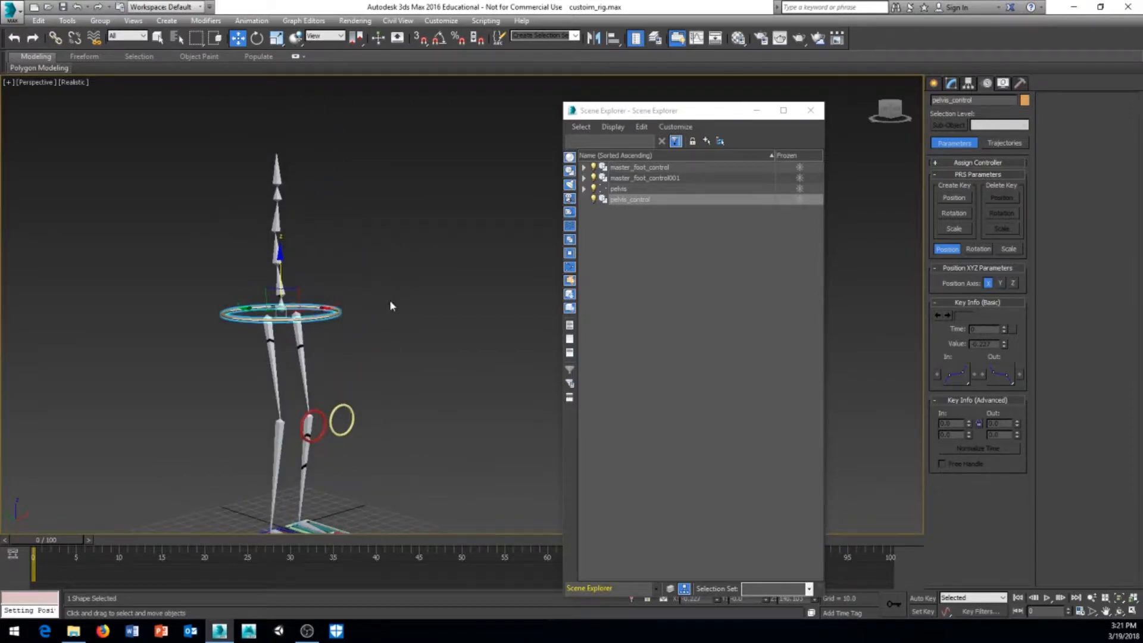
- Add an Orientation Constraint to the pelvis bone with pelvis_control as its target
middle_click_drag(403, 221, 357, 289, "alt")
scroll(358, 274, "up", 5)
scroll(306, 258, "down", 1)
middle_click_drag(306, 258, 394, 212)
left_click(187, 360)
left_click(216, 332)
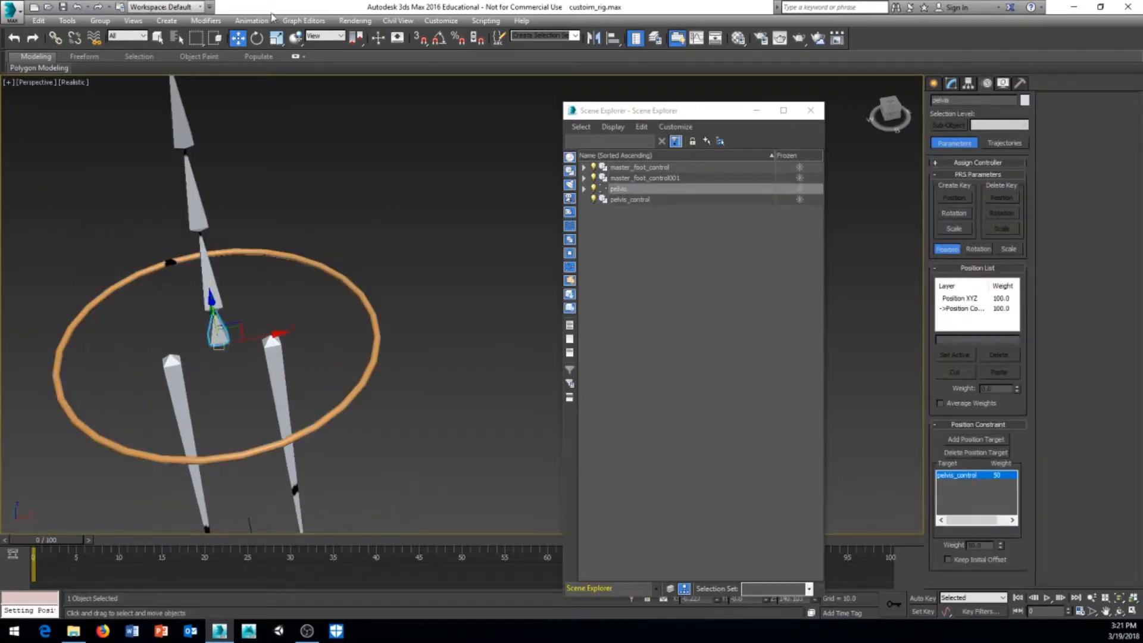
left_click(251, 21)
mouse_move(268, 87)
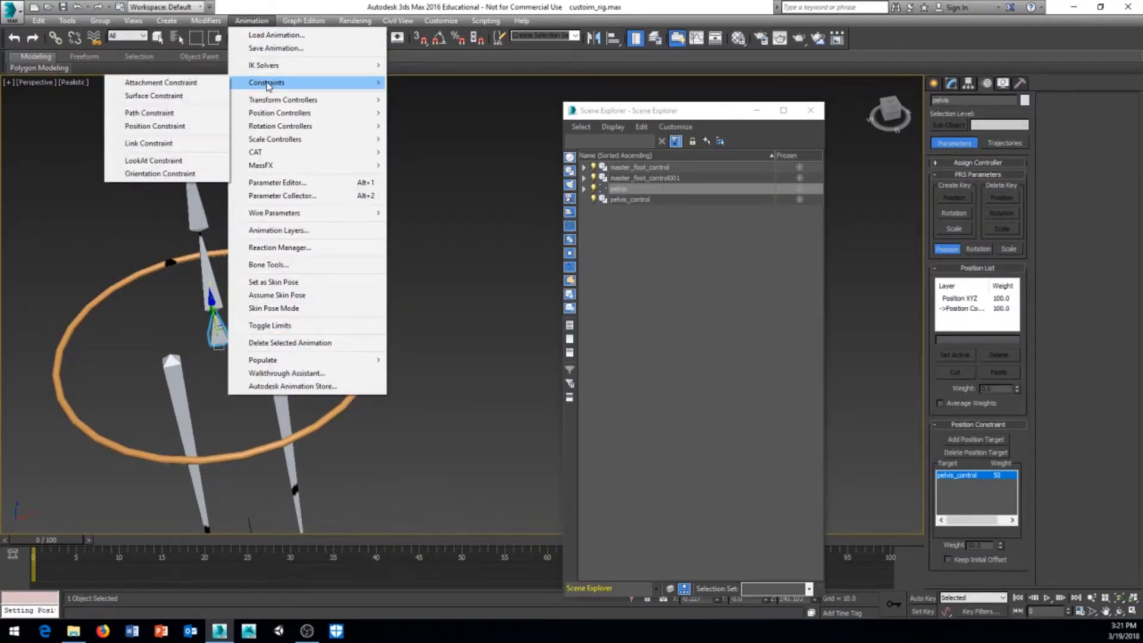
left_click(173, 174)
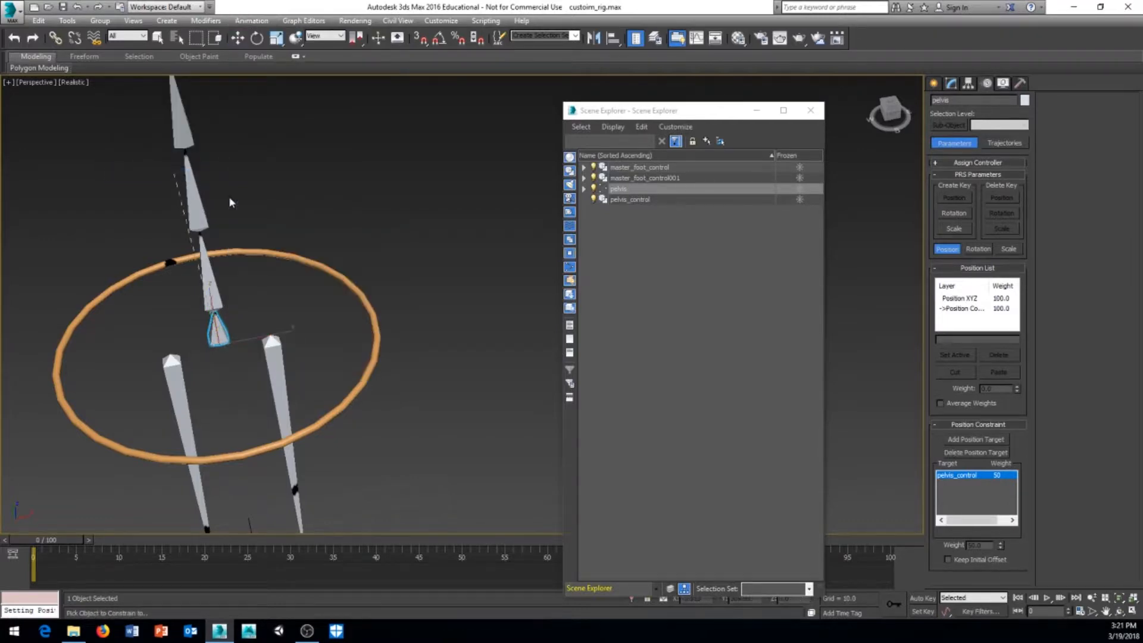
middle_click_drag(230, 198, 294, 240, "alt")
scroll(335, 211, "down", 3)
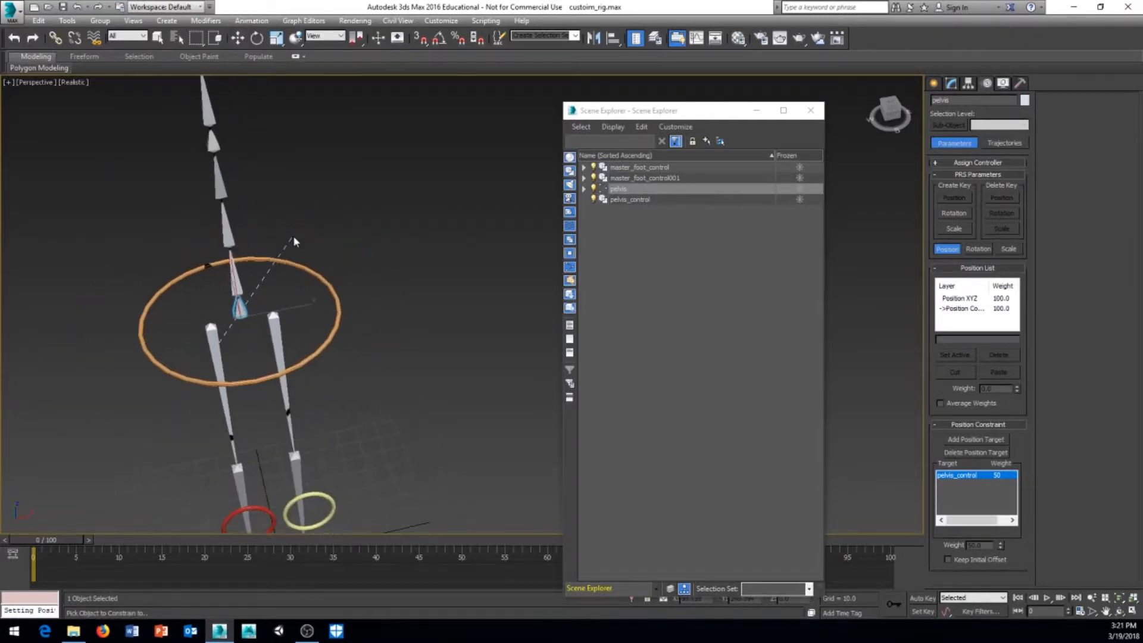
left_click(335, 293)
- Enable Keep Initial Offset for the pelvis bone's orientation constraint
scroll(363, 283, "down", 3)
middle_click_drag(363, 283, 342, 252)
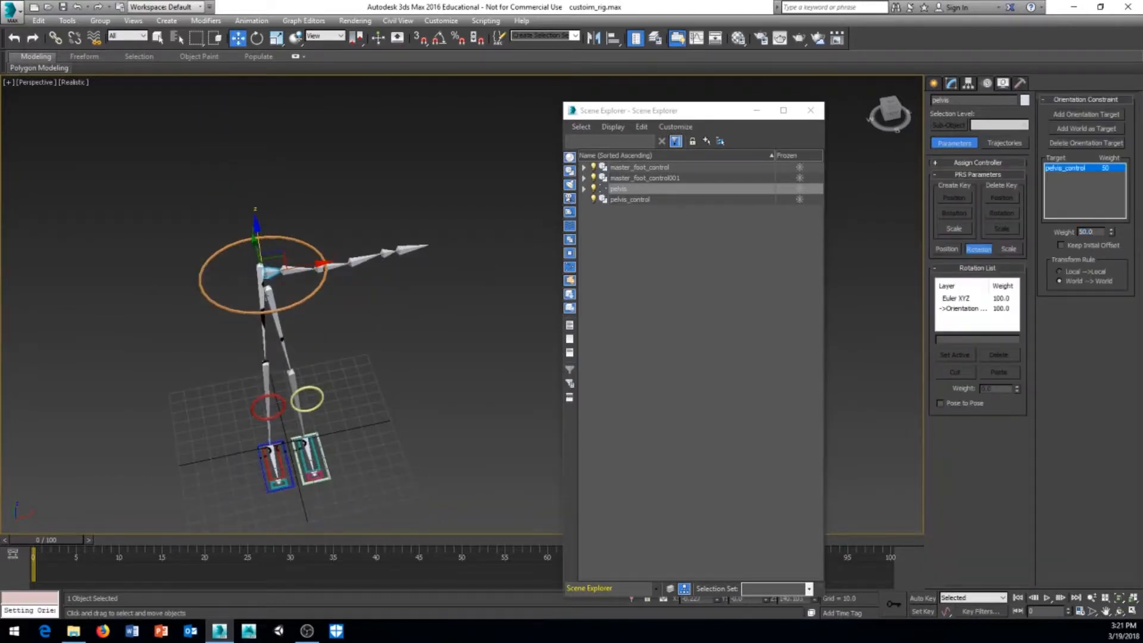
middle_click_drag(242, 272, 241, 259)
scroll(279, 278, "up", 4)
middle_click_drag(403, 263, 390, 376, "alt")
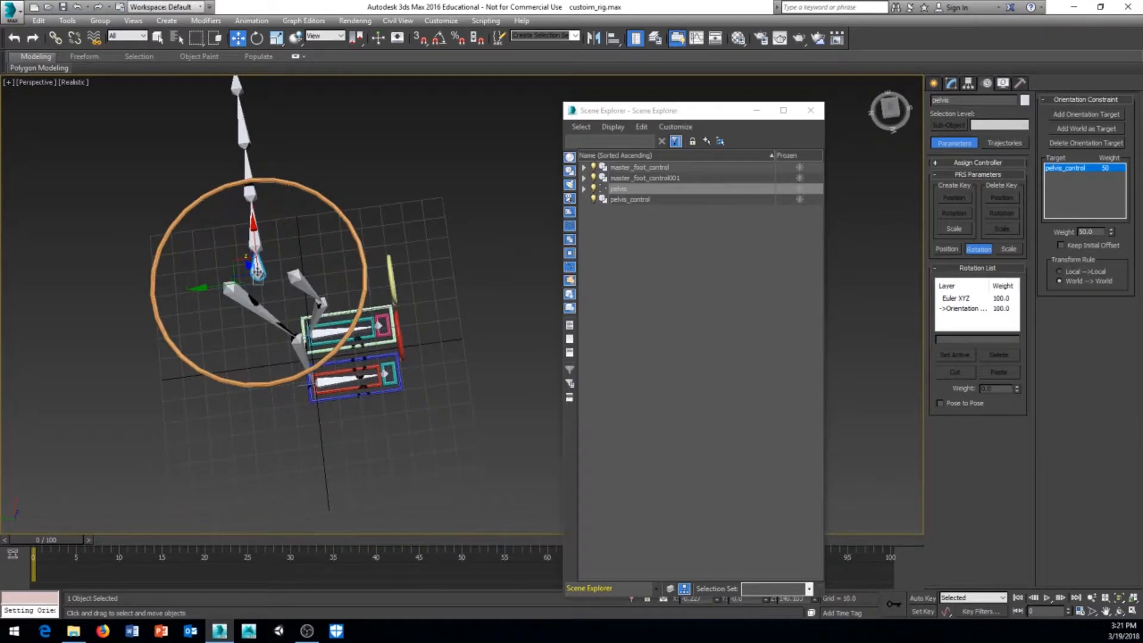
middle_click_drag(257, 271, 317, 313, "alt")
left_click(344, 307)
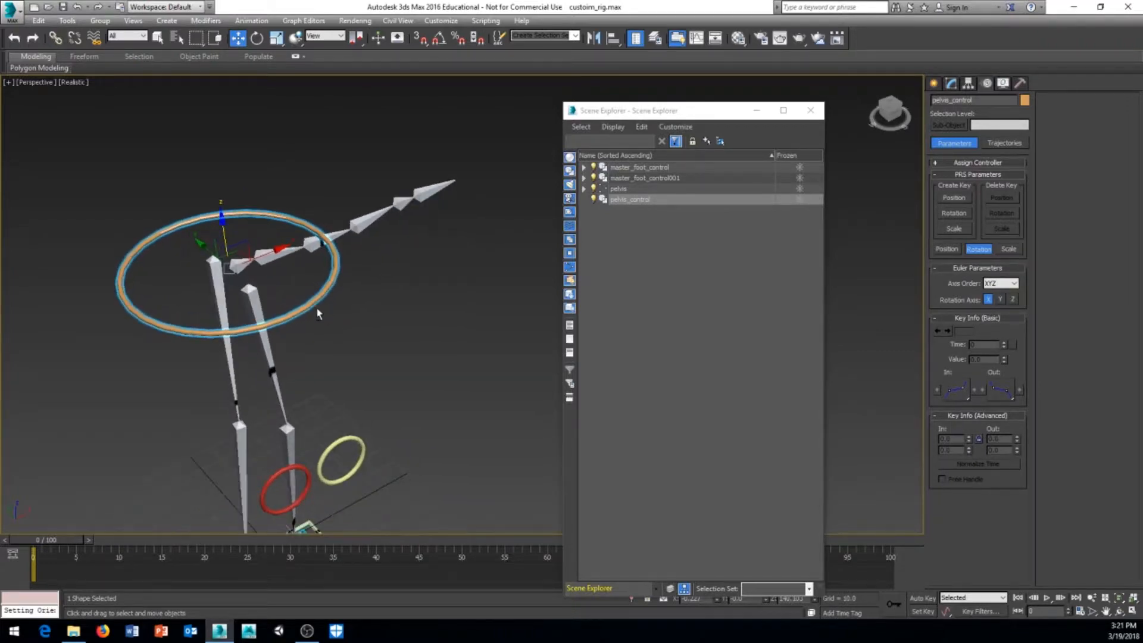
left_click(239, 267)
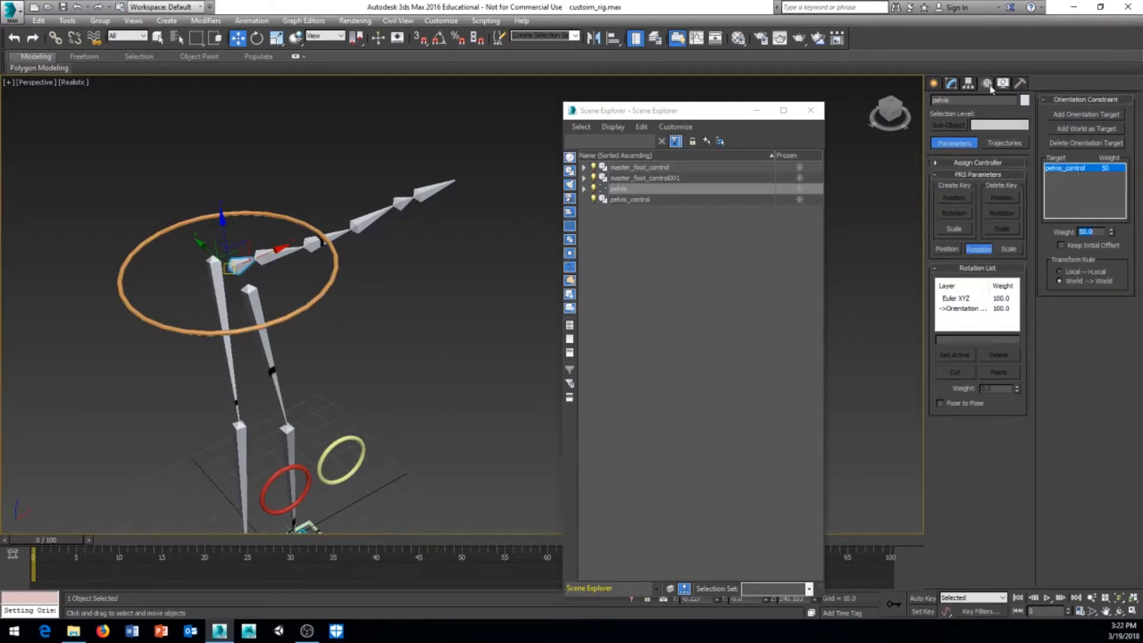
left_click(964, 308)
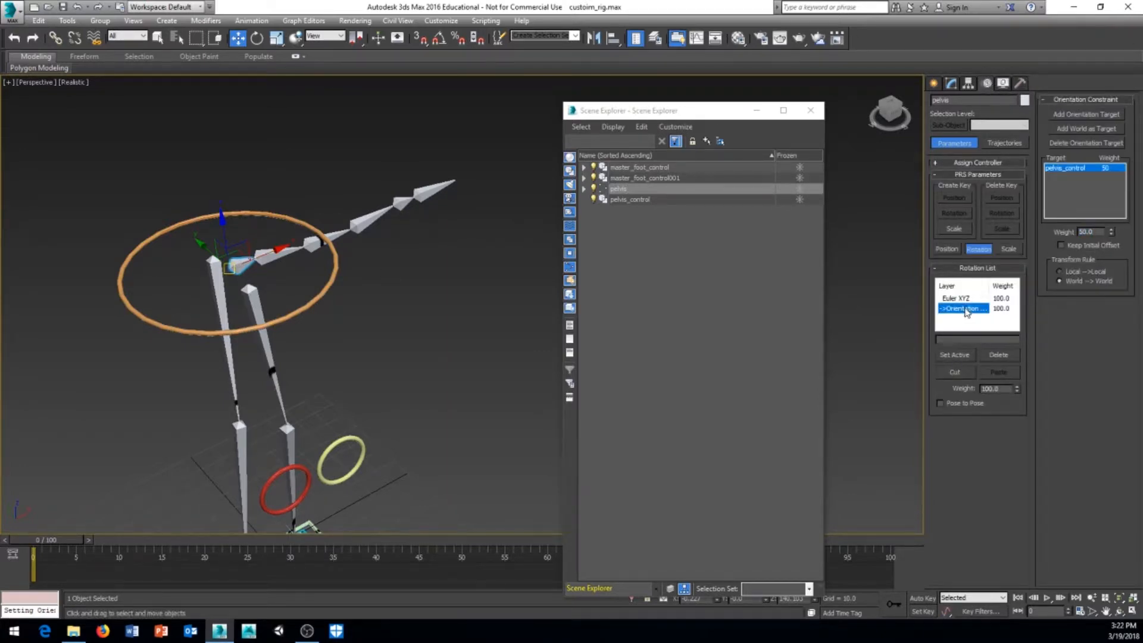
left_click(1060, 244)
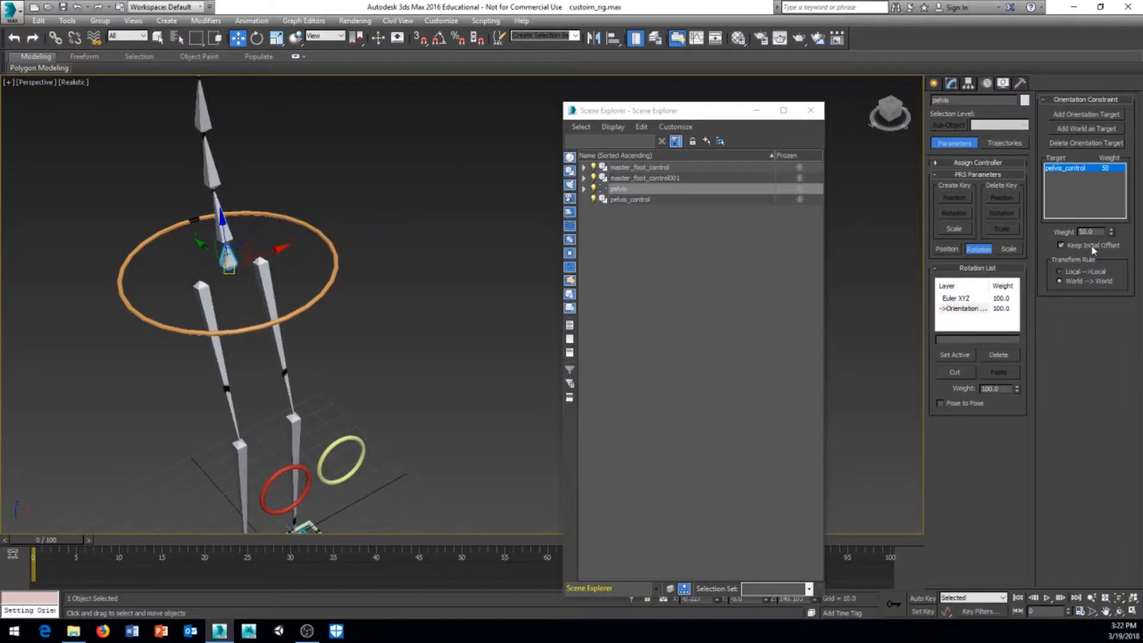
- Test the pelvis orientation constraint by rotating pelvis_control, and undo the rotation
middle_click_drag(269, 174, 355, 276, "alt")
left_click(330, 303)
middle_click_drag(372, 316, 289, 281, "alt")
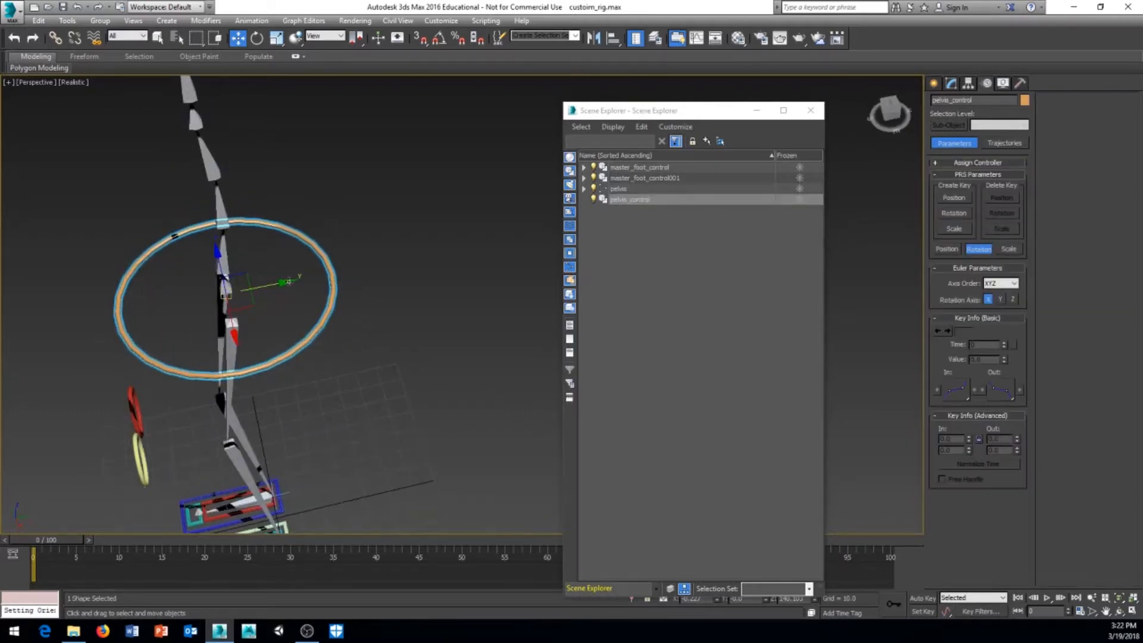
mouse_move(277, 284)
left_mouse_down()
mouse_move(266, 286)
mouse_move(277, 289)
left_mouse_up()
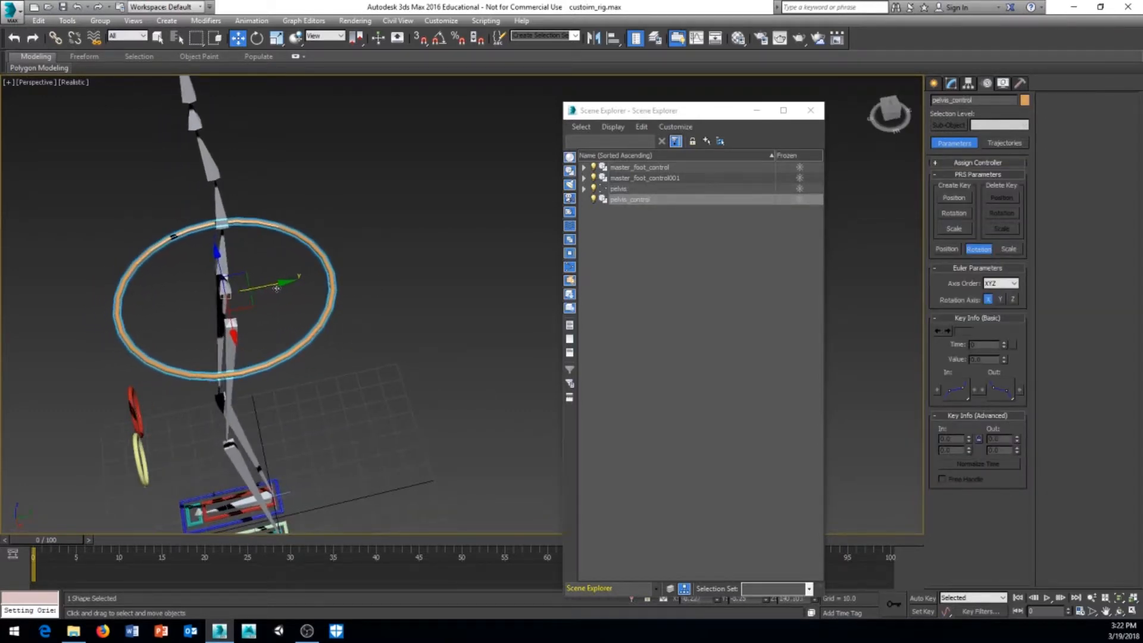
middle_click_drag(356, 326, 363, 292, "alt")
right_click(363, 292)
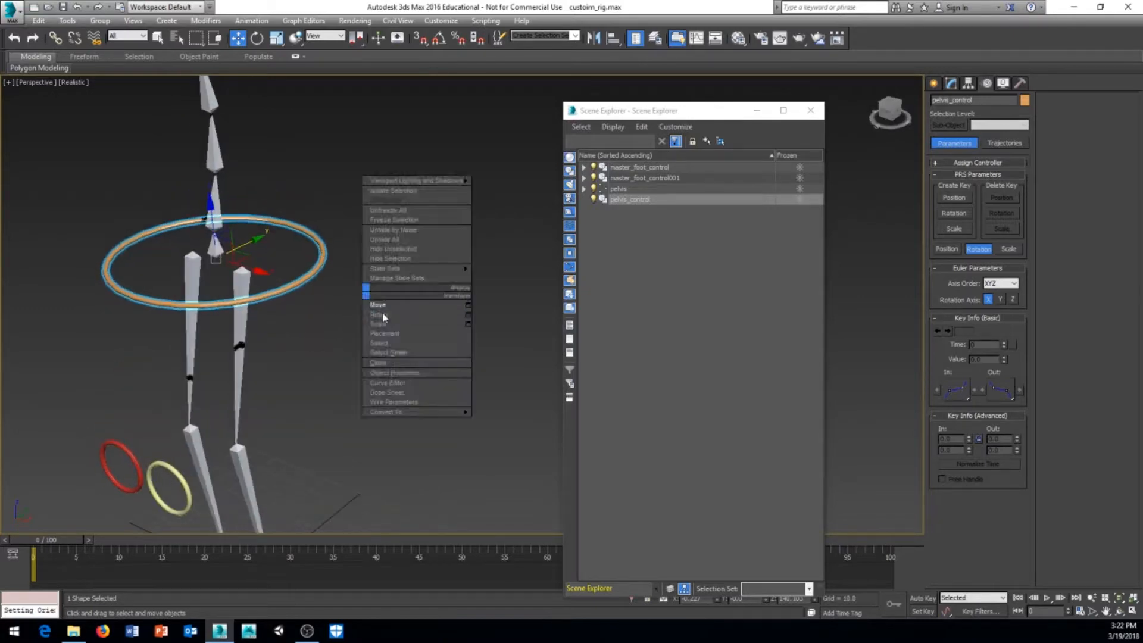
left_click(386, 320)
mouse_move(216, 256)
left_mouse_down()
mouse_move(209, 229)
mouse_move(213, 264)
left_mouse_up()
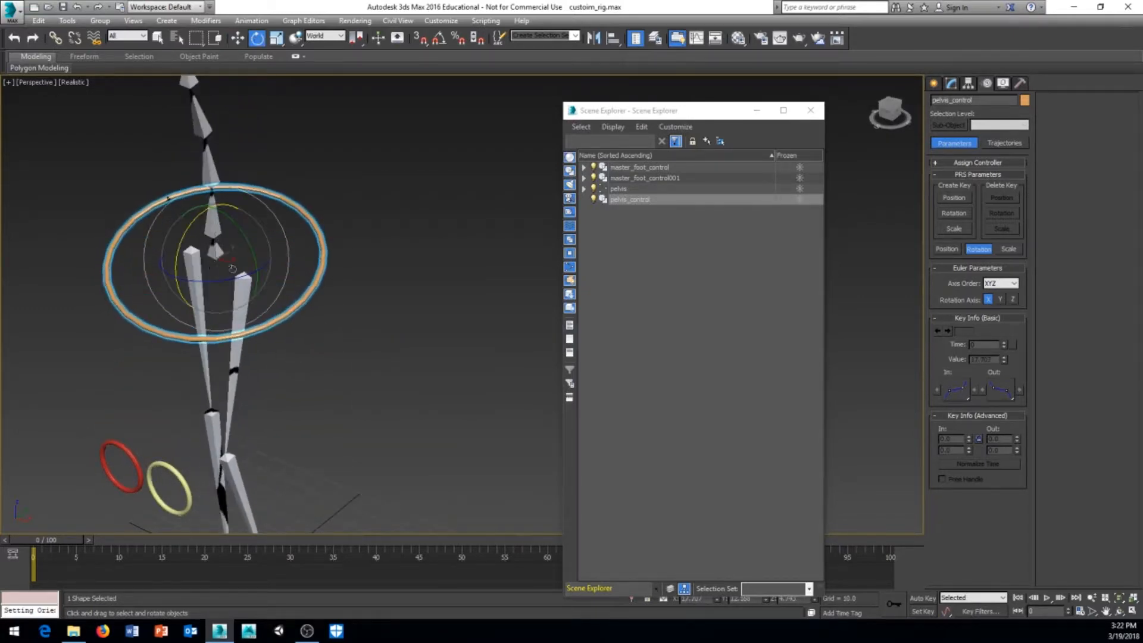
key("ctrl+z")
- Test both pelvis constraints together by lowering pelvis_control and rotating it, and undo both changes
middle_click_drag(419, 327, 340, 275)
scroll(335, 316, "down", 3)
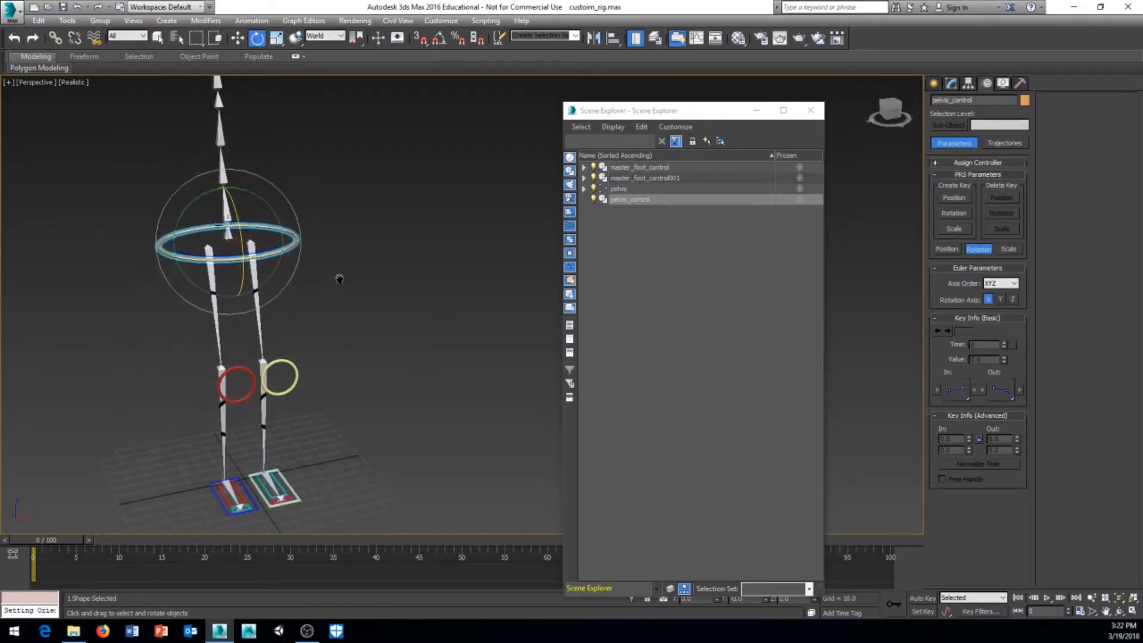
middle_click_drag(260, 325, 344, 307, "alt")
right_click(361, 228)
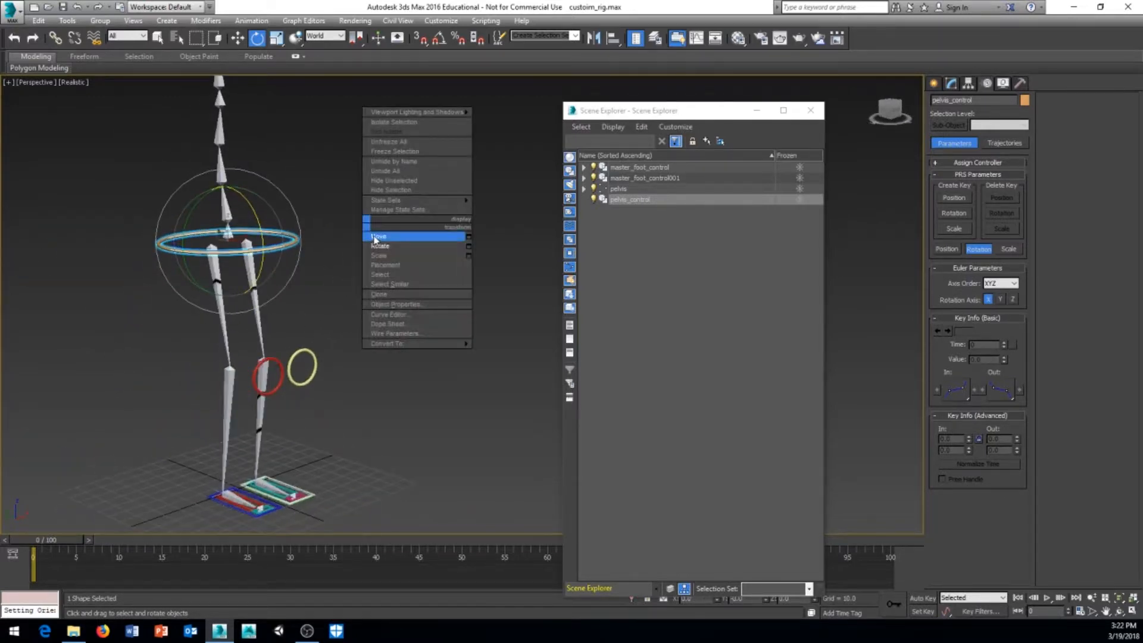
left_click(375, 238)
left_click_drag(226, 200, 228, 252)
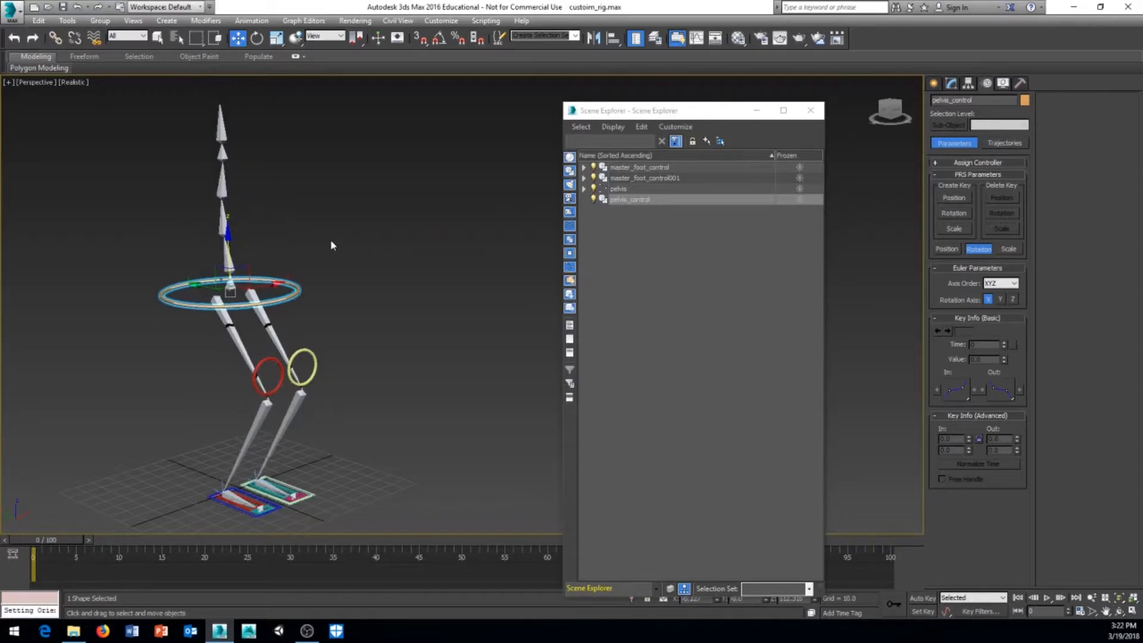
middle_click_drag(339, 242, 342, 253)
right_click(383, 269)
left_click(396, 293)
middle_click_drag(395, 301, 250, 286, "alt")
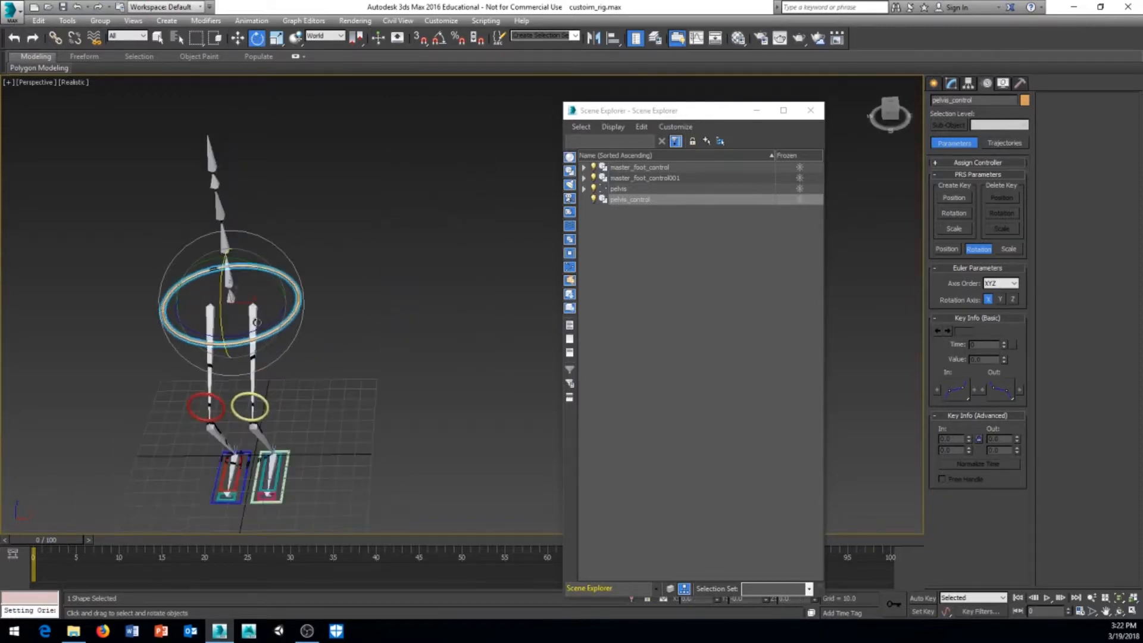
left_click_drag(241, 280, 274, 326)
key("ctrl+z")
key("ctrl+z")
middle_click_drag(390, 314, 472, 294, "alt")
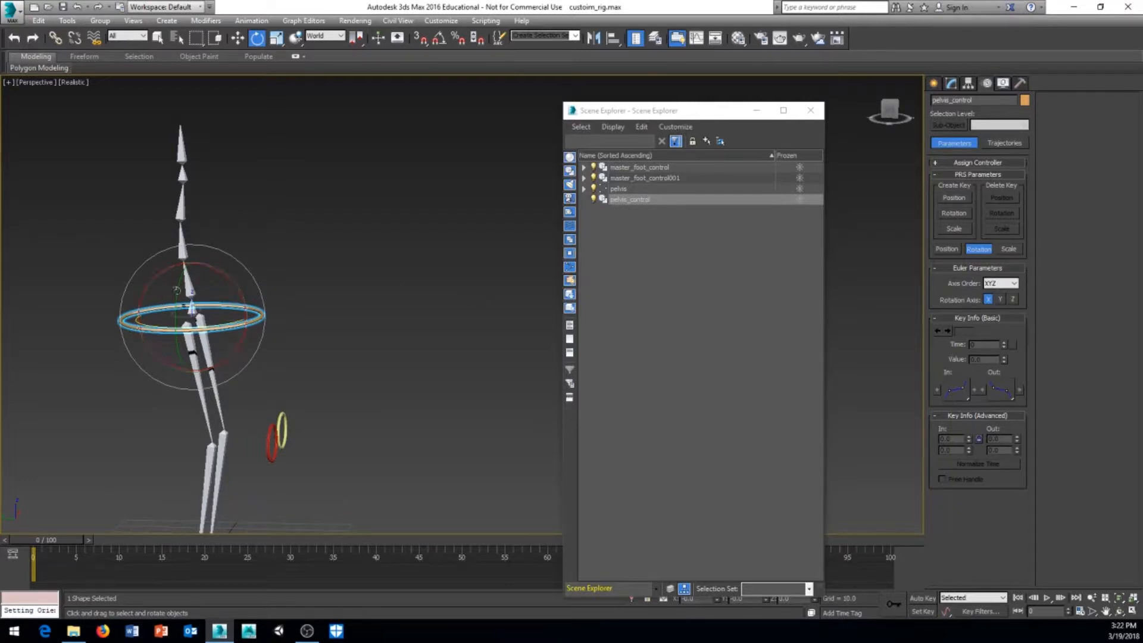
- Examine pelvis_control from the top view and the spine, neck and head bones in perspective
middle_click_drag(348, 261, 332, 313)
key("t")
scroll(328, 341, "up", 4)
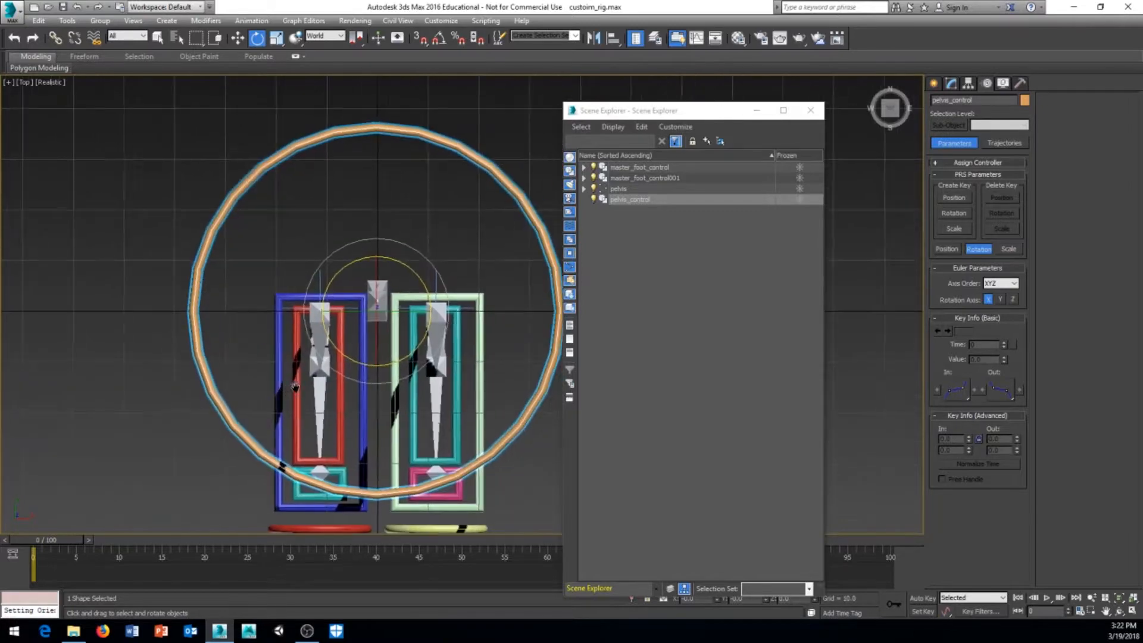
key("p")
scroll(232, 381, "down", 5)
middle_click_drag(253, 412, 220, 321, "alt")
middle_click_drag(225, 159, 257, 329, "alt")
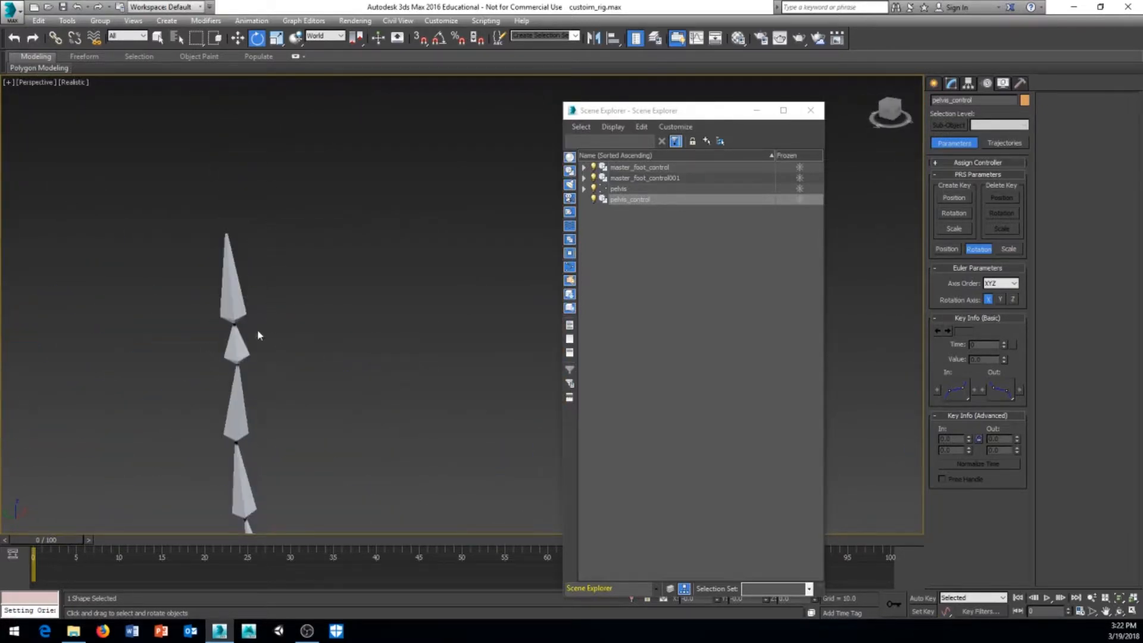
middle_click_drag(329, 293, 302, 248)
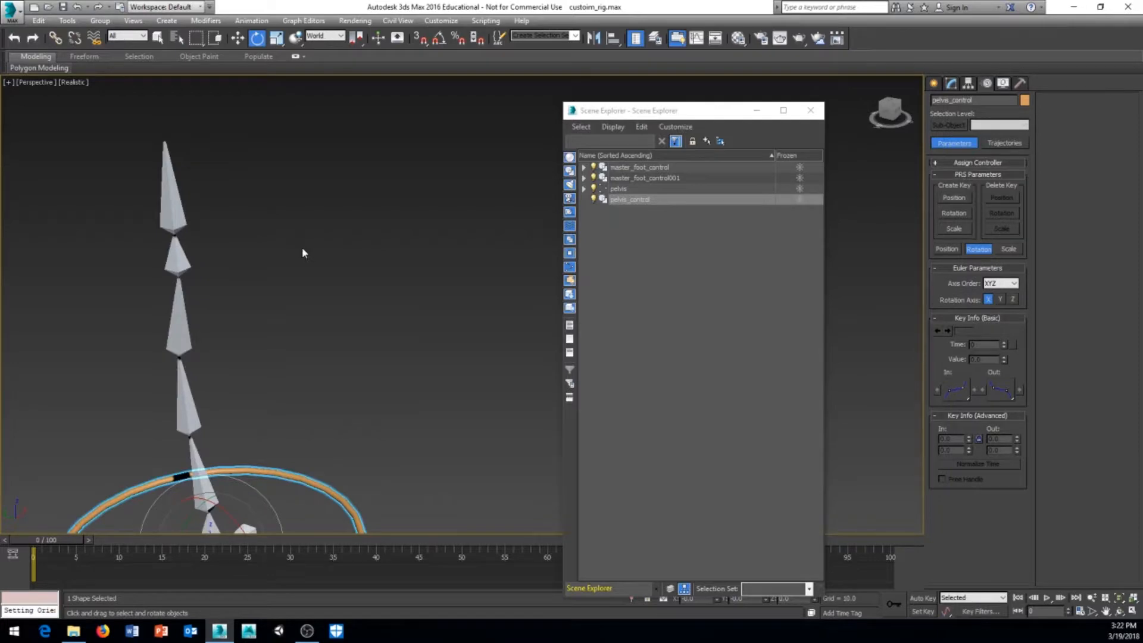
- Close the Scene Explorer and draw a circle with a radius of about 19.3 beside pelvis_control in the top view
left_click(811, 110)
left_click(936, 84)
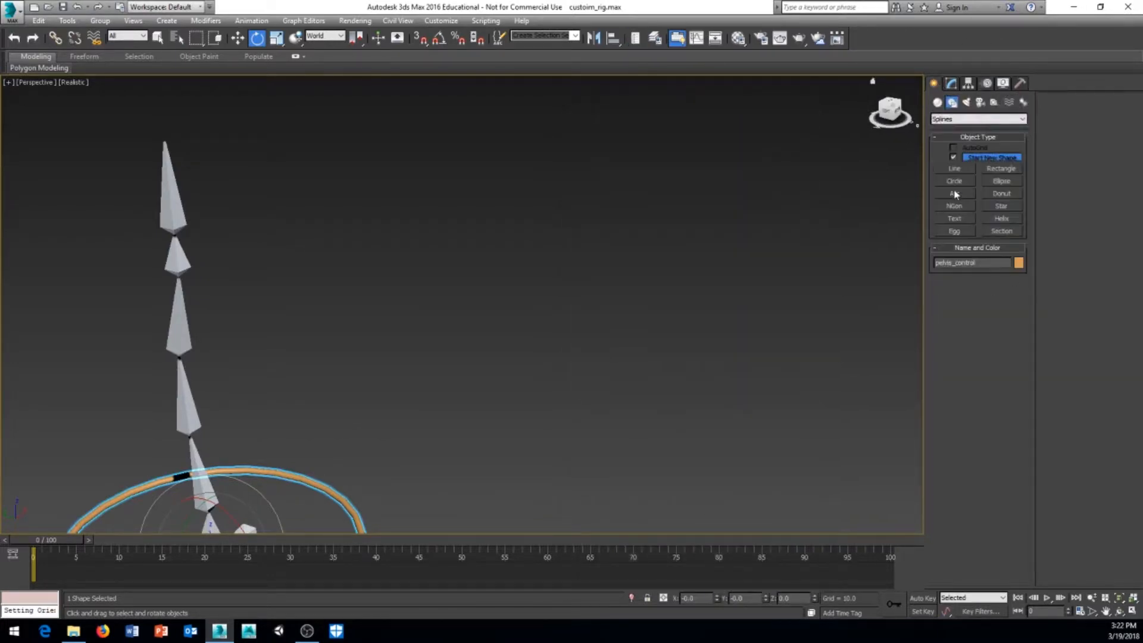
left_click(955, 181)
key("t")
middle_click_drag(566, 434, 534, 373)
scroll(534, 372, "down", 2)
middle_click_drag(554, 328, 494, 341)
scroll(495, 344, "up", 1)
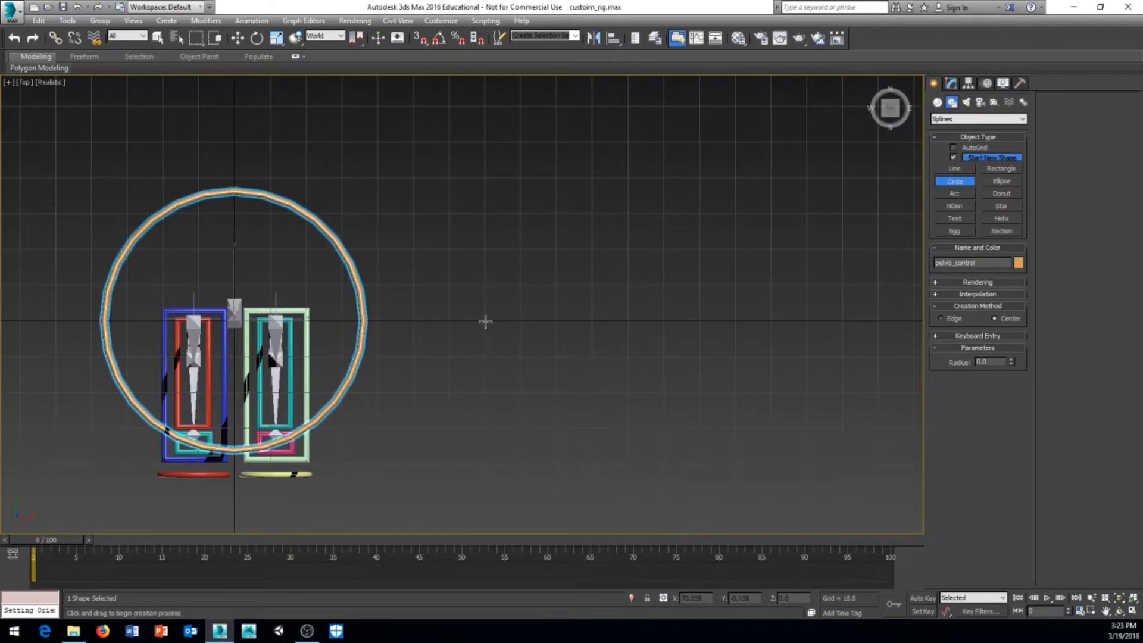
left_click_drag(485, 322, 548, 291)
middle_click_drag(705, 300, 486, 331)
right_click(664, 278)
- Clone the new circle as four copies, evenly spaced in a row along the X axis
right_click(641, 286)
left_click(654, 298)
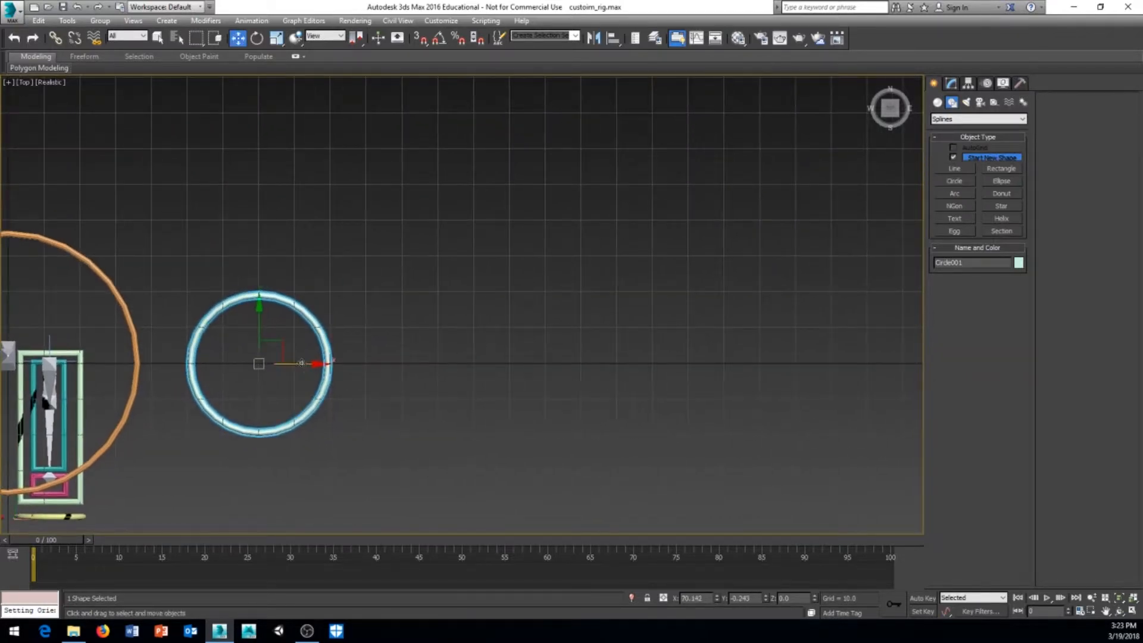
mouse_move(301, 363)
left_mouse_down("shift")
mouse_move(463, 364)
mouse_move(451, 369)
left_mouse_up("shift")
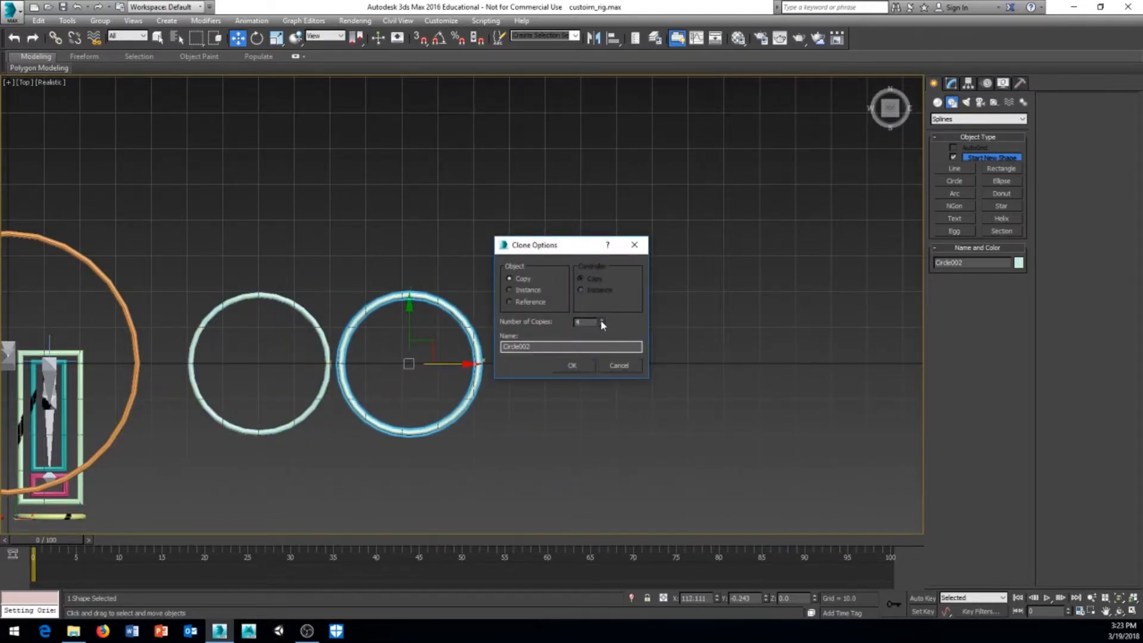
left_click(572, 365)
scroll(586, 365, "down", 3)
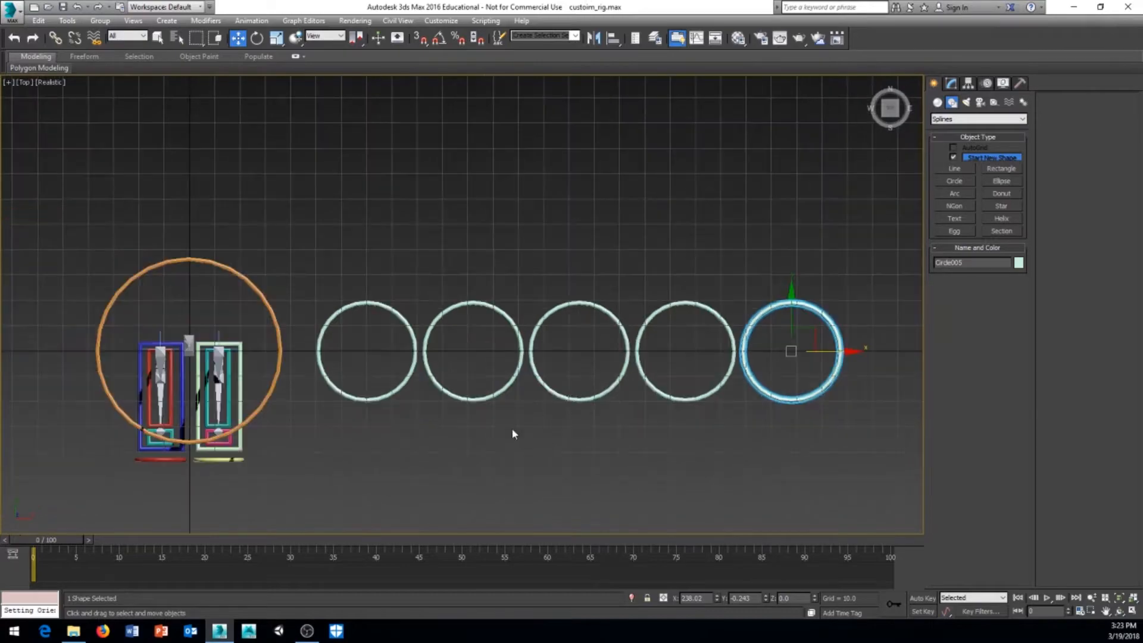
- Align the first circle to the spine01 bone in X, Y and Z position, pivot point to pivot point
middle_click_drag(512, 434, 449, 314, "alt")
scroll(509, 394, "down", 2)
key("p")
scroll(454, 417, "up", 3)
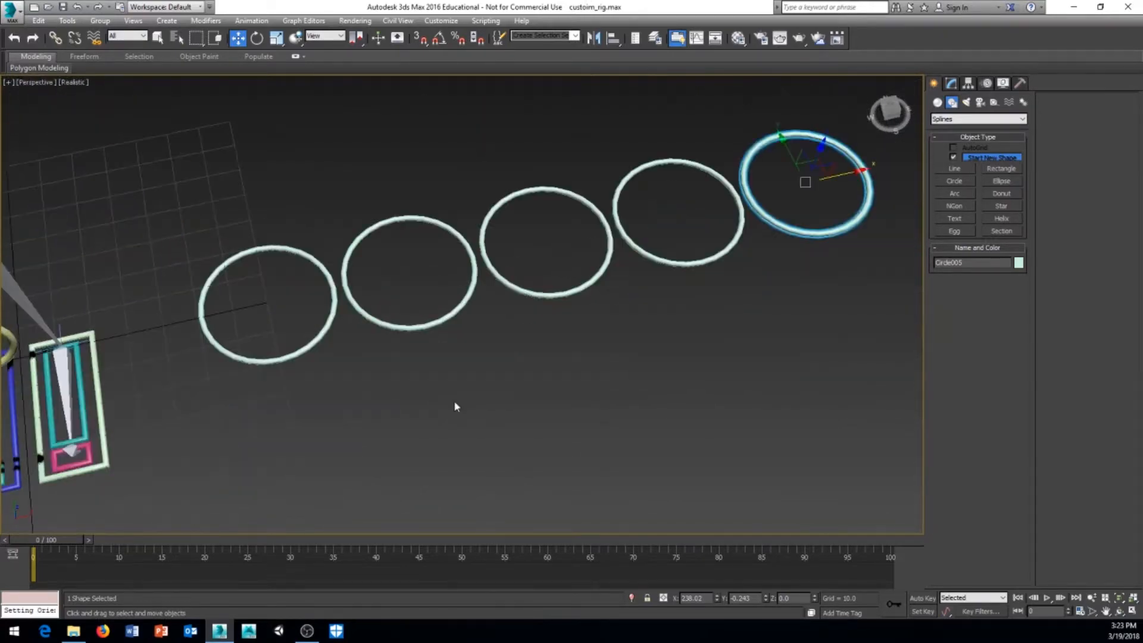
scroll(446, 410, "down", 4)
middle_click_drag(401, 393, 409, 440)
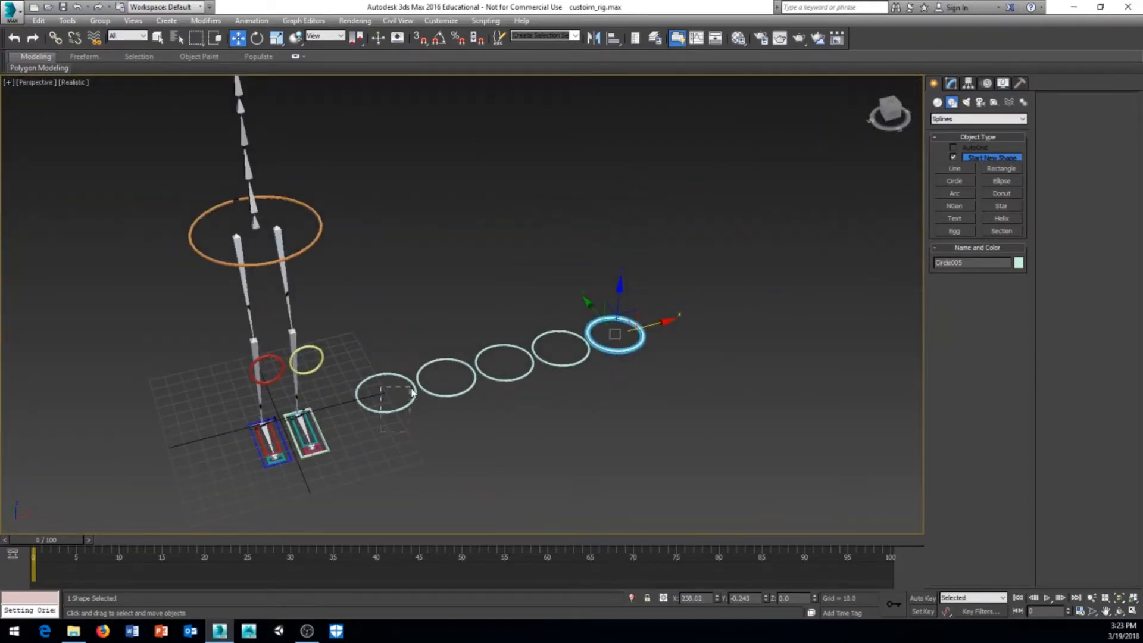
left_click_drag(412, 390, 412, 390)
middle_click_drag(405, 399, 448, 481)
left_click(613, 40)
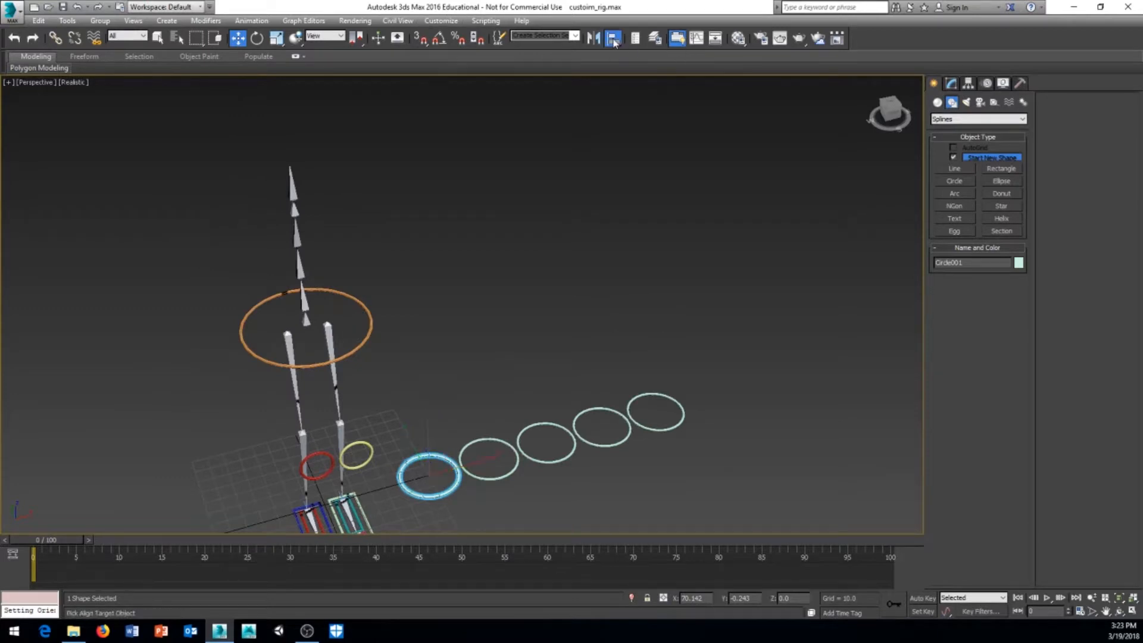
middle_click_drag(333, 313, 321, 275, "alt")
left_click(316, 257)
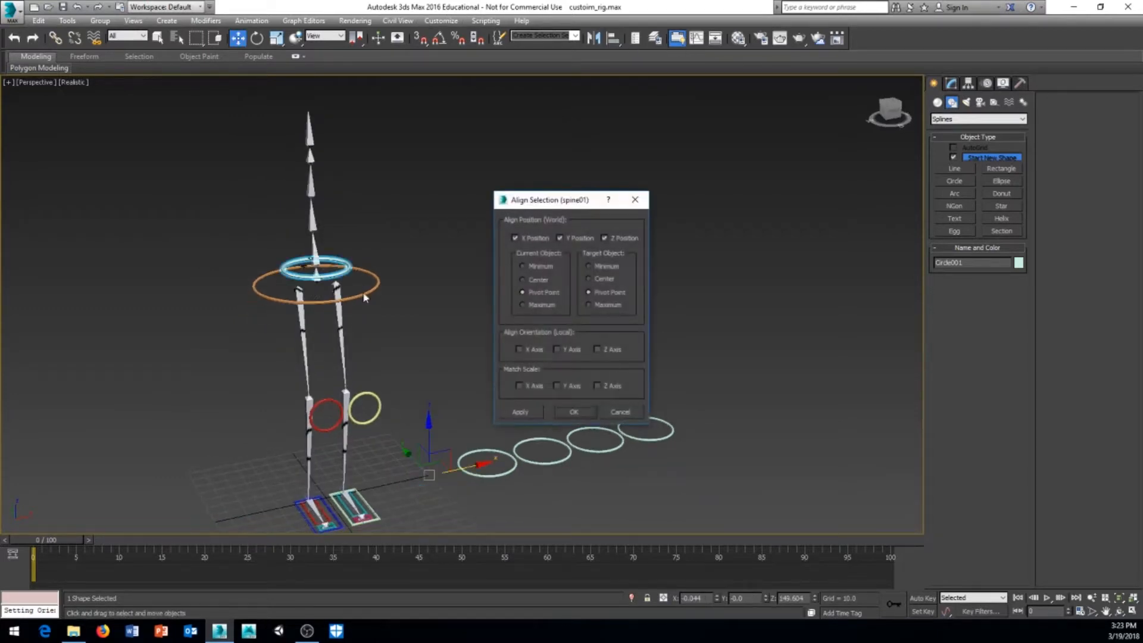
left_click(588, 411)
- Align the second circle to the spine02 bone in X, Y and Z position, pivot point to pivot point
left_click(505, 475)
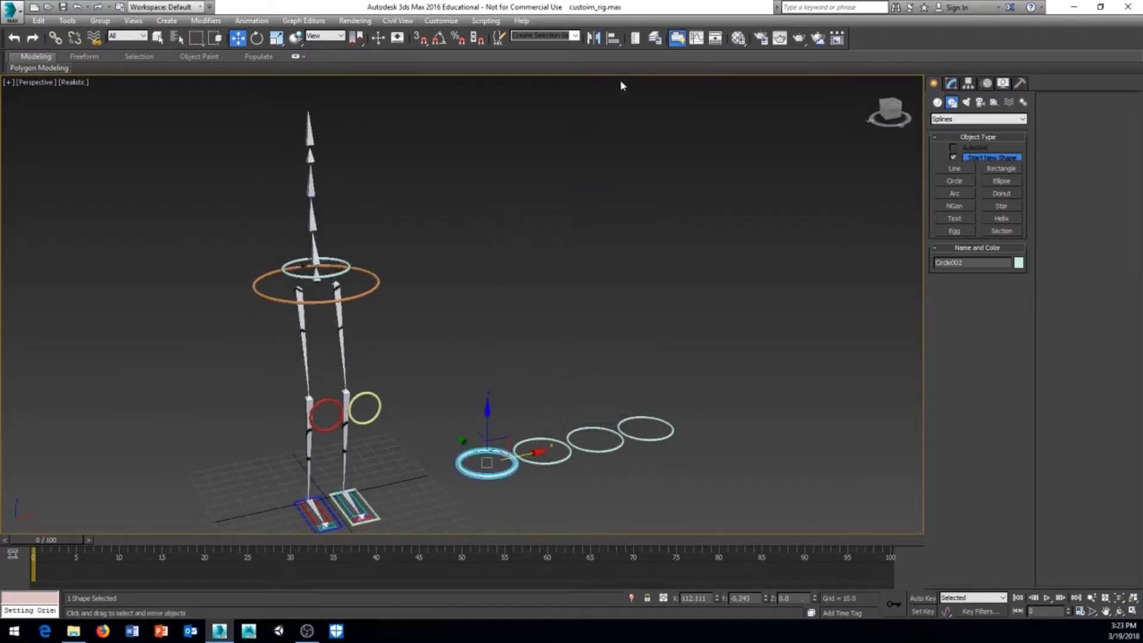
left_click(613, 38)
left_click(315, 231)
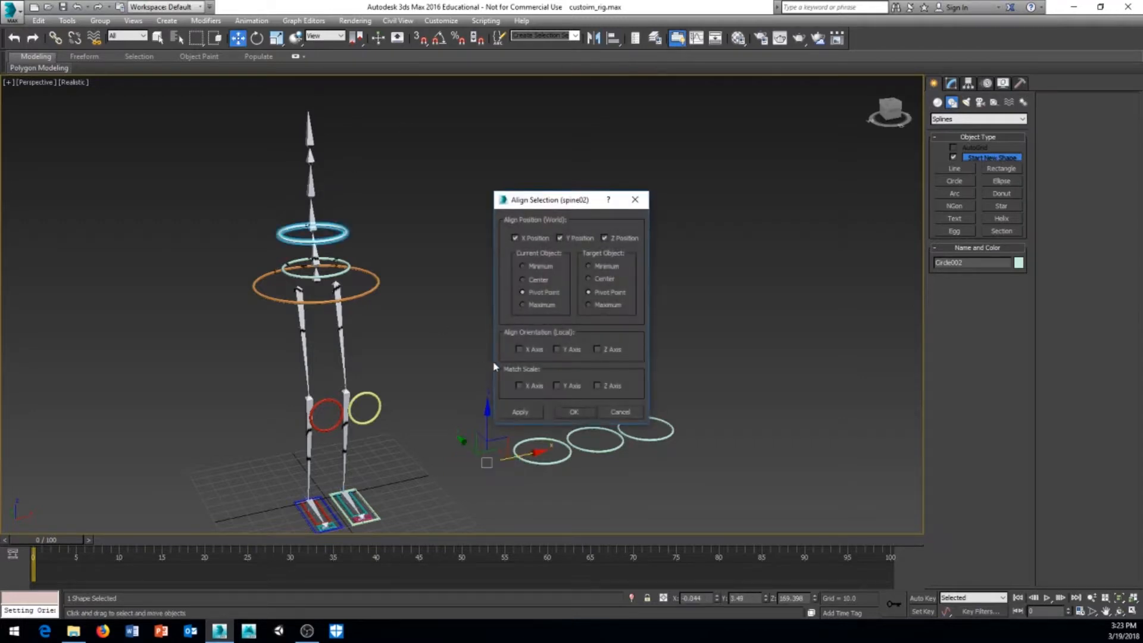
left_click(573, 412)
- Align the third circle to the third spine bone, just below the neck, by pivot point
left_click(551, 462)
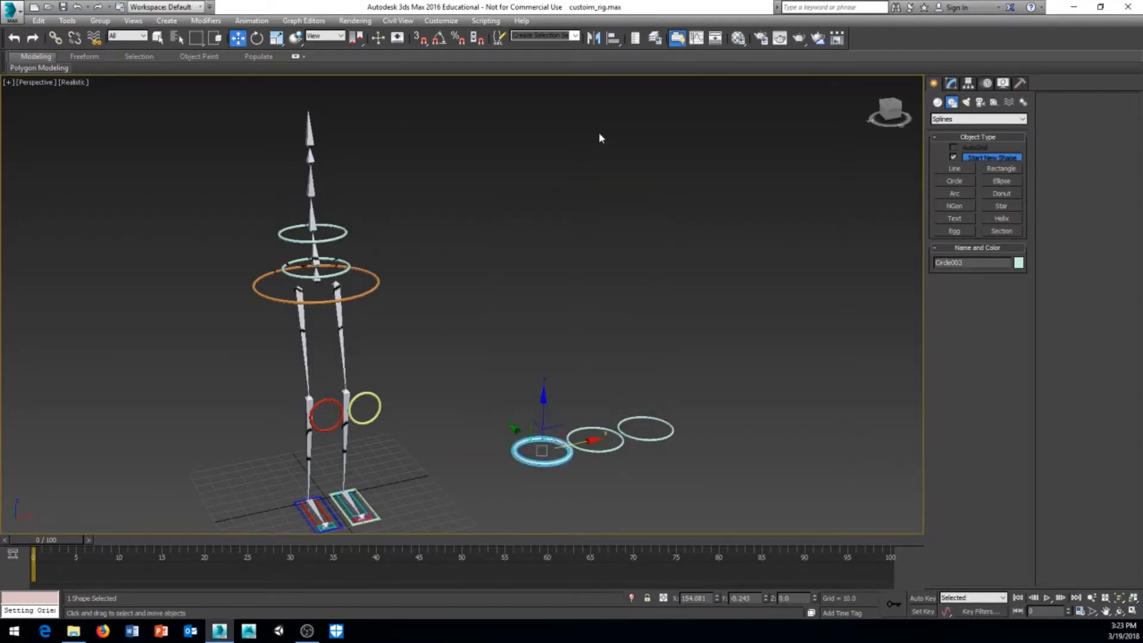
left_click(613, 38)
left_click(311, 193)
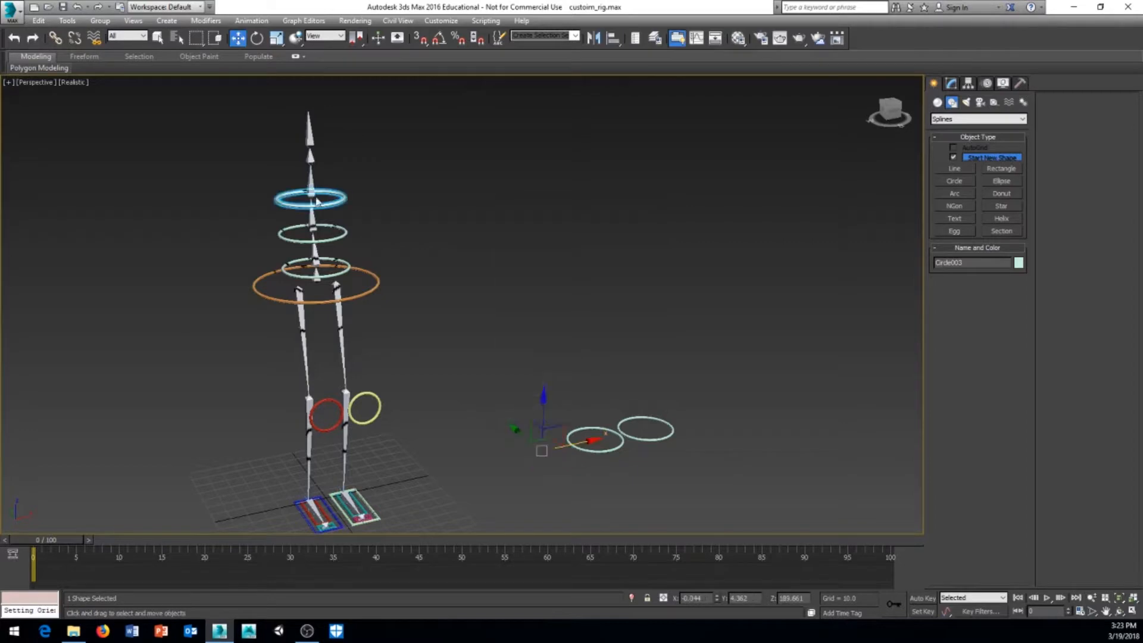
left_click(569, 414)
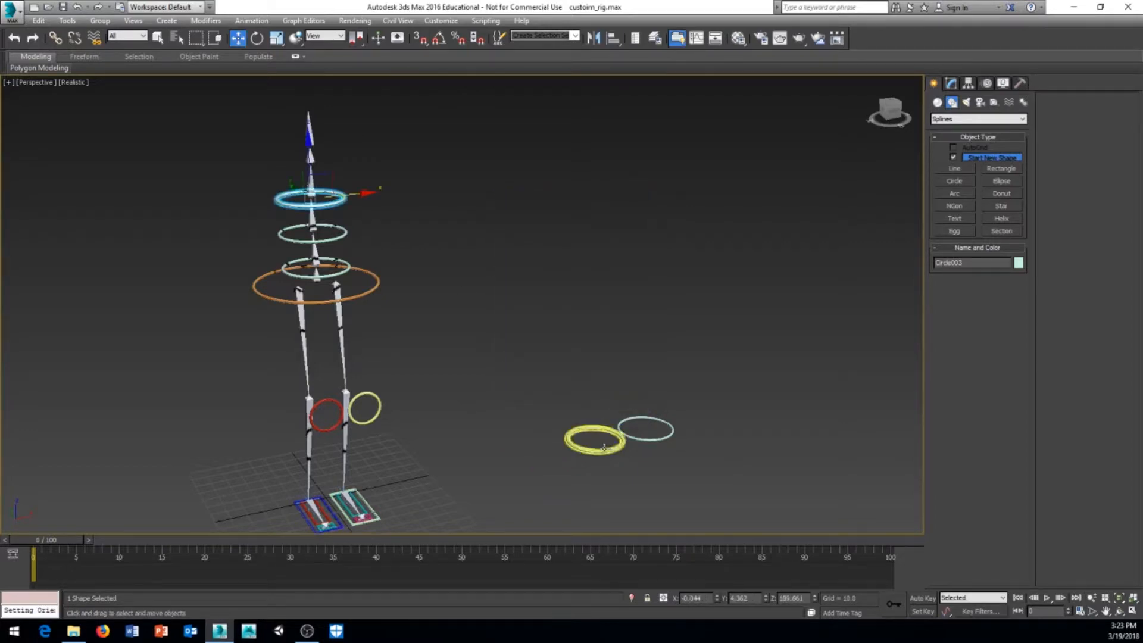
- Align the fourth circle to the neck bone in X, Y and Z position, pivot point to pivot point
left_click(660, 82)
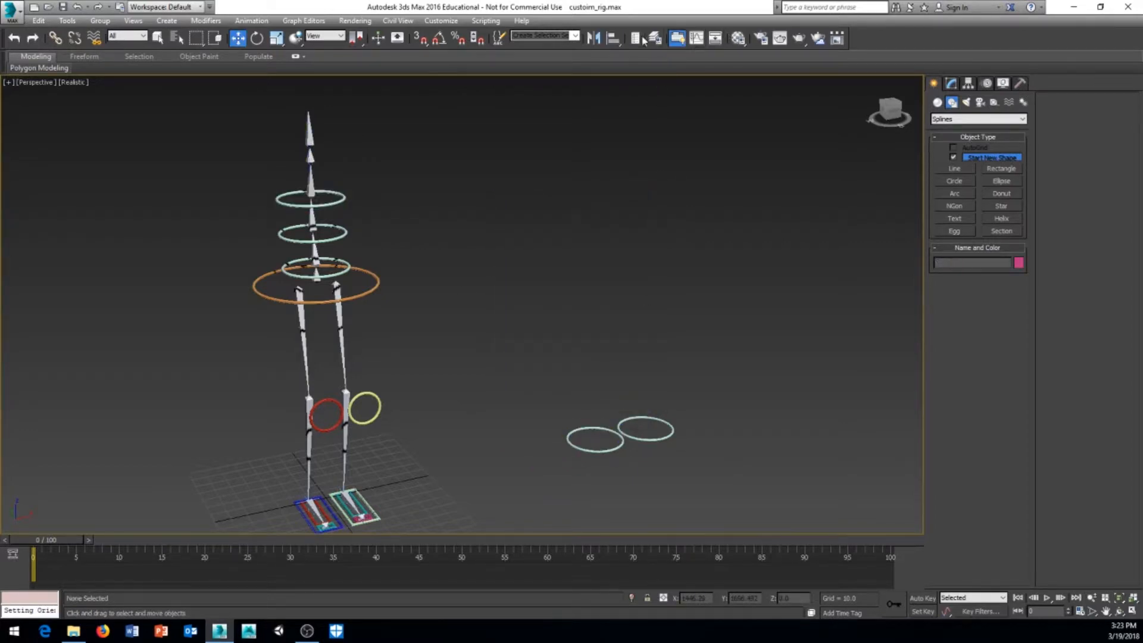
left_click(613, 38)
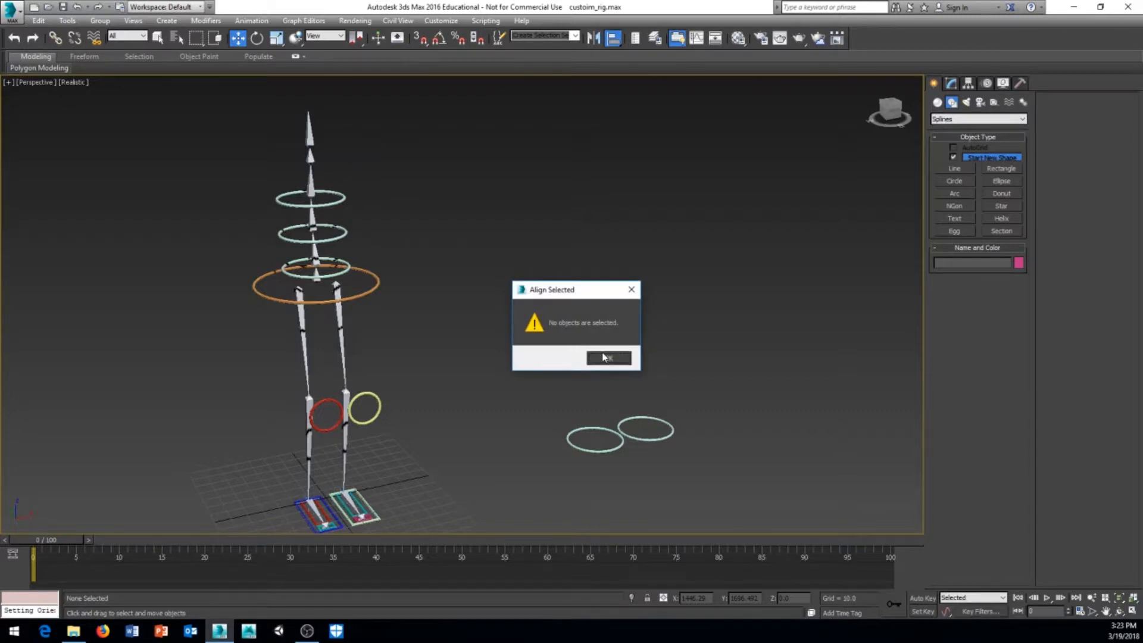
left_click(605, 358)
left_click(595, 453)
left_click(613, 38)
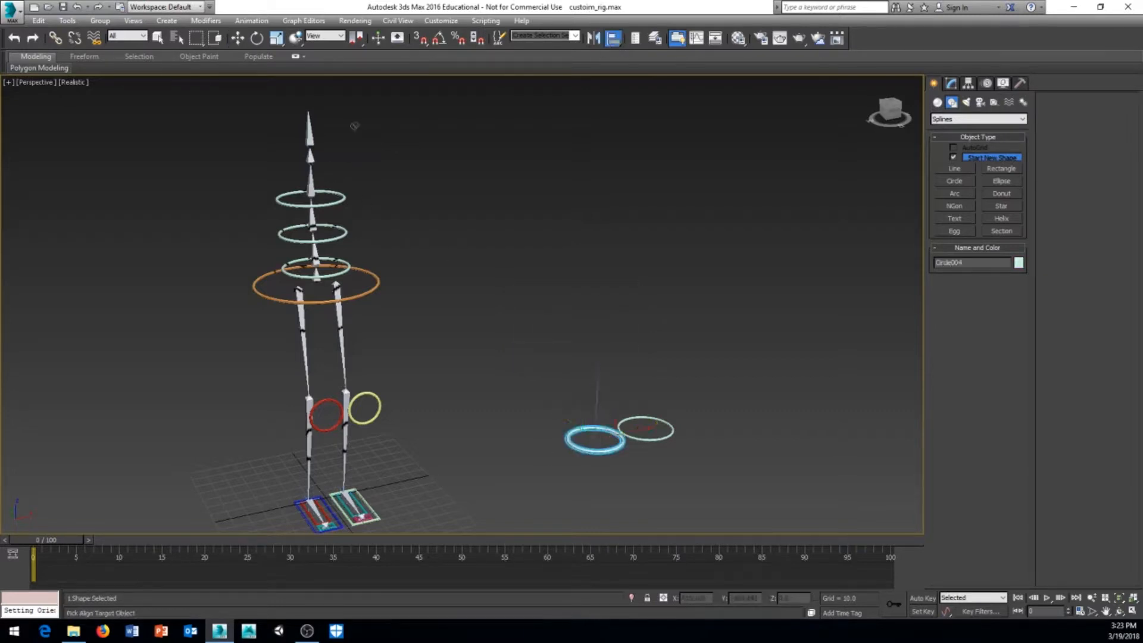
left_click(311, 164)
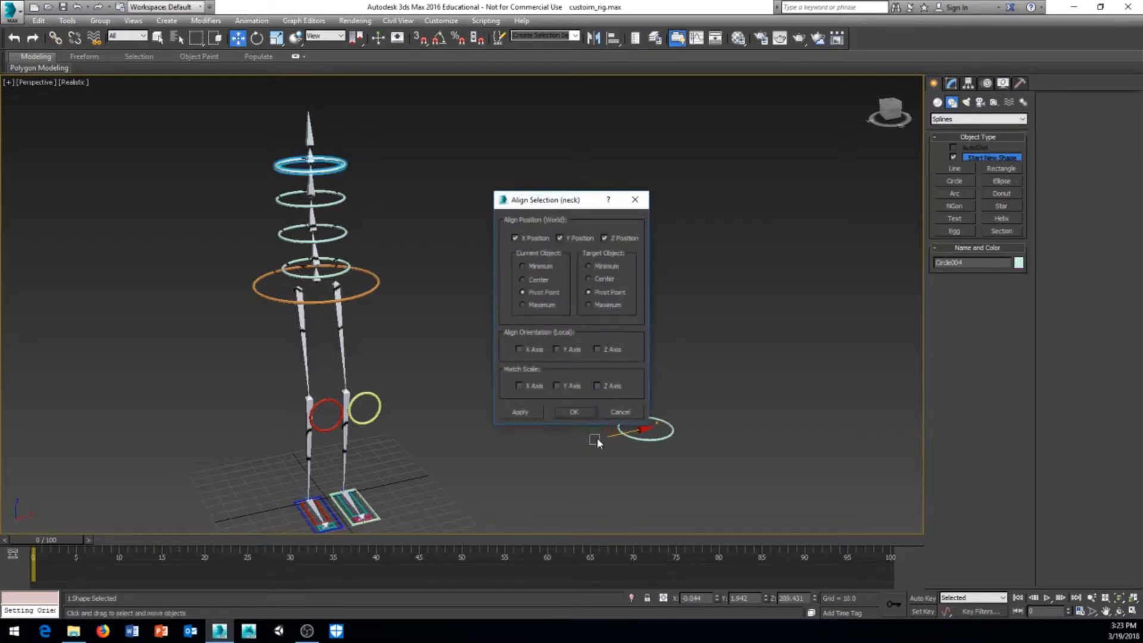
left_click(574, 412)
- Align the last circle to the head bone in X, Y and Z position, pivot point to pivot point
left_click(613, 38)
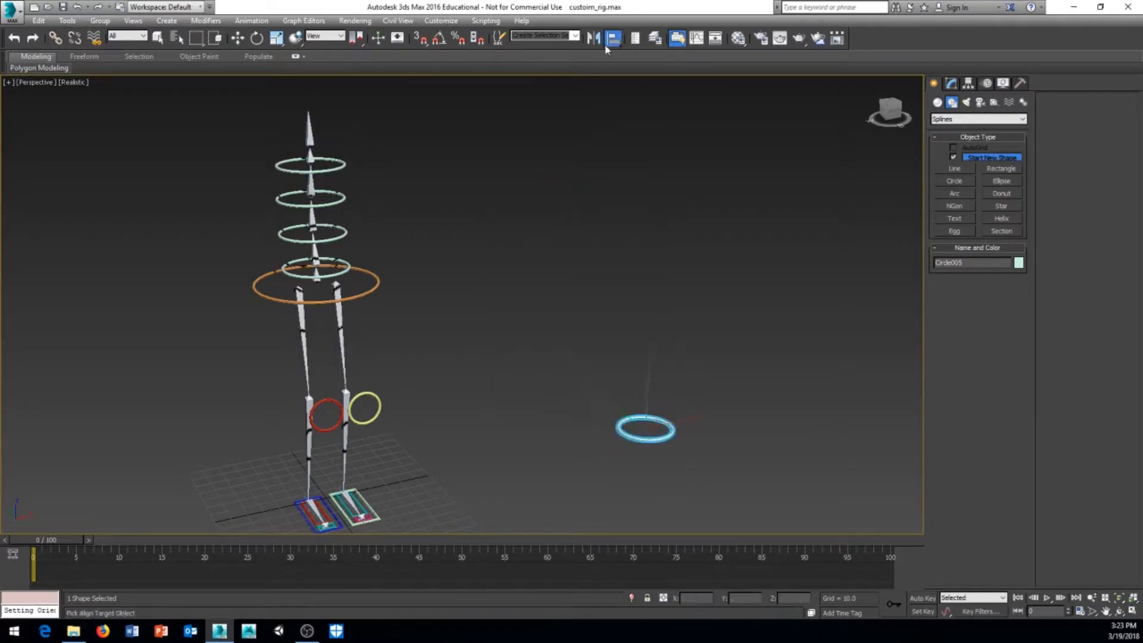
left_click(311, 141)
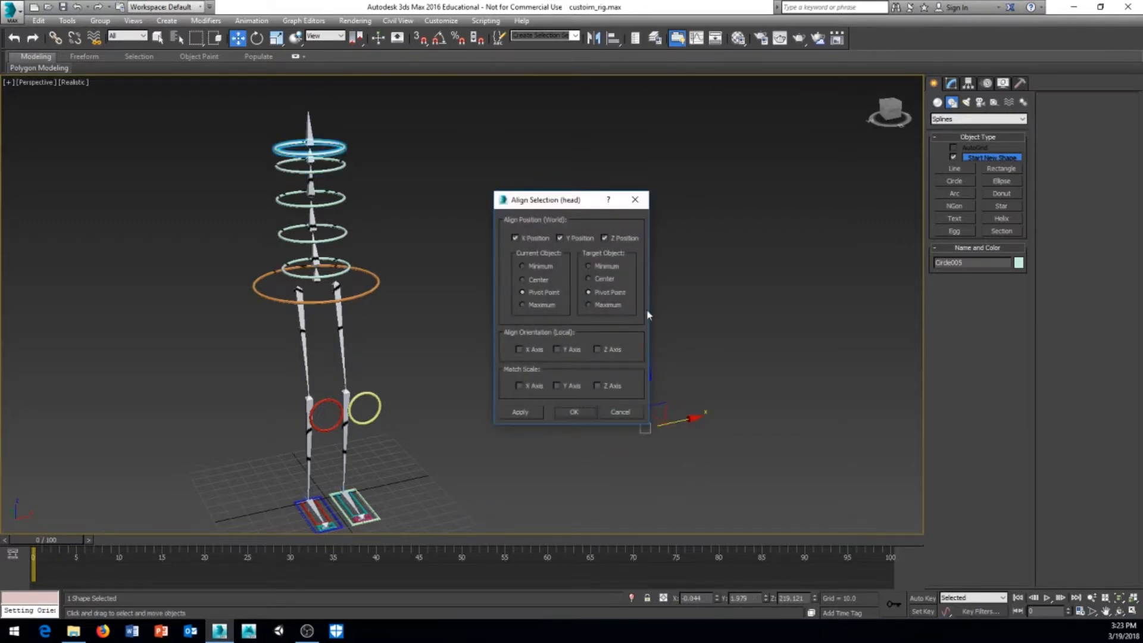
left_click(574, 412)
- Rename the lowest mint circle, at the spine01 bone, as spine01_control
middle_click_drag(480, 312, 482, 374)
scroll(484, 376, "up", 5)
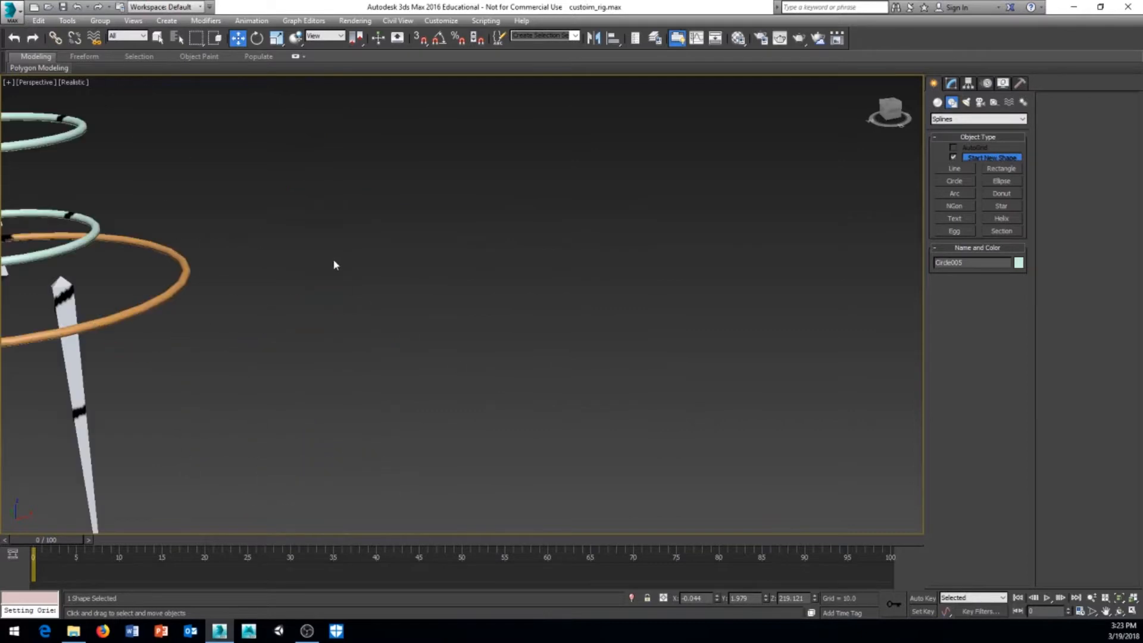
middle_click_drag(262, 262, 476, 260)
scroll(476, 261, "down", 3)
left_click(369, 255)
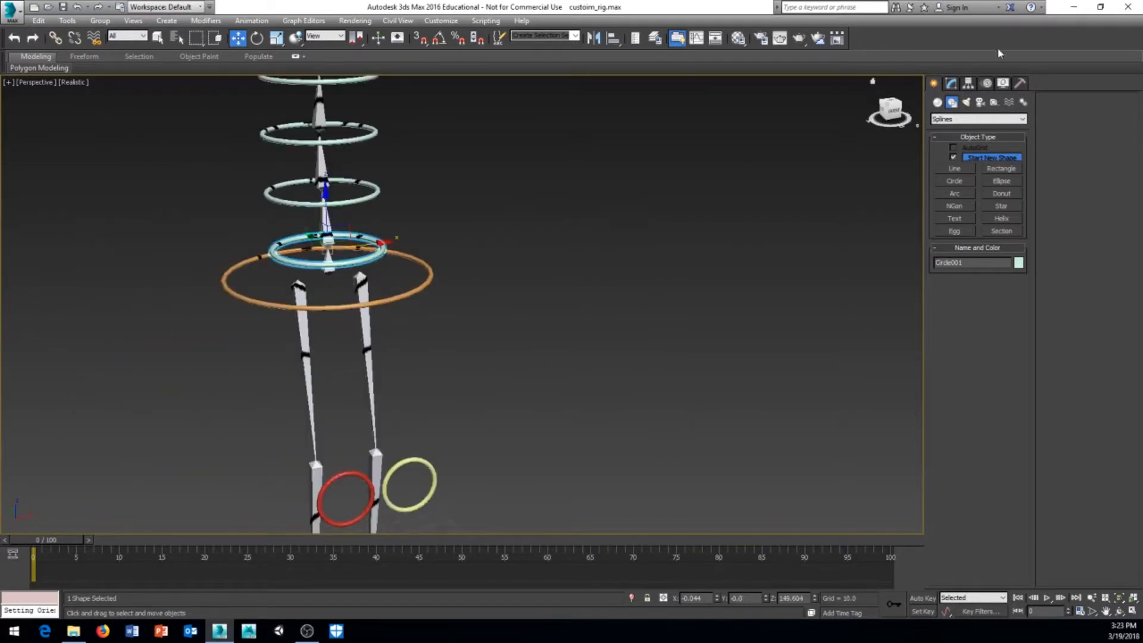
left_click(951, 83)
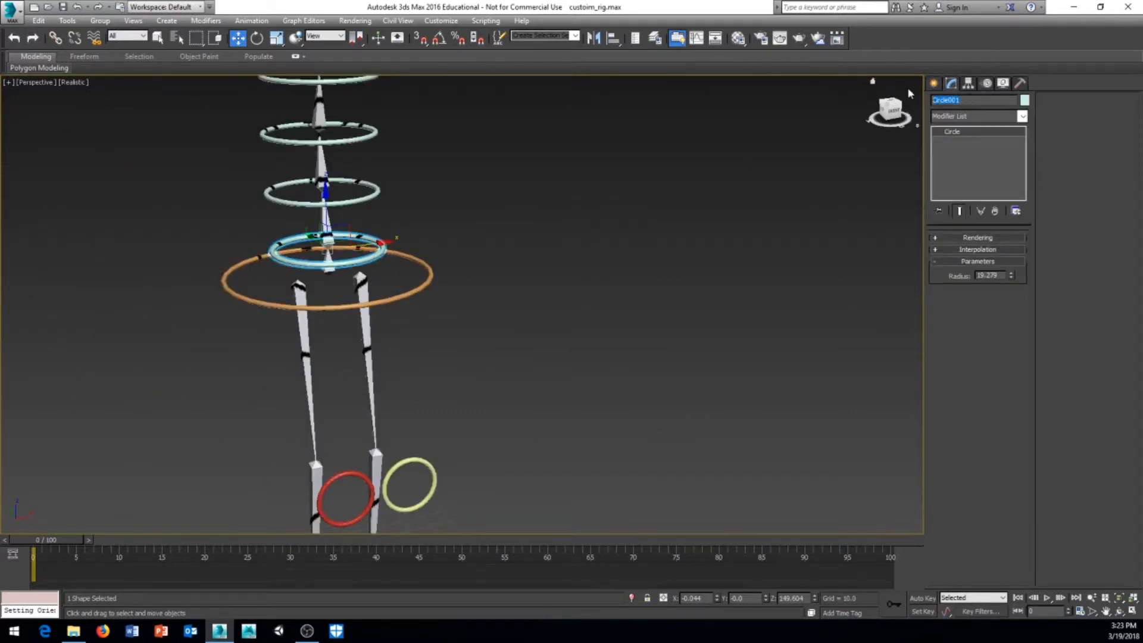
type("h")
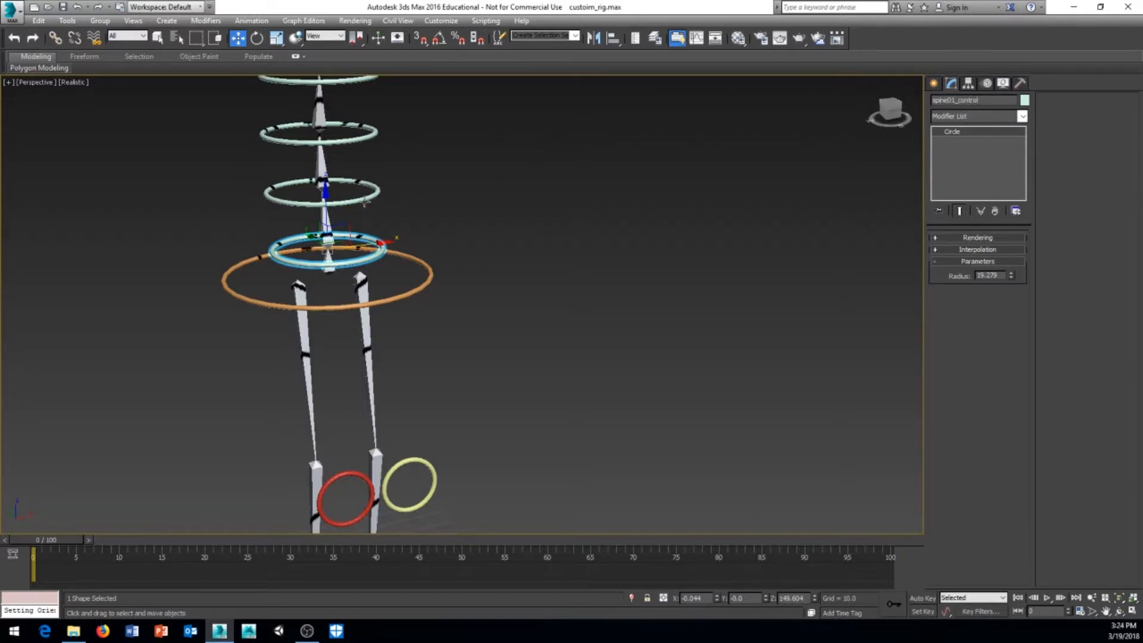
- Rename the second mint circle as spine02_control and the third one as chest_control
left_click(364, 203)
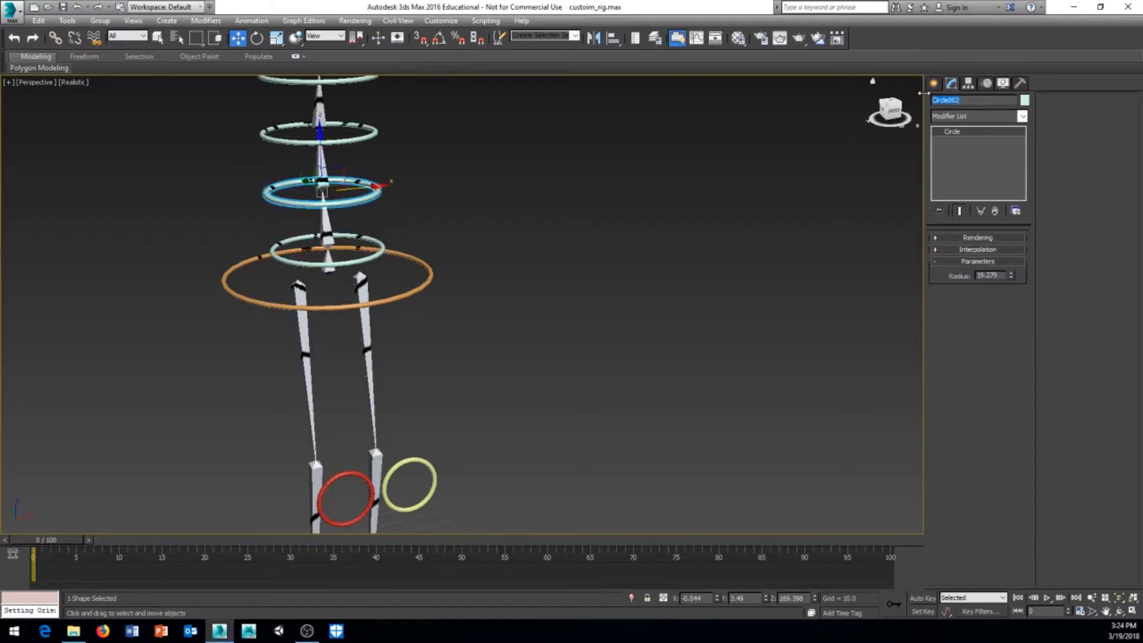
type("h")
left_click(375, 131)
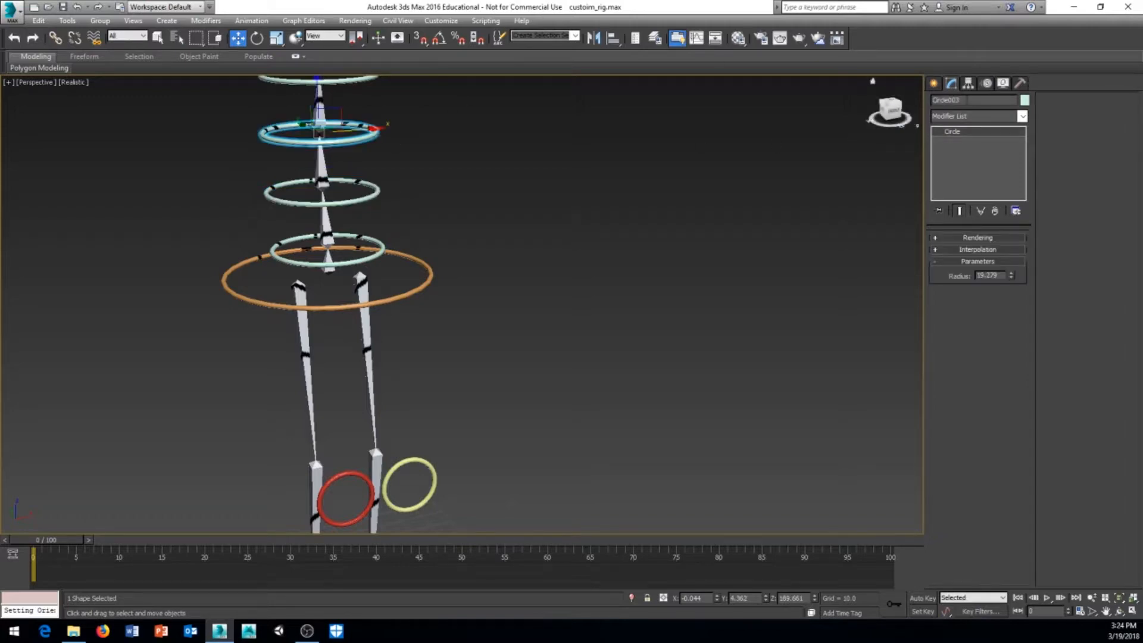
type("chest_control")
- Rename the circle at the neck bone as neck_control and the topmost circle as head_control
middle_click_drag(462, 285, 467, 478)
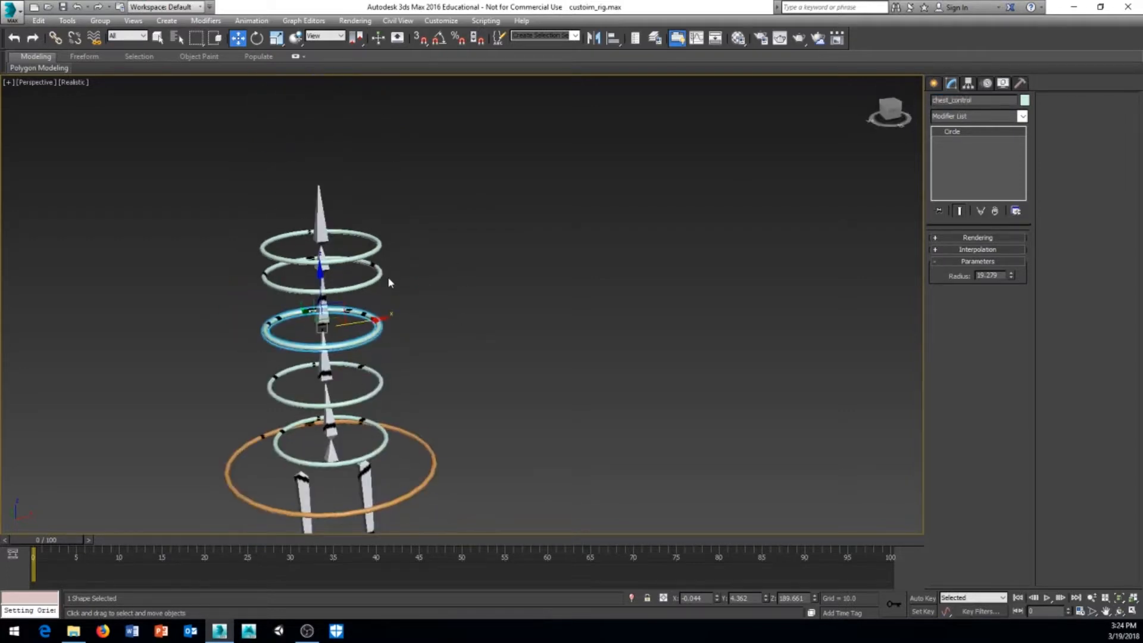
left_click(383, 276)
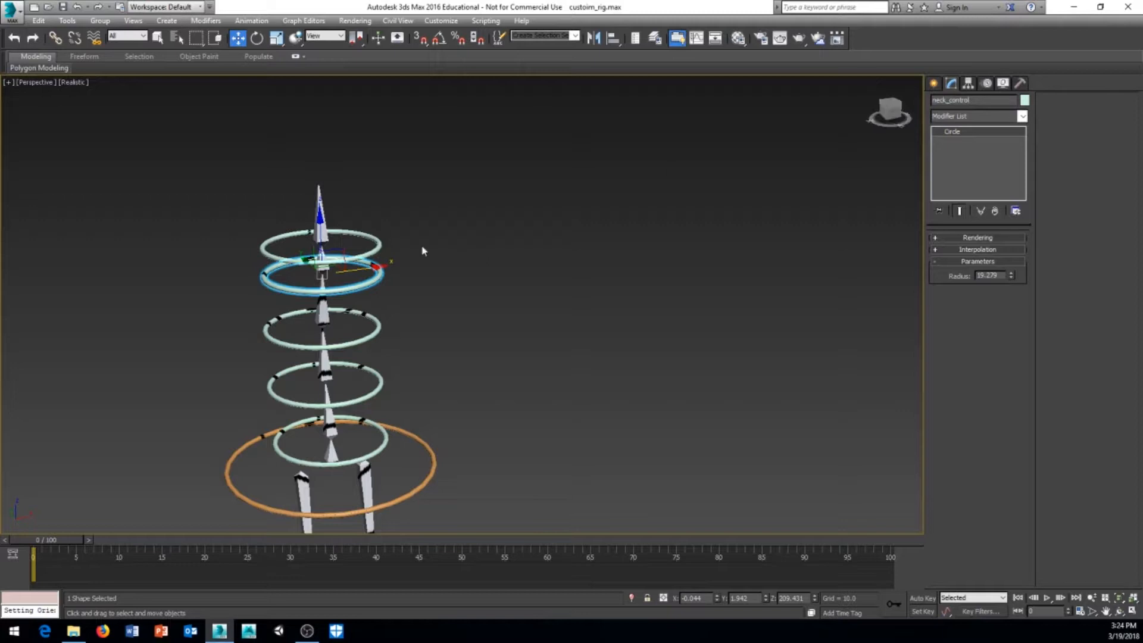
left_click(376, 241)
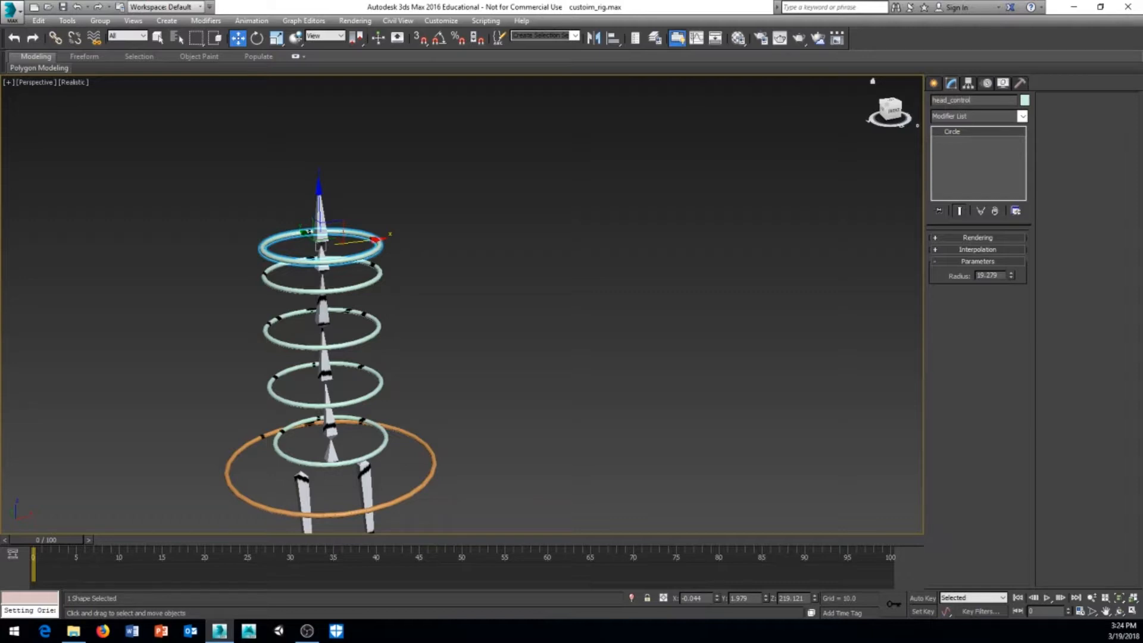
- Apply a Position Constraint to the spine01 bone with spine01_control as the target
middle_click_drag(426, 337, 424, 267)
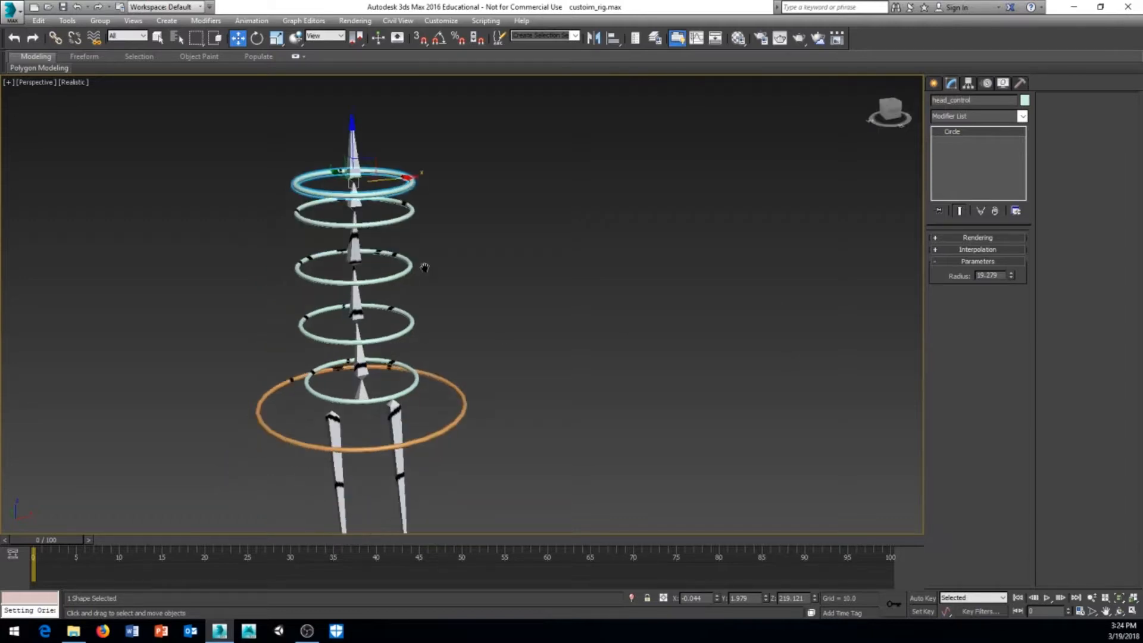
middle_click_drag(409, 364, 440, 355, "alt")
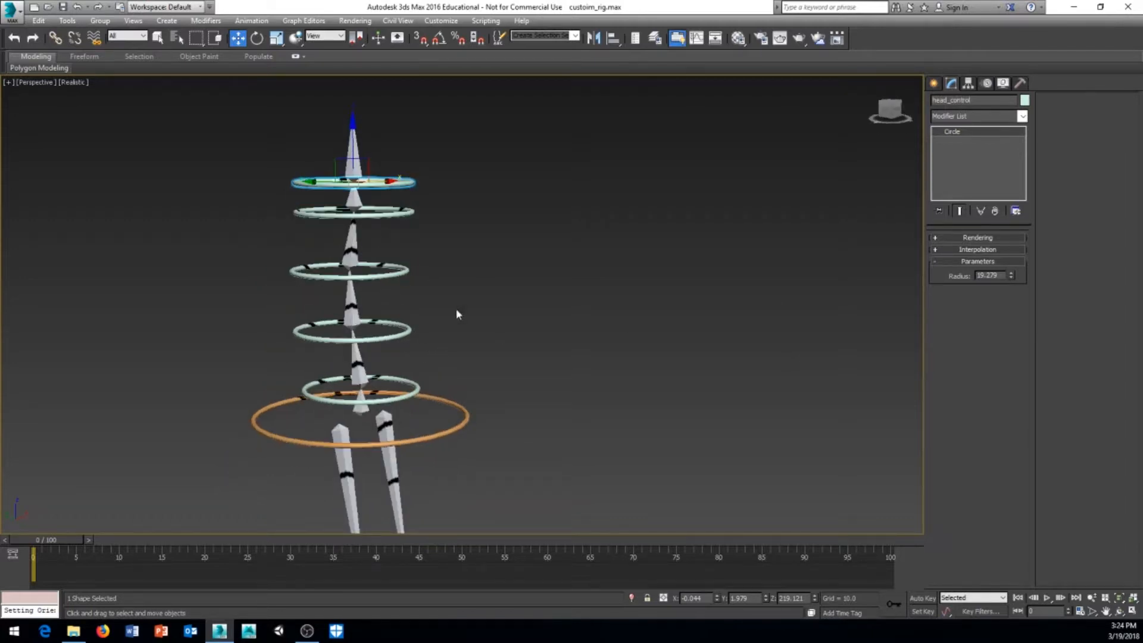
scroll(425, 379, "up", 4)
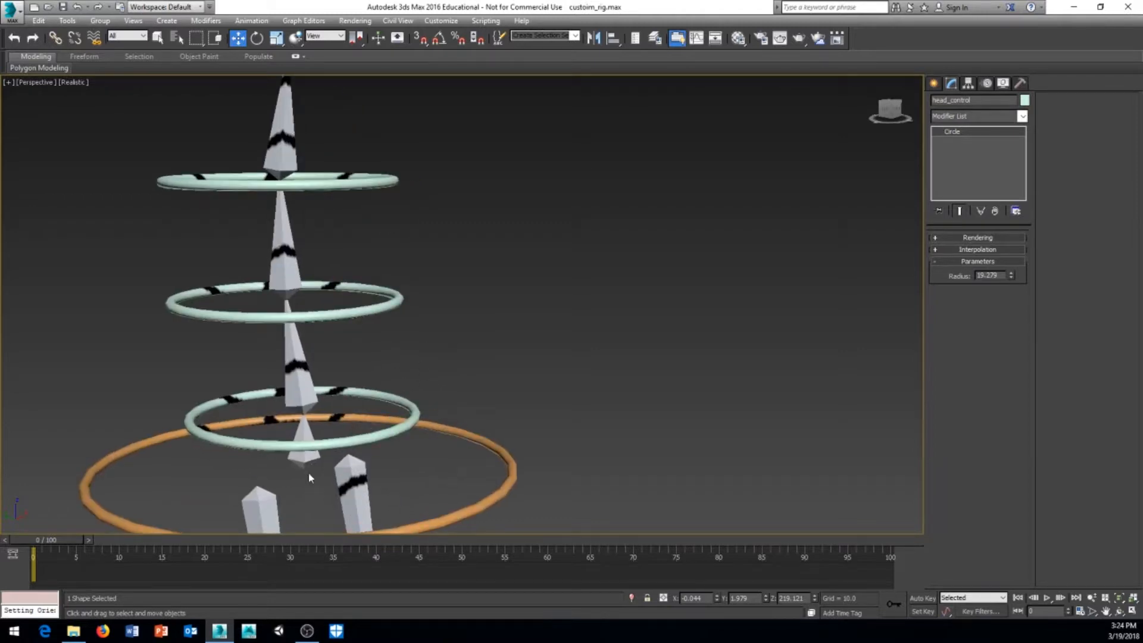
middle_click_drag(386, 333, 394, 411)
scroll(421, 331, "down", 4)
left_click(398, 388)
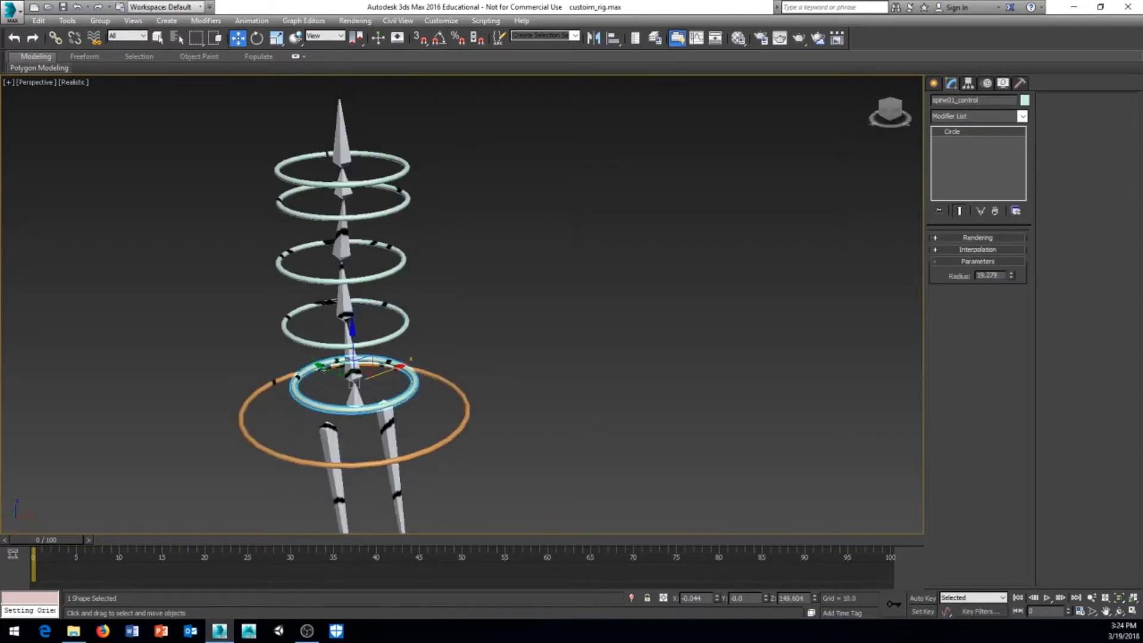
left_click(384, 381)
left_click(351, 354)
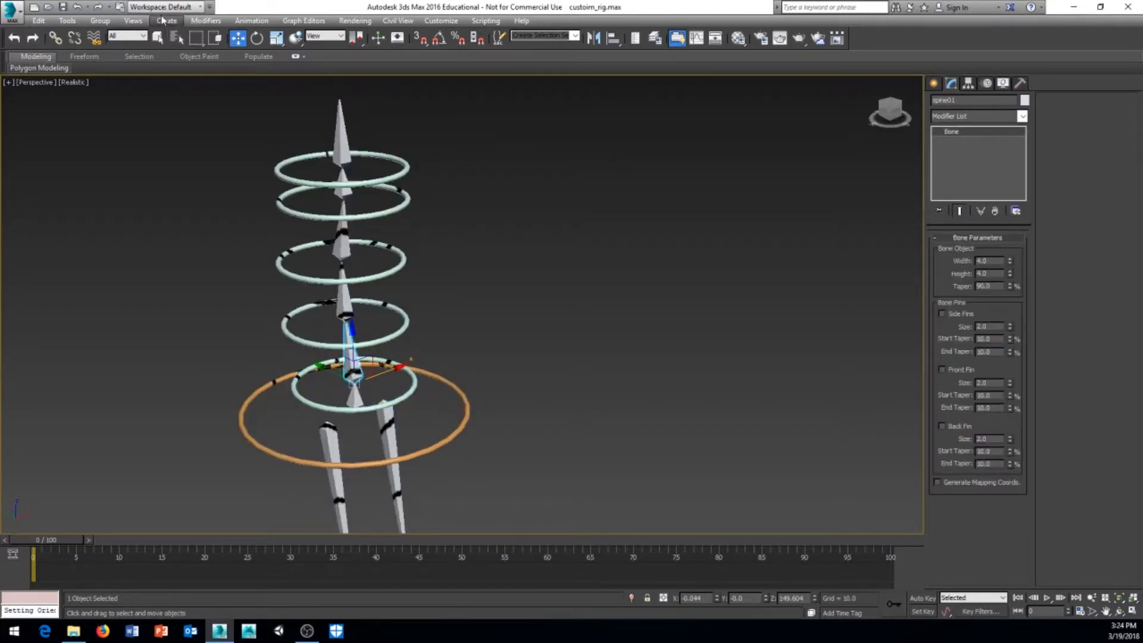
left_click(251, 21)
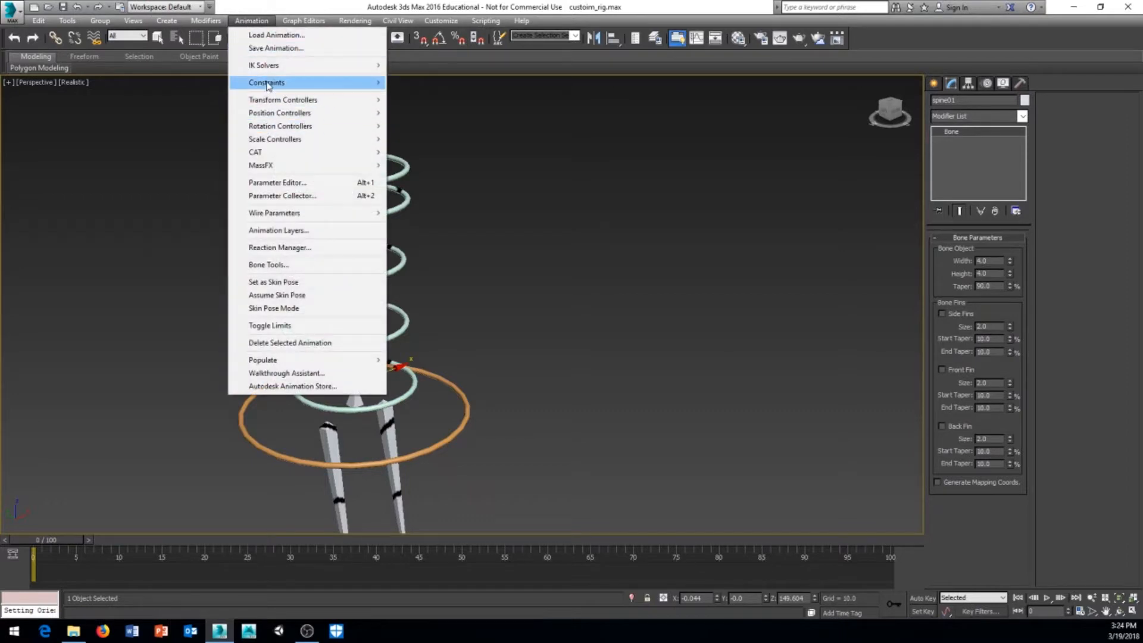
mouse_move(267, 82)
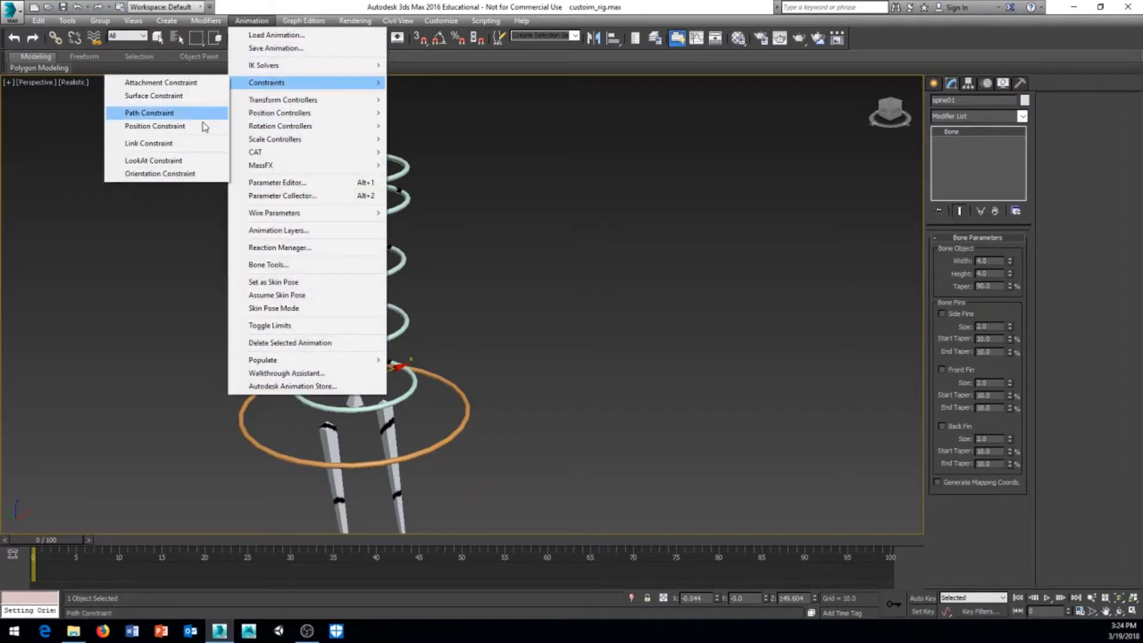
left_click(148, 127)
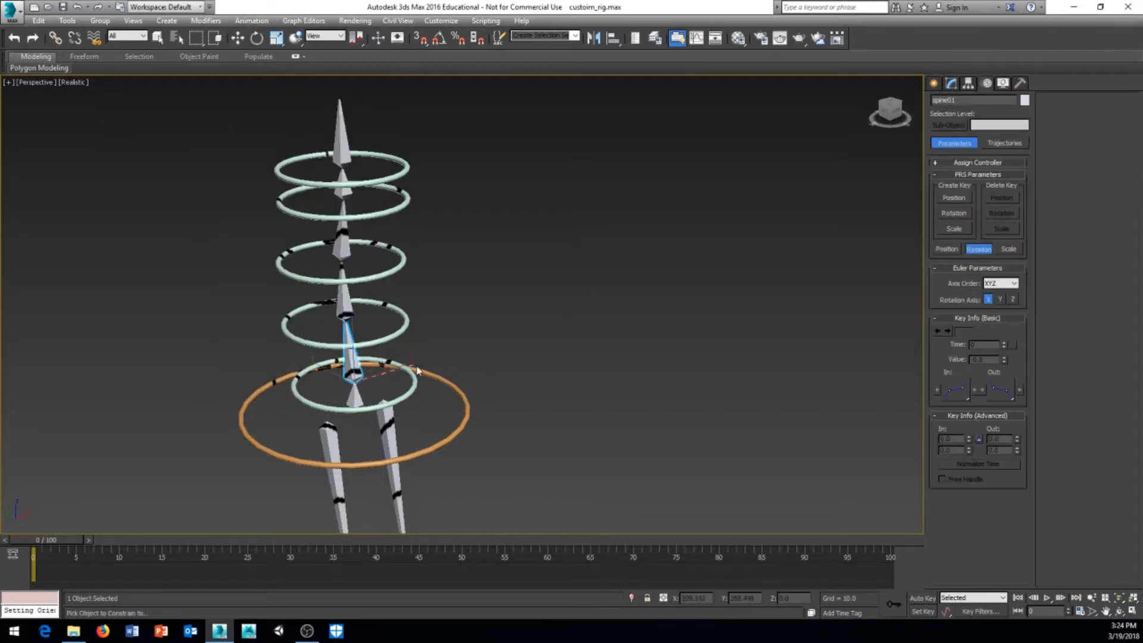
left_click(415, 386)
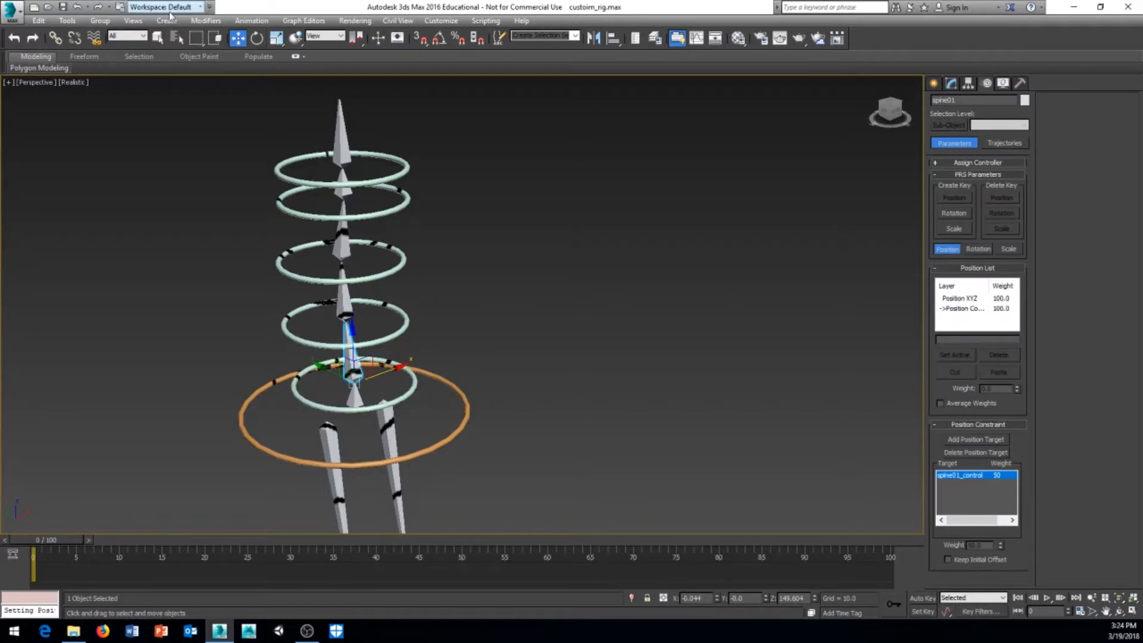
- Apply an Orientation Constraint from spine01 to spine01_control and turn on Keep Initial Offset
left_click(256, 25)
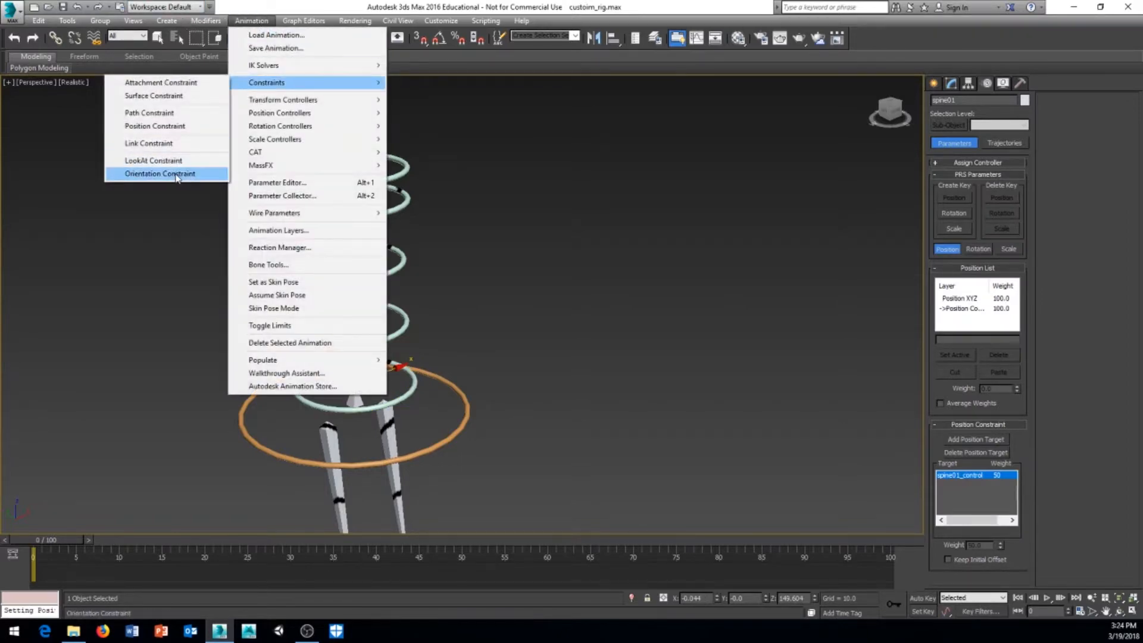
left_click(176, 177)
middle_click_drag(447, 280, 423, 271)
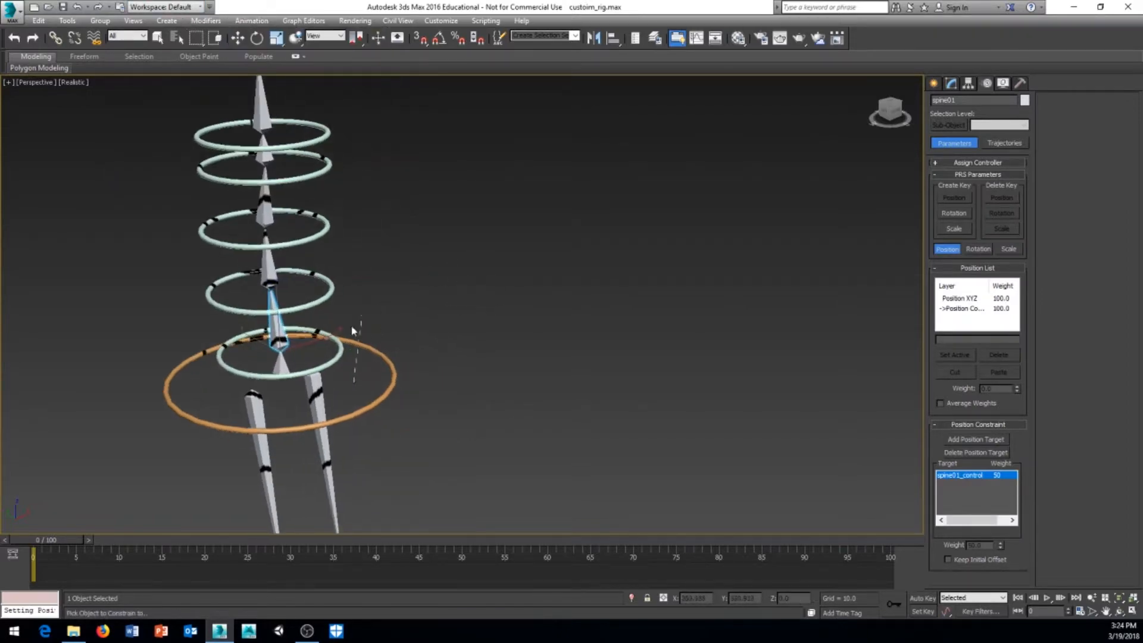
left_click(337, 358)
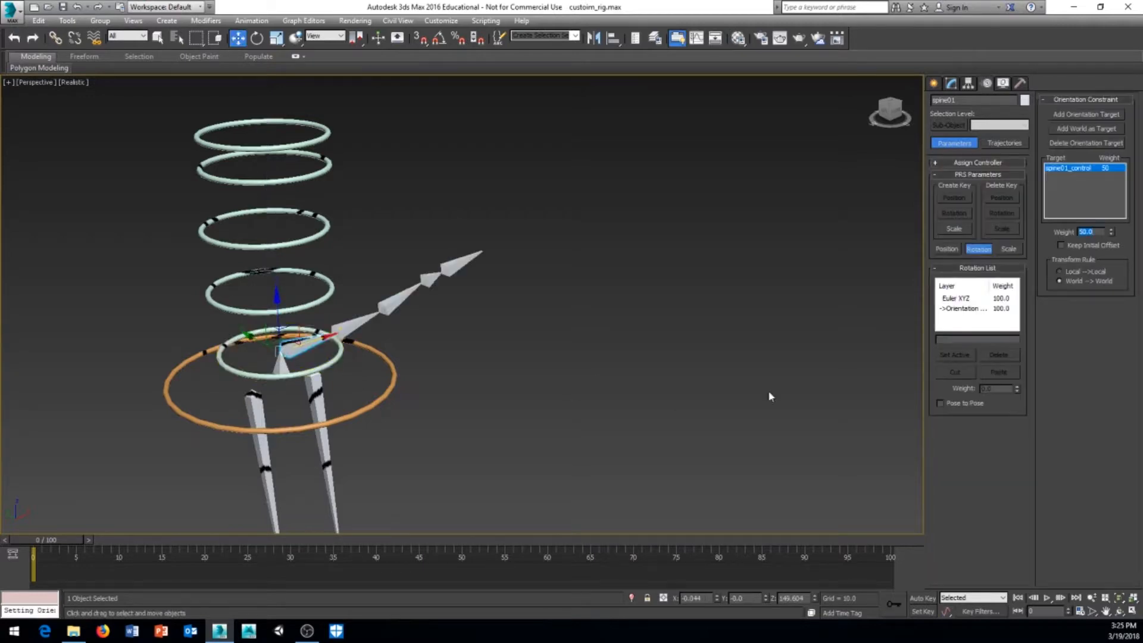
left_click(1060, 245)
- Apply a Position Constraint to the spine02 bone with spine02_control as the target
middle_click_drag(348, 323, 438, 388)
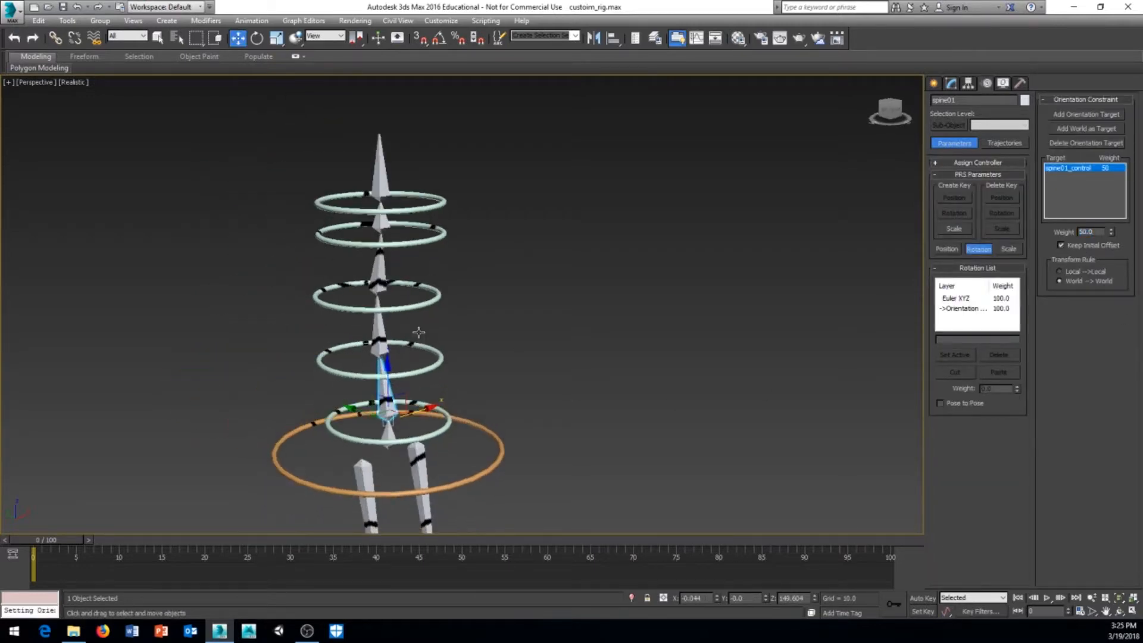
middle_click_drag(437, 333, 454, 340)
left_click(402, 314)
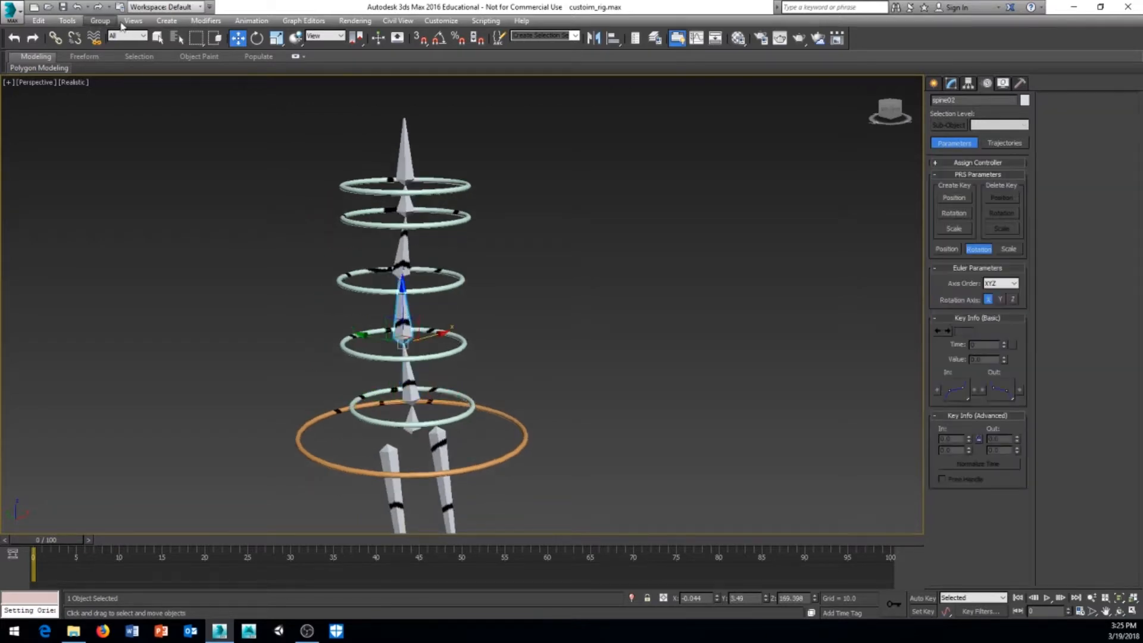
left_click(251, 20)
mouse_move(272, 84)
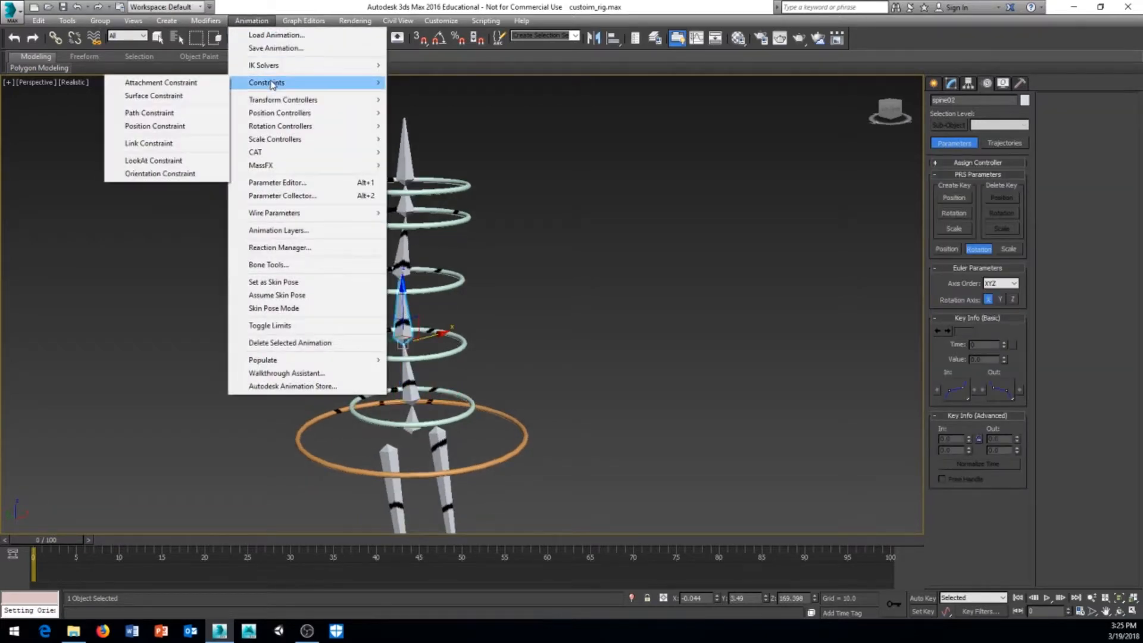
left_click(156, 126)
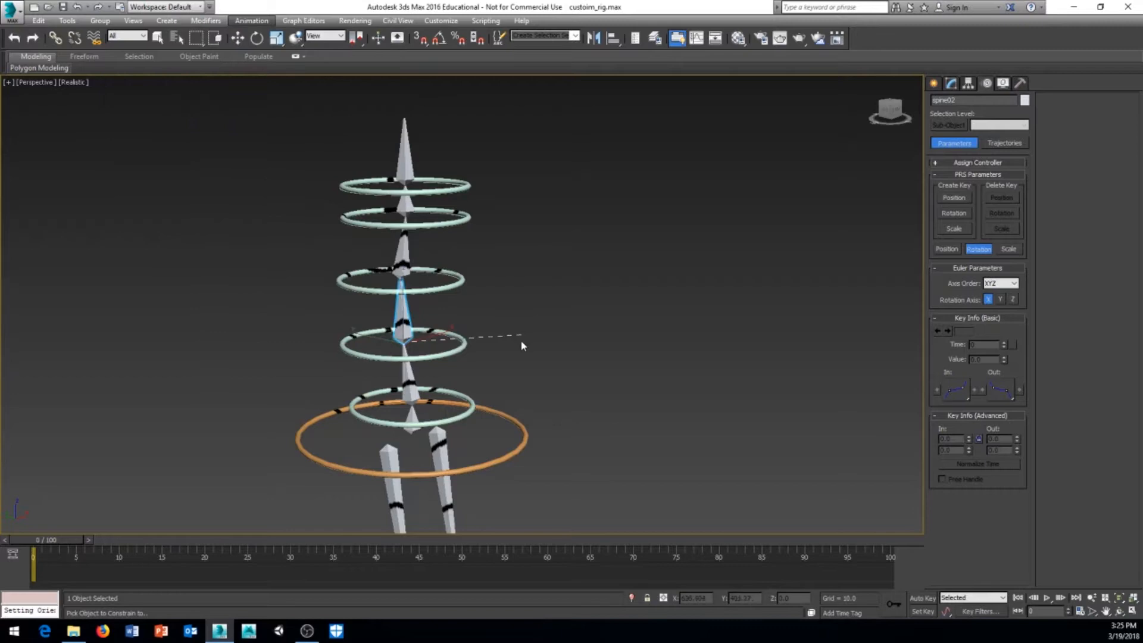
left_click(463, 348)
- Apply an Orientation Constraint from spine02 to spine02_control and turn on Keep Initial Offset
left_click(251, 20)
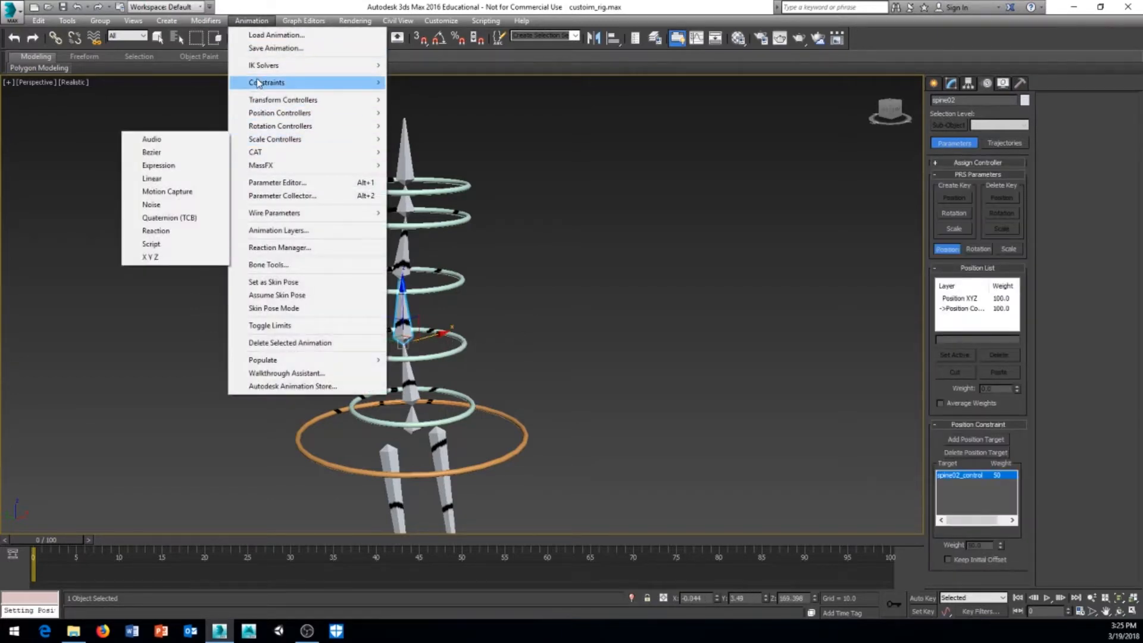
mouse_move(257, 82)
left_click(158, 175)
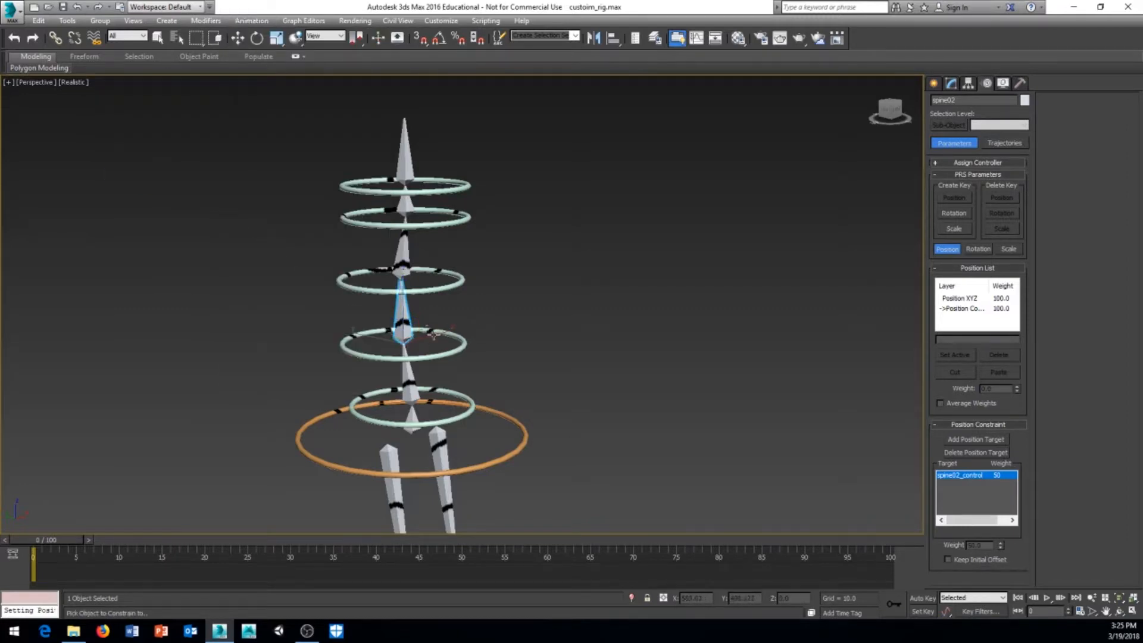
left_click(453, 352)
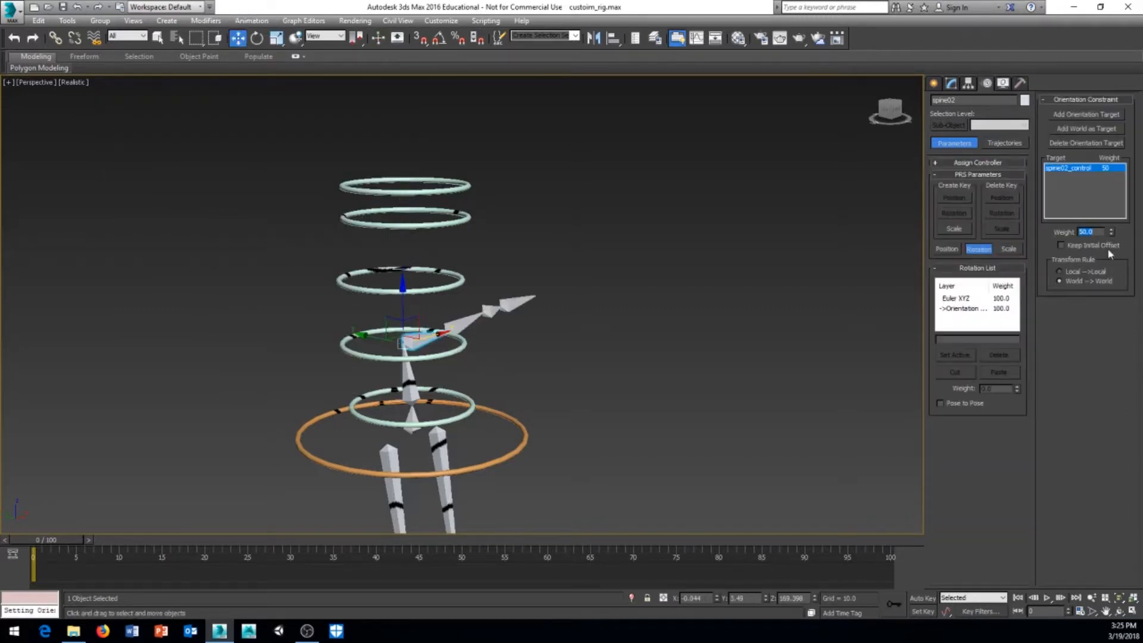
left_click(1065, 245)
- Apply a Link Constraint to the chest bone with chest_control as the target
middle_click_drag(578, 302, 569, 317)
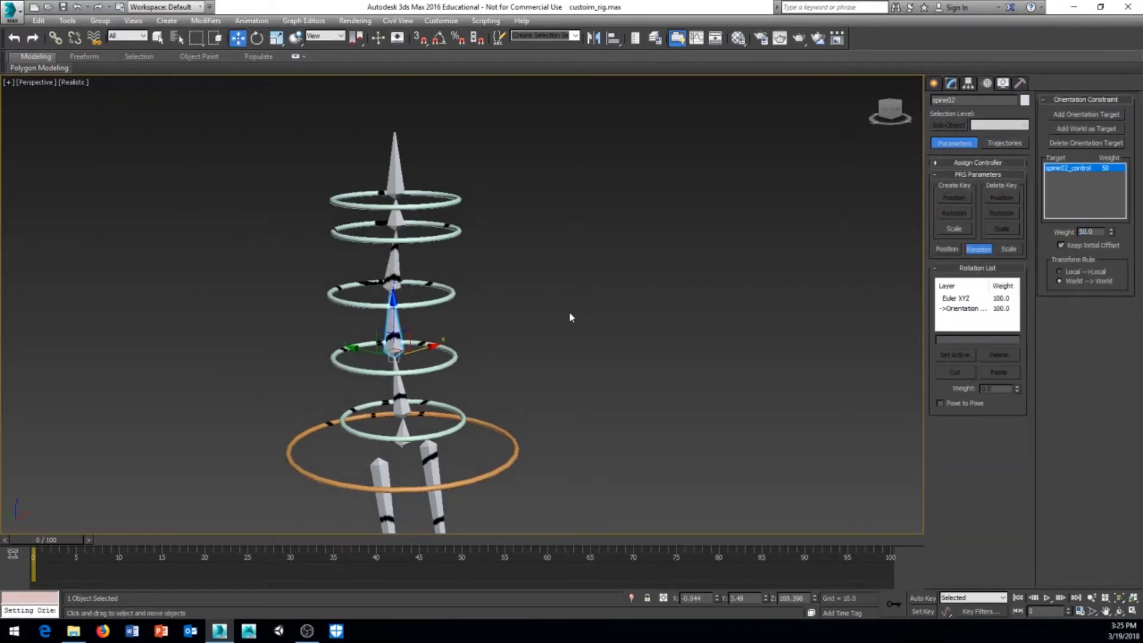
left_click(473, 269)
middle_click_drag(457, 283, 507, 262, "alt")
left_click(499, 260)
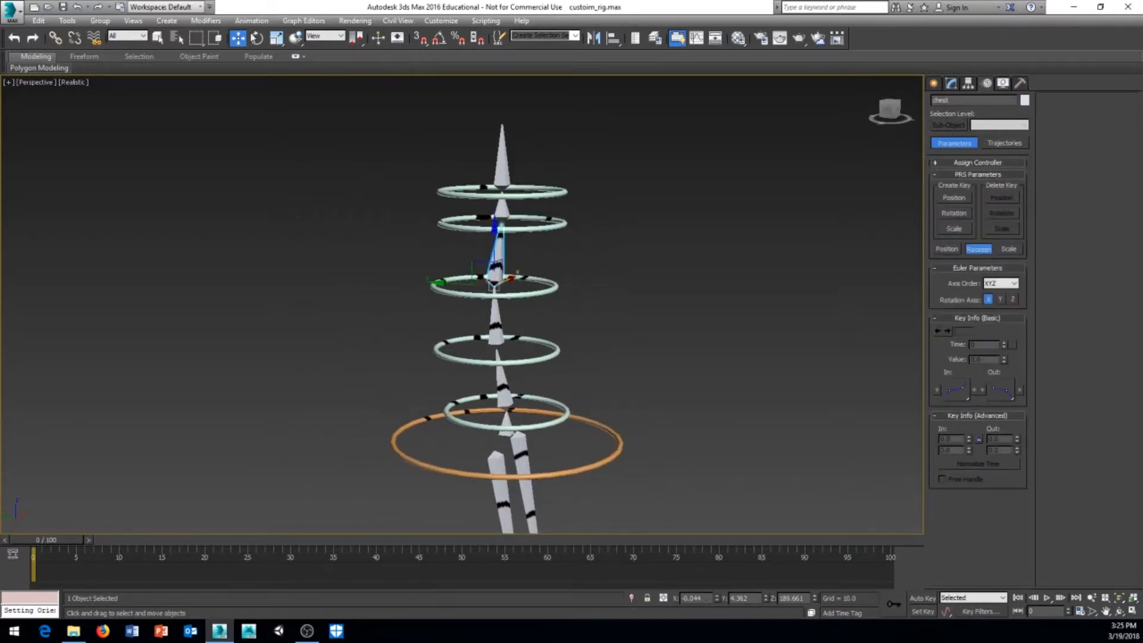
left_click(251, 20)
mouse_move(266, 82)
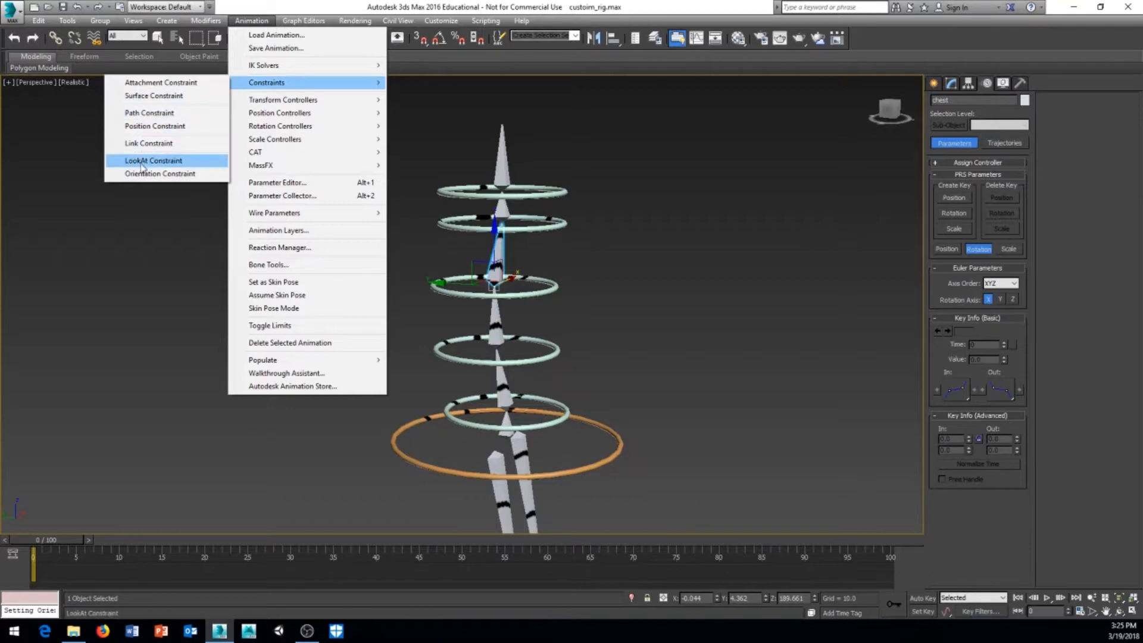
left_click(138, 144)
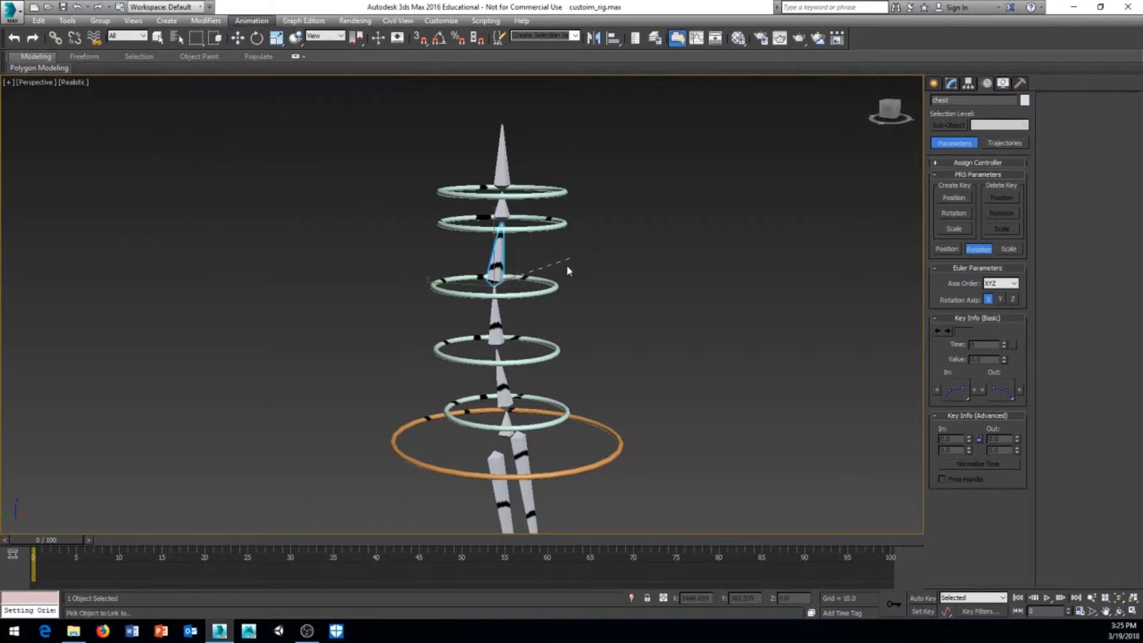
left_click(543, 292)
- Undo the Link Constraint on the chest bone
middle_click_drag(590, 265, 478, 233)
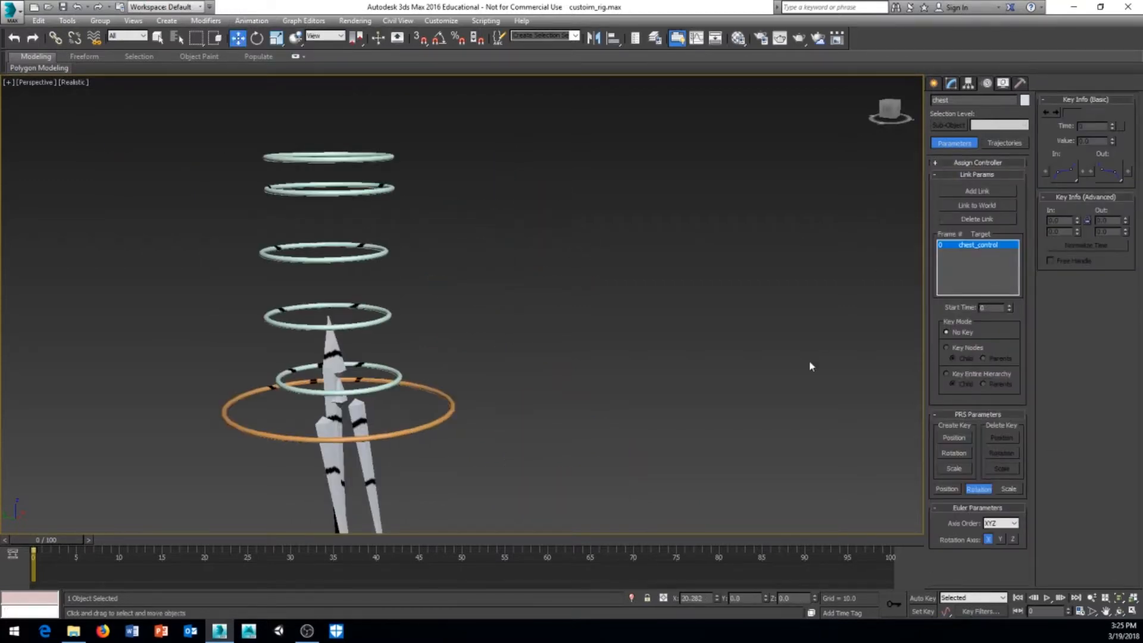
middle_click_drag(470, 301, 420, 315)
scroll(513, 334, "down", 4)
scroll(477, 203, "down", 3)
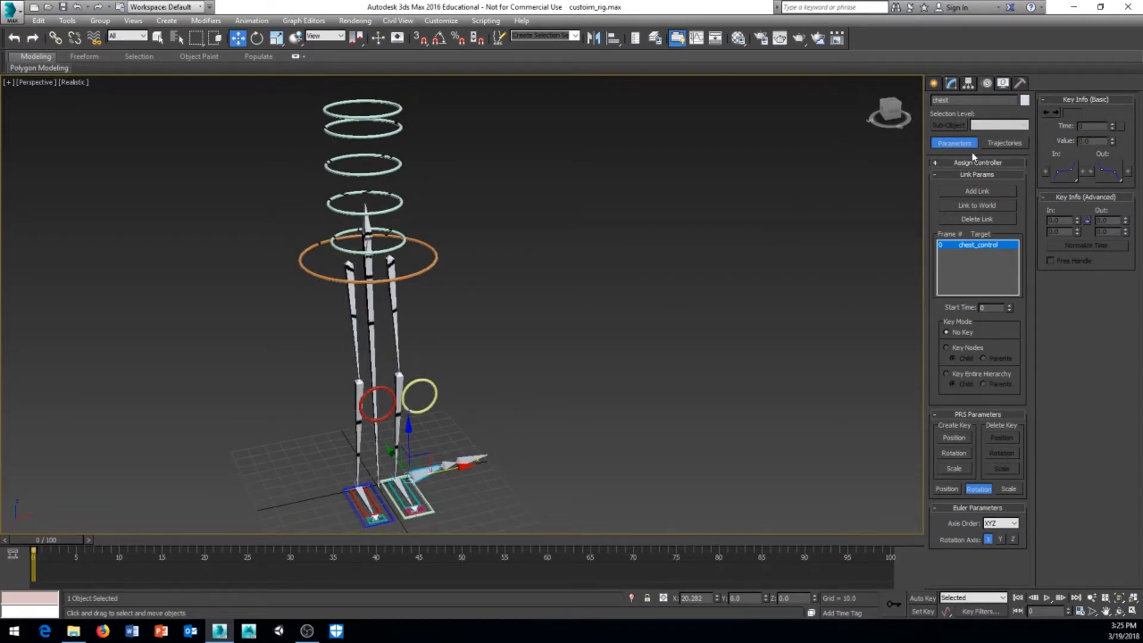
left_click(960, 162)
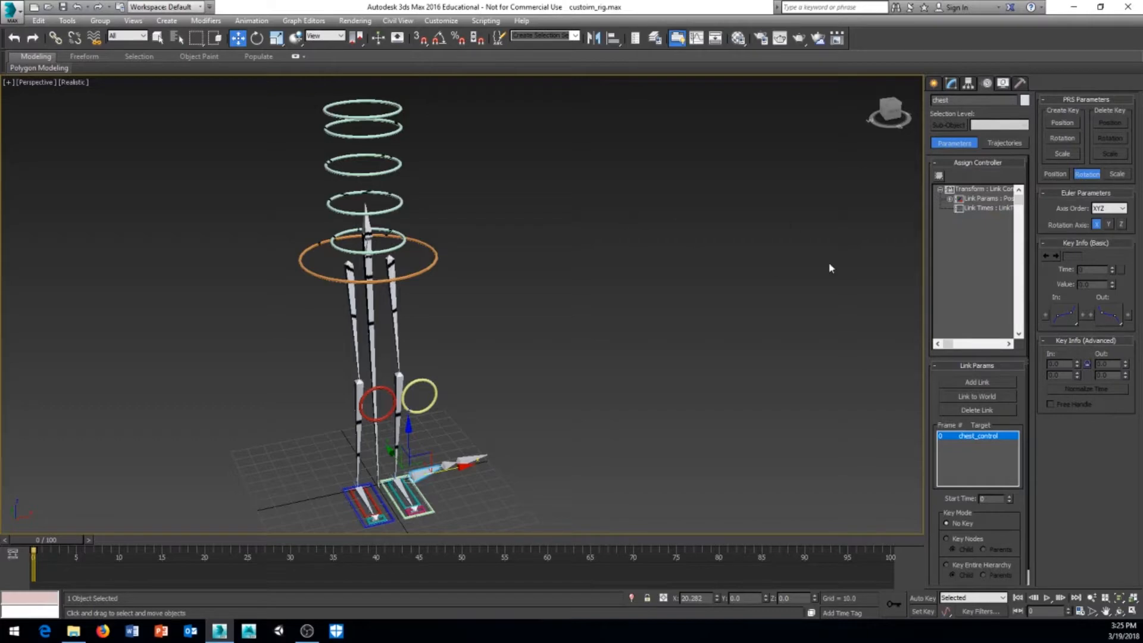
scroll(545, 268, "down", 4)
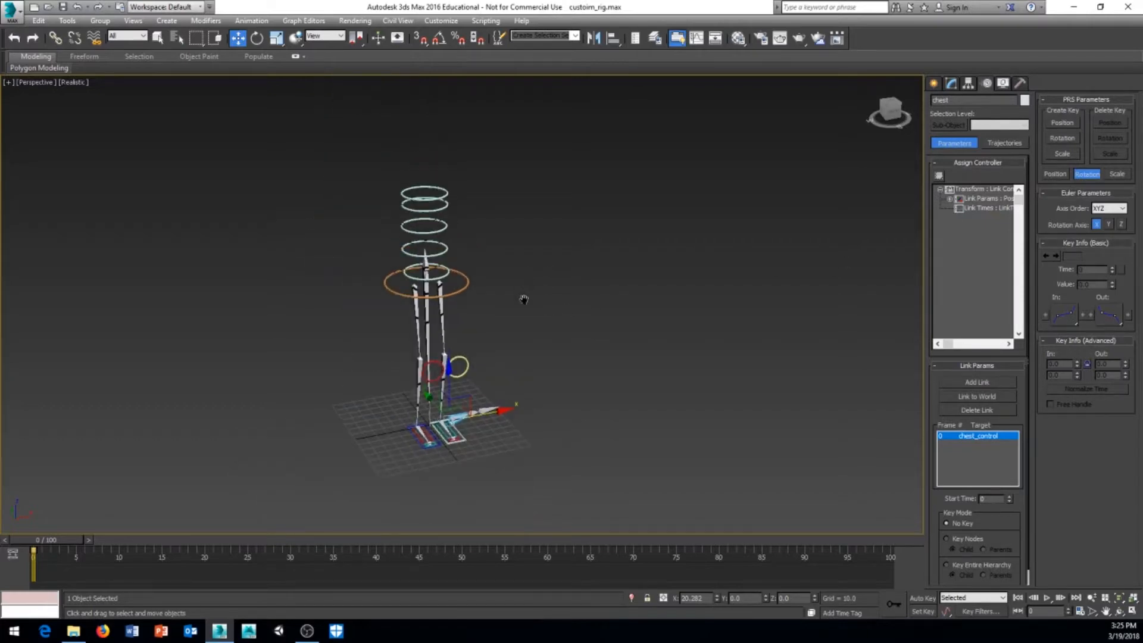
key("ctrl+z")
middle_click_drag(495, 204, 464, 295)
scroll(465, 295, "up", 5)
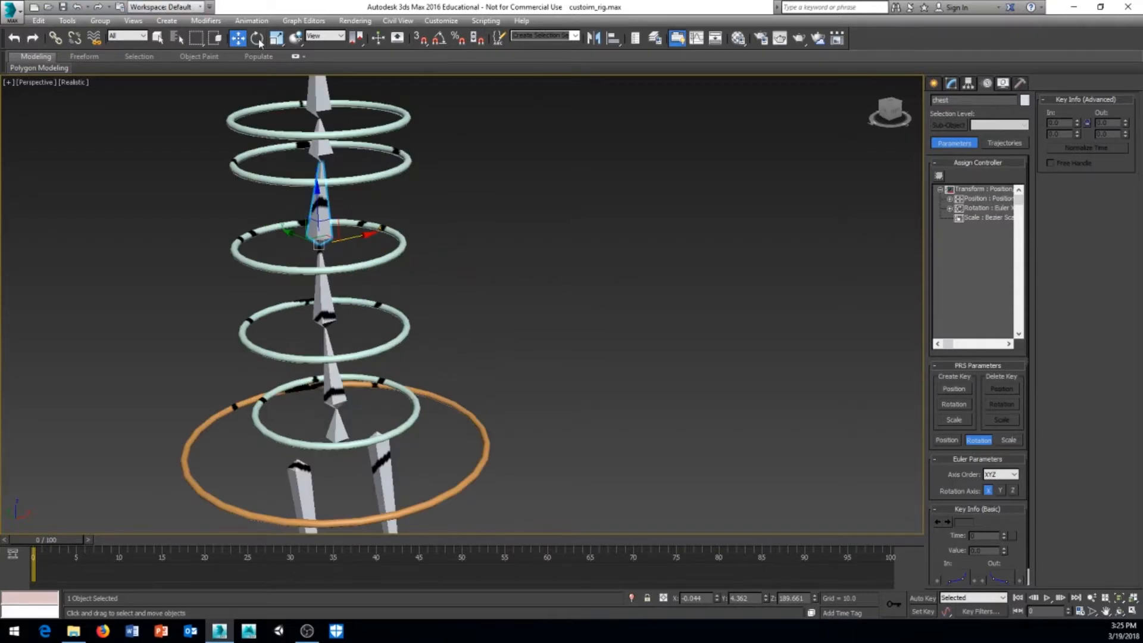
- Apply a Position Constraint to the chest bone with chest_control as the target
left_click(238, 23)
mouse_move(270, 84)
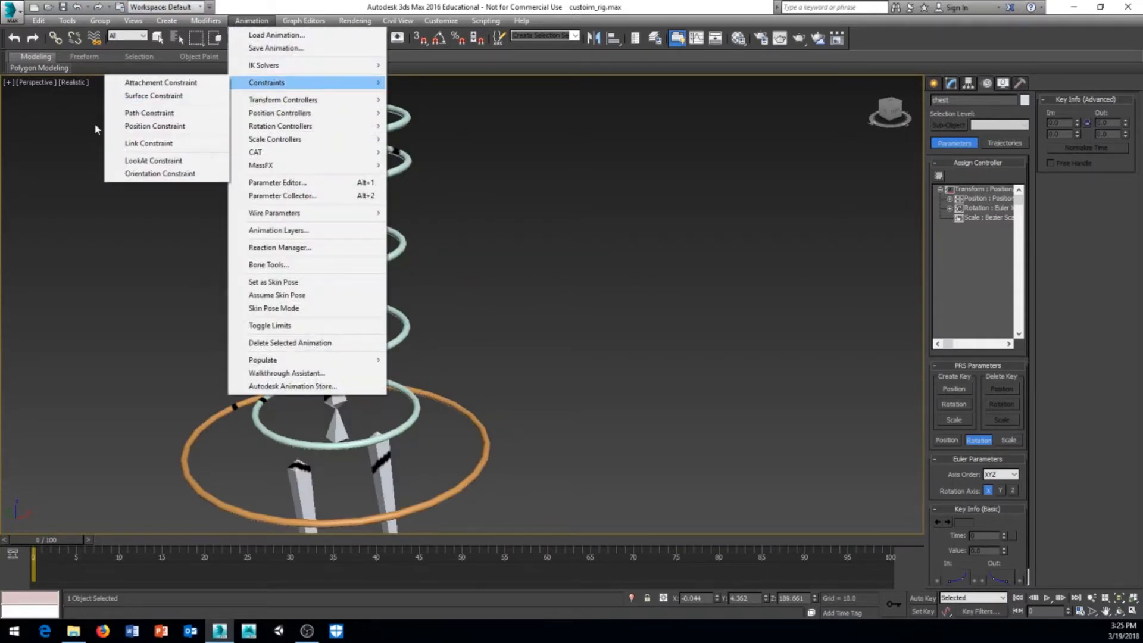
left_click(150, 127)
left_click(399, 250)
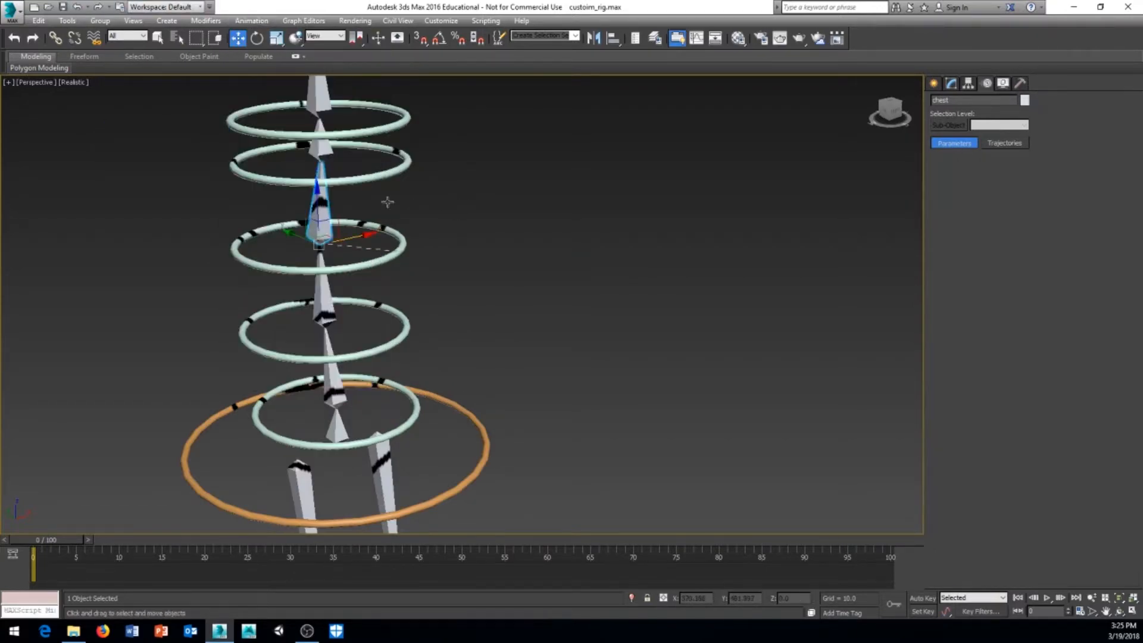
- Apply an Orientation Constraint from the chest bone to chest_control and turn on Keep Initial Offset
left_click(251, 20)
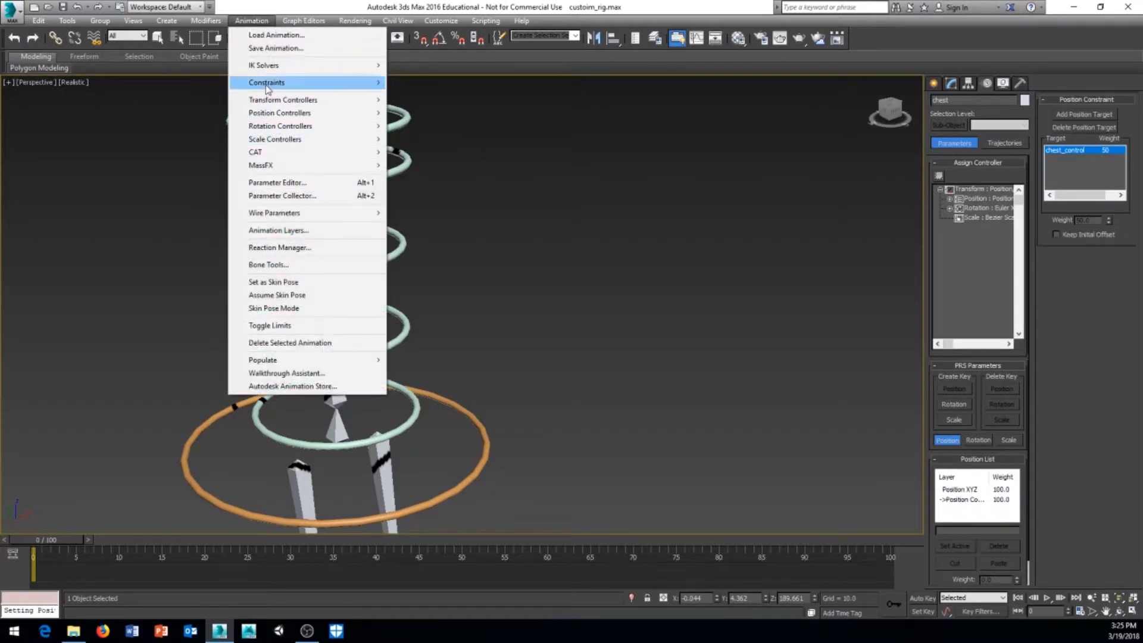
mouse_move(269, 84)
left_click(161, 174)
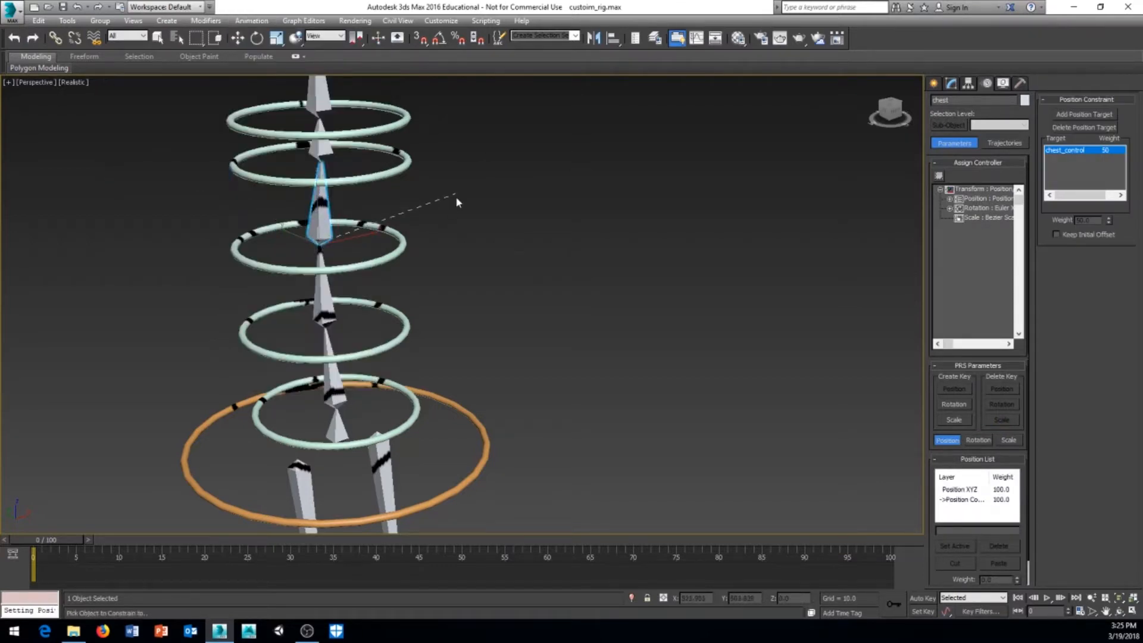
left_click(403, 246)
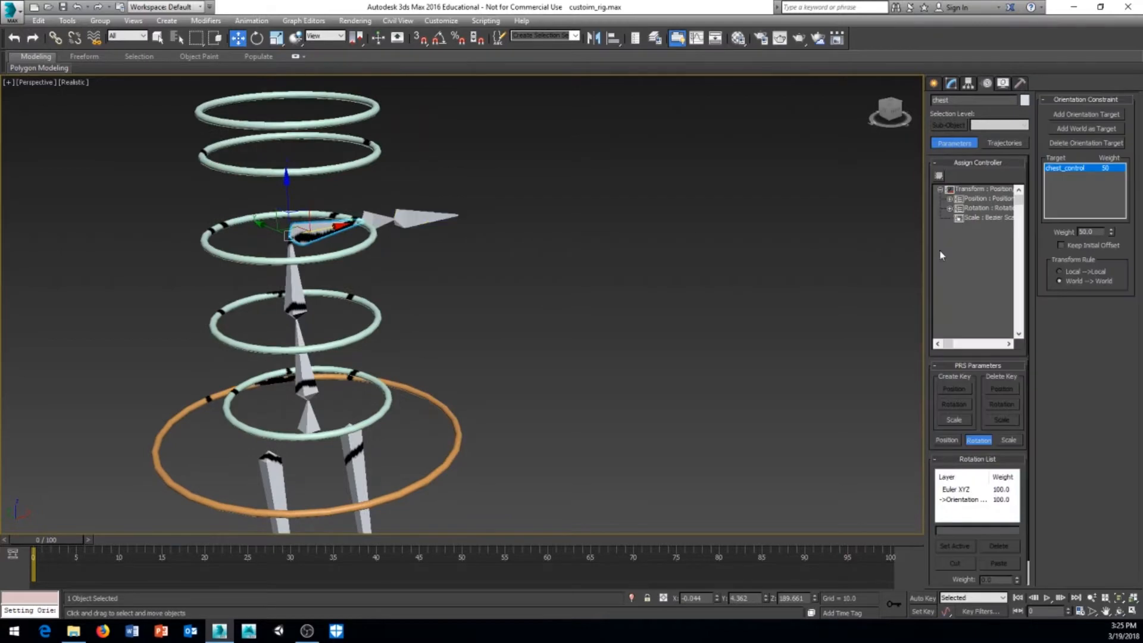
left_click(1062, 246)
- Apply a Position Constraint to the neck bone with neck_control as the target
middle_click_drag(648, 181, 385, 266, "alt")
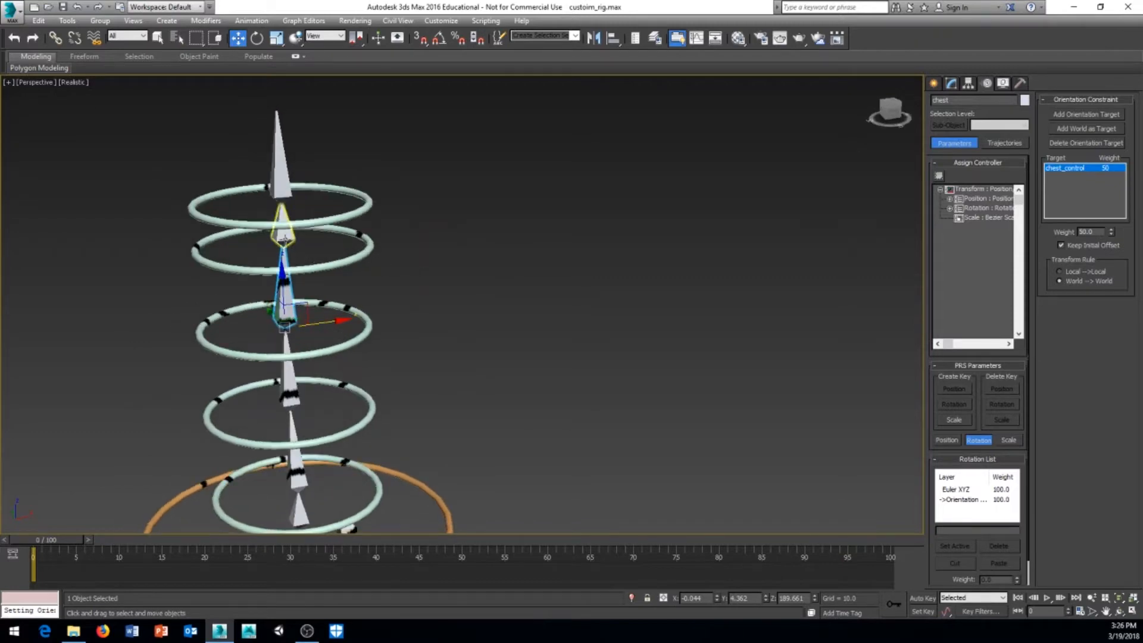
left_click(284, 237)
left_click(245, 19)
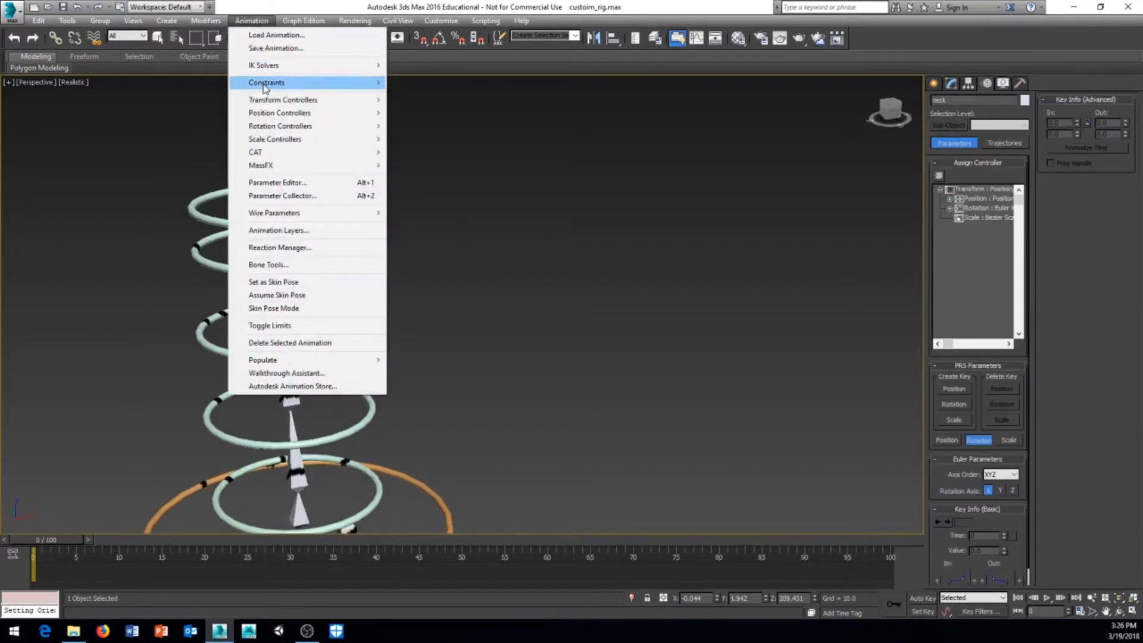
mouse_move(298, 83)
left_click(171, 128)
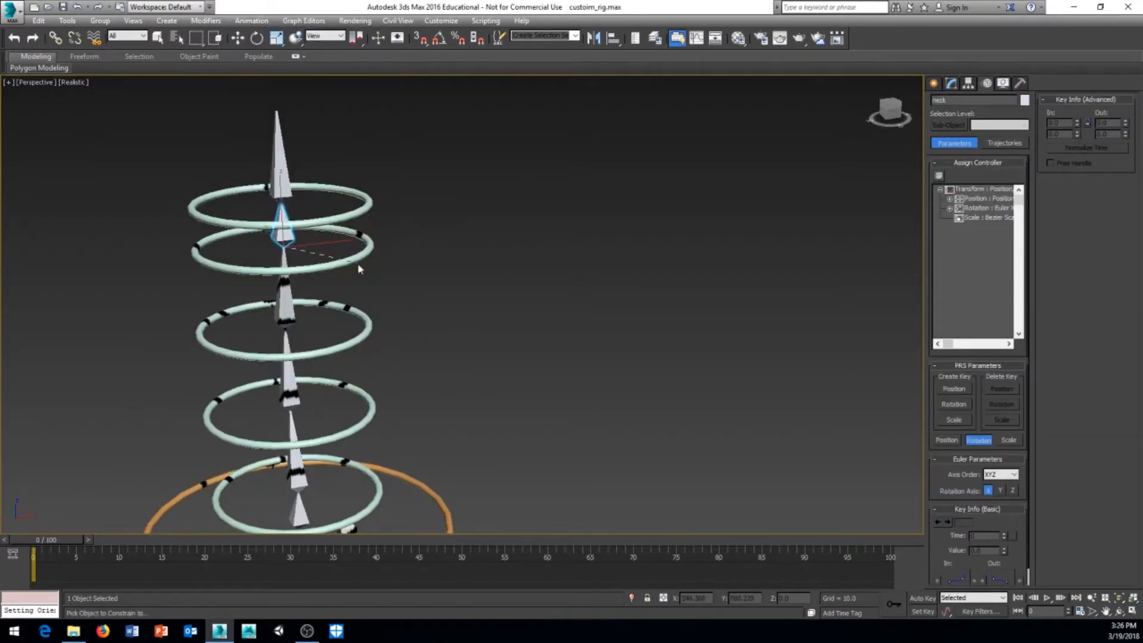
left_click(358, 260)
- Apply an Orientation Constraint from the neck bone to neck_control and turn on Keep Initial Offset
left_click(251, 20)
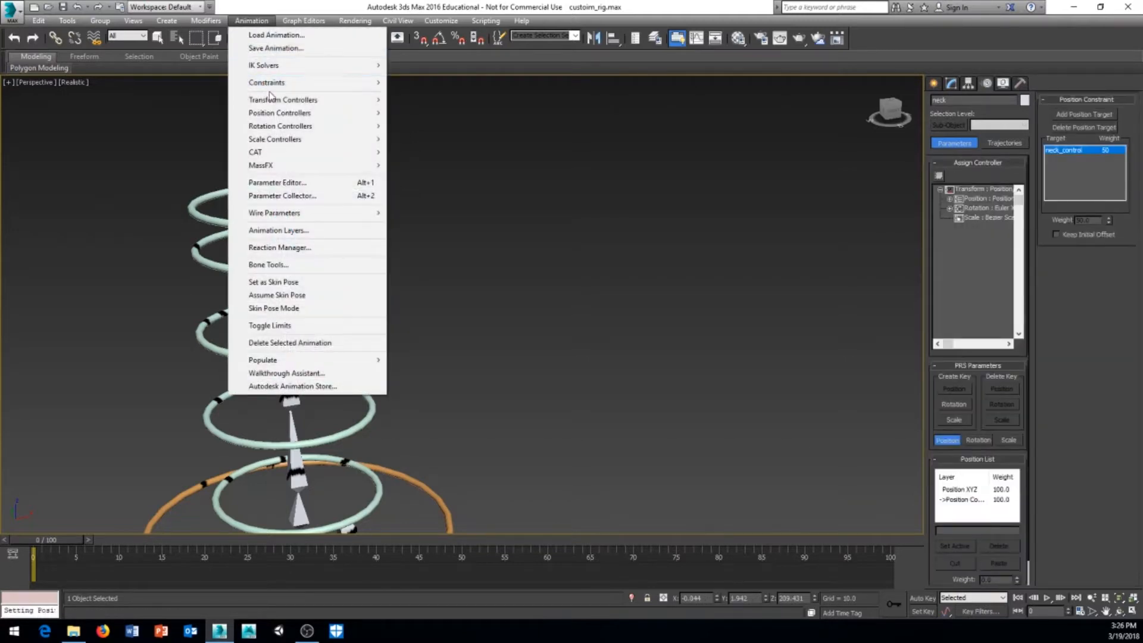
mouse_move(297, 82)
left_click(179, 173)
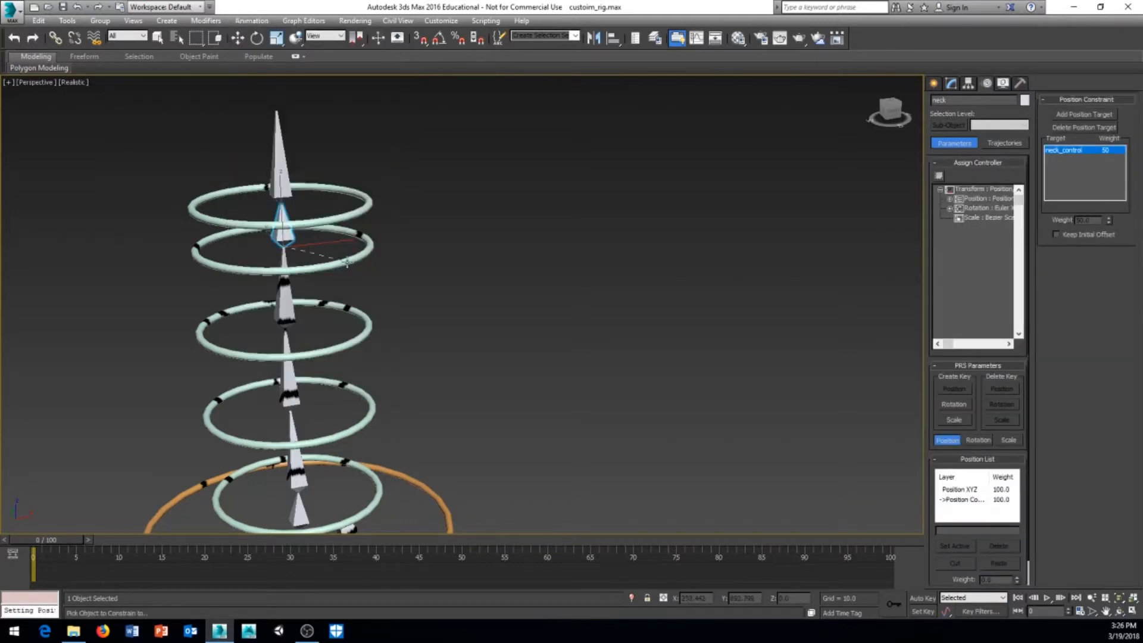
left_click(347, 262)
left_click(1060, 245)
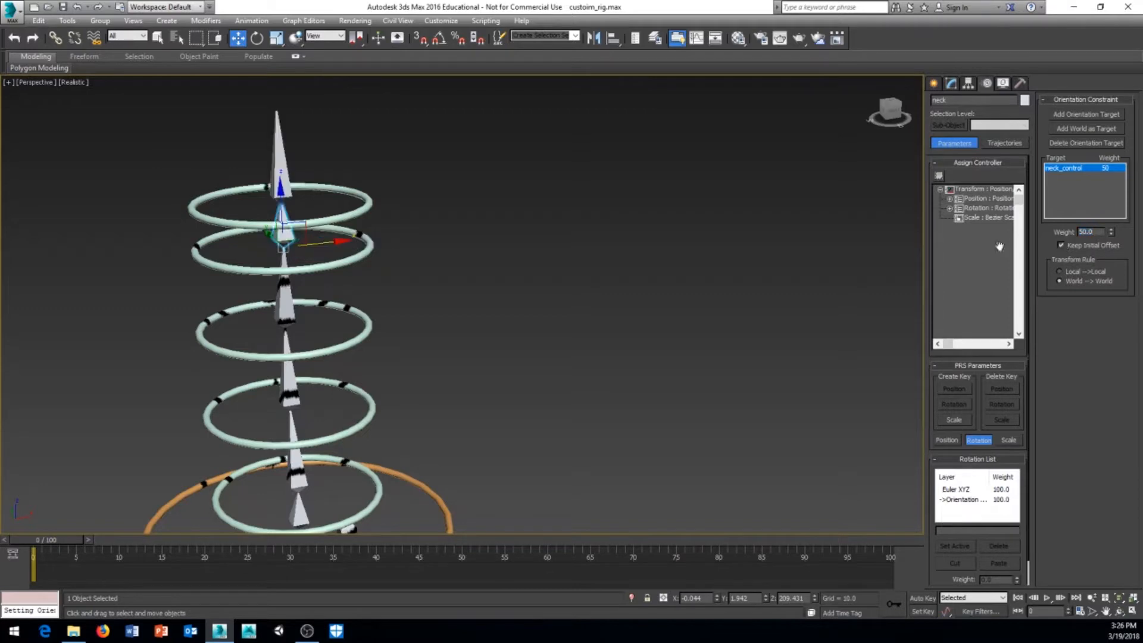
- Apply a Position Constraint to the head bone with head_control as the target
left_click_drag(251, 172, 251, 170)
left_click(251, 20)
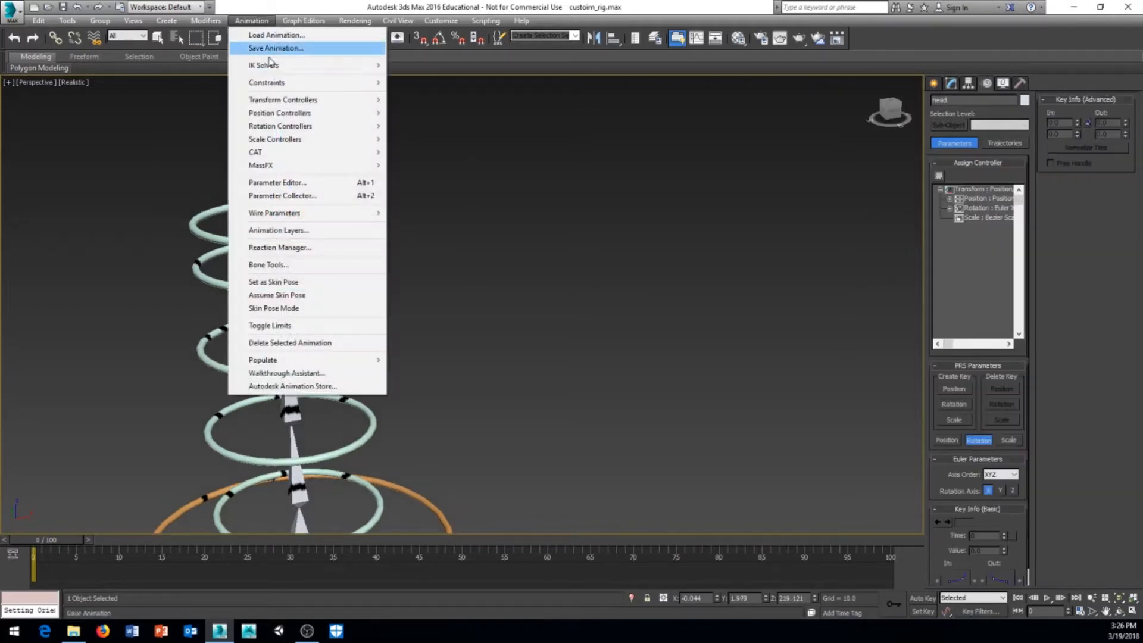
mouse_move(268, 82)
left_click(167, 126)
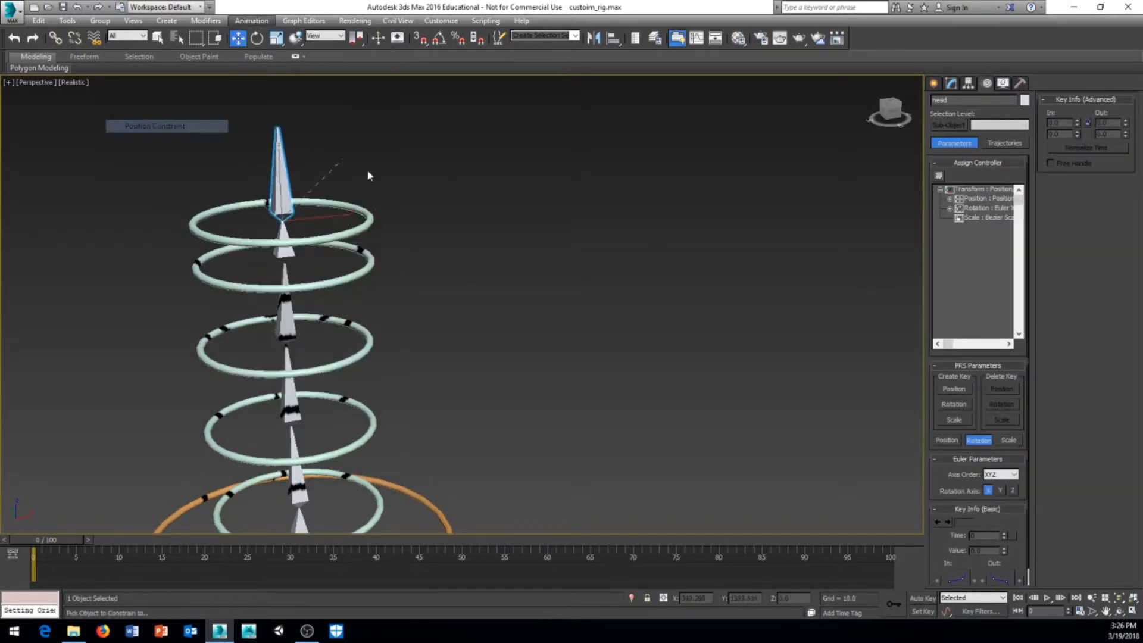
left_click(369, 220)
- Apply an Orientation Constraint from the head bone to head_control and turn on Keep Initial Offset
left_click(251, 20)
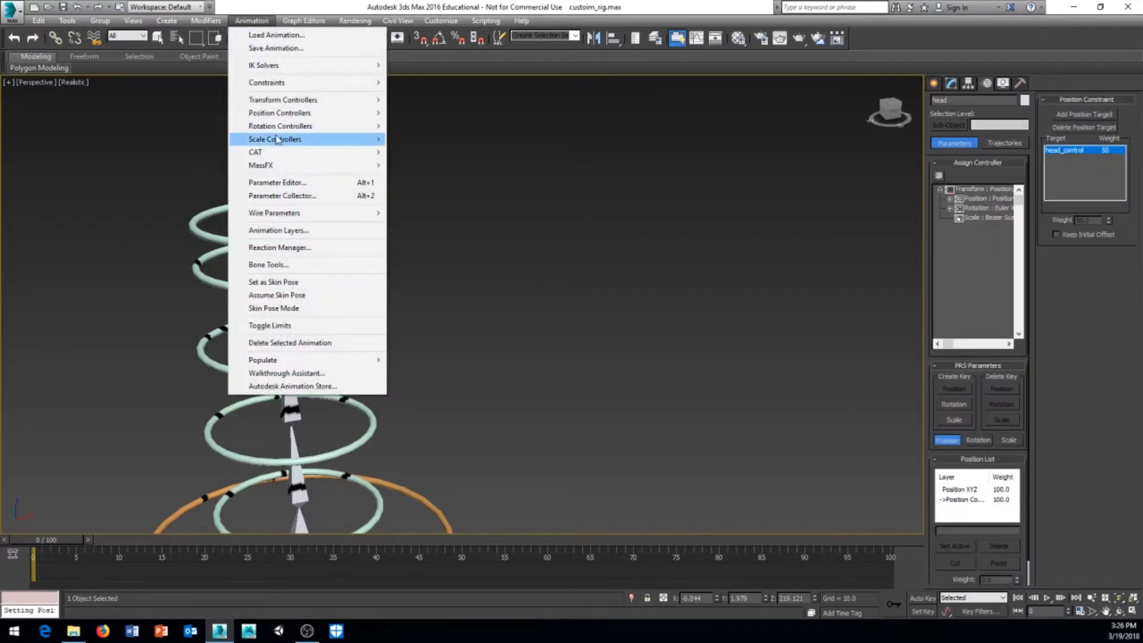
mouse_move(267, 82)
left_click(159, 173)
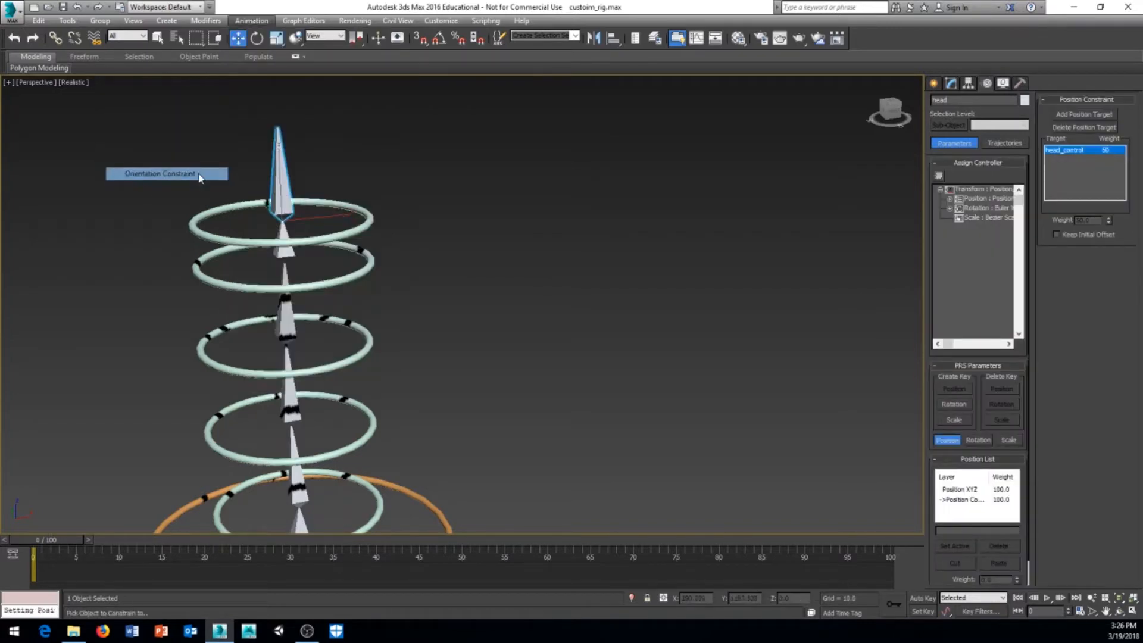
left_click(370, 221)
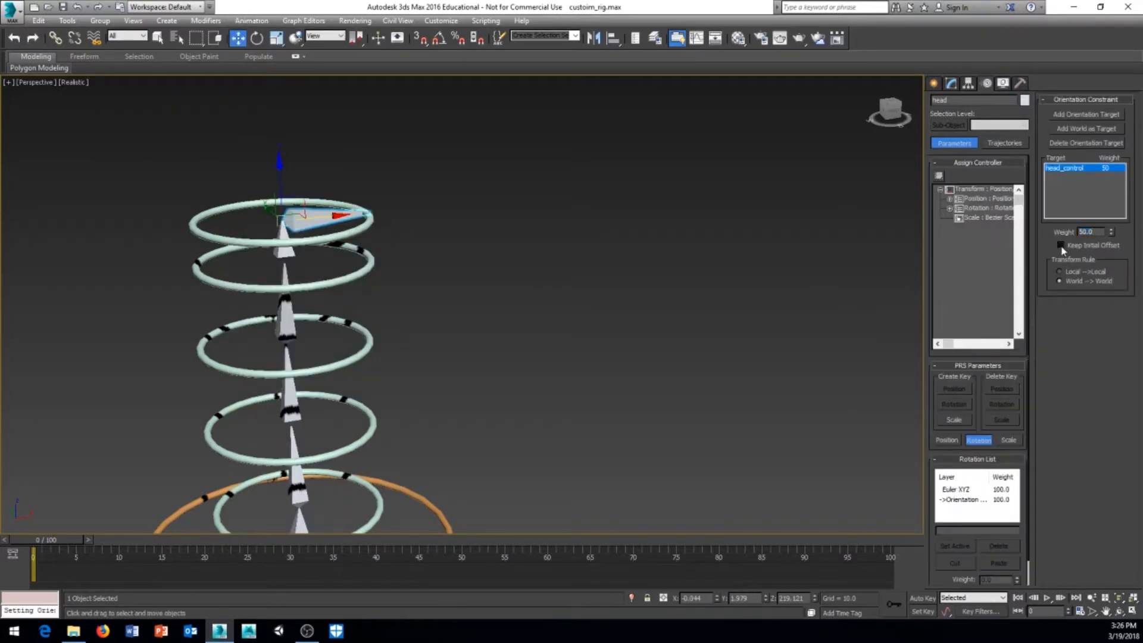
left_click(1061, 244)
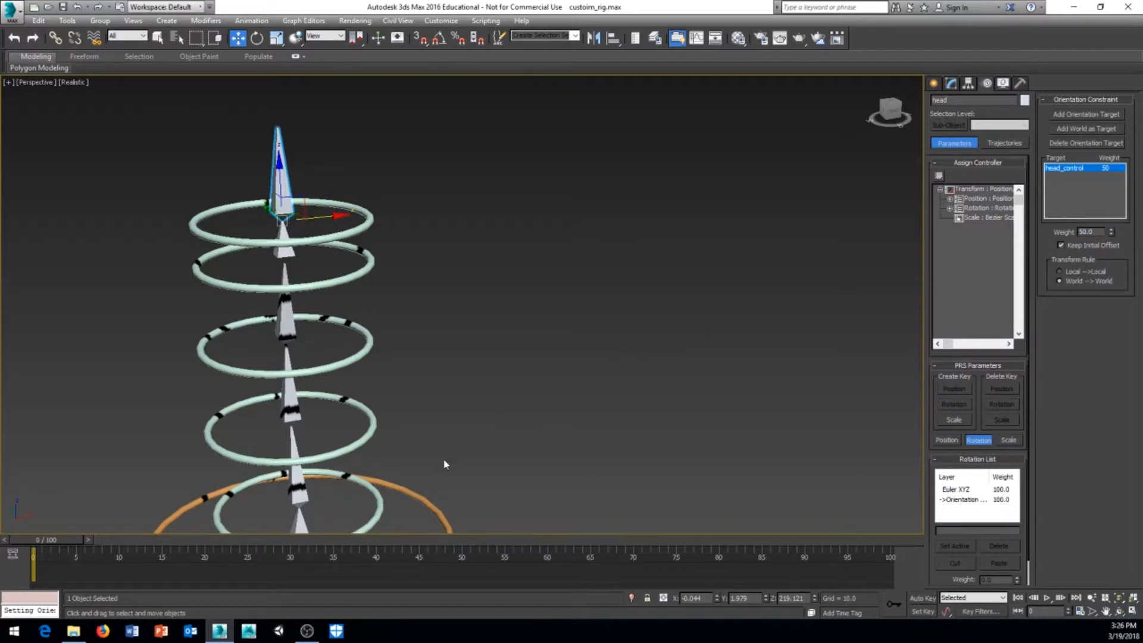
- Scale down the spine01_control and spine02_control circles in X and Y, with spine02_control at about 75 percent
middle_click_drag(443, 459, 433, 316, "alt")
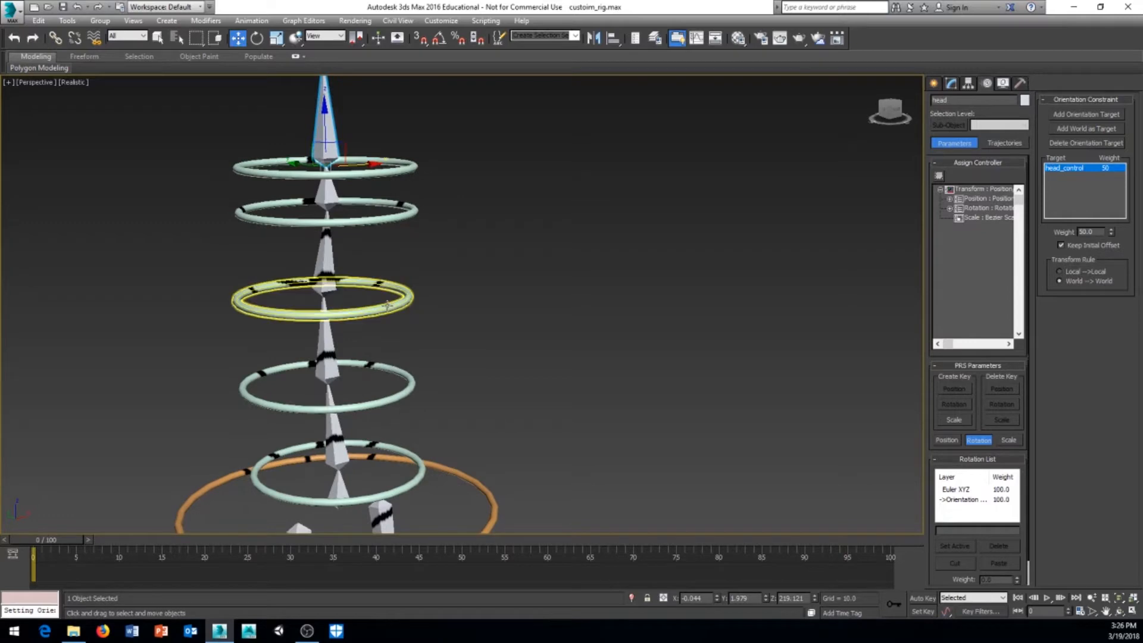
middle_click_drag(435, 482, 499, 311)
left_click(461, 353)
right_click(499, 311)
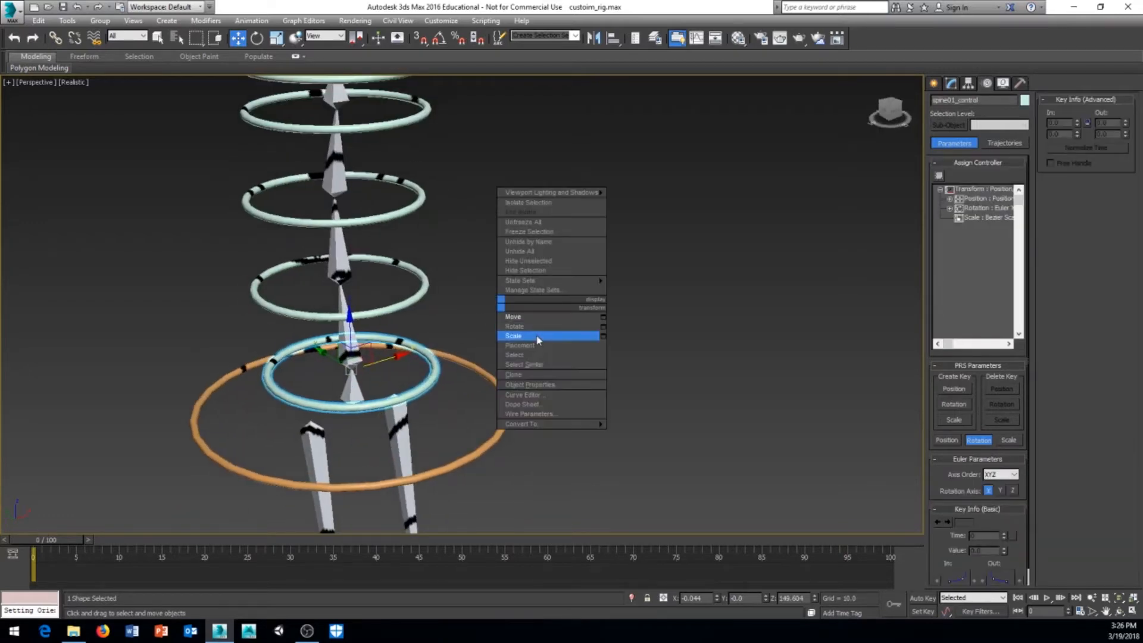
left_click(536, 337)
middle_click_drag(351, 363, 352, 389, "alt")
left_click_drag(353, 389, 371, 368)
left_click(411, 315)
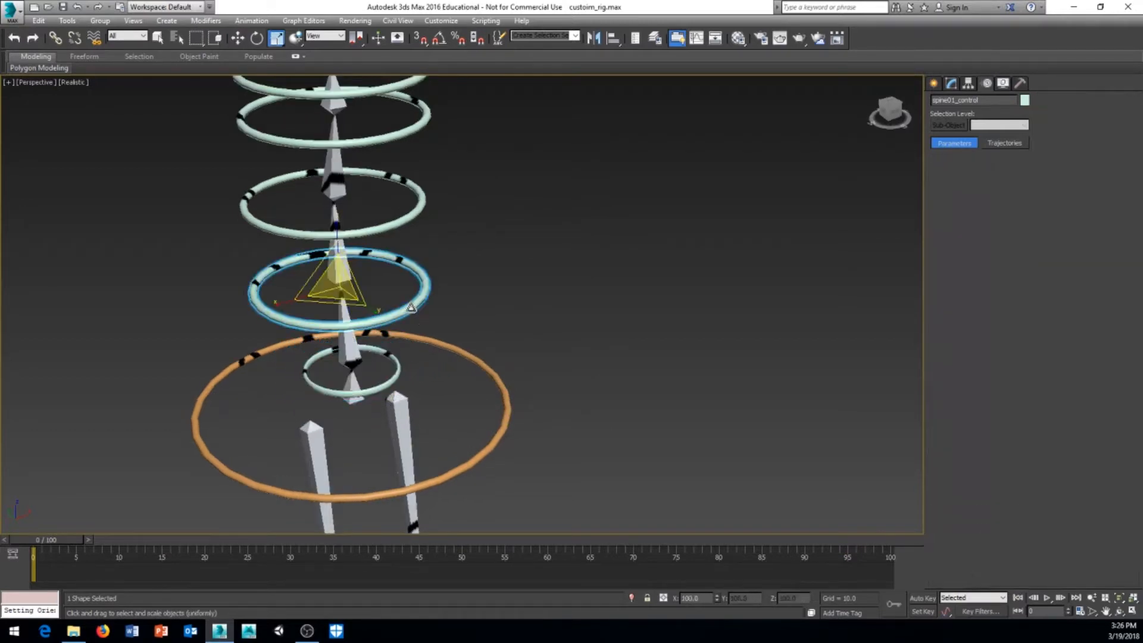
left_click_drag(347, 301, 366, 289)
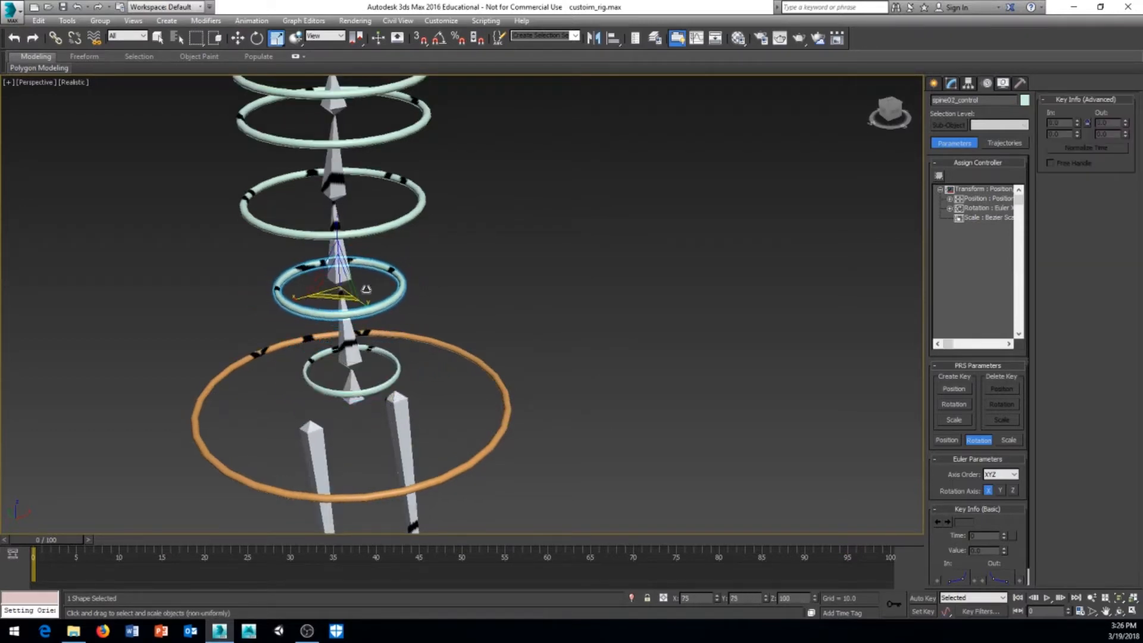
- Scale down the neck_control and head_control circles in X and Y, with head_control at about 52 percent
middle_click_drag(414, 182, 410, 370)
left_click_drag(384, 349, 319, 256)
left_click(389, 303)
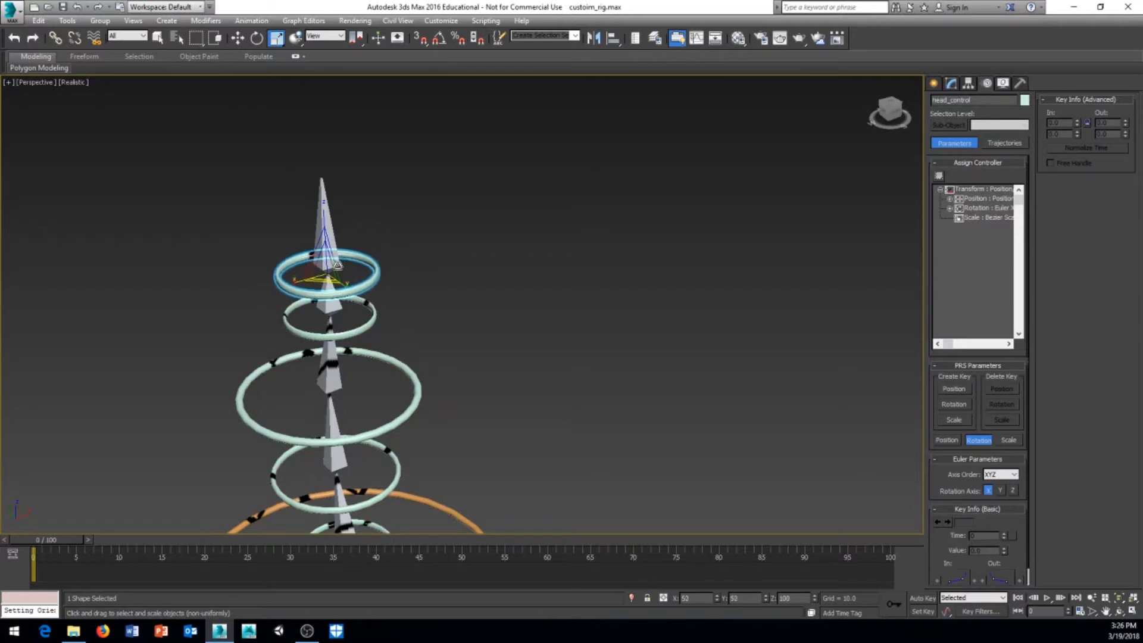
- Test-rotate spine01_control to check the spine01 bone's constraint, and undo the rotation
middle_click_drag(381, 464, 449, 235)
middle_click_drag(473, 315, 429, 395, "alt")
scroll(416, 333, "down", 5)
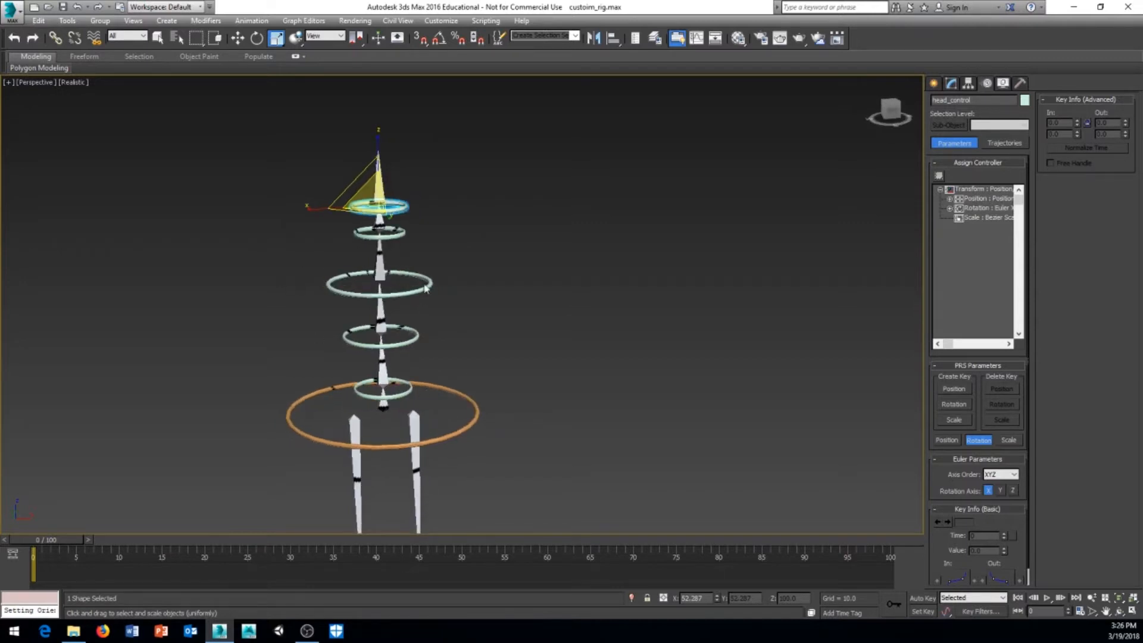
middle_click_drag(582, 386, 415, 379, "alt")
left_click(526, 386)
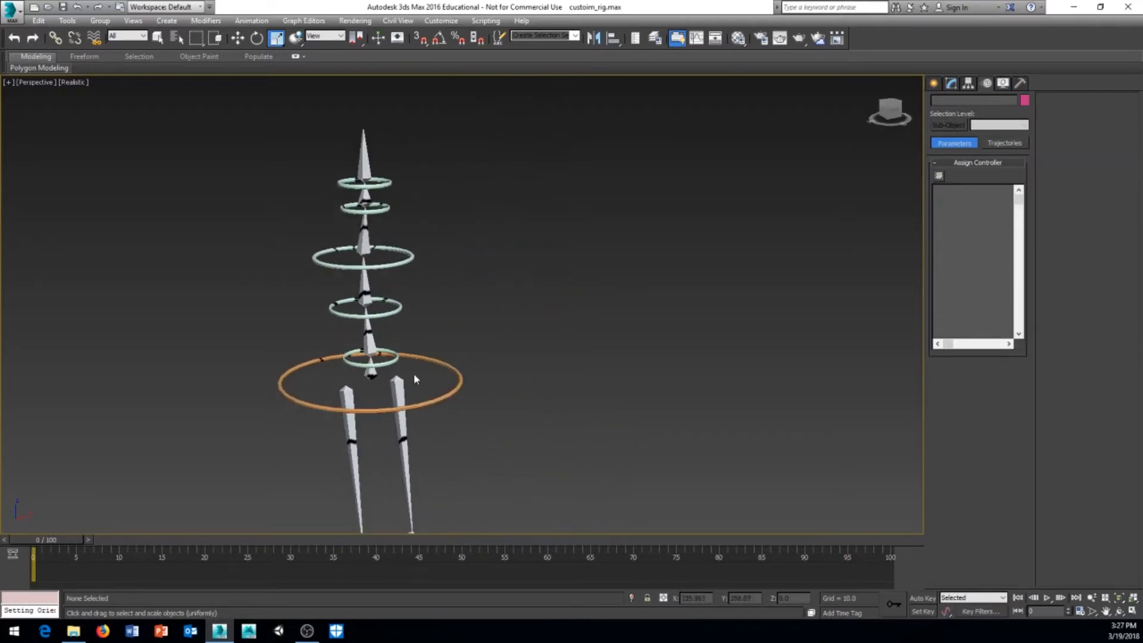
left_click(385, 365)
right_click(479, 304)
left_click(518, 338)
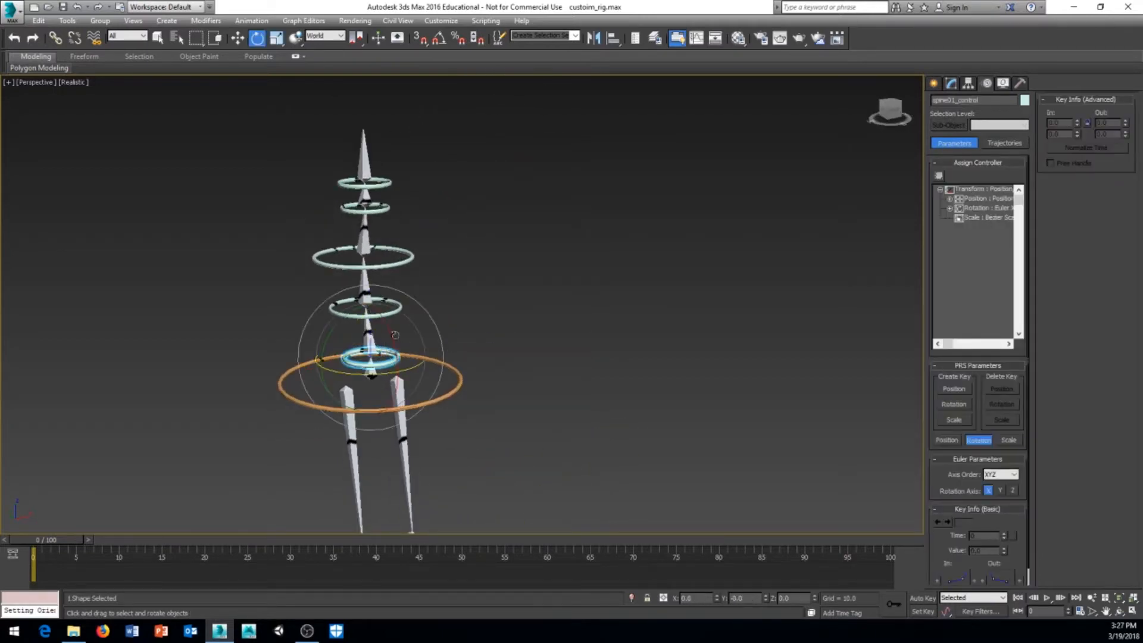
left_click_drag(390, 338, 405, 389)
key("ctrl+z")
- Try to rotate the spine02 bone directly to test its constraint to spine02_control
middle_click_drag(437, 319, 524, 359)
scroll(444, 359, "up", 3)
middle_click_drag(366, 361, 551, 307)
left_click(361, 268)
right_click(551, 307)
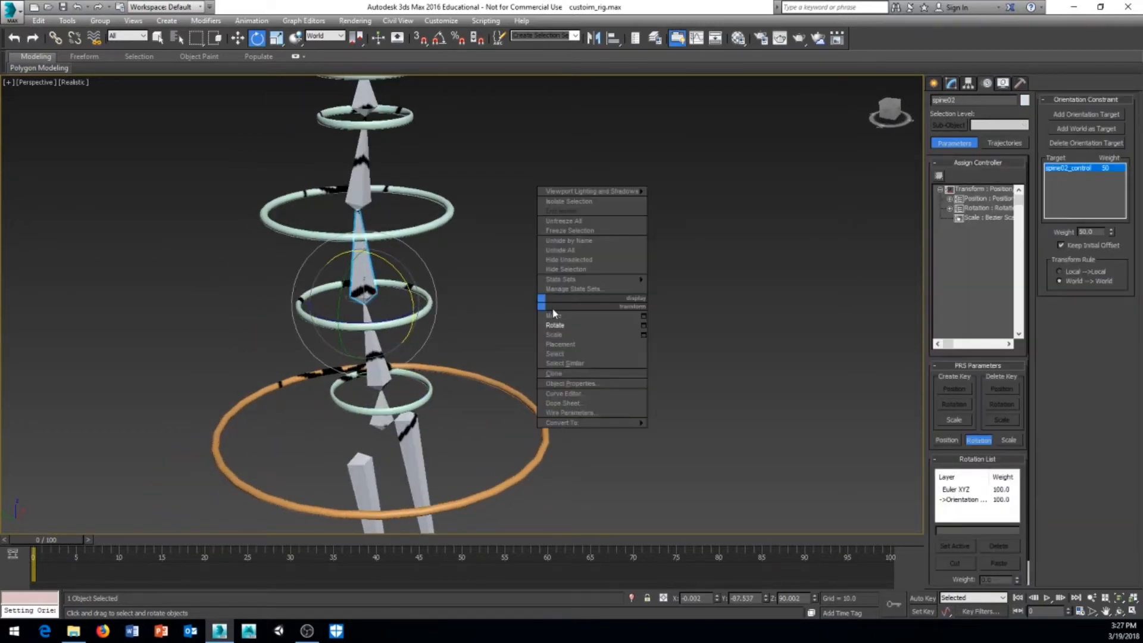
left_click(614, 316)
middle_click_drag(468, 326, 464, 254, "alt")
right_click(499, 256)
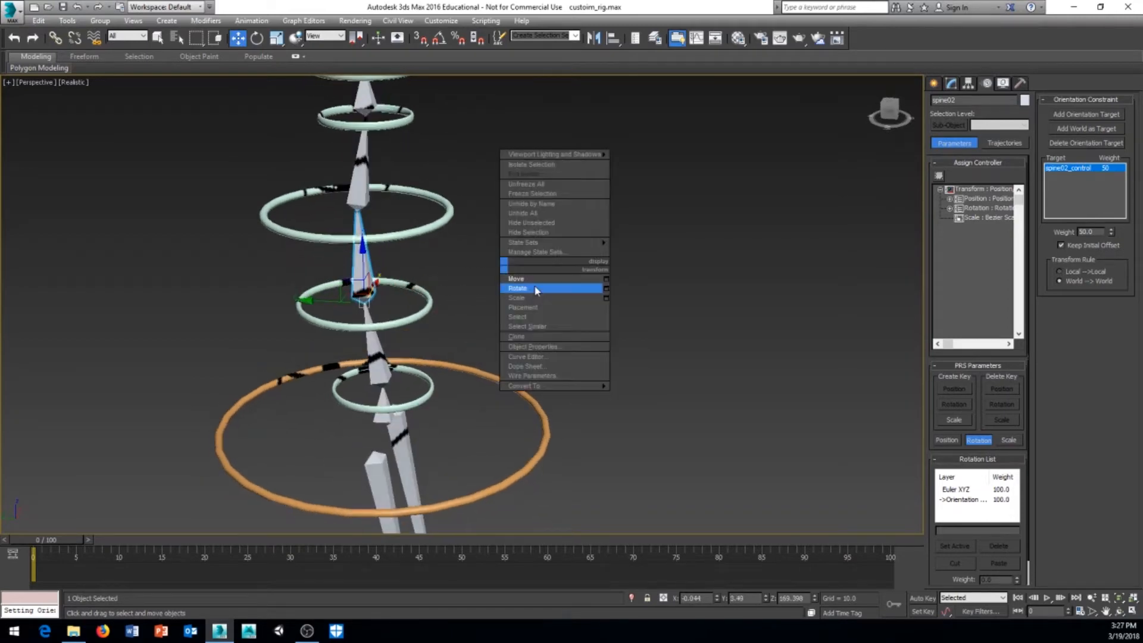
left_click(536, 288)
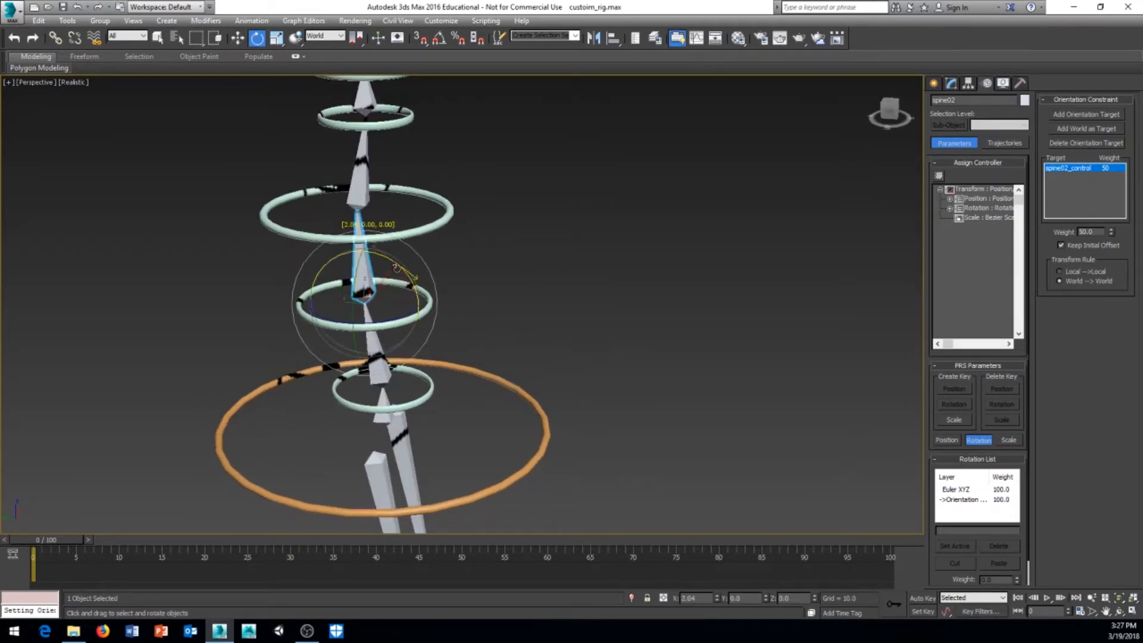
left_click_drag(396, 268, 391, 271)
middle_click_drag(391, 271, 364, 290, "alt")
- Test spine02_control by rotating and moving it to check that the spine02 bone follows, and cancel both transforms
left_click(451, 303)
left_click(419, 285)
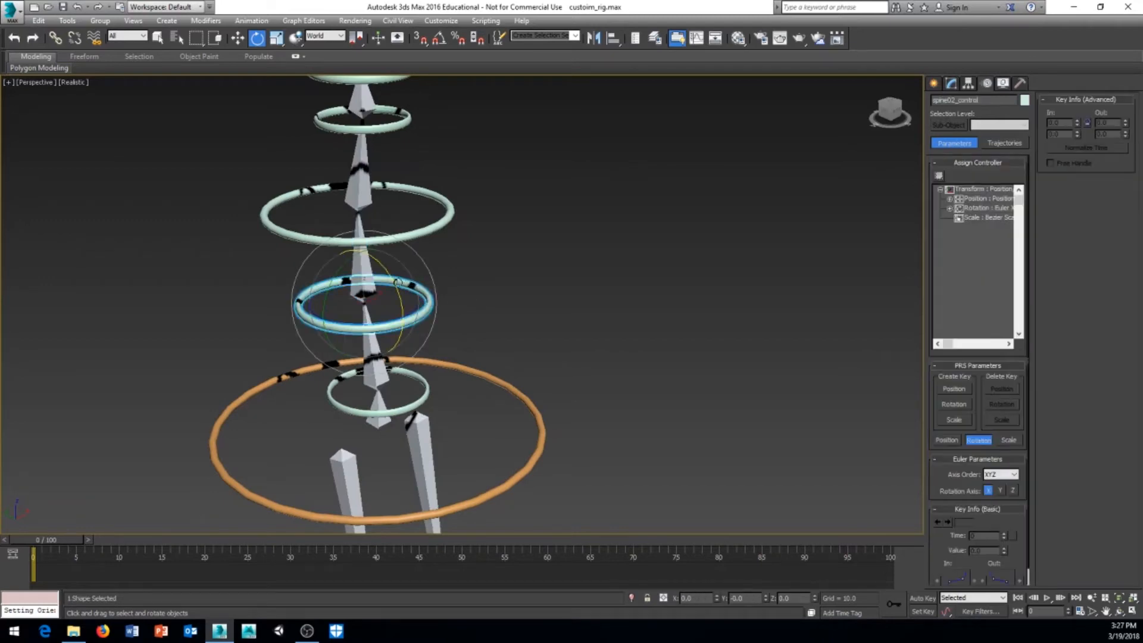
left_click_drag(398, 282, 402, 315)
right_click(402, 316)
middle_click_drag(499, 296, 459, 296, "alt")
right_click(462, 265)
left_click(505, 283)
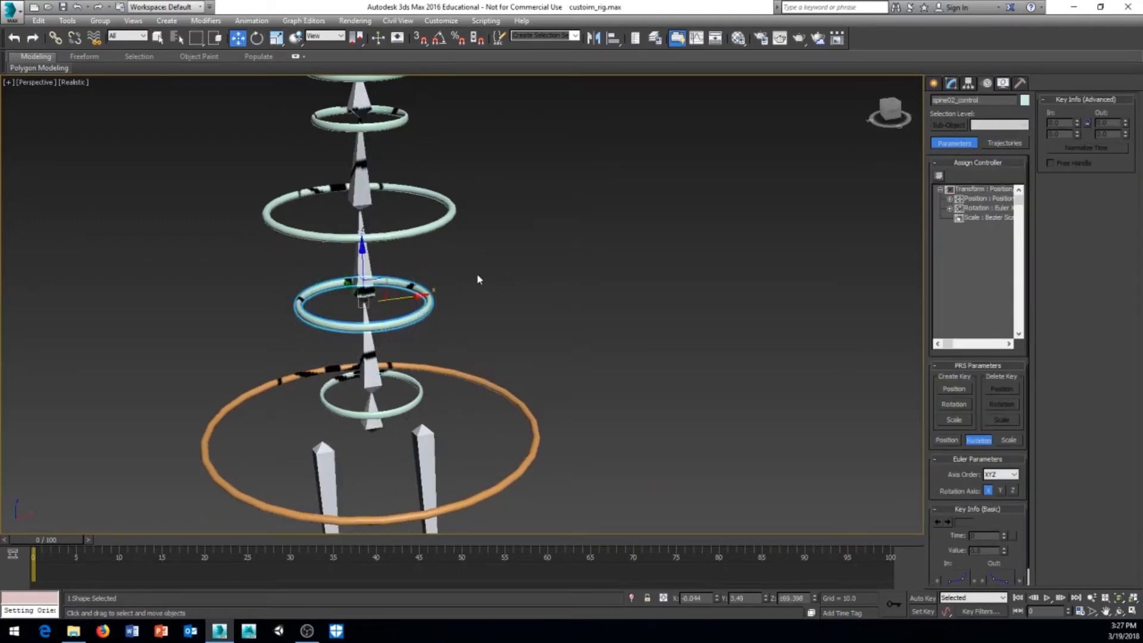
left_click_drag(403, 294, 440, 348)
middle_click_drag(422, 370, 422, 380)
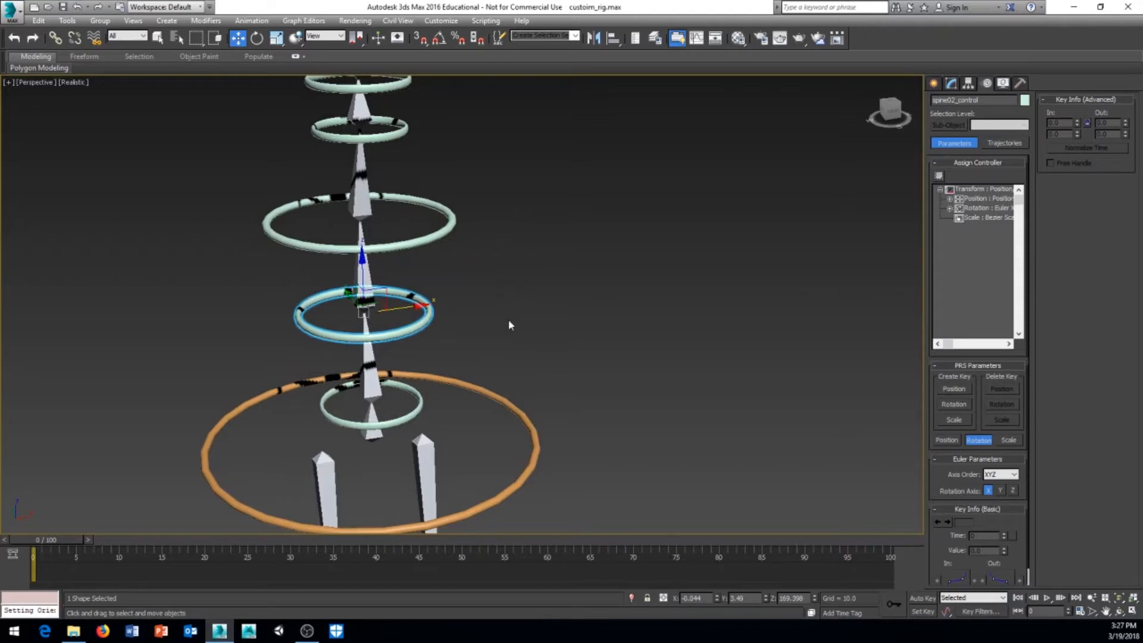
- Select spine01_control and open the Scene Explorer beside the rig to show the control hierarchy
scroll(509, 321, "down", 3)
middle_click_drag(453, 375, 372, 379)
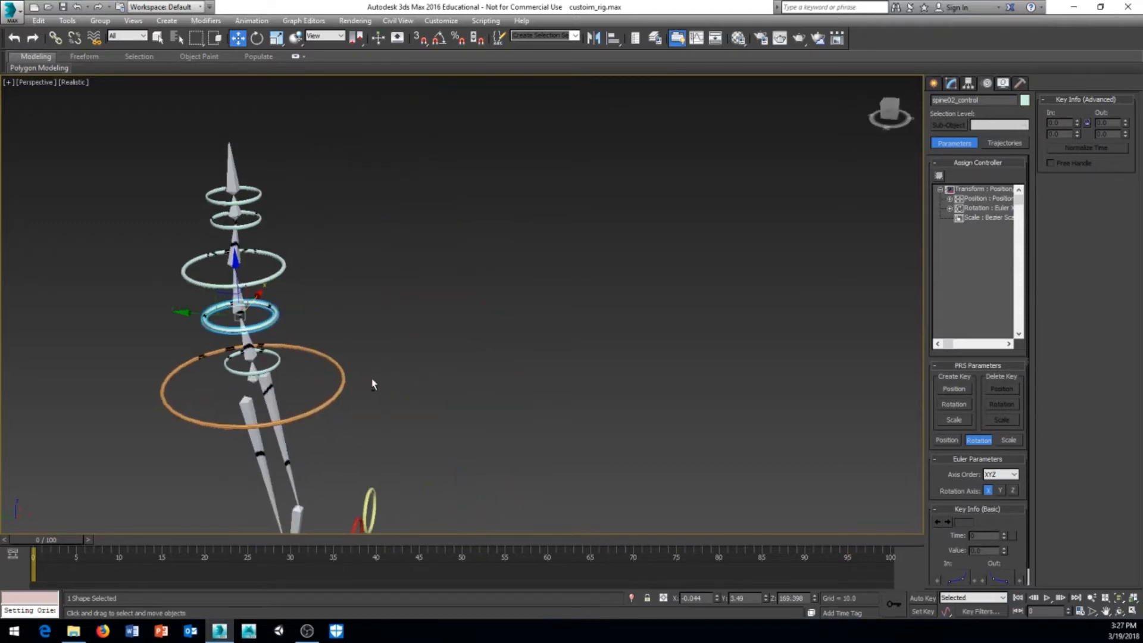
middle_click_drag(286, 368, 364, 380)
scroll(363, 378, "up", 3)
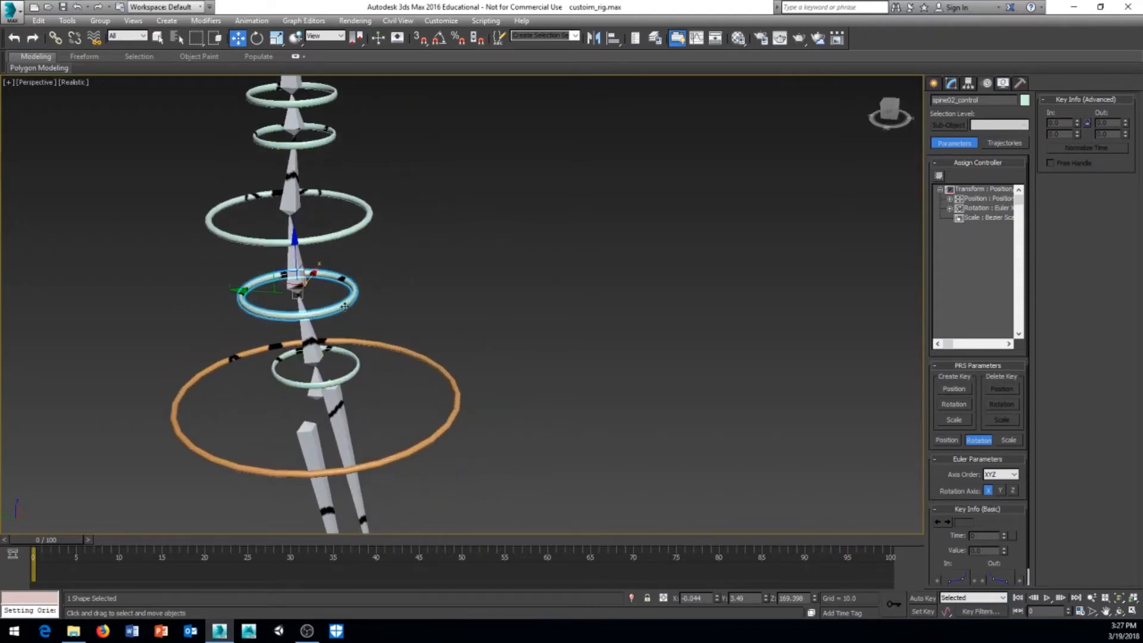
middle_click_drag(461, 237, 413, 257)
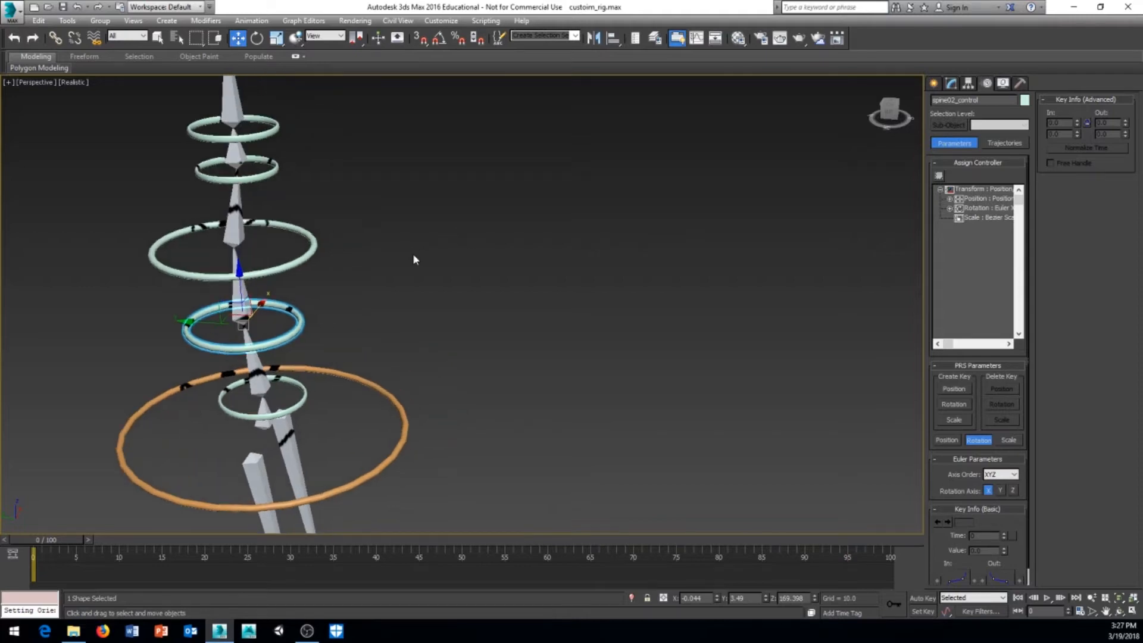
scroll(414, 258, "down", 3)
left_click(344, 342)
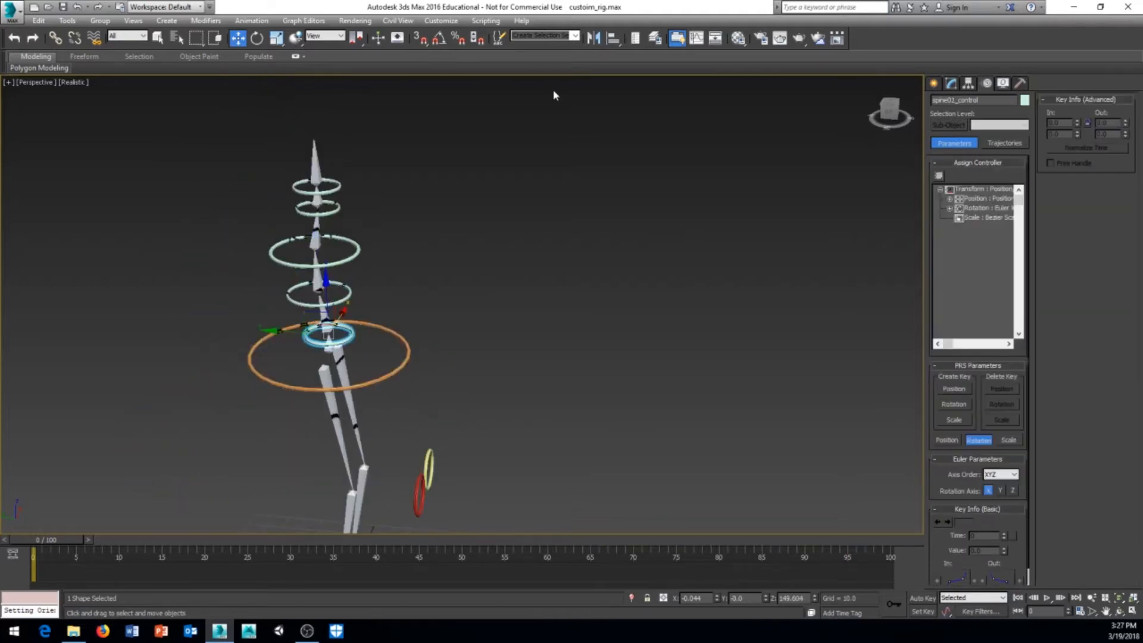
left_click(636, 39)
left_click_drag(587, 114, 655, 83)
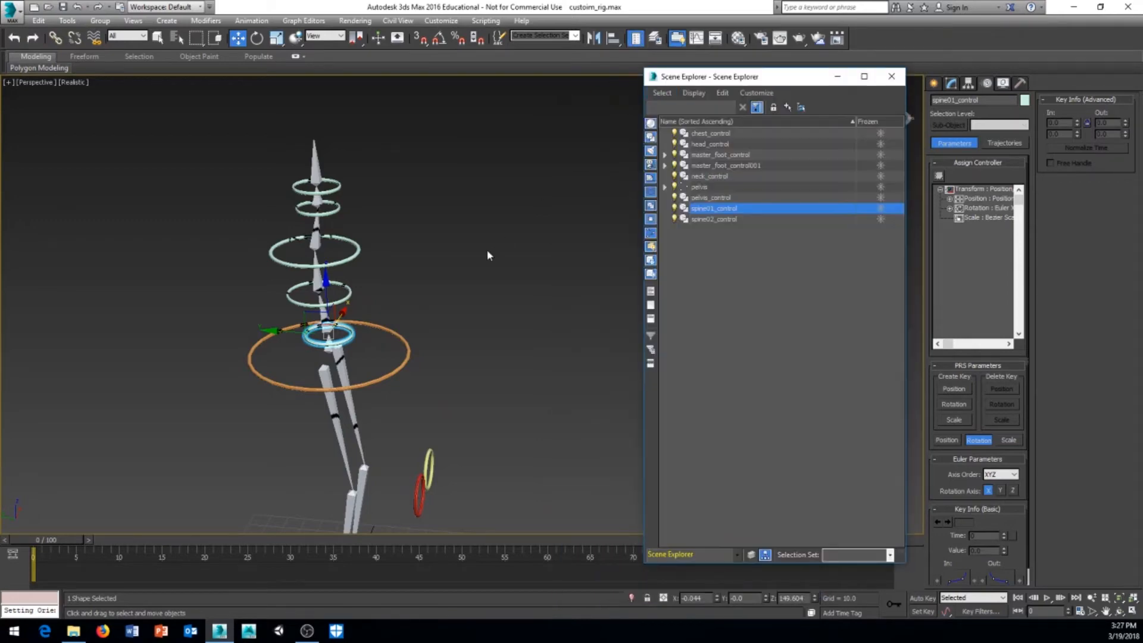
- Link head_control to neck_control, neck_control to chest_control, and chest_control to spine02_control as parents
scroll(405, 314, "up", 5)
middle_click_drag(416, 292, 598, 309)
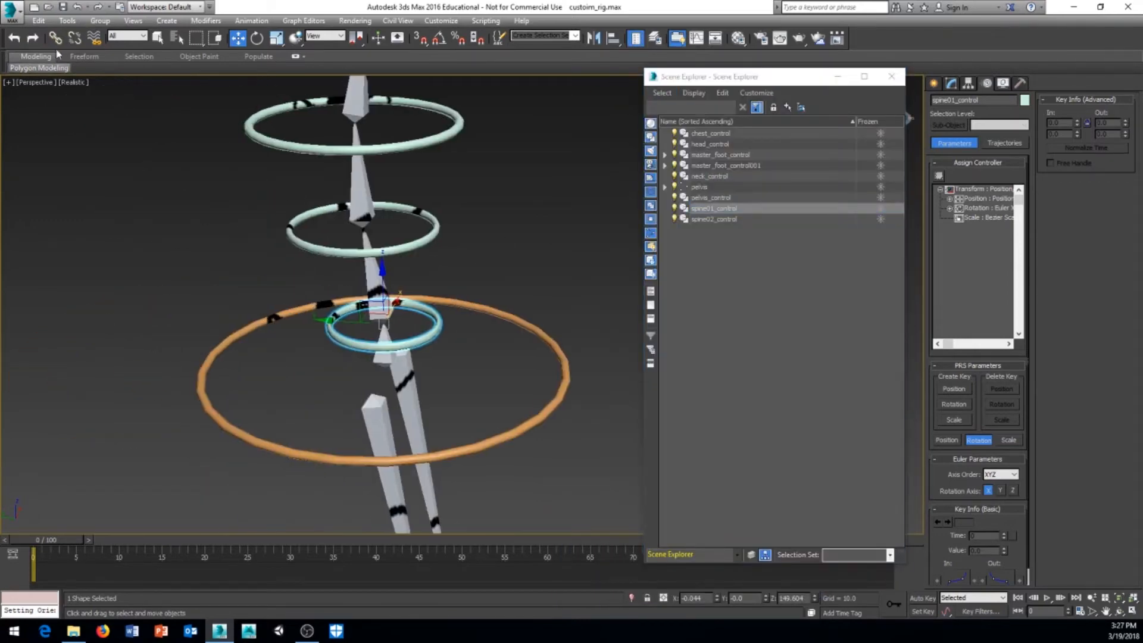
middle_click_drag(340, 356, 309, 370, "alt")
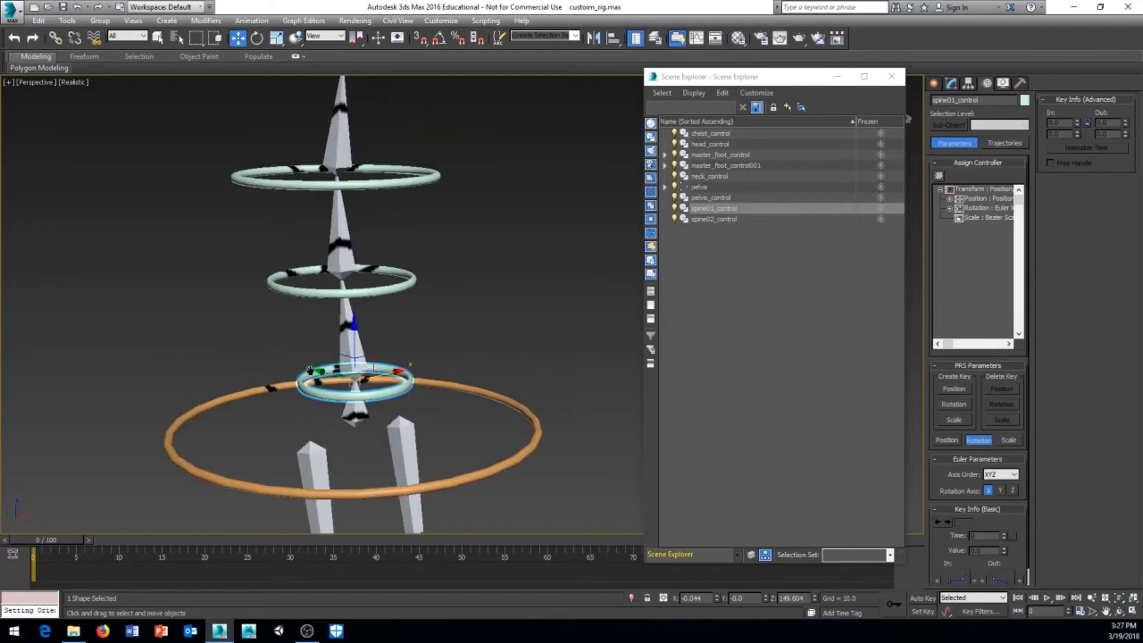
left_click(286, 415)
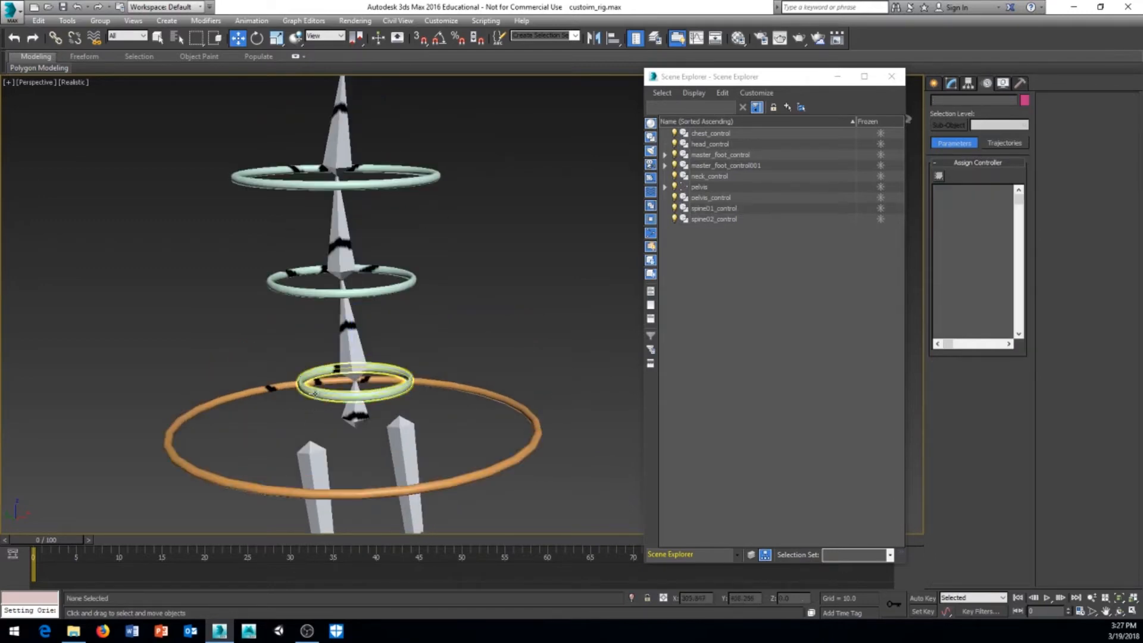
left_click(316, 374)
middle_click_drag(270, 281, 270, 292)
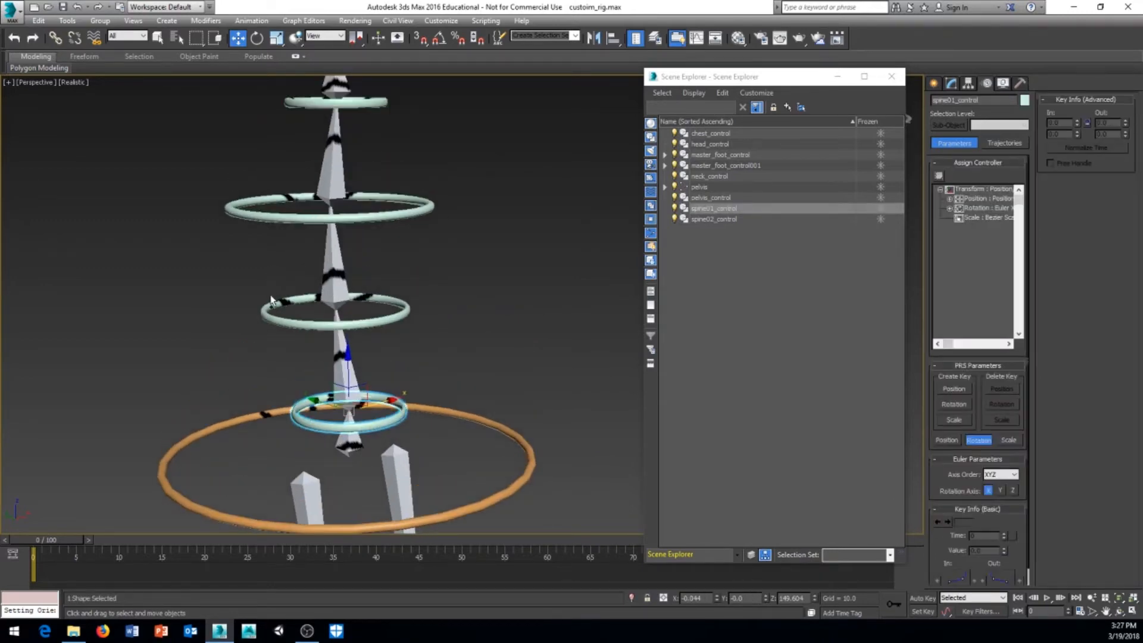
scroll(271, 299, "down", 6)
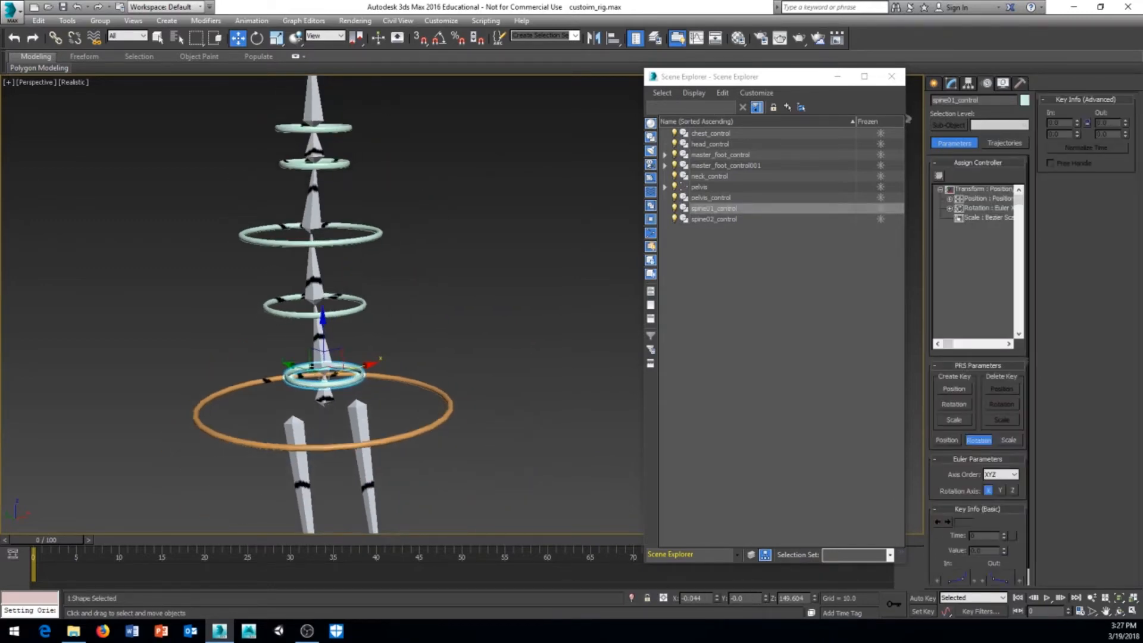
left_click(337, 168)
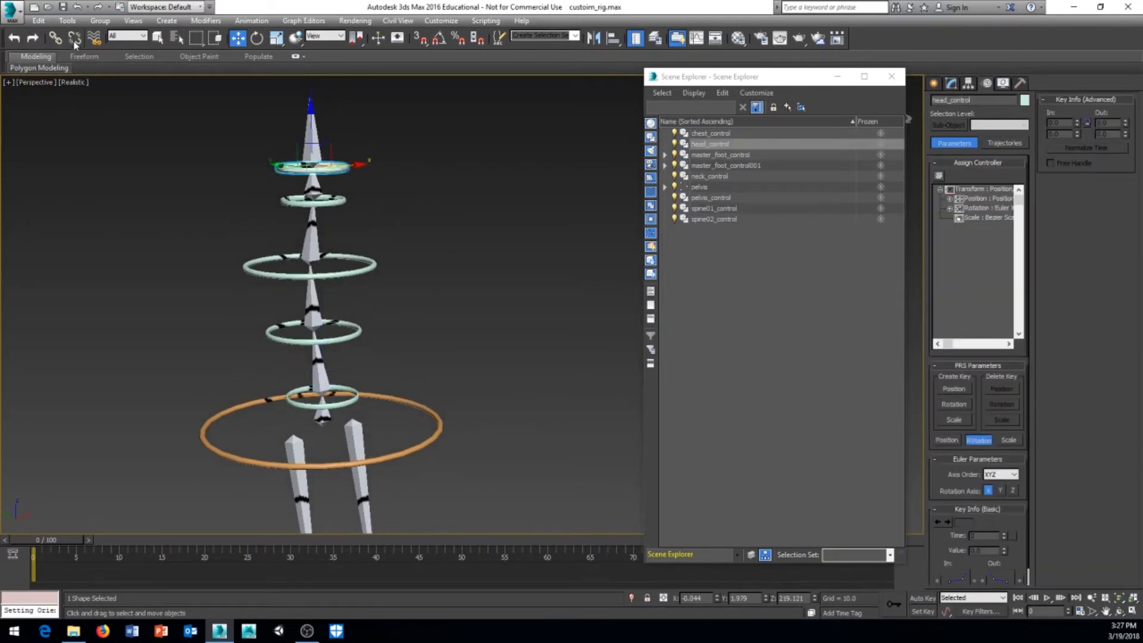
left_click(55, 37)
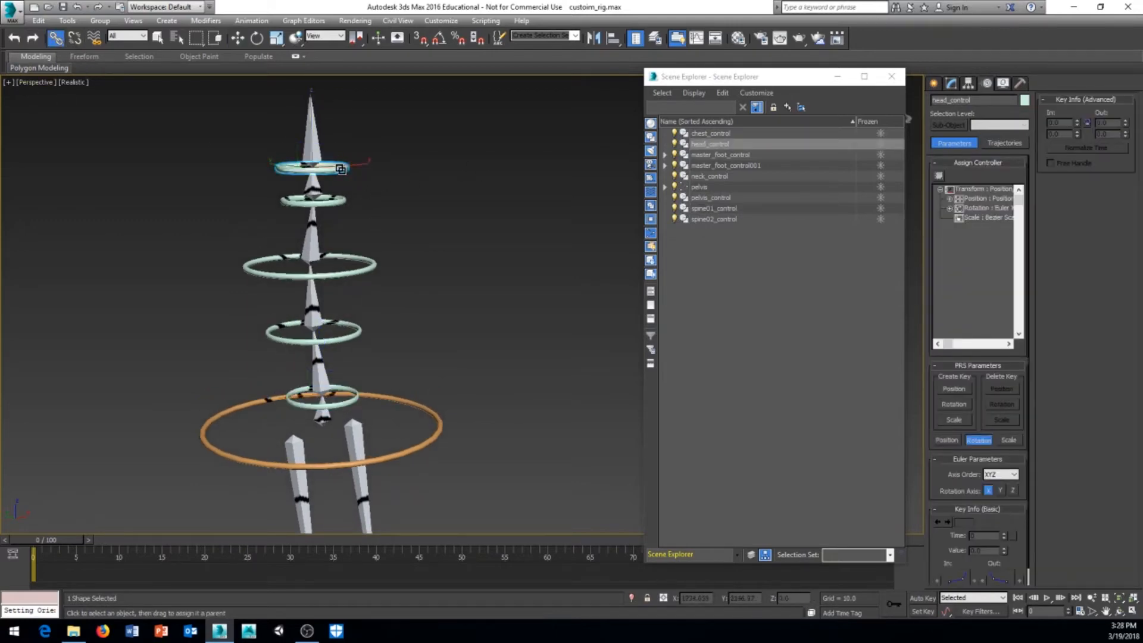
left_click_drag(340, 169, 342, 202)
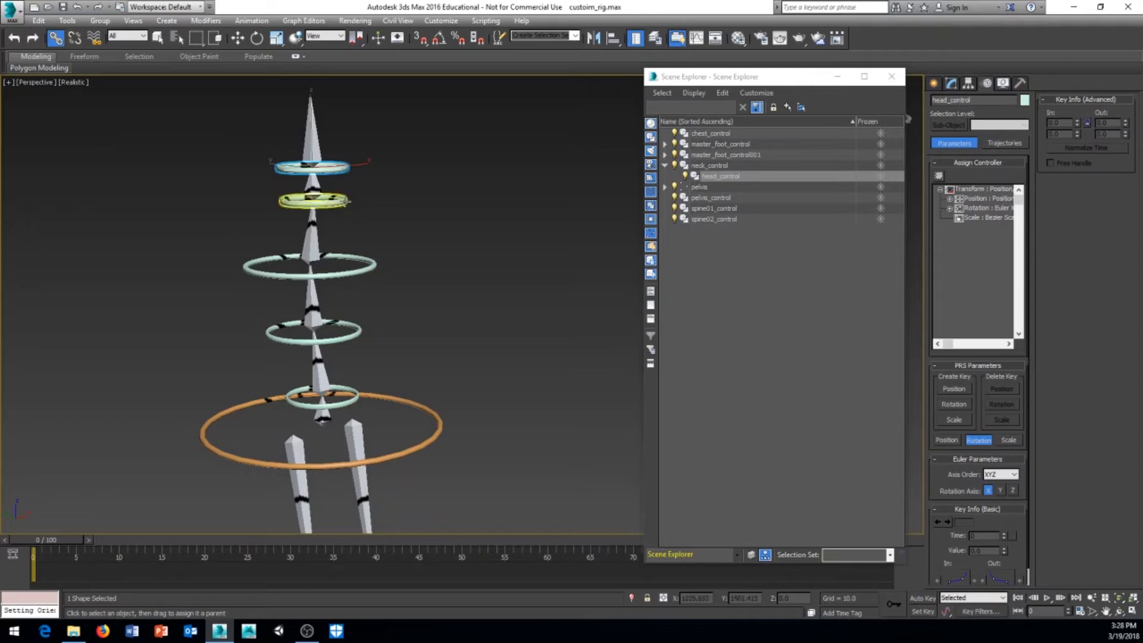
left_click_drag(344, 202, 401, 307)
- Link spine02_control to spine01_control, and spine01_control to pelvis_control, to complete the control chain
left_click_drag(359, 343, 346, 403)
left_click(360, 335)
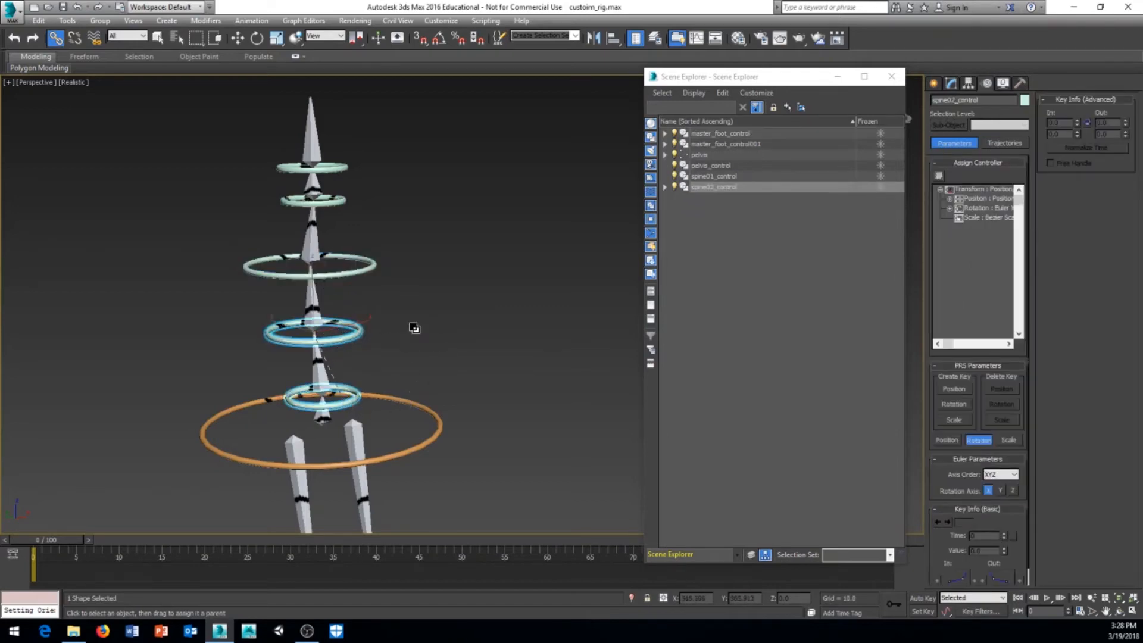
middle_click_drag(415, 327, 416, 268)
left_click(347, 331)
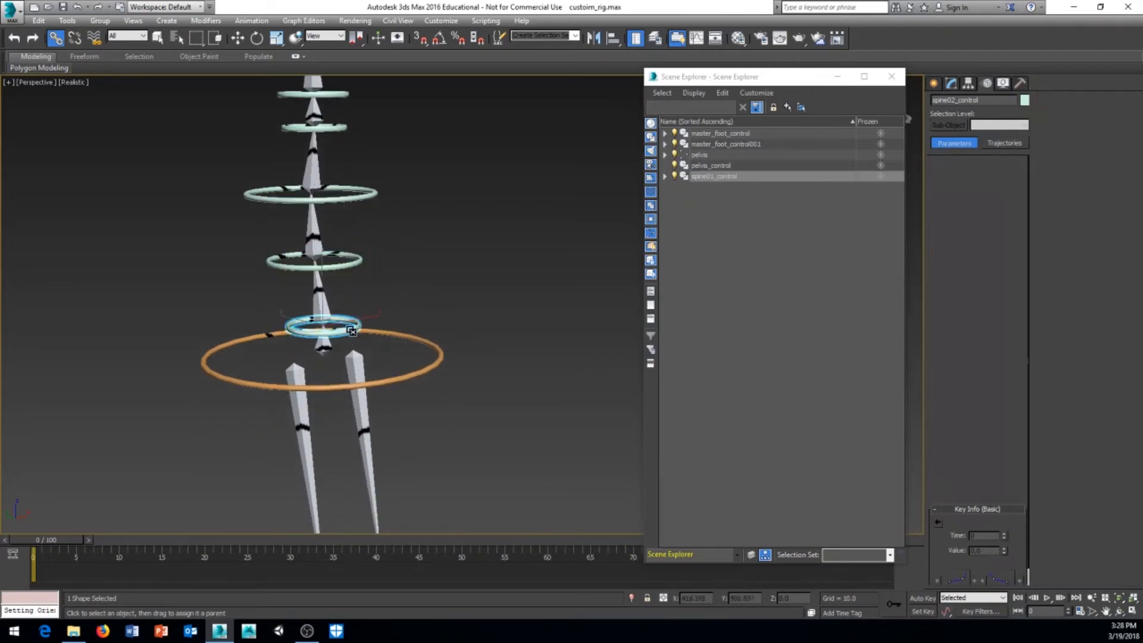
left_click_drag(347, 332, 419, 384)
- Test-rotate spine01_control about X to check that the linked upper controls and bones follow, and undo the rotation
middle_click_drag(443, 296, 416, 313)
right_click(420, 319)
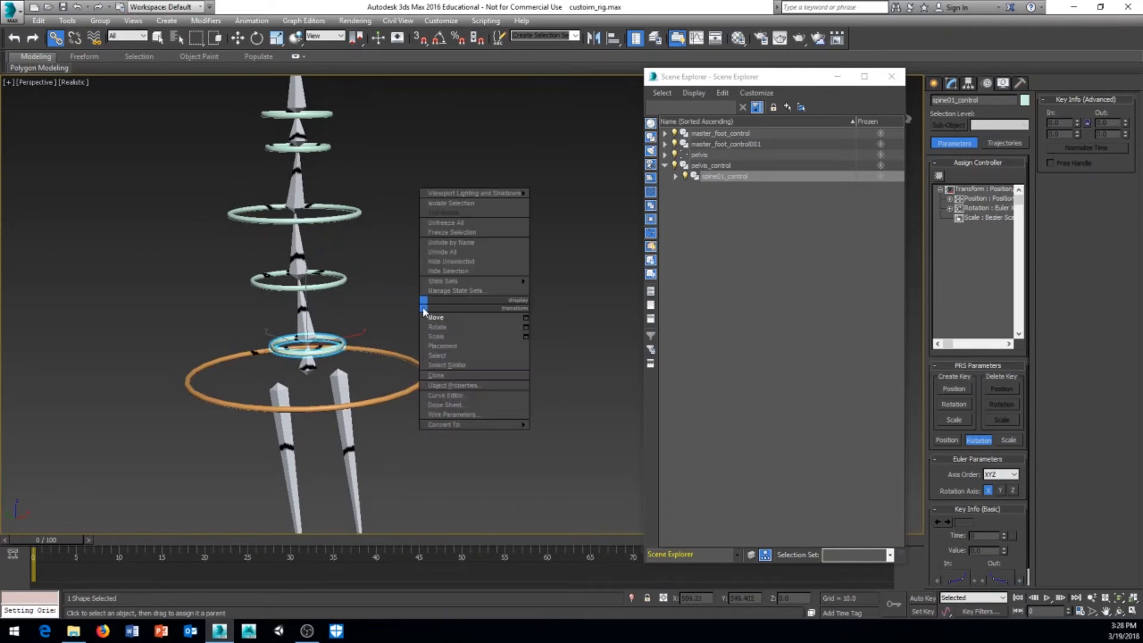
left_click(446, 328)
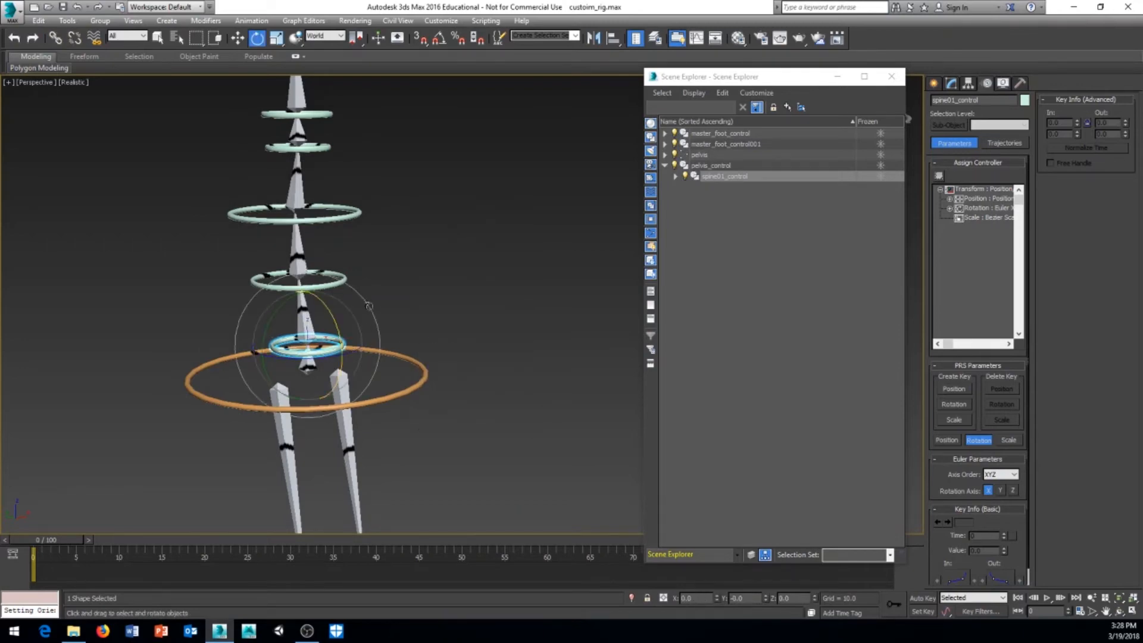
left_click_drag(369, 306, 398, 332)
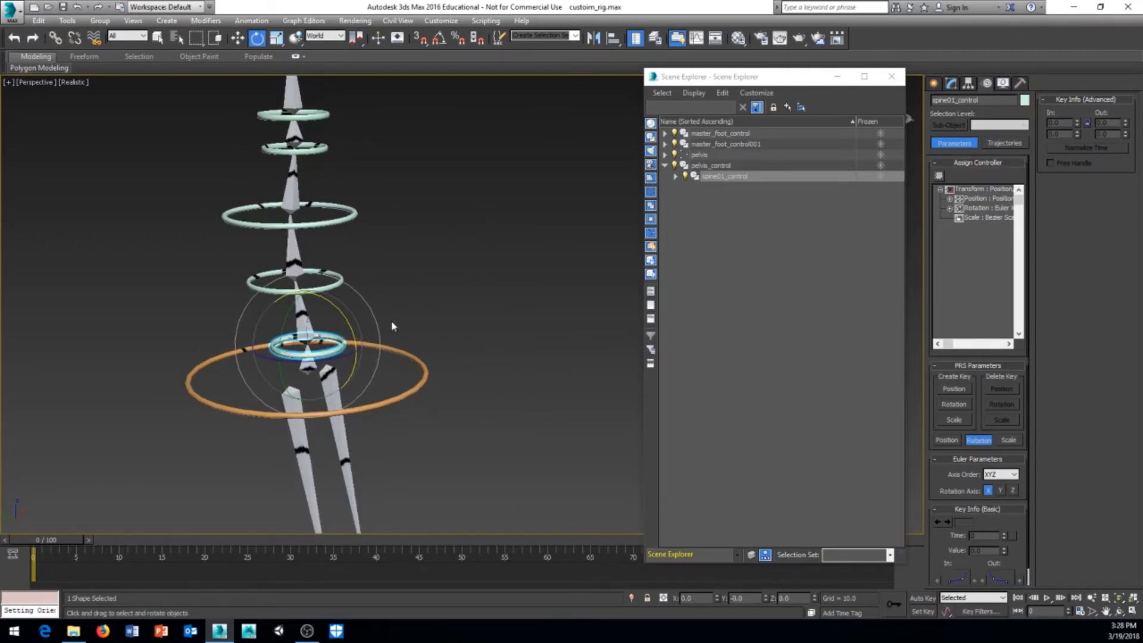
scroll(392, 325, "down", 3)
middle_click_drag(433, 287, 397, 296)
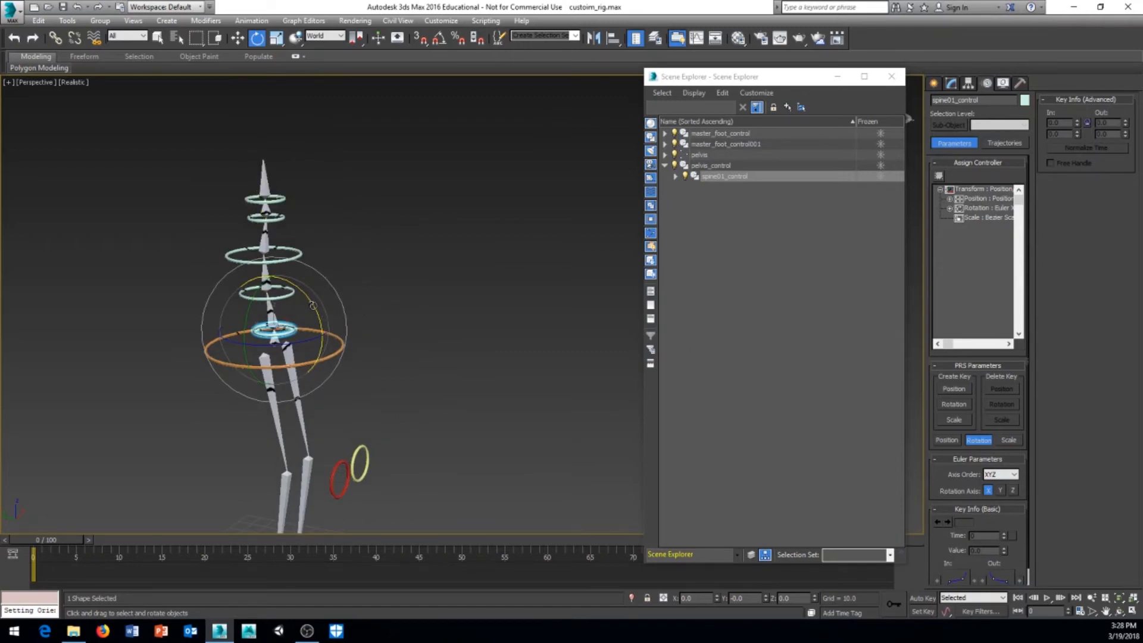
left_click_drag(313, 306, 307, 276)
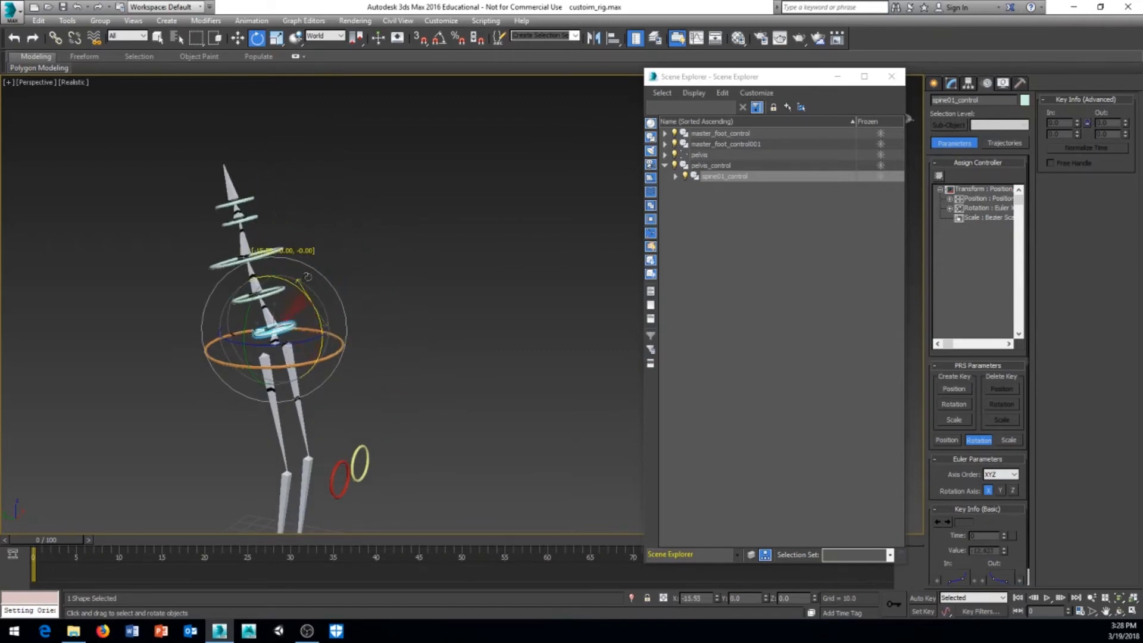
key("ctrl+z")
- Select all six controls from head_control down to pelvis_control and try rotating them together, cancelling the rotation
left_click(302, 347)
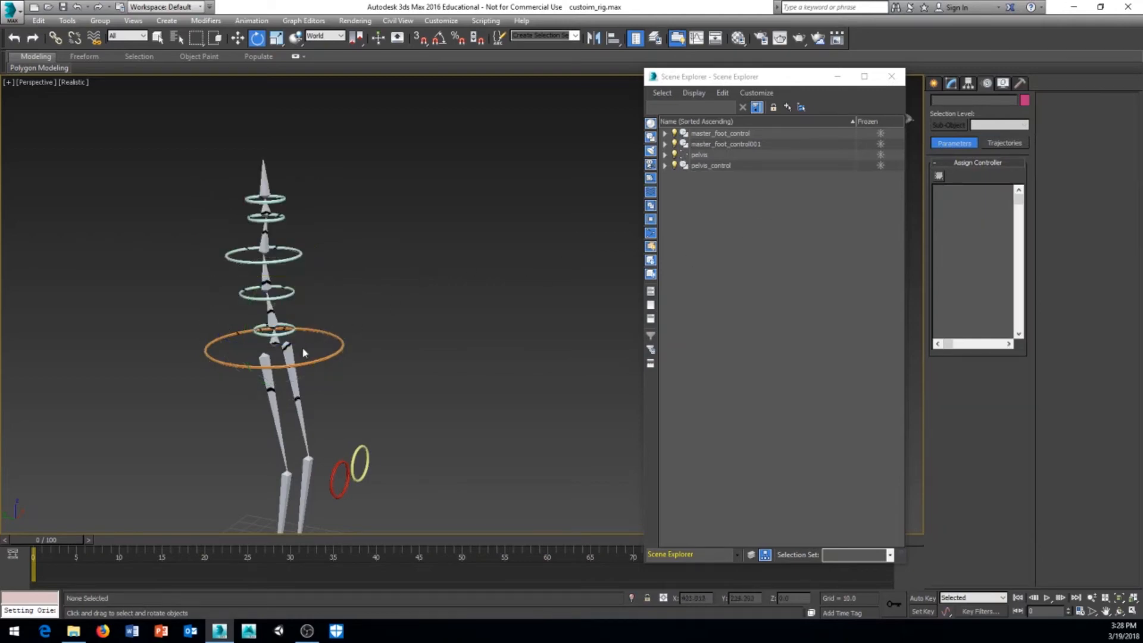
left_click(292, 332)
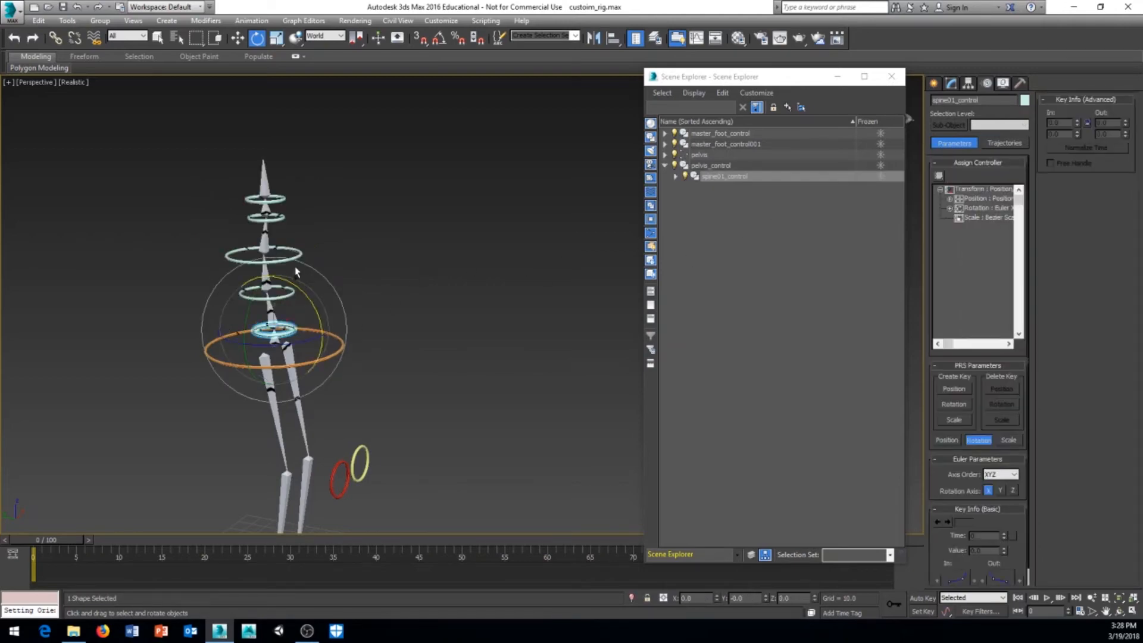
left_click_drag(334, 231, 292, 315)
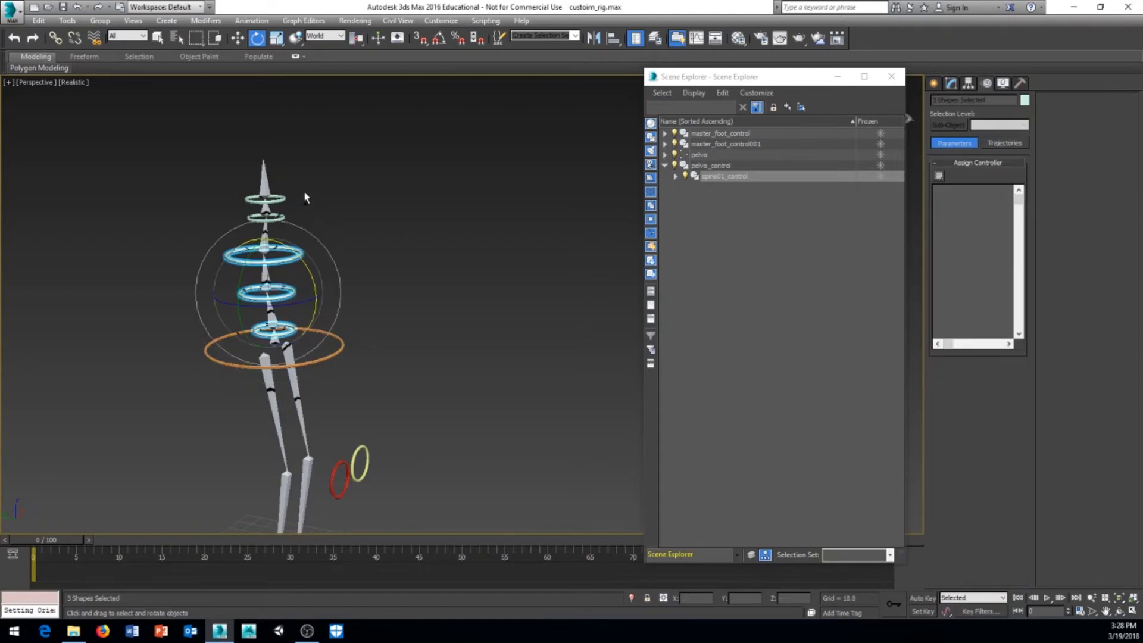
left_click_drag(287, 229, 322, 312, "ctrl")
right_click(322, 312)
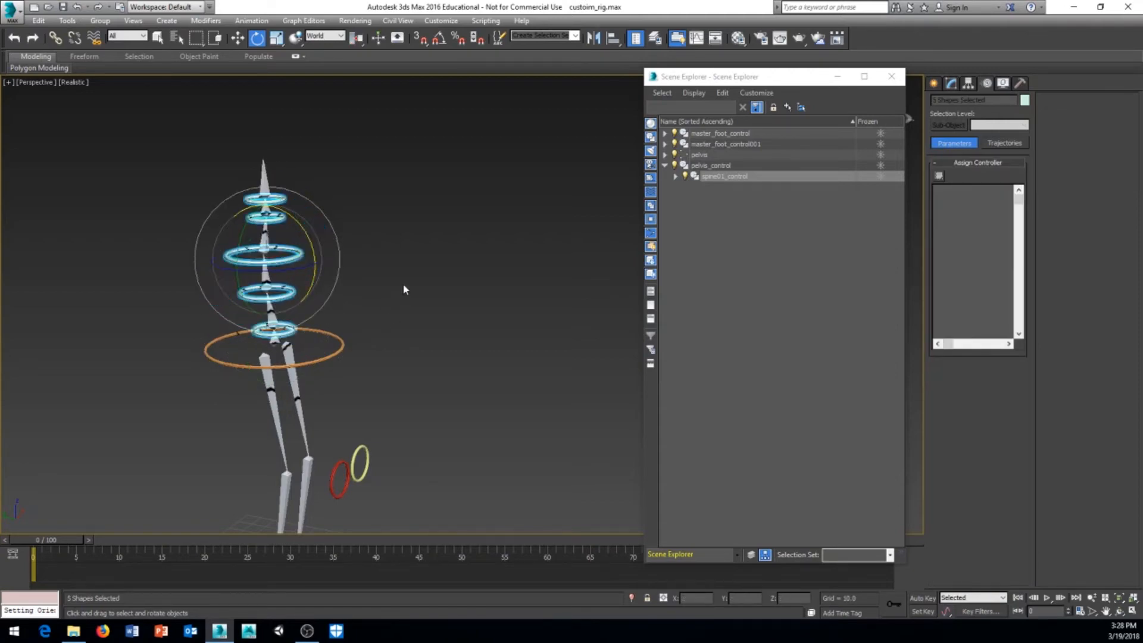
left_click(342, 345, "ctrl")
mouse_move(309, 246)
left_mouse_down()
mouse_move(337, 323)
mouse_move(311, 220)
mouse_move(316, 250)
left_mouse_up()
right_click(316, 250)
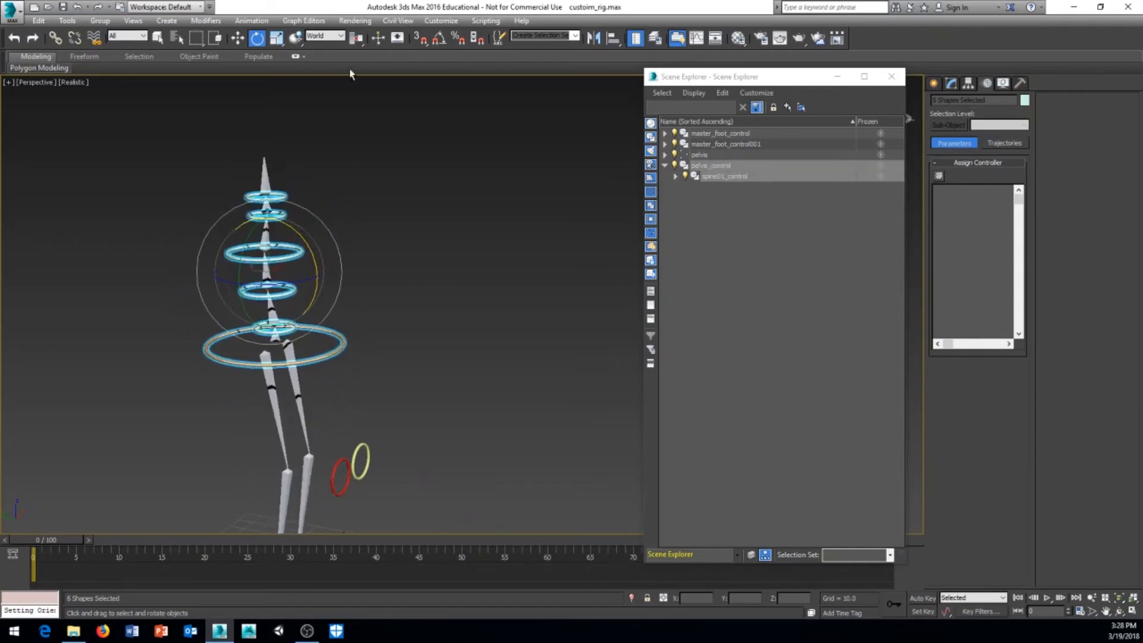
- Set the reference coordinate system to Local, test-rotate the six selected controls together, and undo the rotation
middle_click_drag(439, 248, 384, 131)
left_click(338, 37)
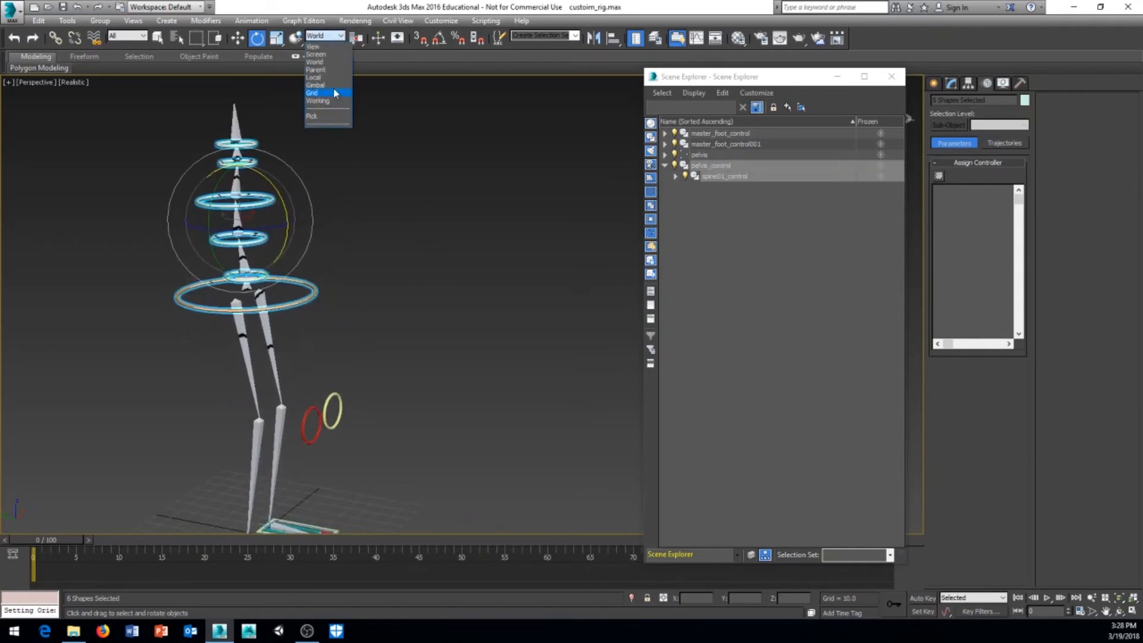
left_click(315, 80)
left_click_drag(282, 264, 279, 212)
key("ctrl+z")
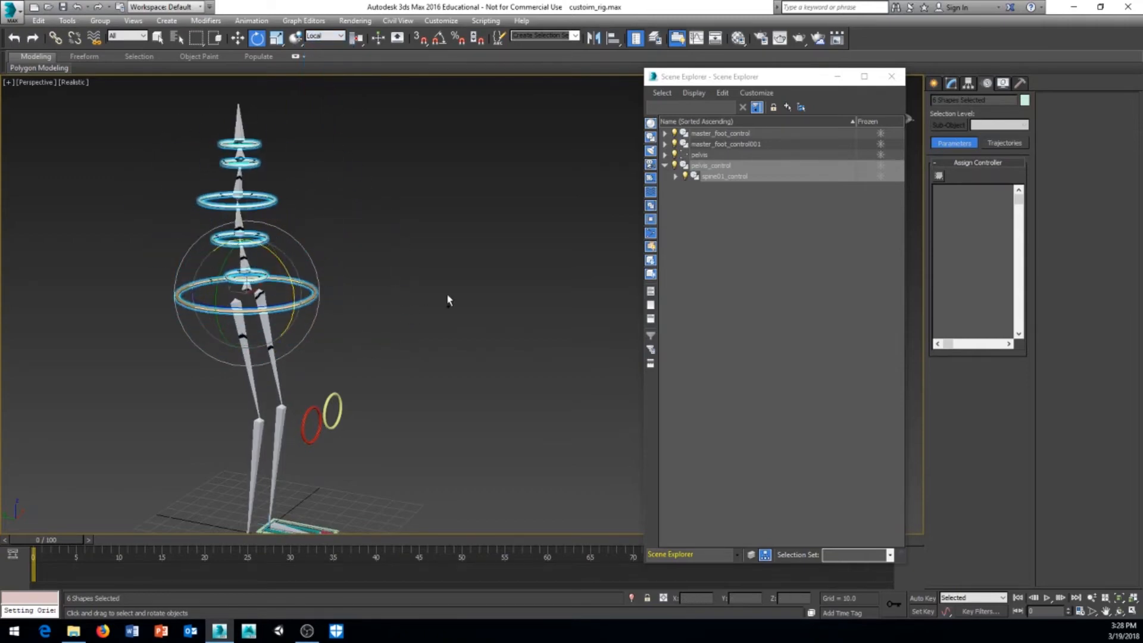
- Deselect the controls and close the Scene Explorer, keeping the whole spine rig in view
middle_click_drag(443, 262, 444, 278)
left_click(345, 265)
middle_click_drag(374, 256, 391, 355, "alt")
scroll(378, 306, "up", 5)
scroll(322, 288, "up", 1)
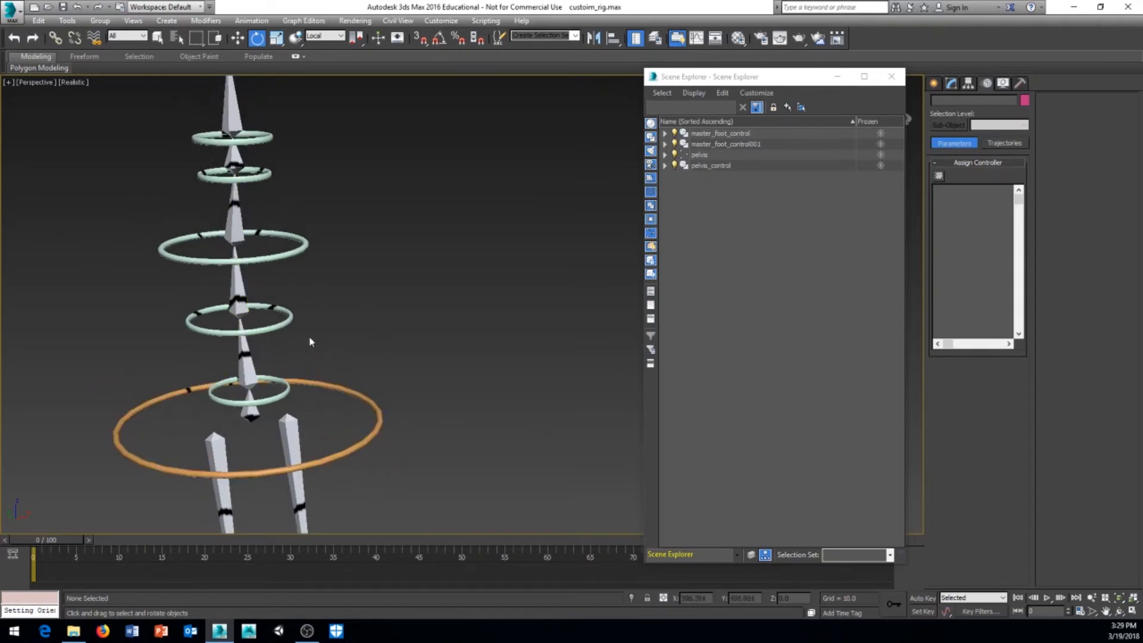
middle_click_drag(375, 290, 368, 309)
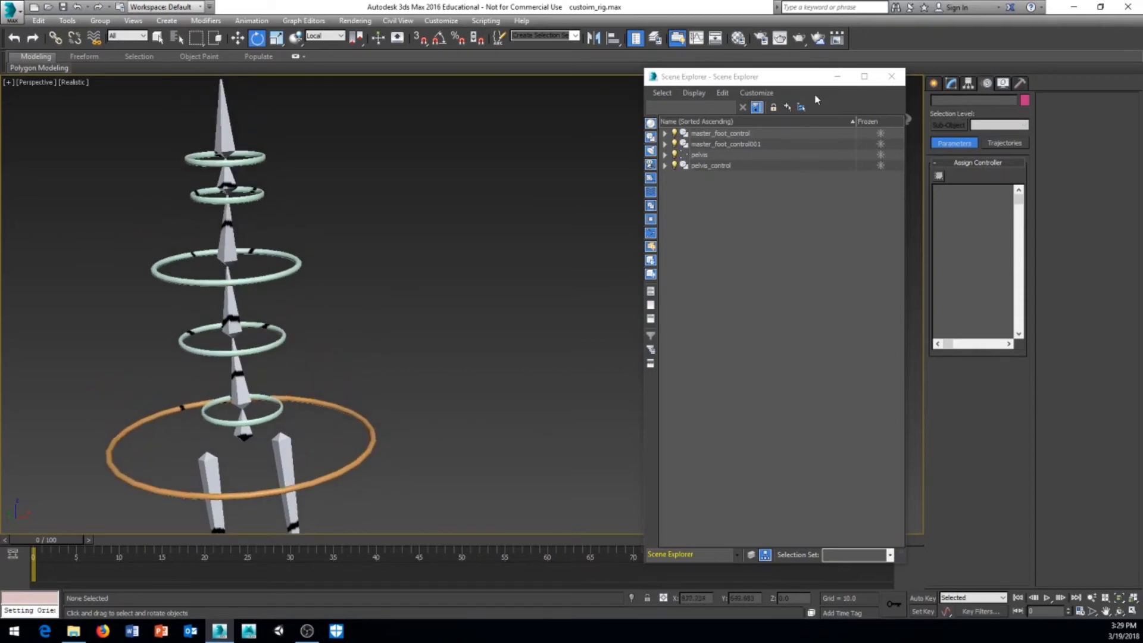
left_click(892, 76)
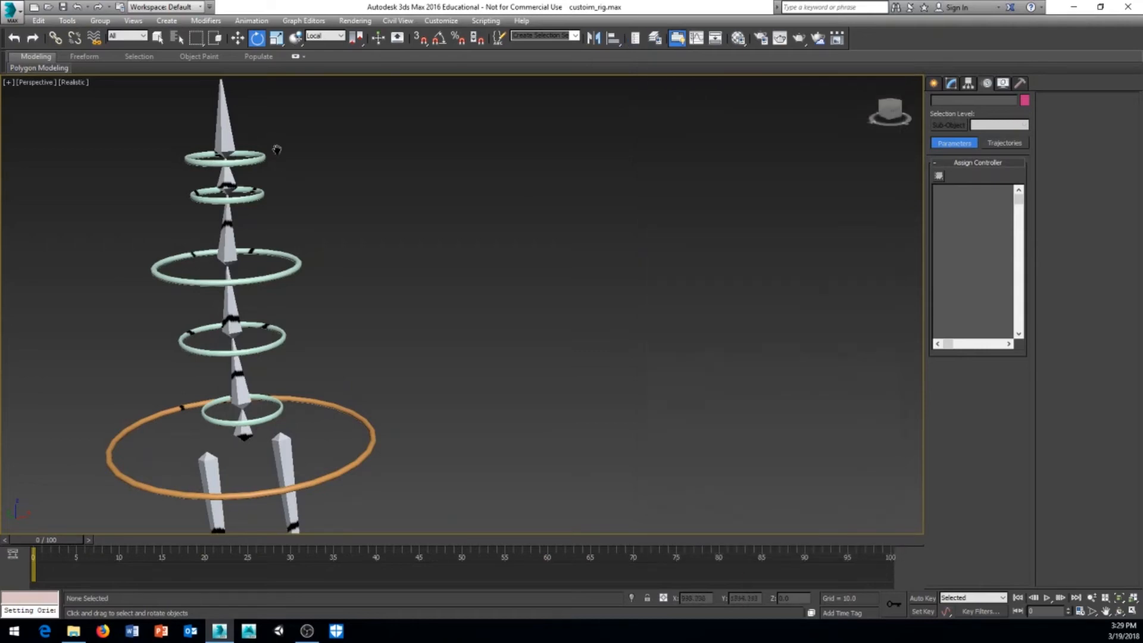
middle_click_drag(276, 146, 244, 155)
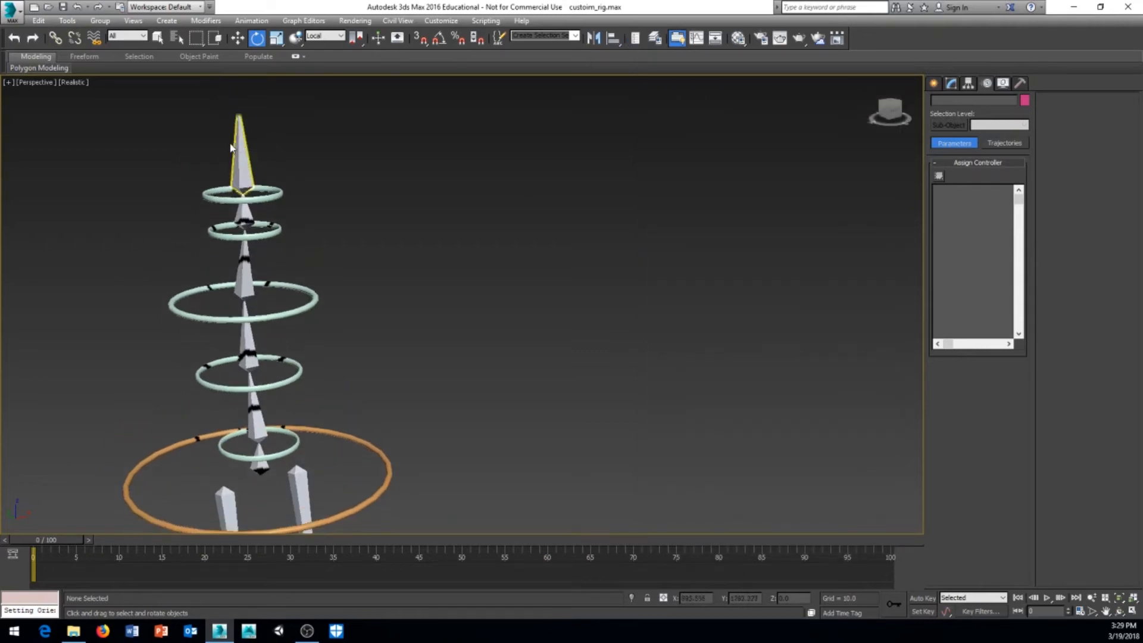
middle_click_drag(364, 236, 355, 211)
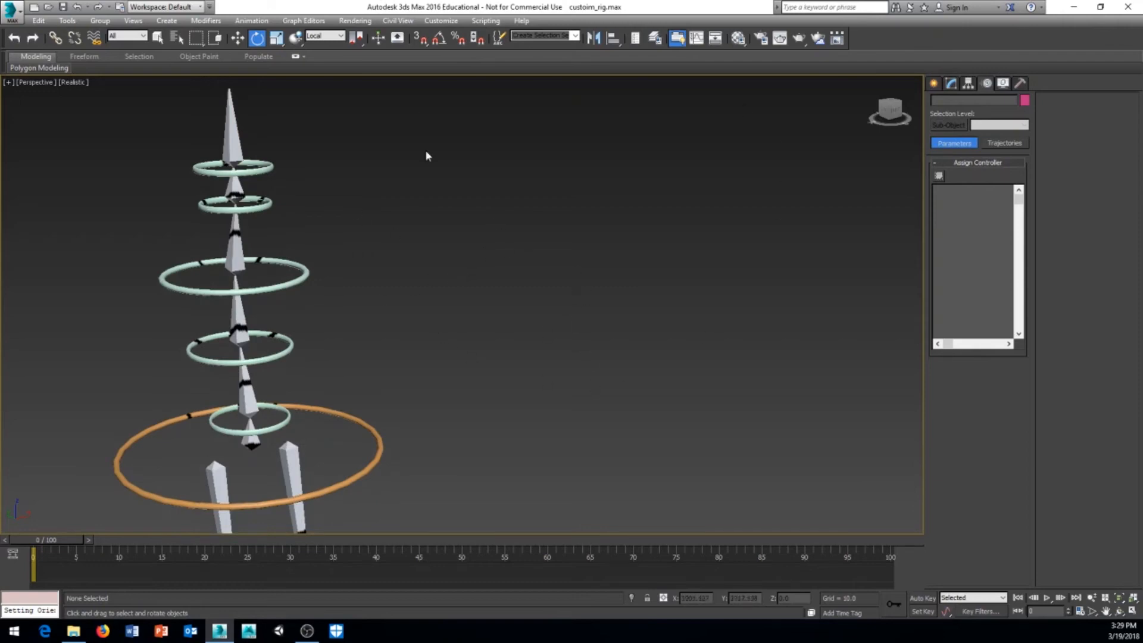
- Test-rotate head_control about its local Z axis to check that the head bone turns with it, and cancel the rotation
scroll(514, 311, "down", 4)
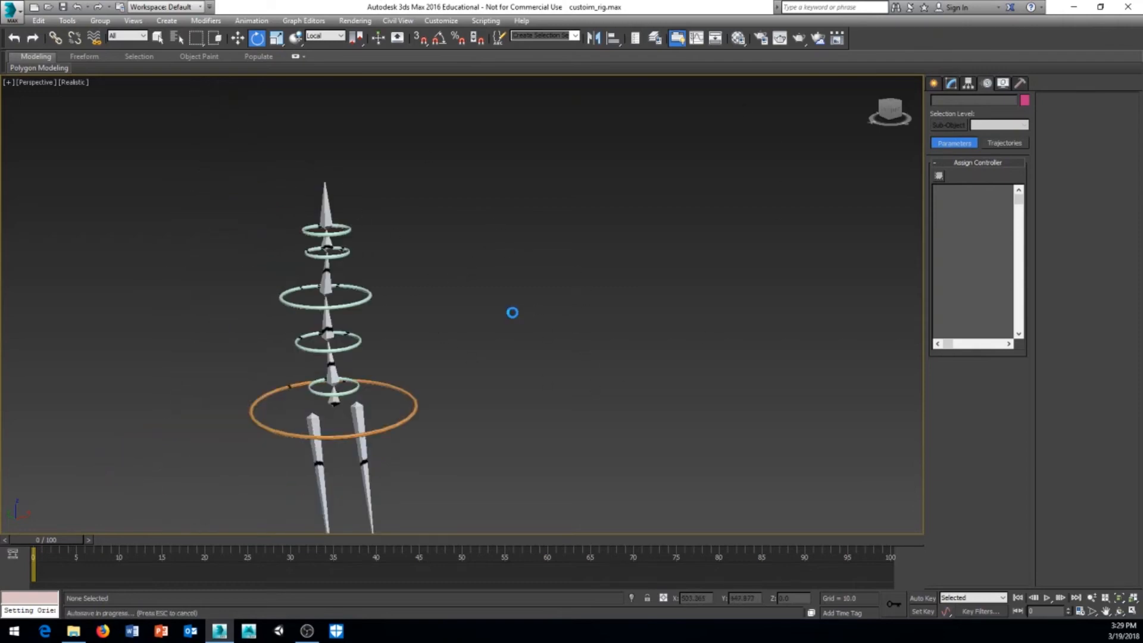
middle_click_drag(513, 311, 472, 284)
scroll(473, 285, "up", 3)
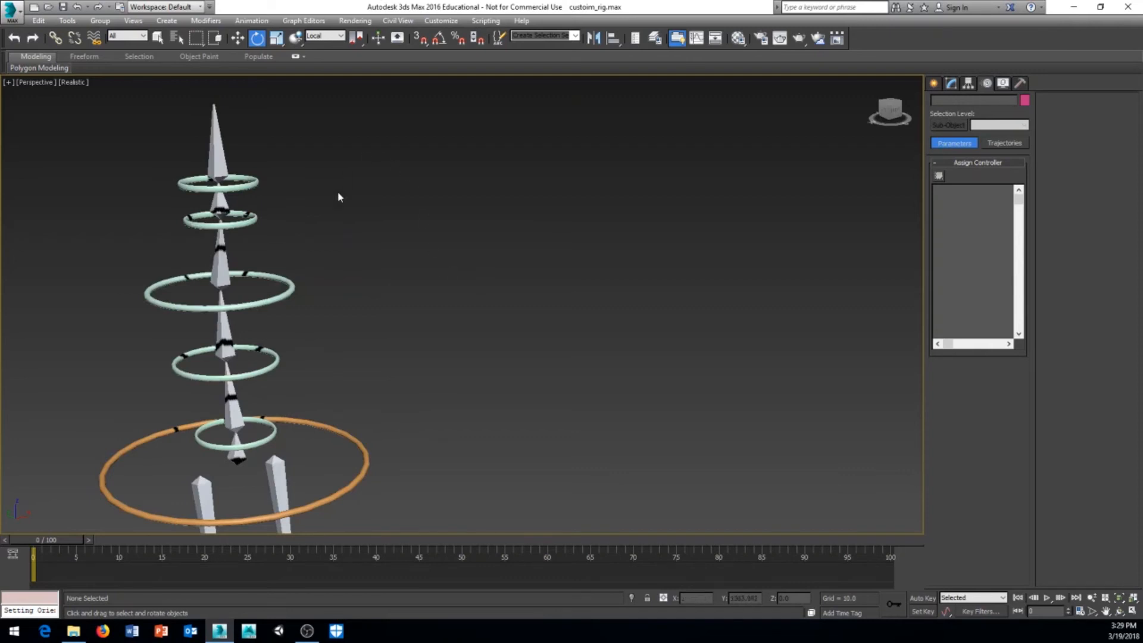
left_click(253, 184)
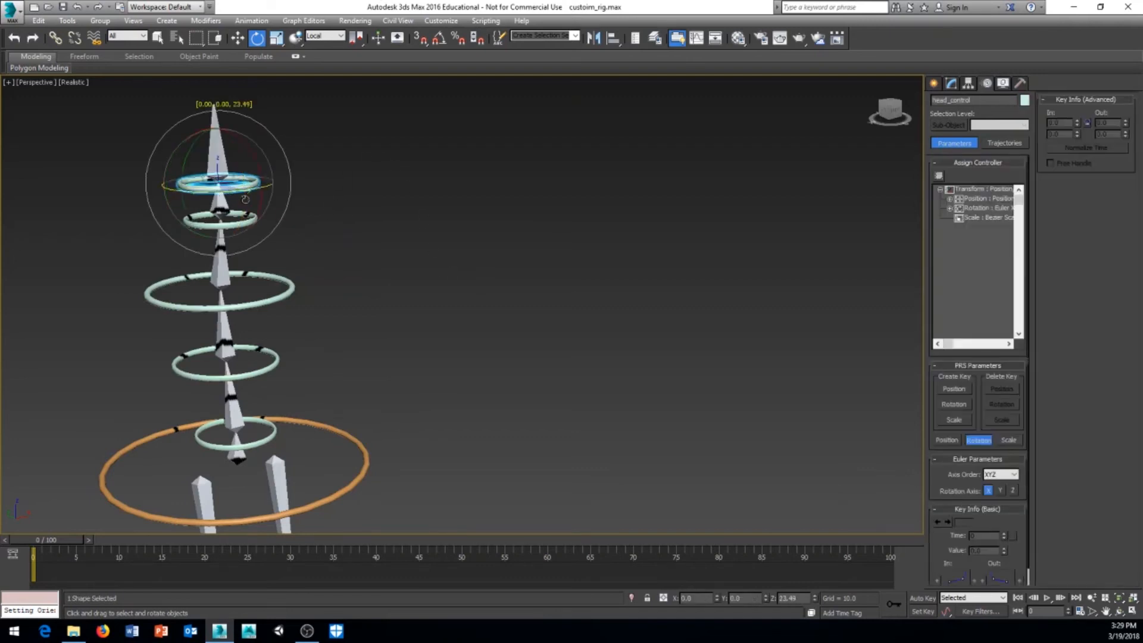
left_click_drag(245, 199, 202, 210)
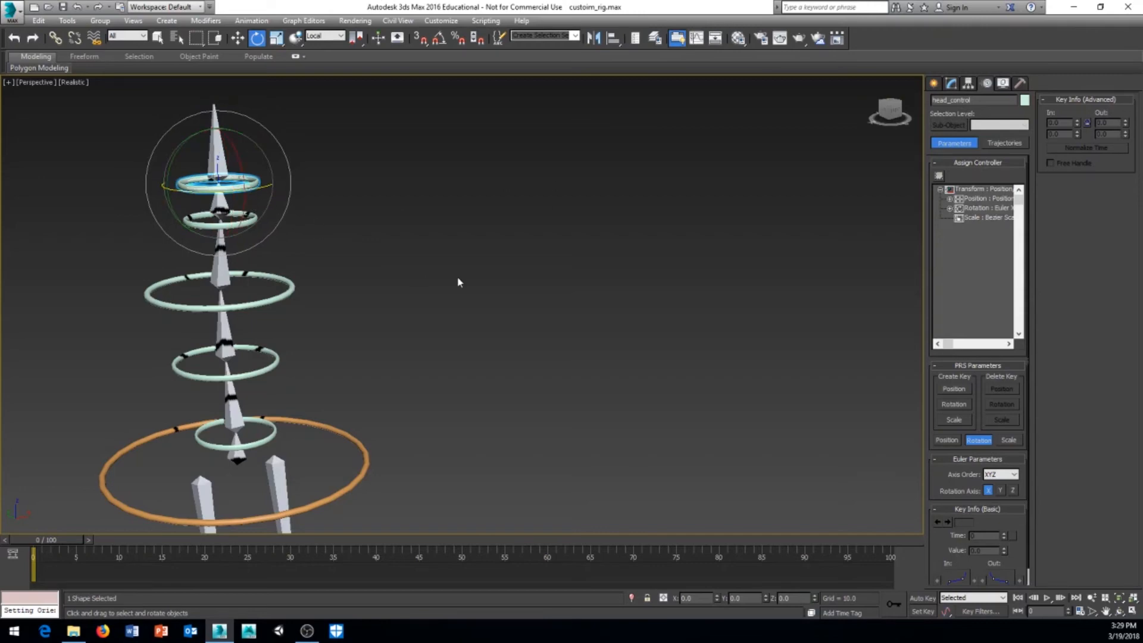
- In the Front view, draw a circle spline with a radius of about 11.57 beside the head bone
middle_click_drag(465, 276, 460, 284)
key("f")
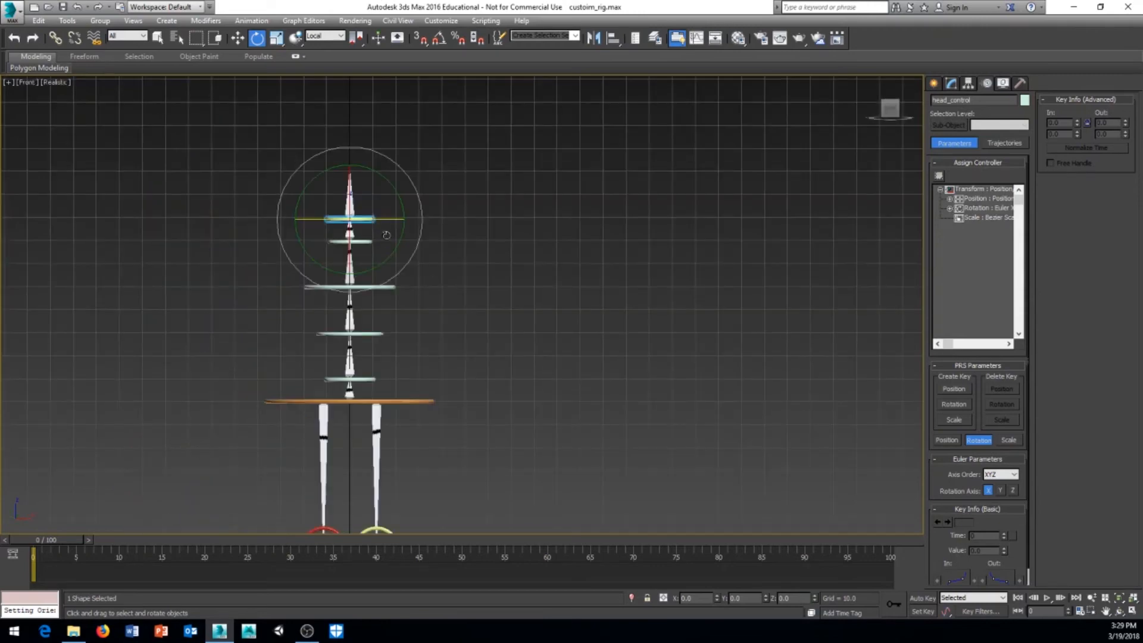
left_click(934, 83)
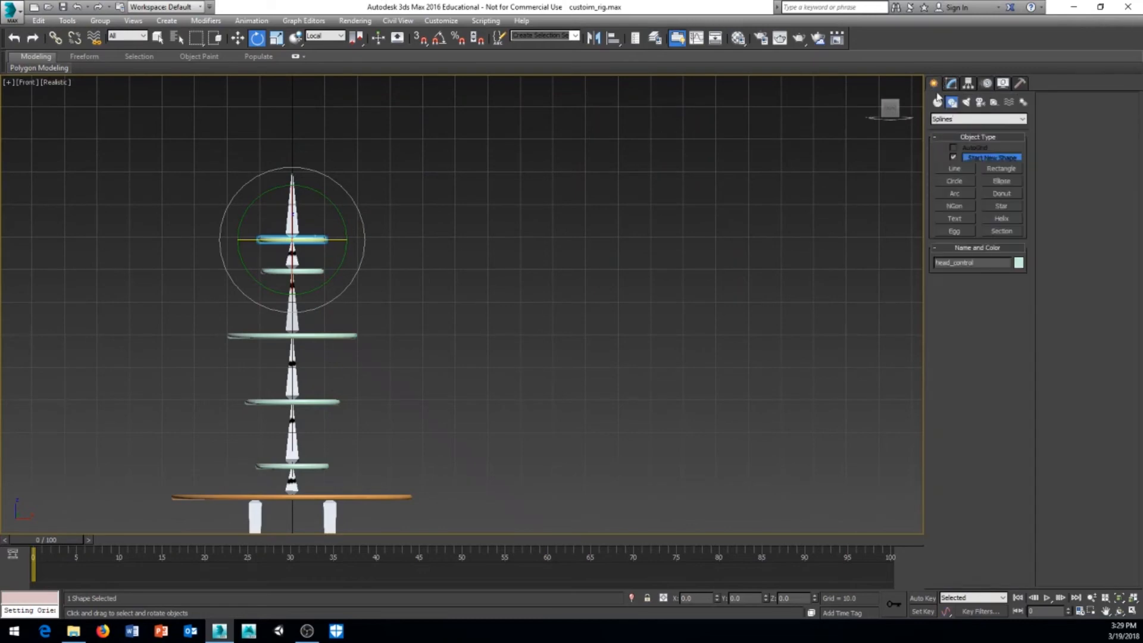
left_click(954, 181)
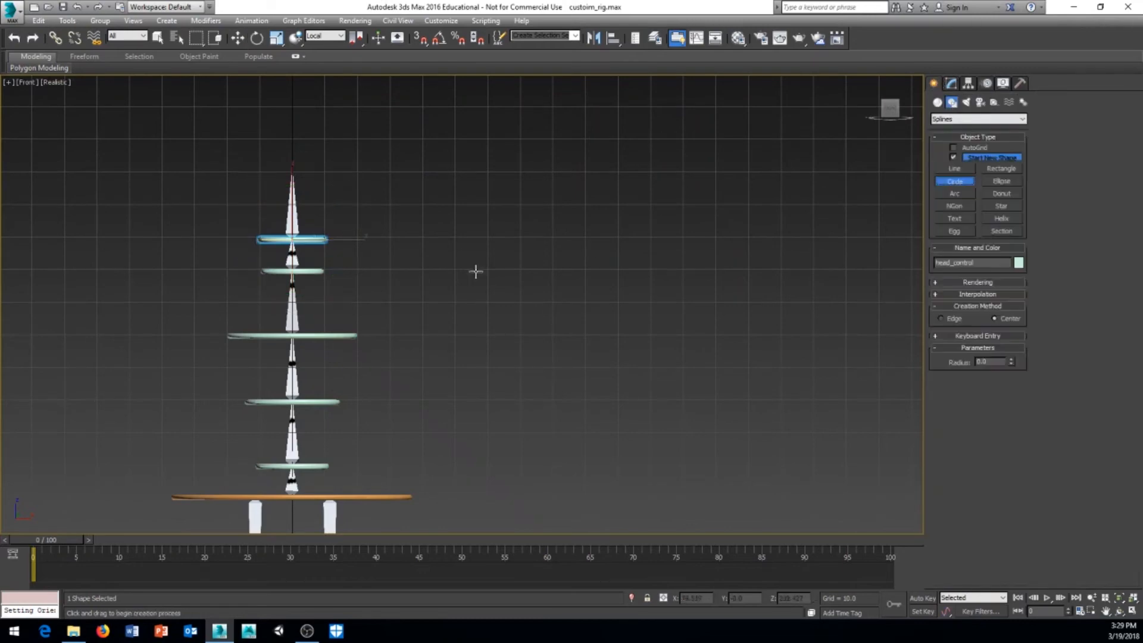
left_click_drag(381, 249, 420, 235)
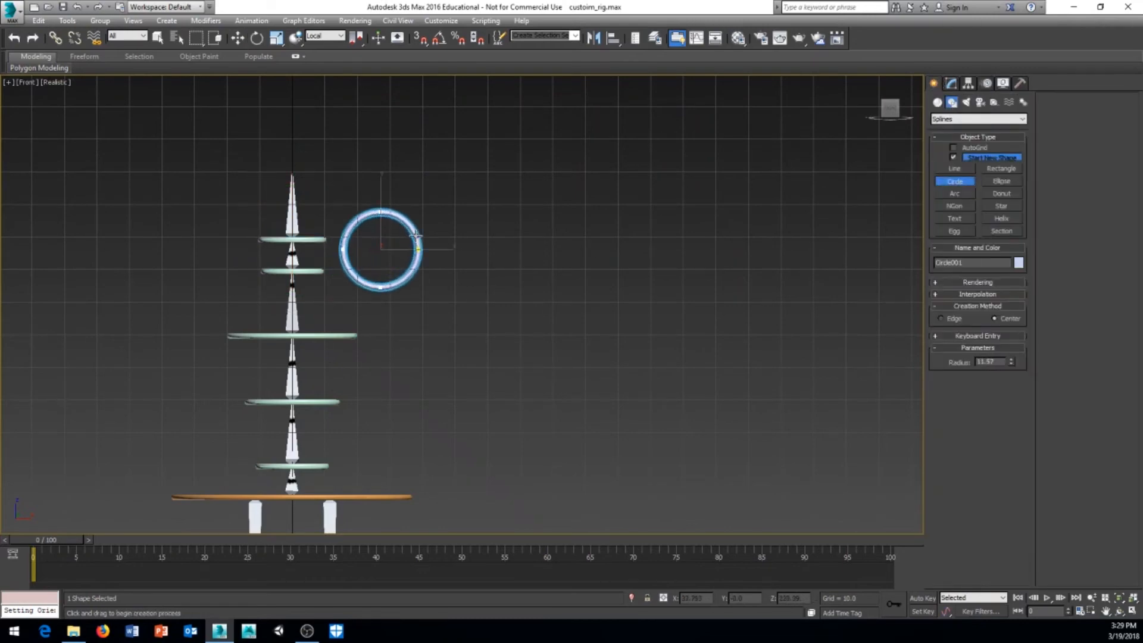
- Rename the new circle as head_look_at
left_click(953, 85)
key("e")
left_click(967, 100)
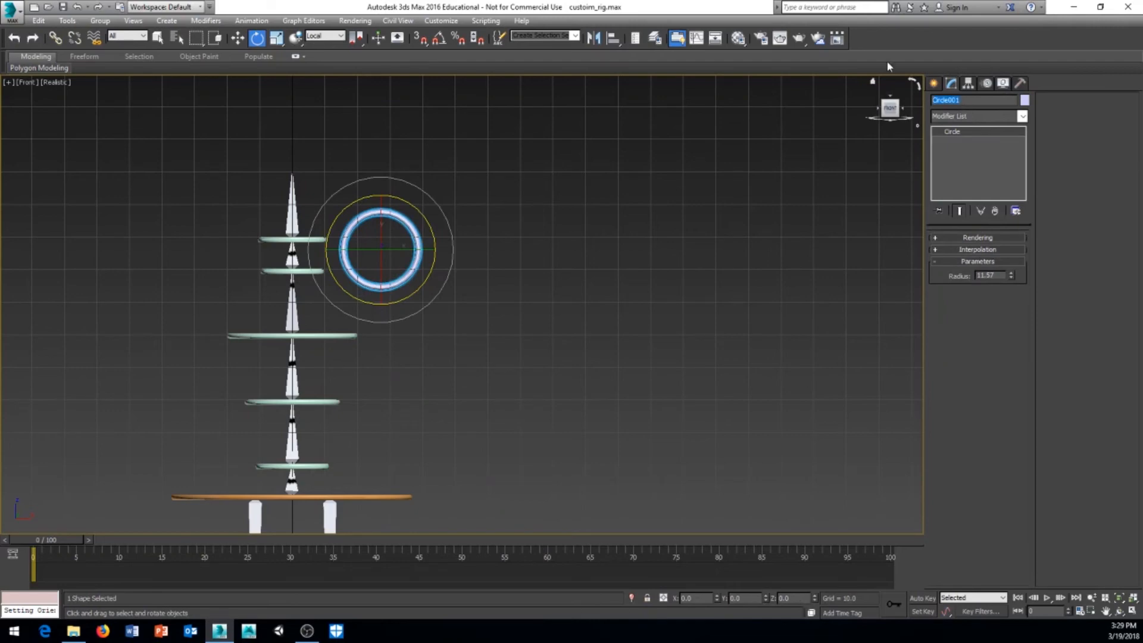
type("head_look_at")
- Align the position of head_look_at to the head bone, pivot point to pivot point
middle_click_drag(485, 128, 511, 101)
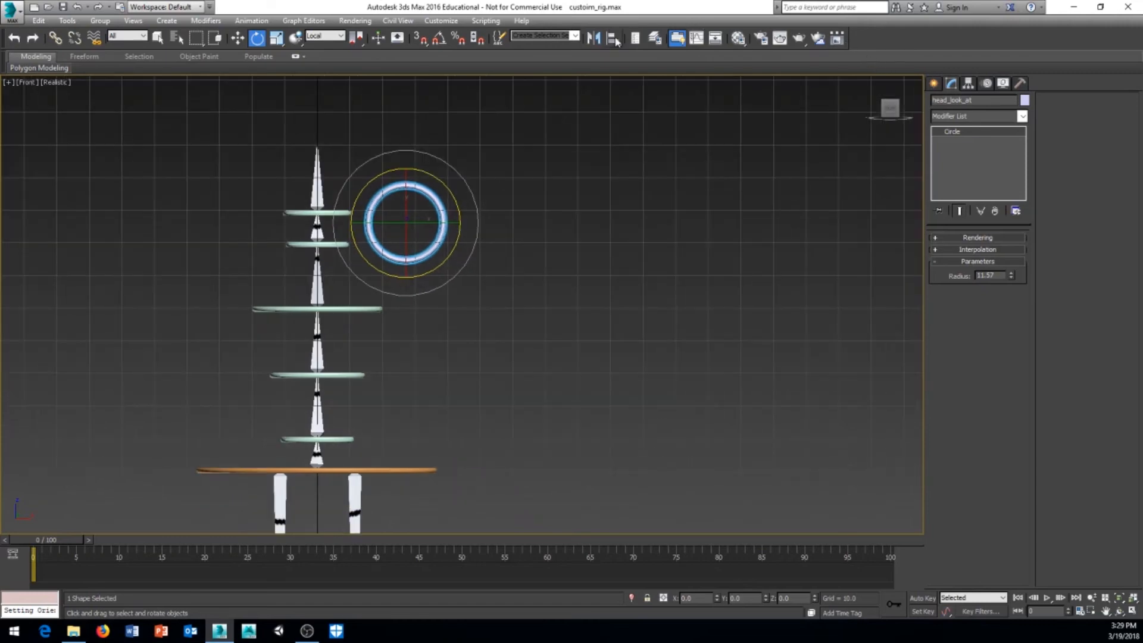
left_click(613, 38)
middle_click_drag(216, 181, 208, 204)
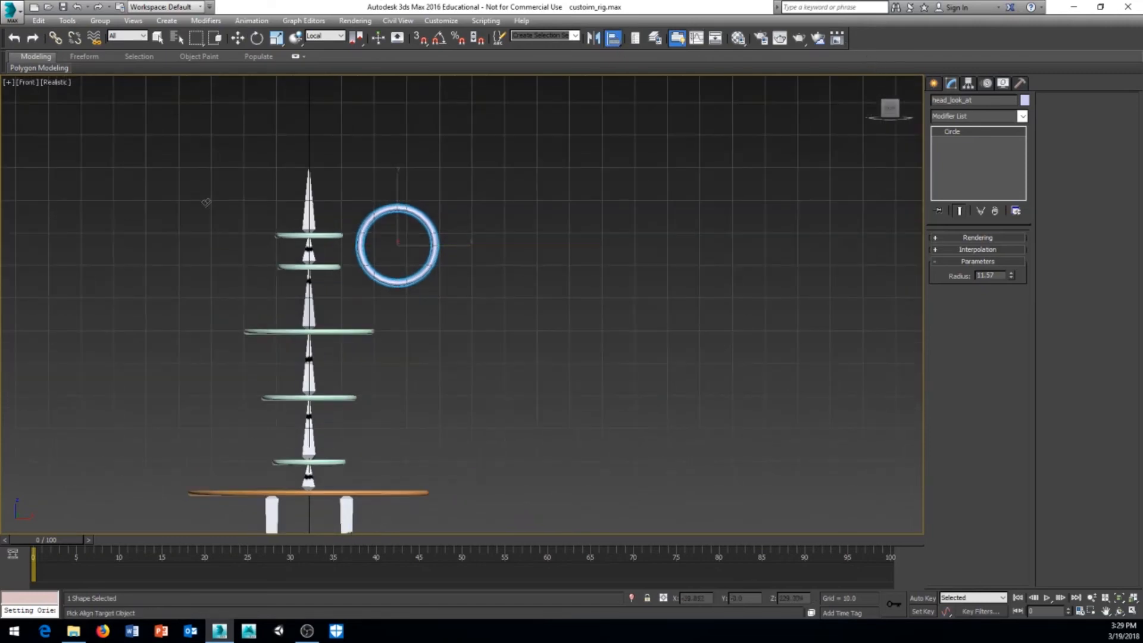
left_click(312, 220)
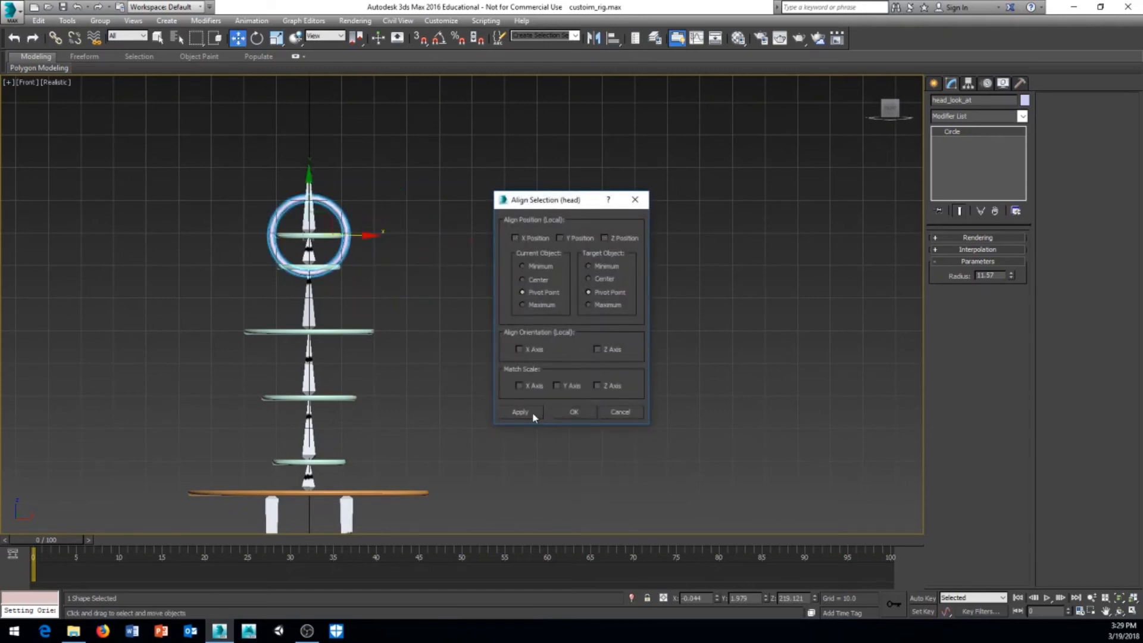
left_click(575, 411)
- In the Perspective view, move head_look_at along the Y axis to about Y -166, in front of the head
key("p")
middle_click_drag(422, 322, 296, 262, "alt")
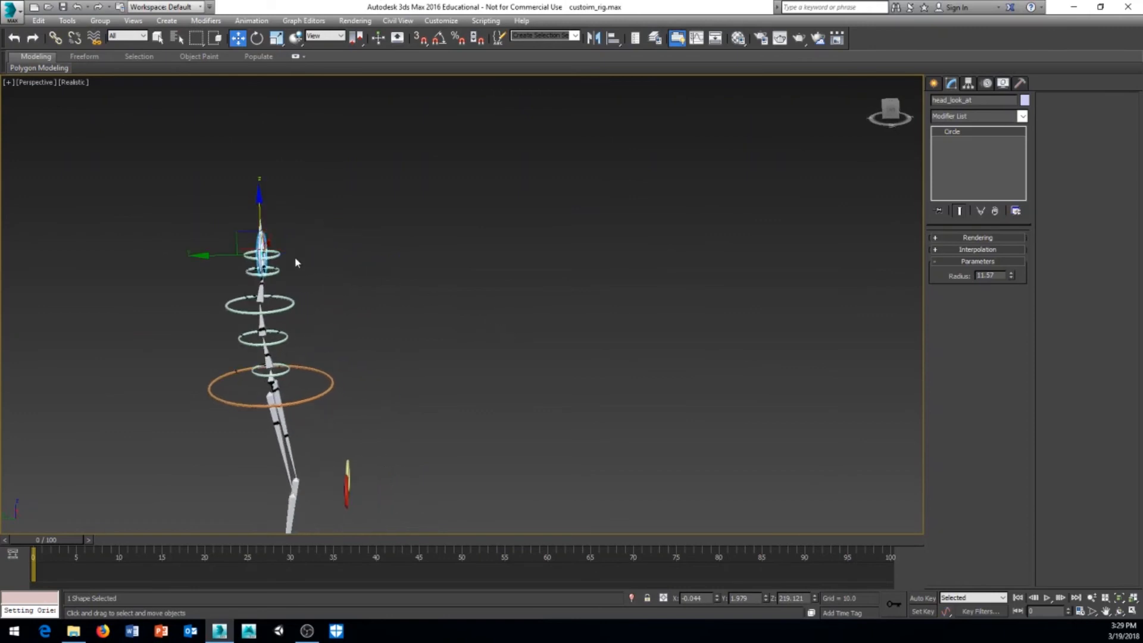
left_click_drag(217, 253, 510, 253)
middle_click_drag(498, 280, 327, 262, "alt")
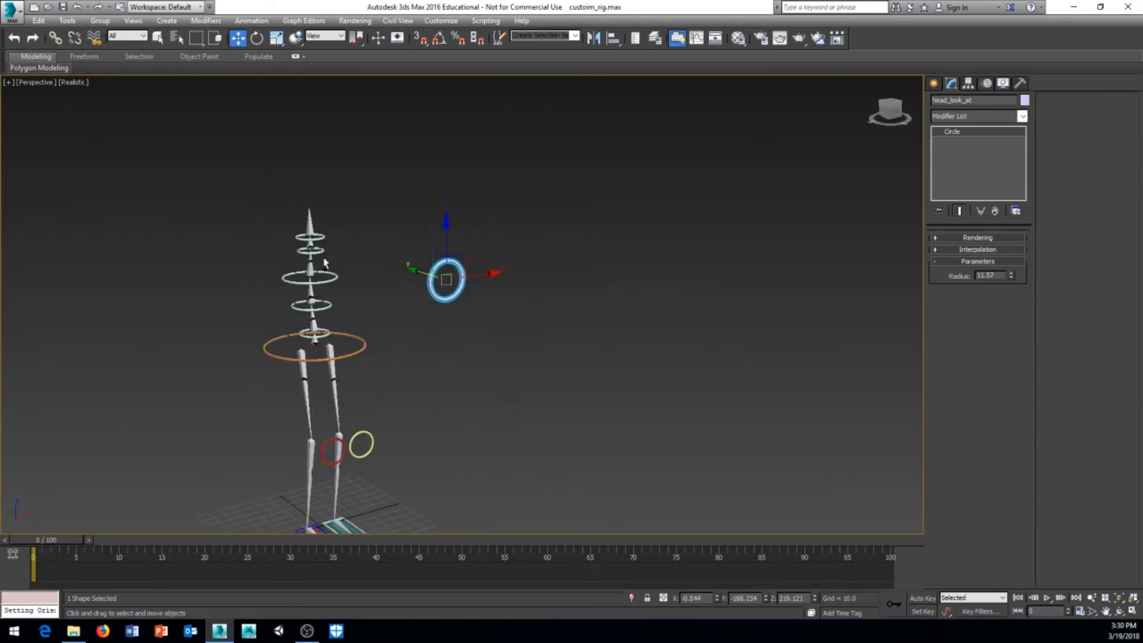
- Apply a LookAt Constraint from head_control to head_look_at with Keep Initial Offset enabled, and deselect the control
scroll(326, 262, "up", 3)
left_click(319, 227)
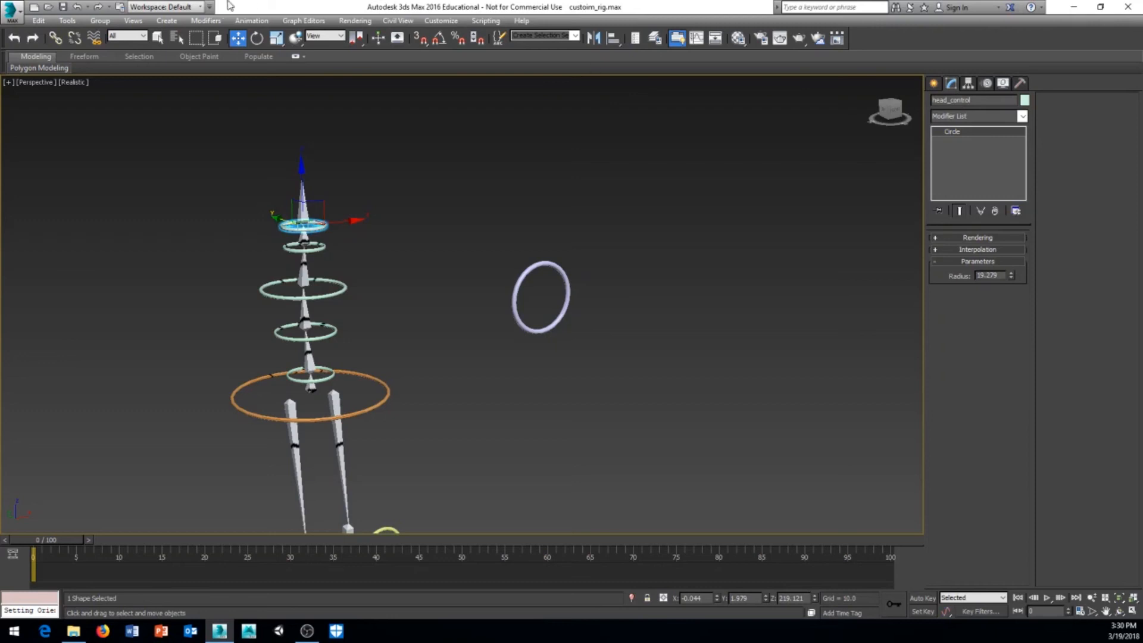
left_click(251, 20)
mouse_move(257, 83)
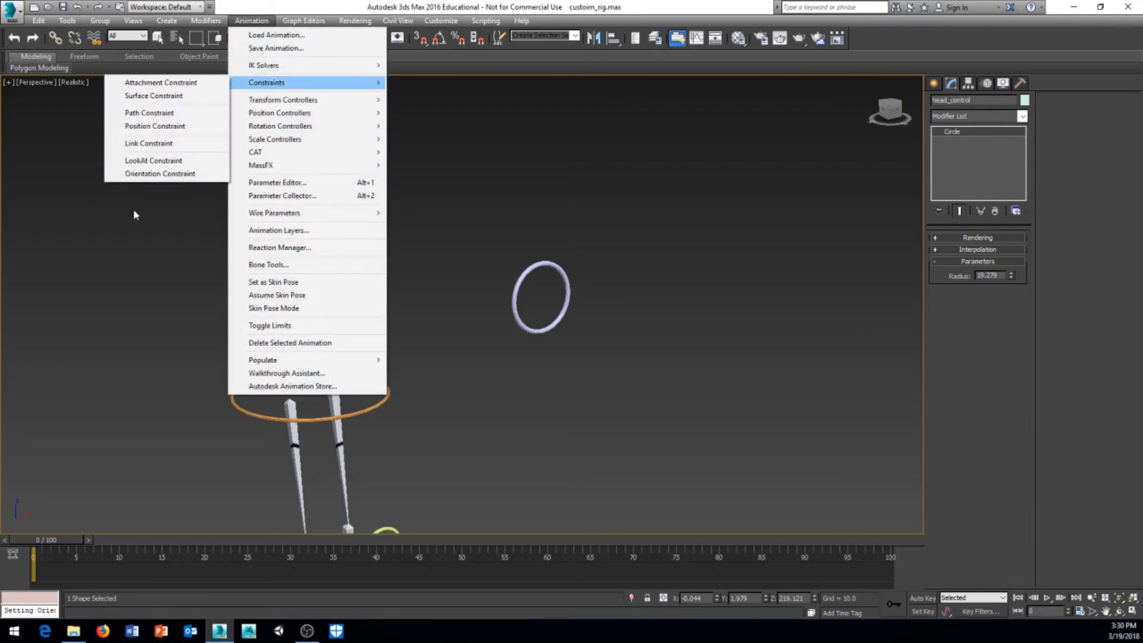
left_click(117, 161)
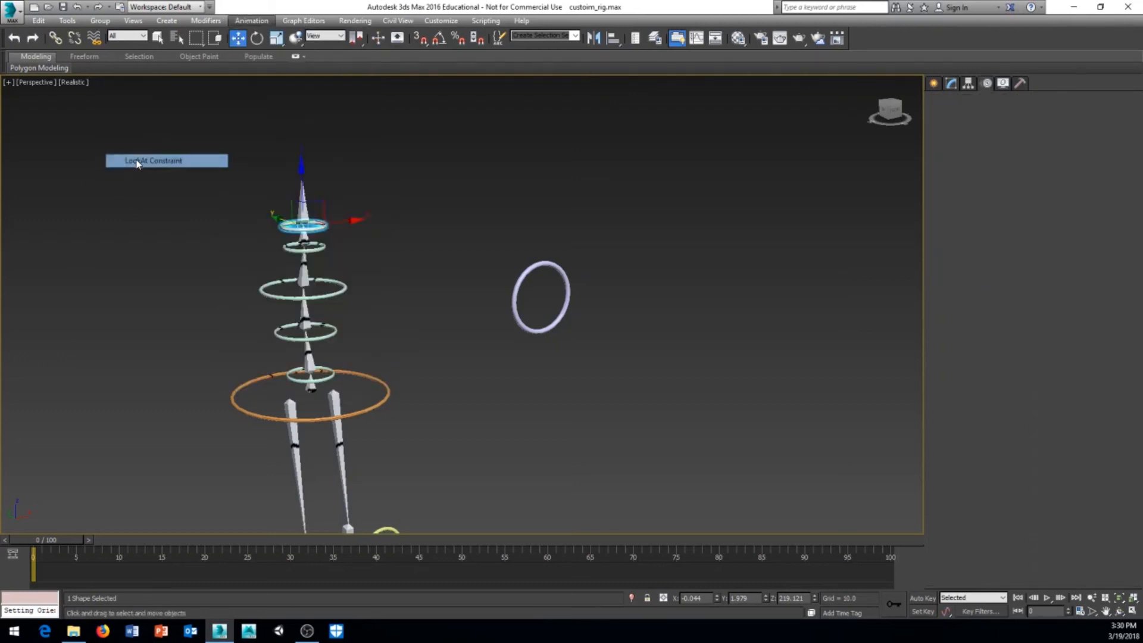
left_click(566, 275)
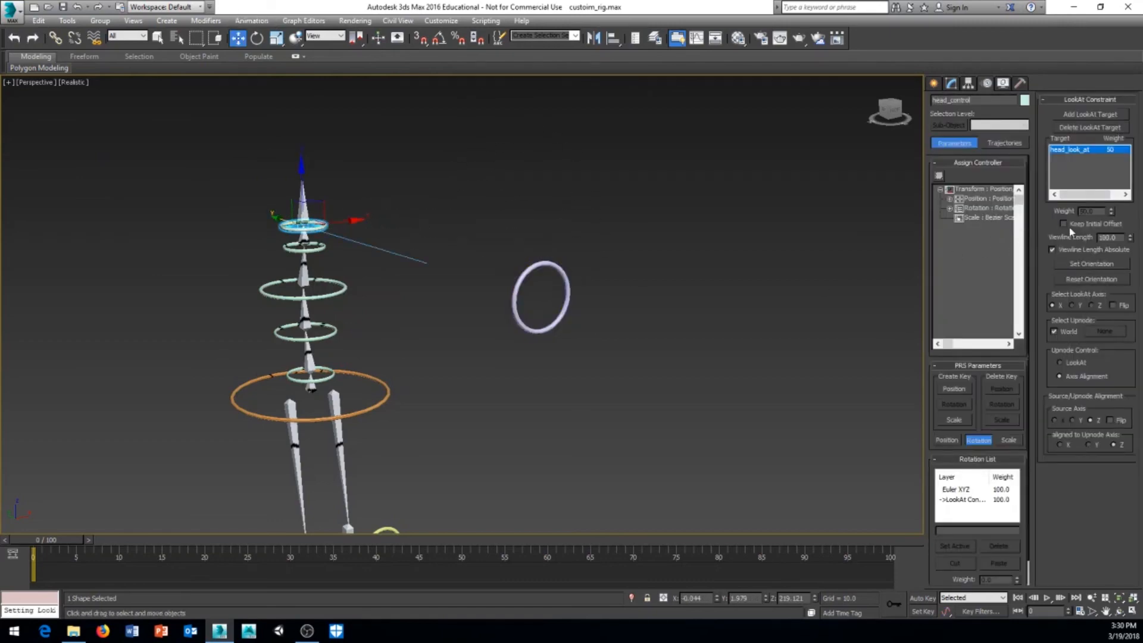
left_click(1064, 225)
left_click(677, 337)
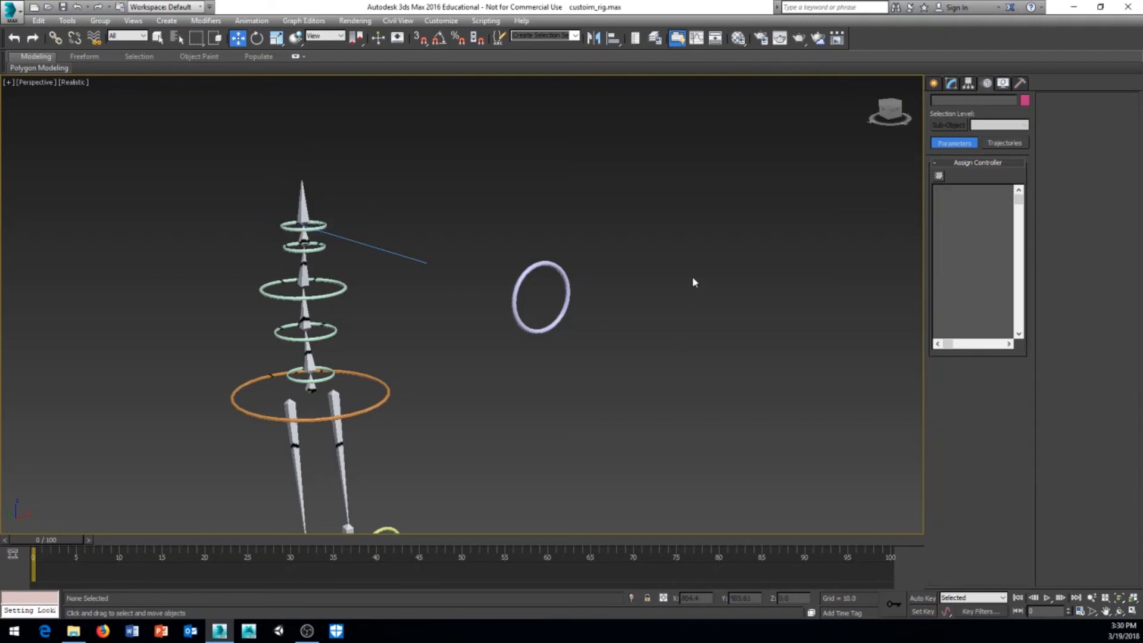
right_click(654, 282)
left_click(706, 287)
- Test-move head_look_at to check that head_control and the head bone follow it, and cancel the move
left_click(569, 303)
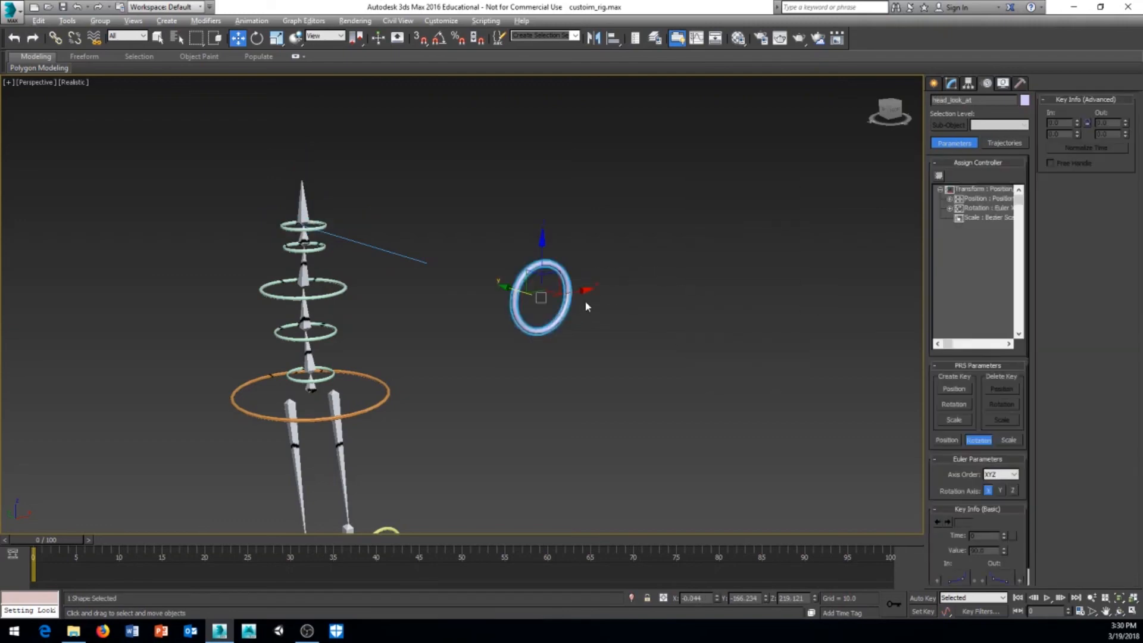
middle_click_drag(585, 303, 538, 292, "alt")
left_click_drag(539, 292, 485, 431)
scroll(461, 434, "down", 4)
middle_click_drag(416, 512, 467, 398)
middle_click_drag(447, 286, 436, 310)
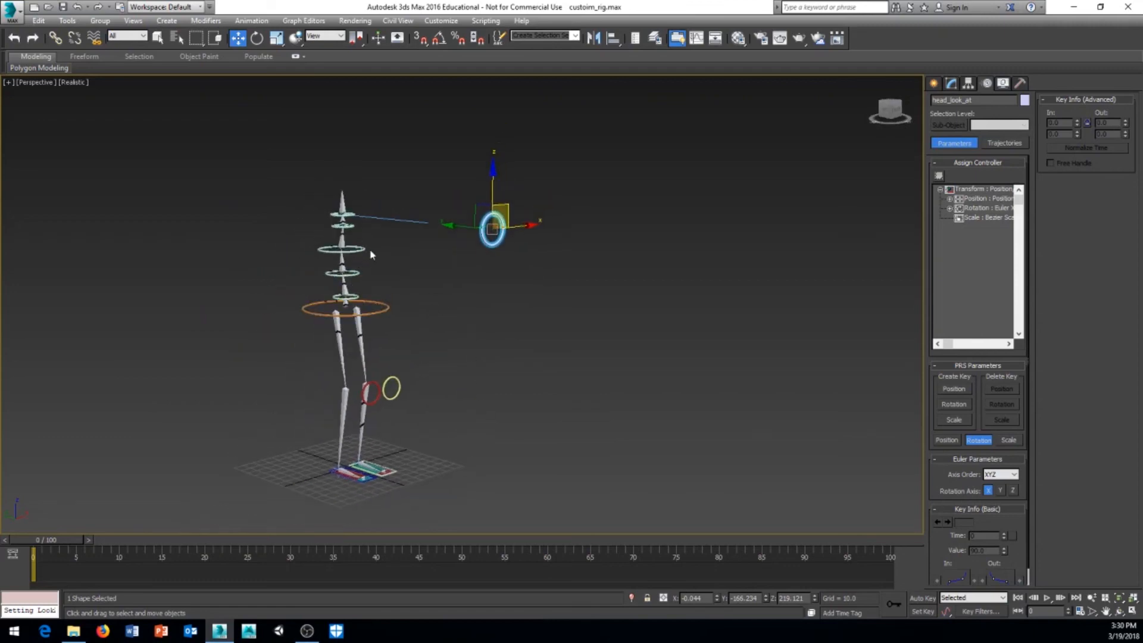
- Deselect head_look_at, keeping the whole rig and the look-at control in view
middle_click_drag(478, 249, 392, 310, "alt")
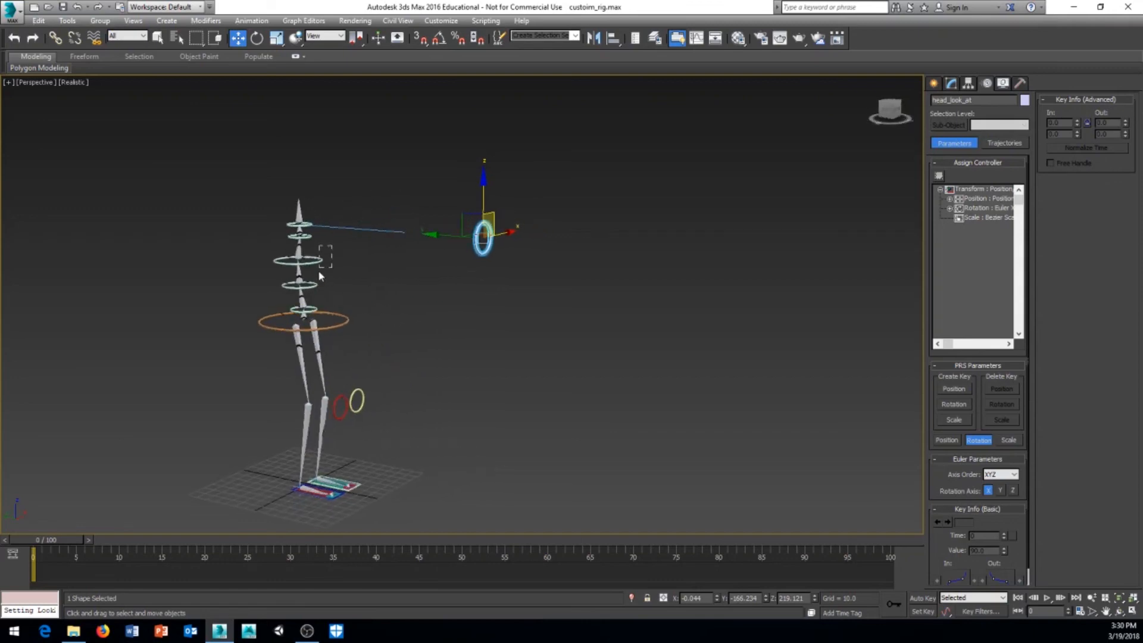
left_click_drag(315, 275, 314, 275)
middle_click_drag(341, 287, 428, 334)
left_click(377, 295)
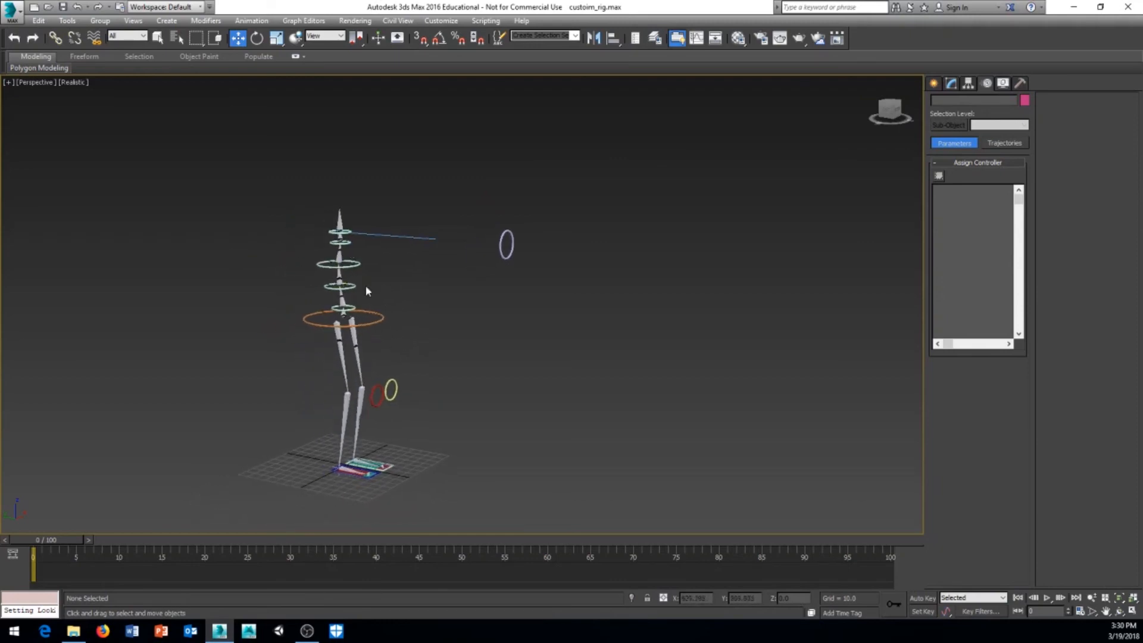